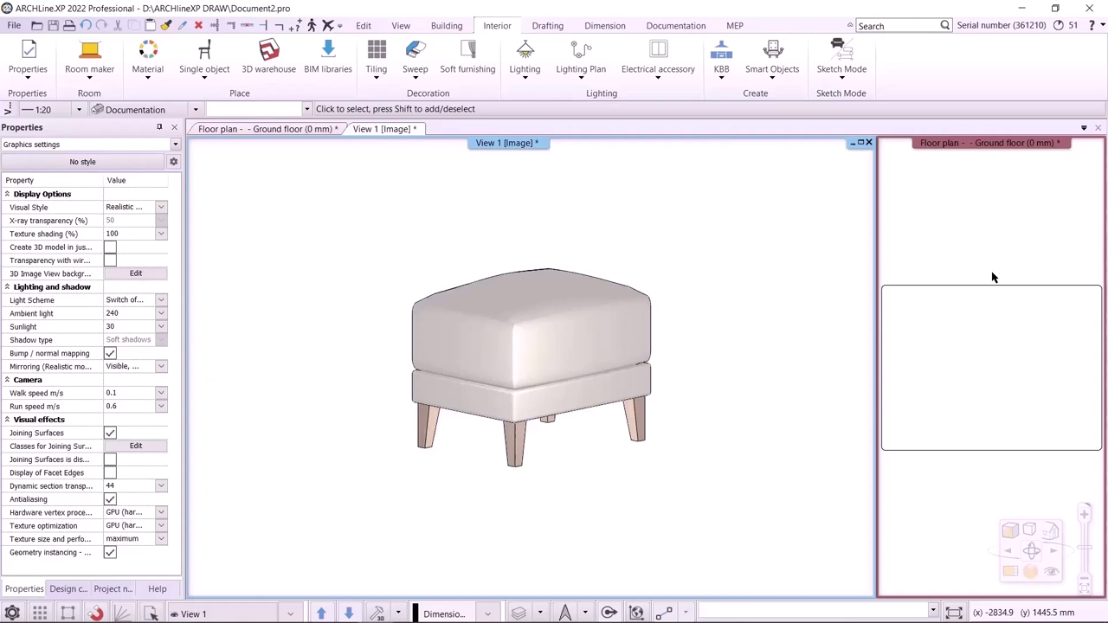
- Start a new vertical loft object for the stool leg and set its length to 0.14 m
{"action": "left_click", "coordinate": [769, 77]}
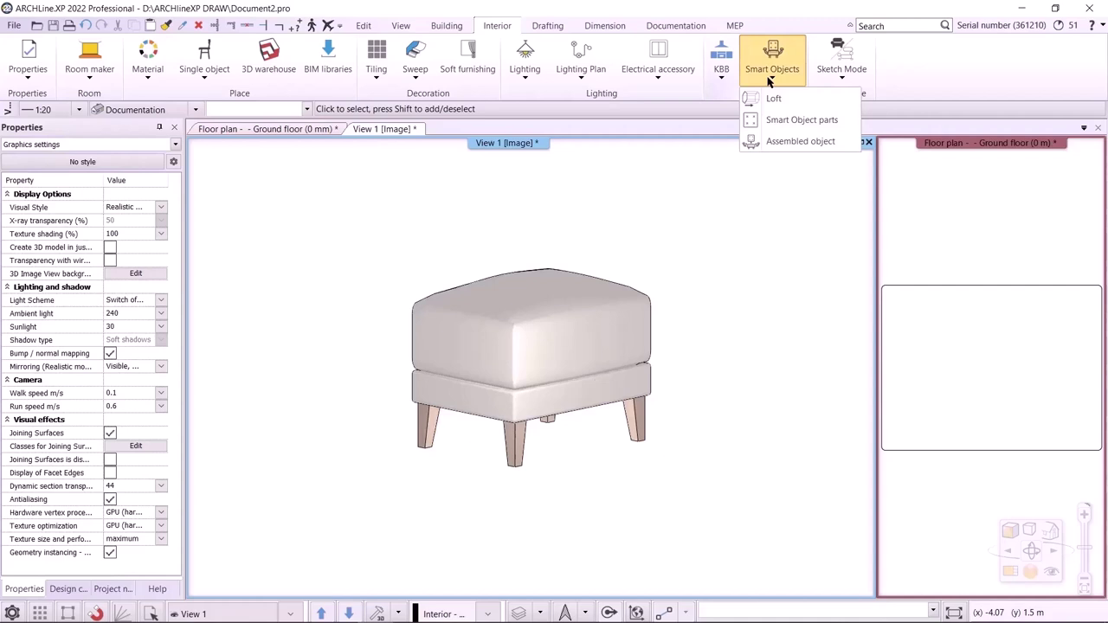
{"action": "left_click", "coordinate": [806, 119]}
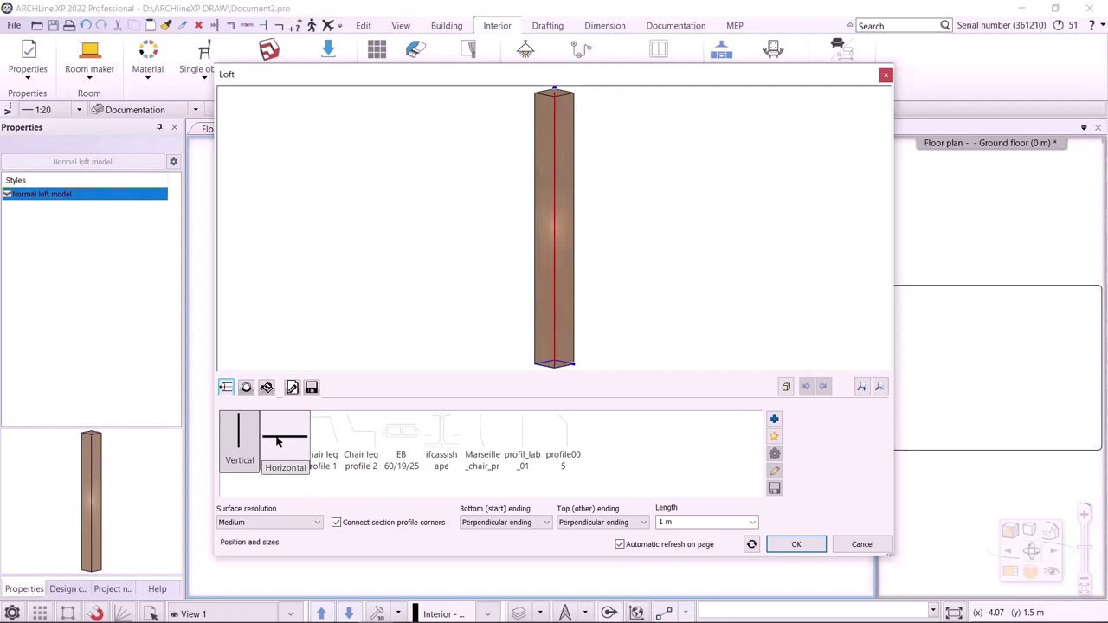
{"action": "left_click", "coordinate": [680, 525]}
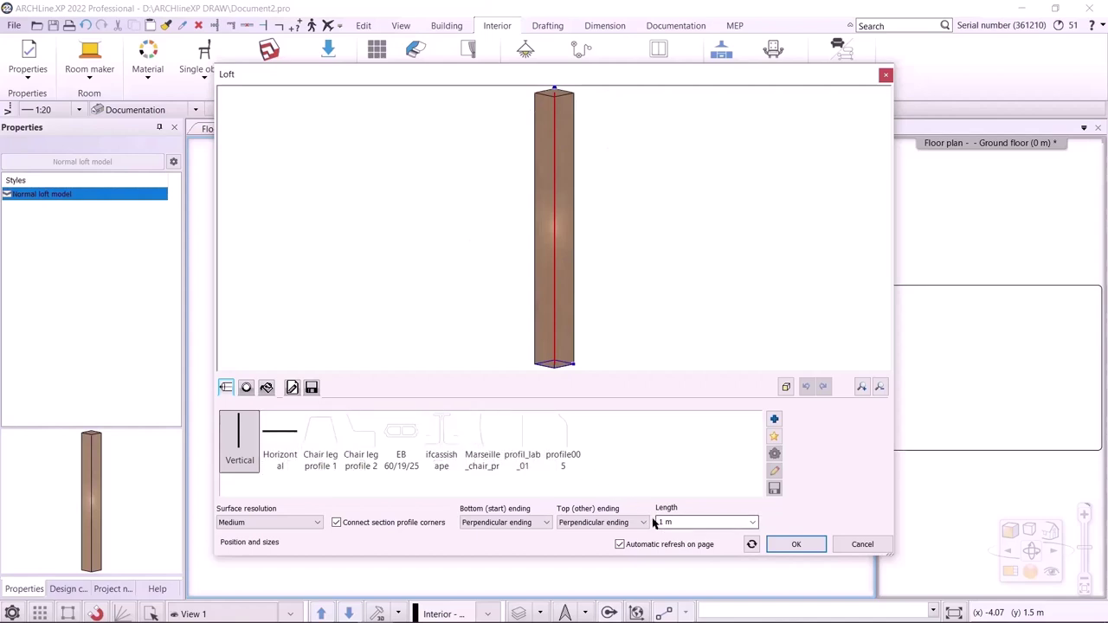
{"action": "double_click", "coordinate": [678, 520]}
{"action": "type", "text": "0,14"}
{"action": "key", "text": "Return"}
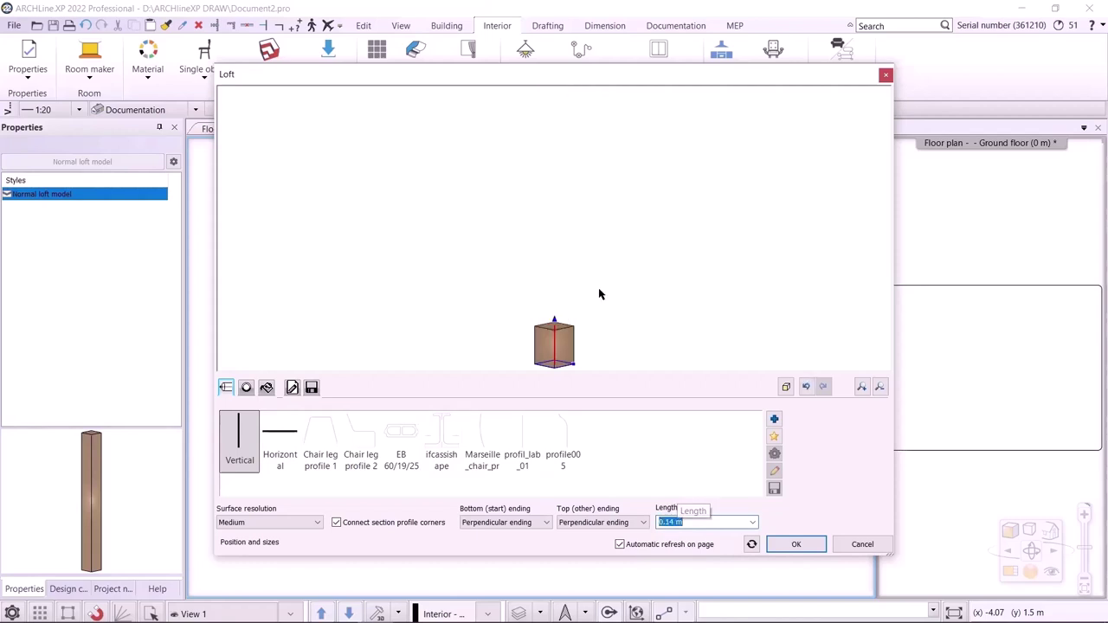
{"action": "left_click", "coordinate": [555, 346]}
{"action": "middle_click_drag", "start_coordinate": [556, 346], "coordinate": [556, 320]}
{"action": "scroll", "coordinate": [571, 314], "scroll_direction": "up", "scroll_amount": 3}
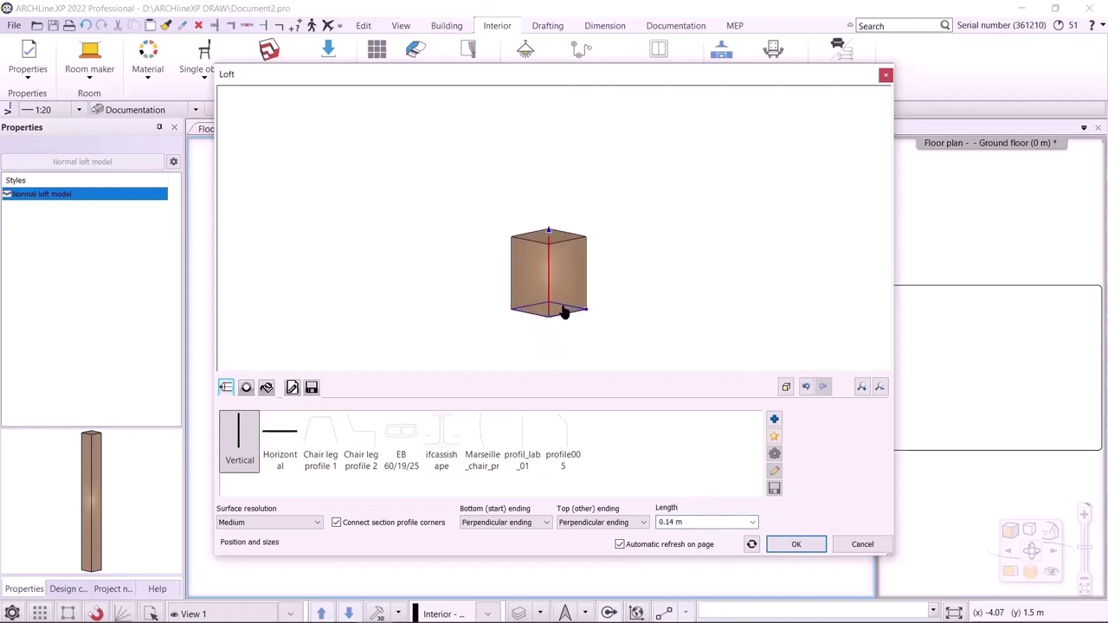
- Set the leg's bottom section profile to 0.03 m width and 0.03 m height
{"action": "left_click", "coordinate": [247, 391]}
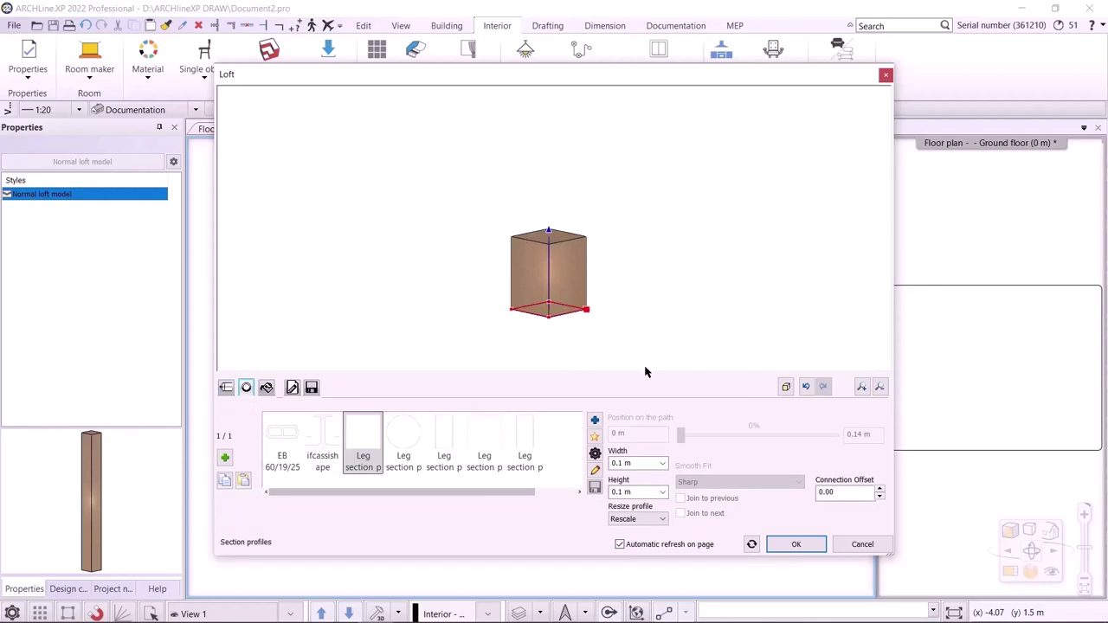
{"action": "double_click", "coordinate": [620, 463]}
{"action": "left_click_drag", "start_coordinate": [625, 463], "coordinate": [618, 464]}
{"action": "type", "text": "03"}
{"action": "left_click", "coordinate": [622, 492]}
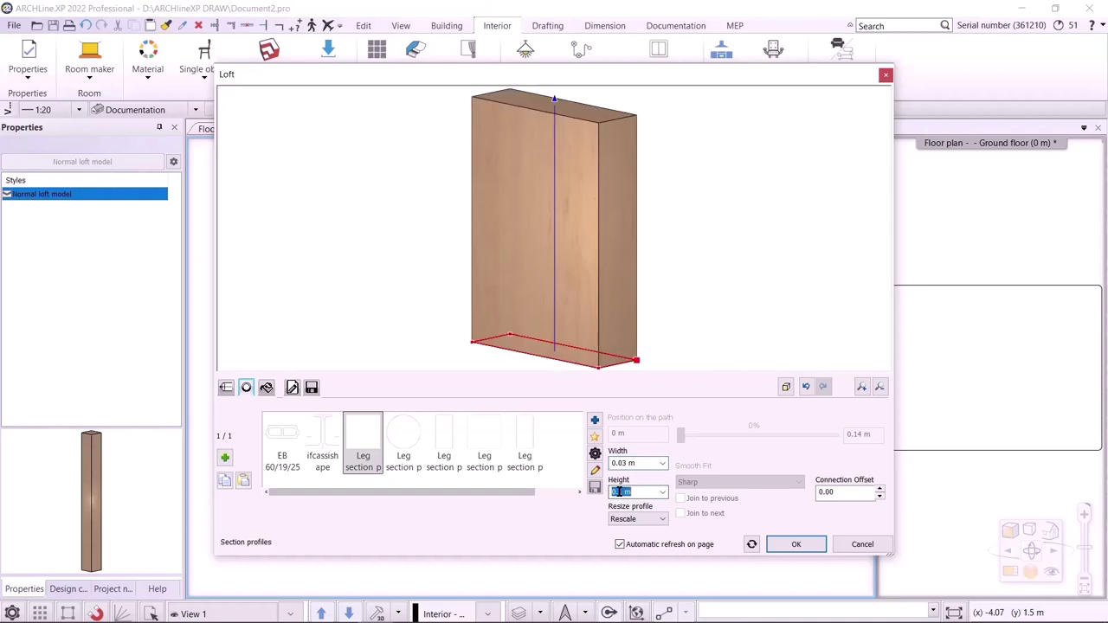
{"action": "left_click", "coordinate": [620, 492]}
{"action": "key", "text": "BackSpace"}
{"action": "type", "text": "03"}
{"action": "left_click", "coordinate": [718, 330]}
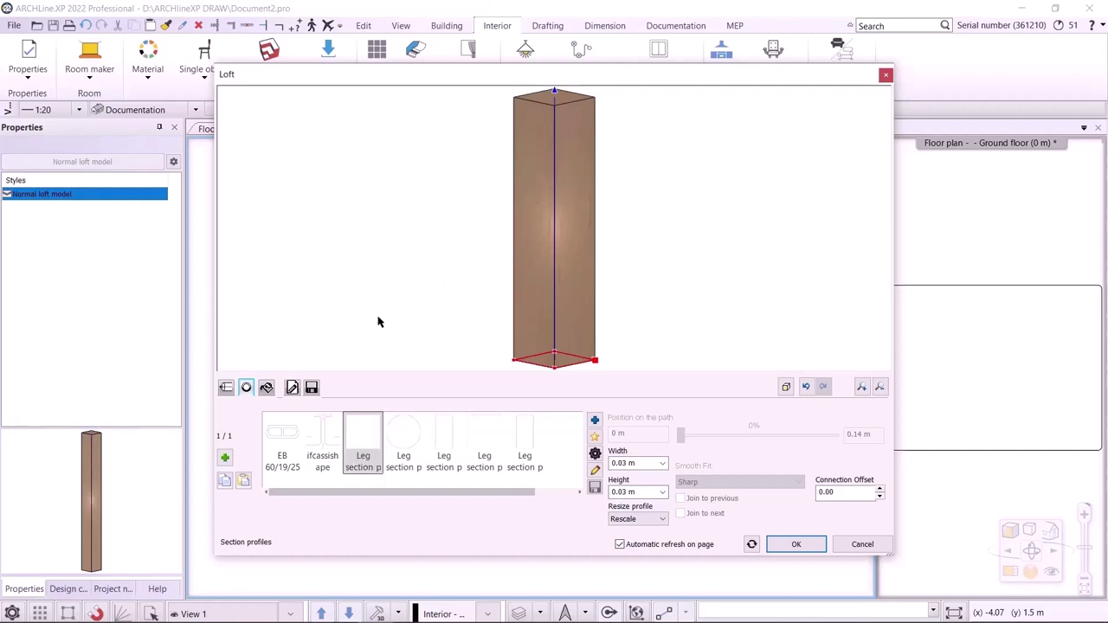
- Add a second section profile at 100% of the path, 0.05 m wide and 0.05 m high
{"action": "left_click", "coordinate": [224, 459]}
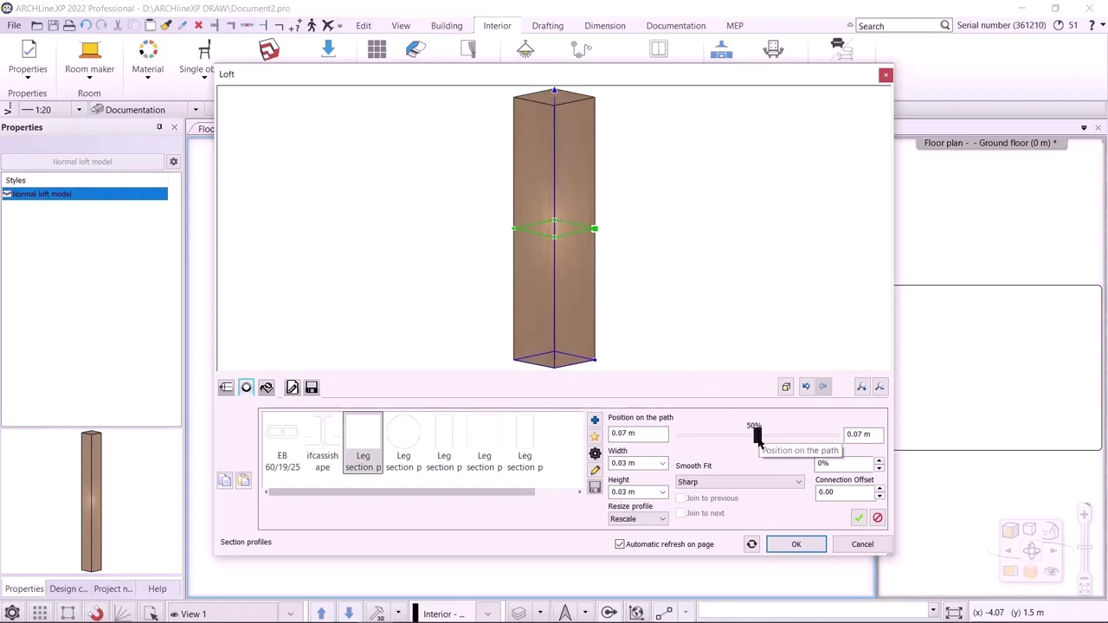
{"action": "left_click_drag", "start_coordinate": [759, 442], "coordinate": [918, 441]}
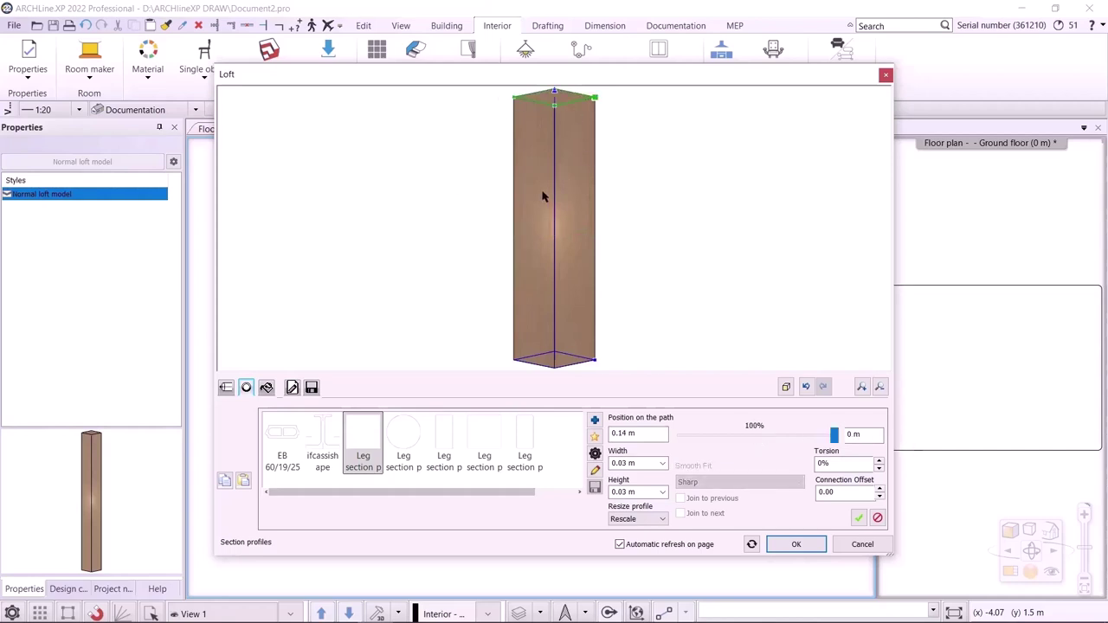
{"action": "left_click", "coordinate": [623, 464]}
{"action": "left_click", "coordinate": [624, 464]}
{"action": "left_click", "coordinate": [630, 494]}
{"action": "left_click", "coordinate": [624, 492]}
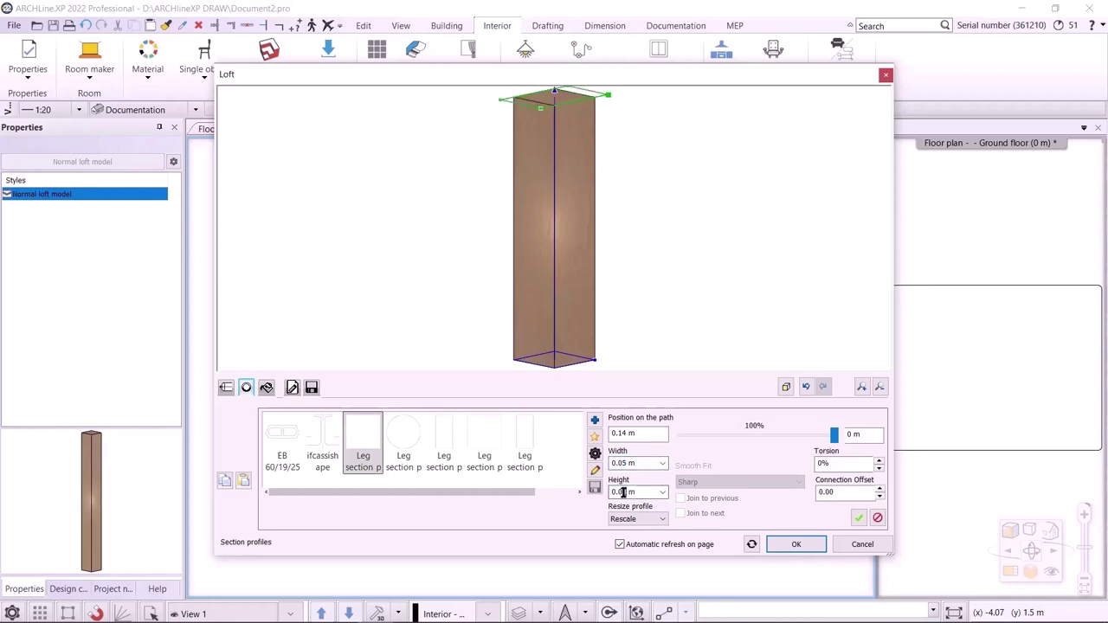
{"action": "left_click", "coordinate": [653, 253]}
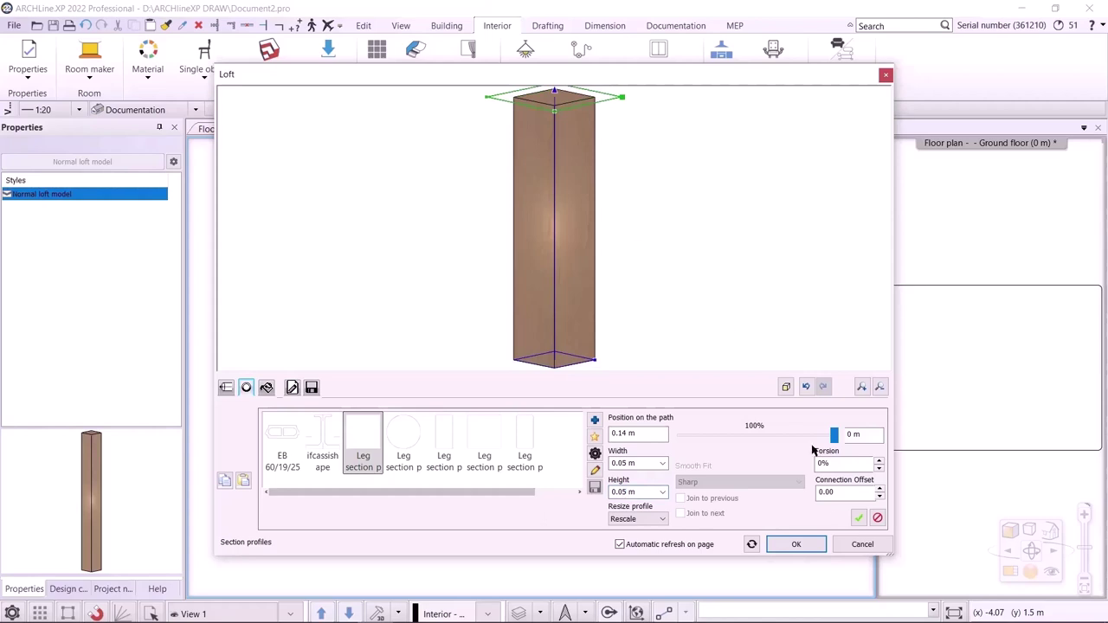
{"action": "left_click", "coordinate": [860, 521]}
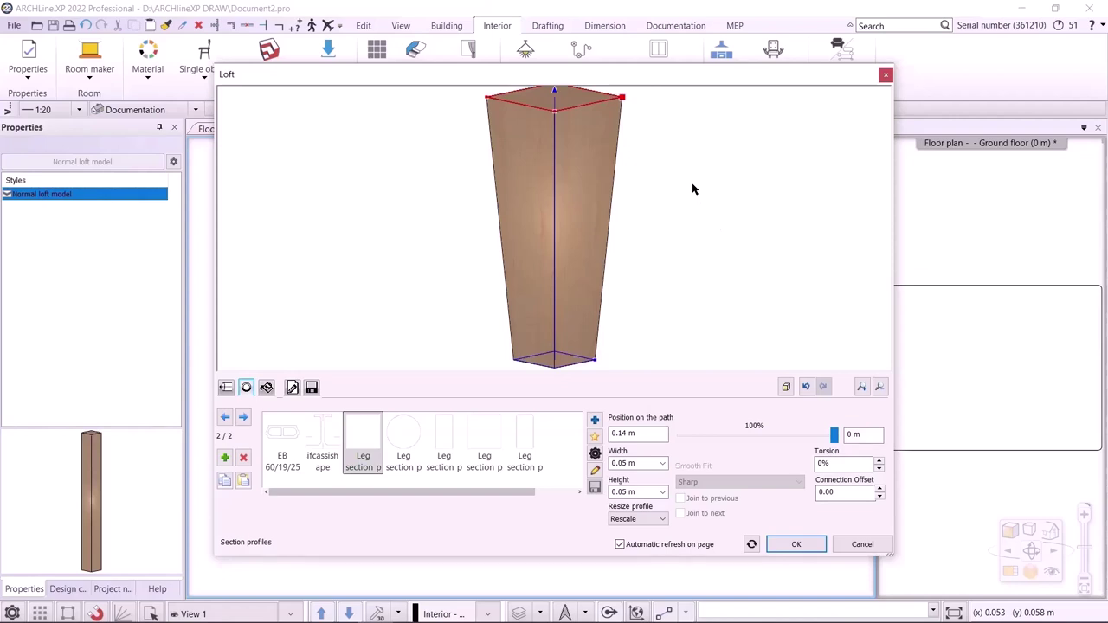
- Move the reference point of the leg's top section profile from the centre to its lower-left corner
{"action": "left_click_drag", "start_coordinate": [644, 68], "coordinate": [1032, 115]}
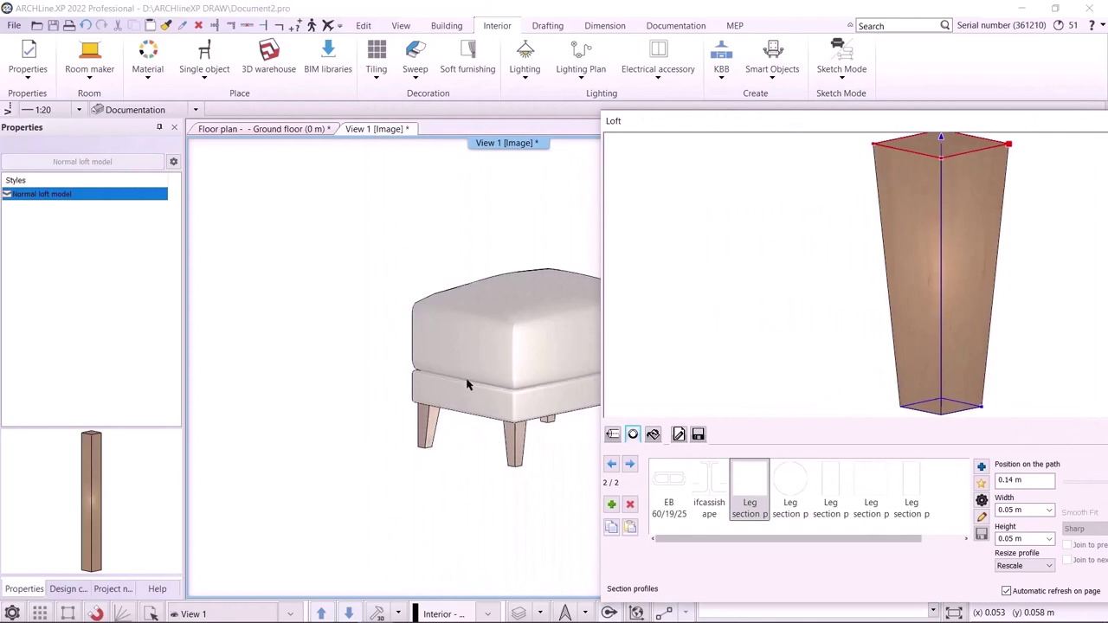
{"action": "left_click_drag", "start_coordinate": [729, 122], "coordinate": [343, 82]}
{"action": "left_click_drag", "start_coordinate": [479, 83], "coordinate": [484, 103]}
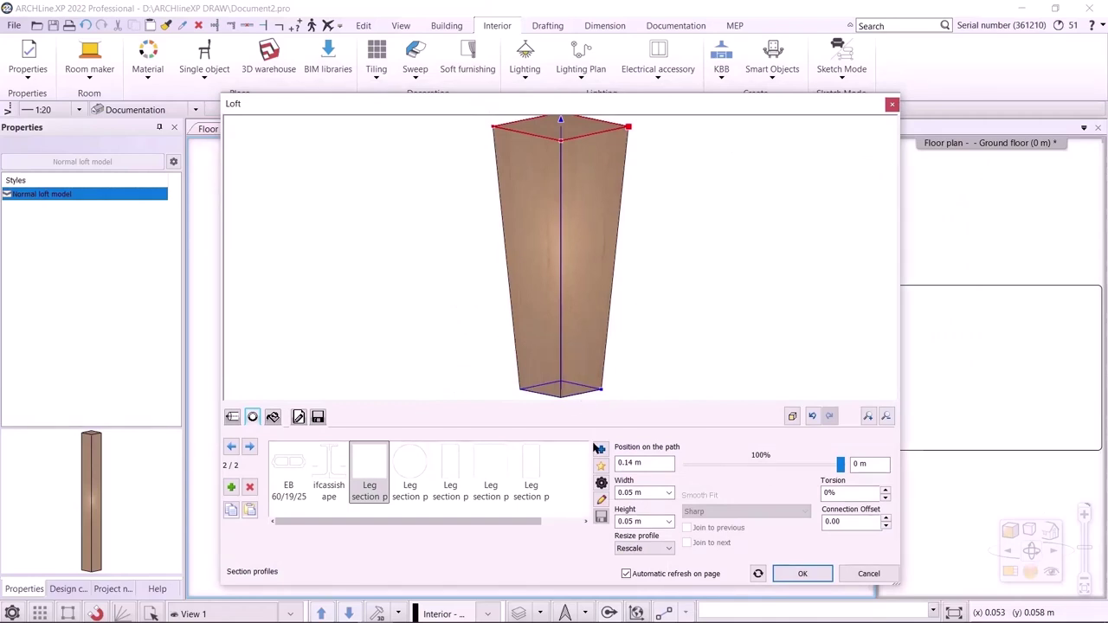
{"action": "left_click", "coordinate": [602, 485]}
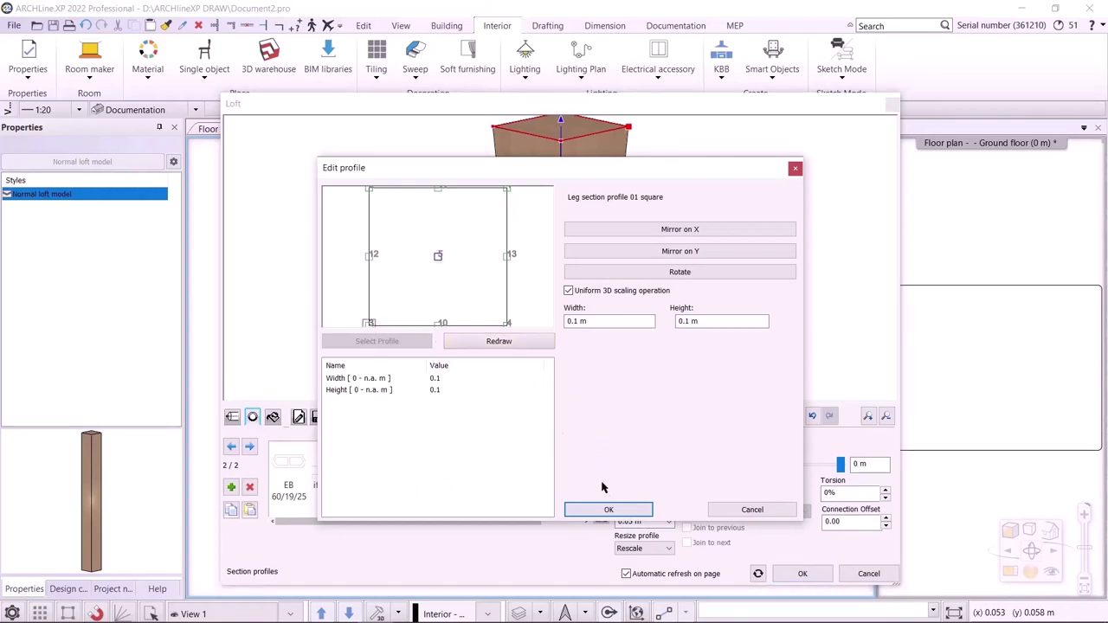
{"action": "left_click", "coordinate": [610, 511]}
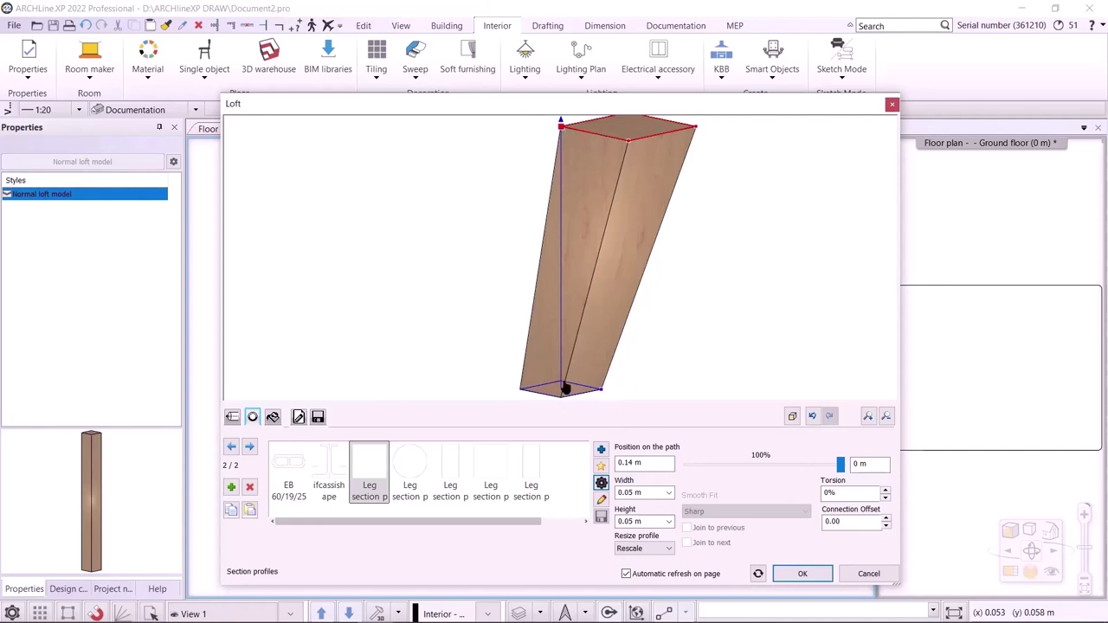
- Set the lower-left corner as the reference point of the leg's bottom section profile
{"action": "left_click", "coordinate": [231, 448]}
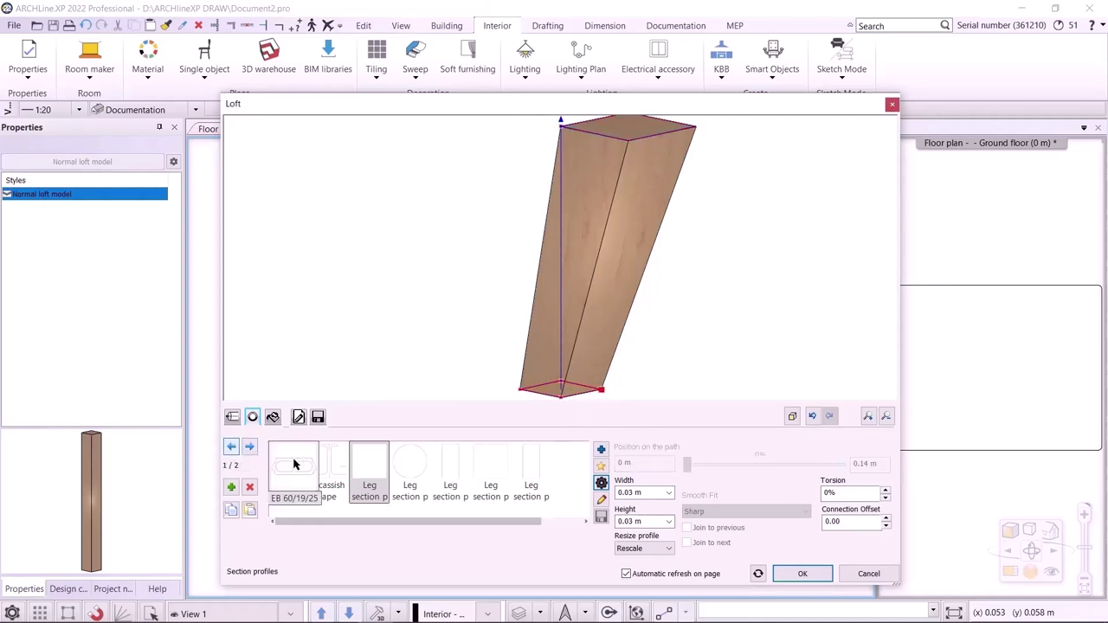
{"action": "left_click", "coordinate": [603, 488]}
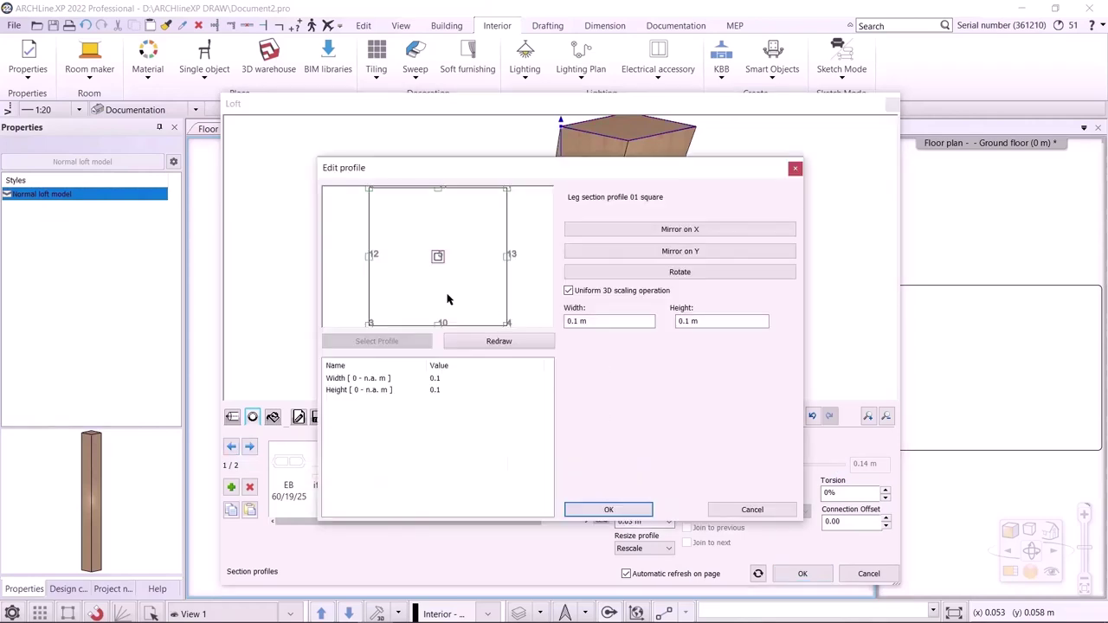
{"action": "left_click", "coordinate": [370, 325]}
{"action": "left_click", "coordinate": [616, 508]}
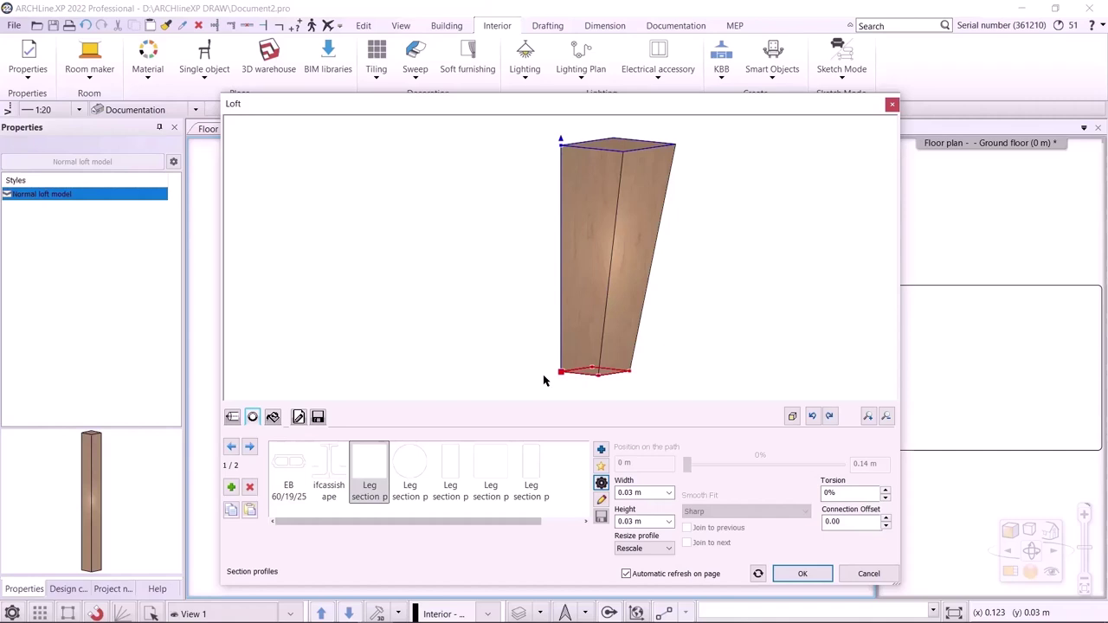
- Apply the Egzot03 material to the leg and save it to the library as Esmeralda_leg1 in the LIVING ROOM category
{"action": "left_click", "coordinate": [272, 417]}
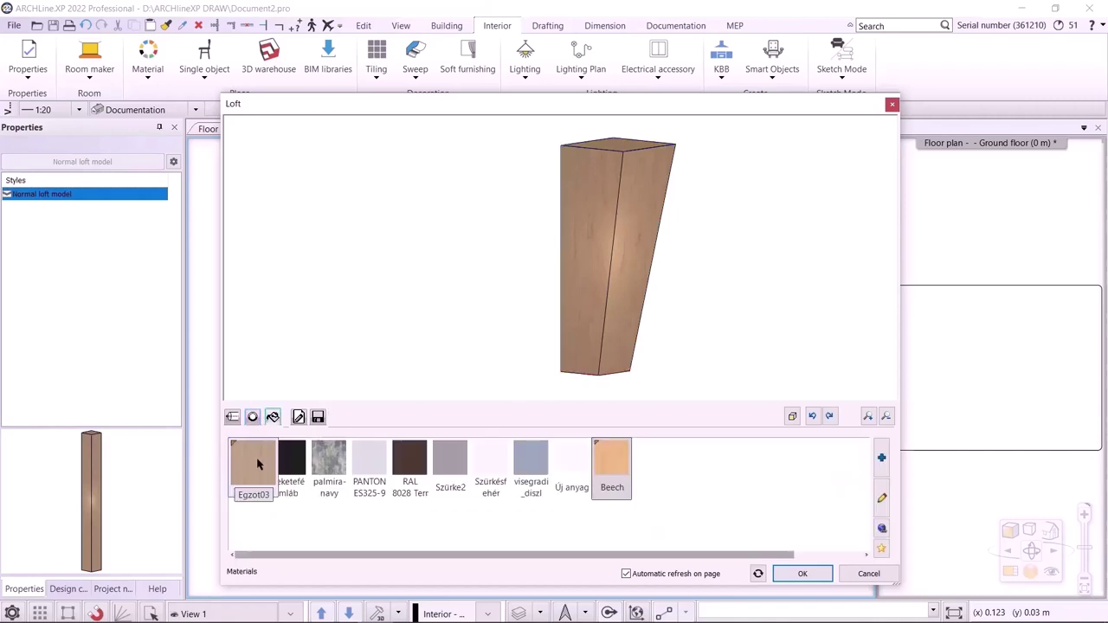
{"action": "left_click", "coordinate": [260, 468]}
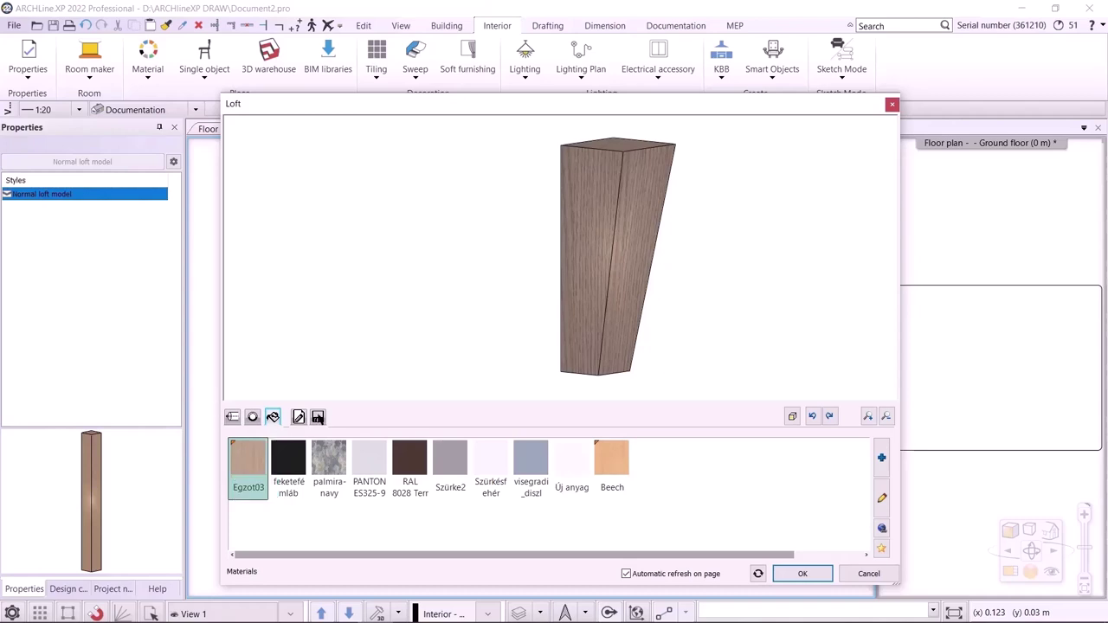
{"action": "left_click", "coordinate": [318, 417]}
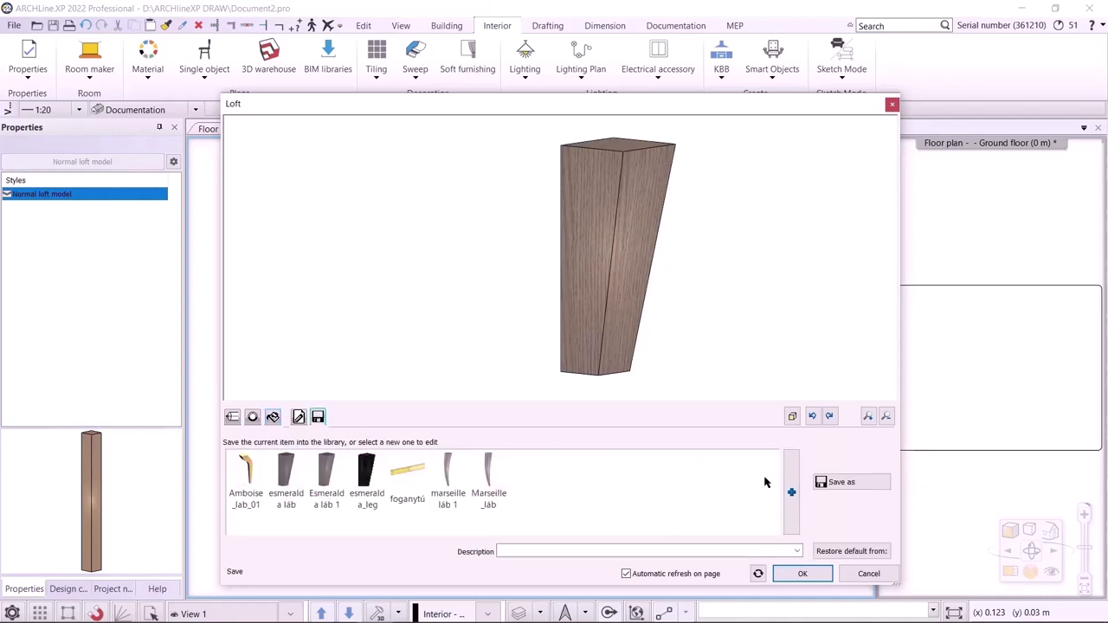
{"action": "left_click", "coordinate": [859, 482]}
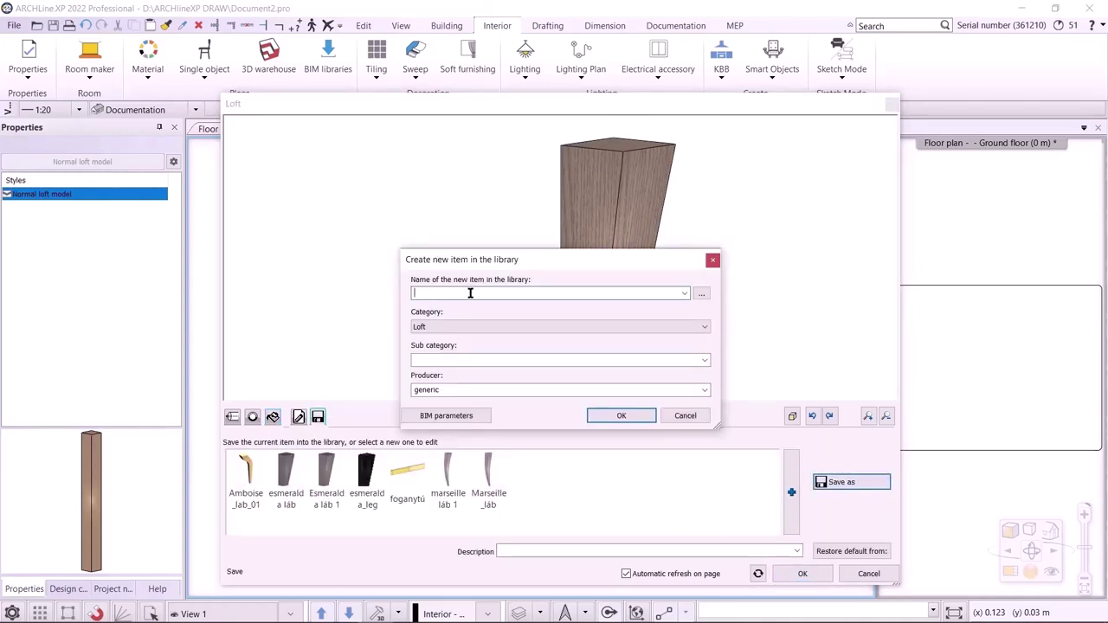
{"action": "type", "text": "Esmeralda_leg1"}
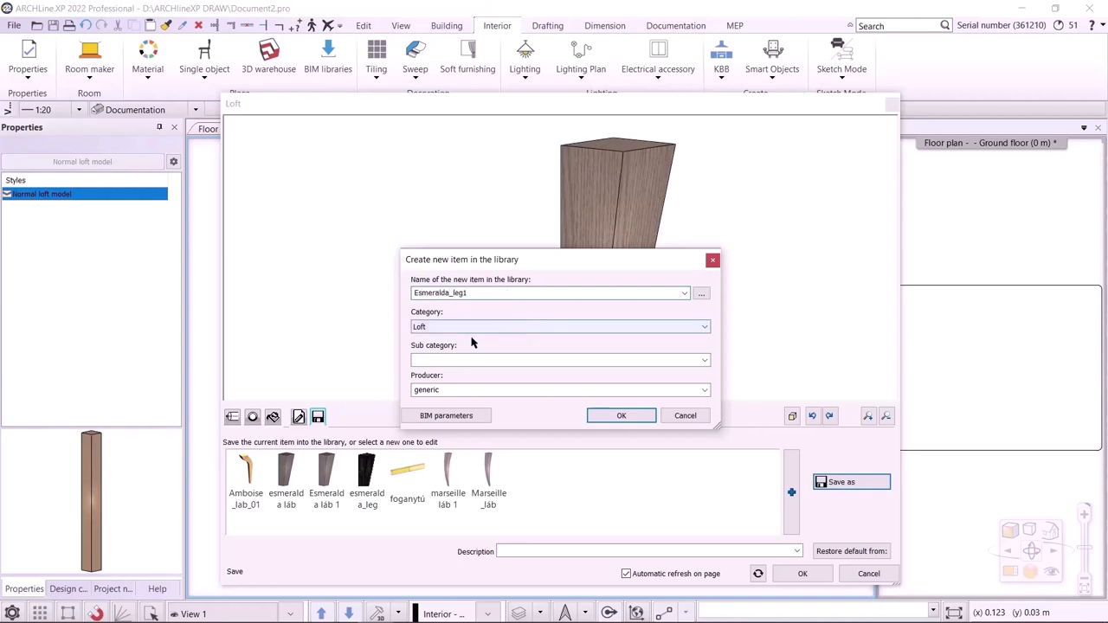
{"action": "left_click", "coordinate": [477, 327]}
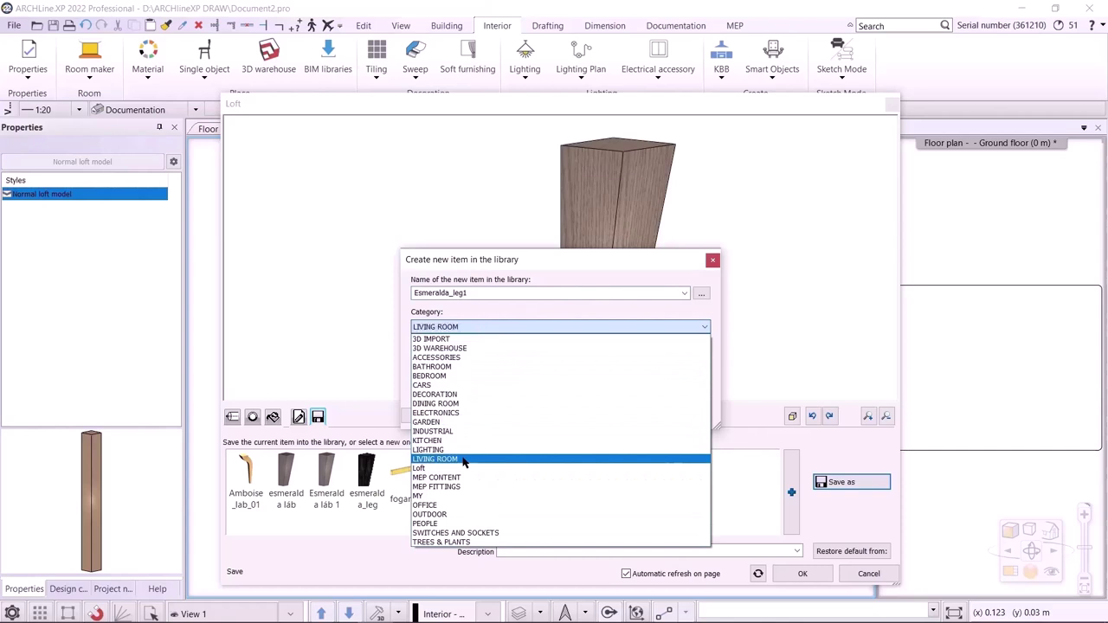
{"action": "left_click", "coordinate": [472, 456]}
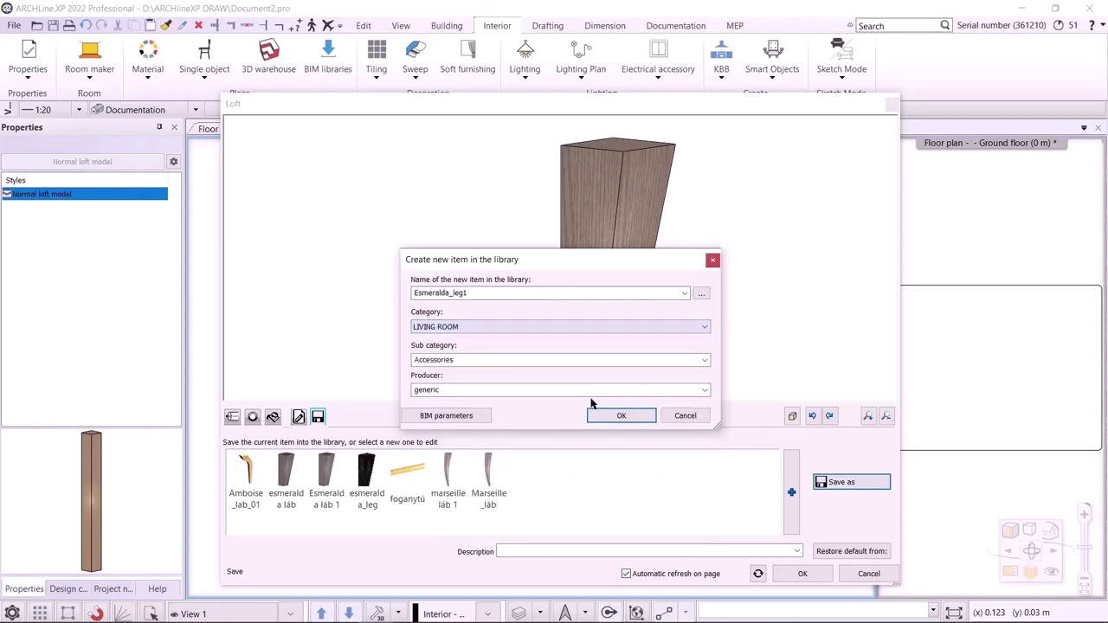
{"action": "left_click", "coordinate": [634, 415]}
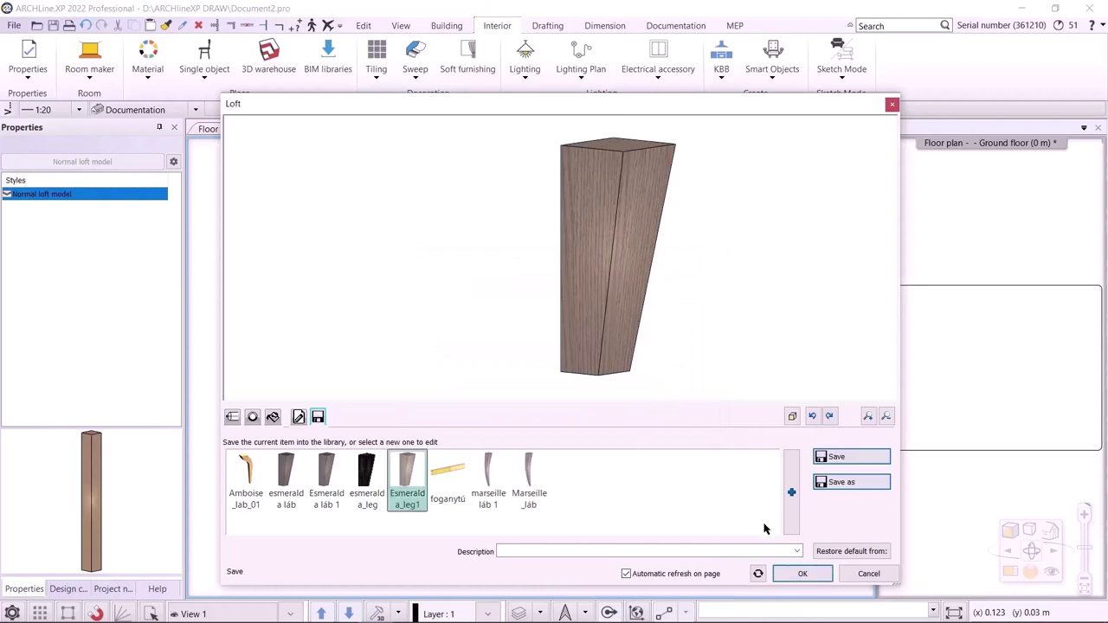
- Accept the loft settings and place one leg in the 3D view beside the finished stool
{"action": "left_click", "coordinate": [801, 573]}
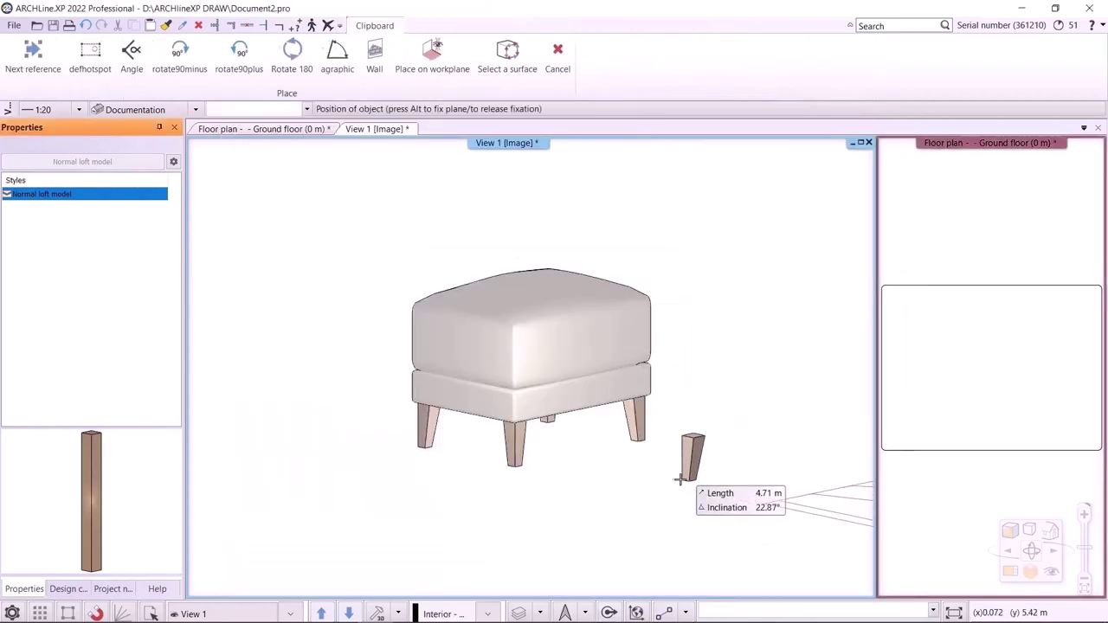
{"action": "left_click", "coordinate": [683, 462]}
{"action": "key", "text": "Escape"}
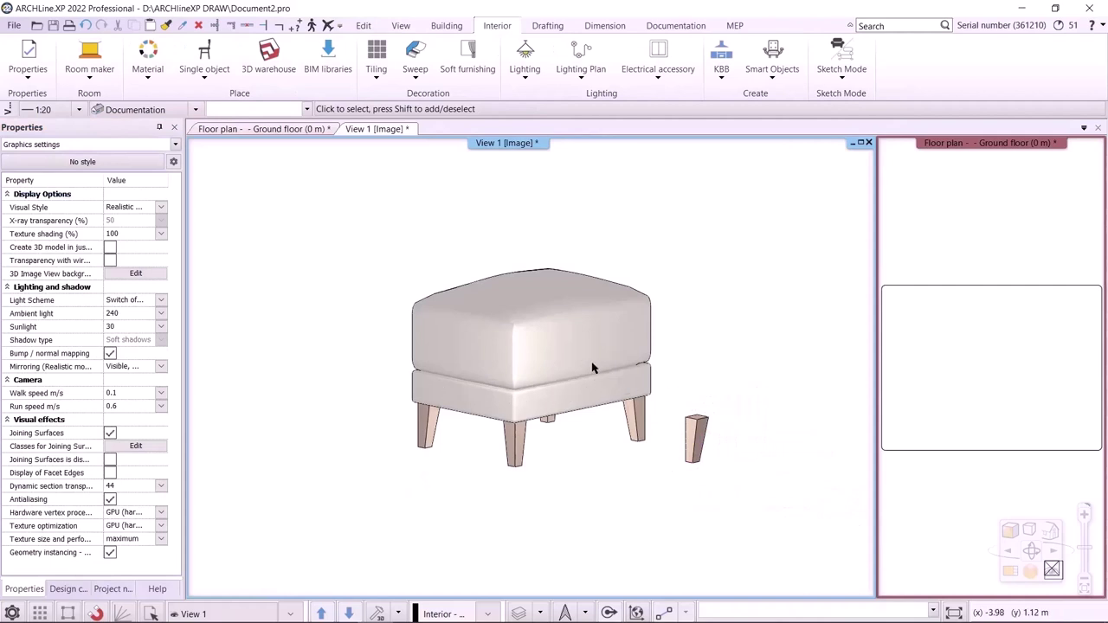
- Start a new Smart Object part and set its orientation to Horizontal
{"action": "left_click", "coordinate": [777, 84]}
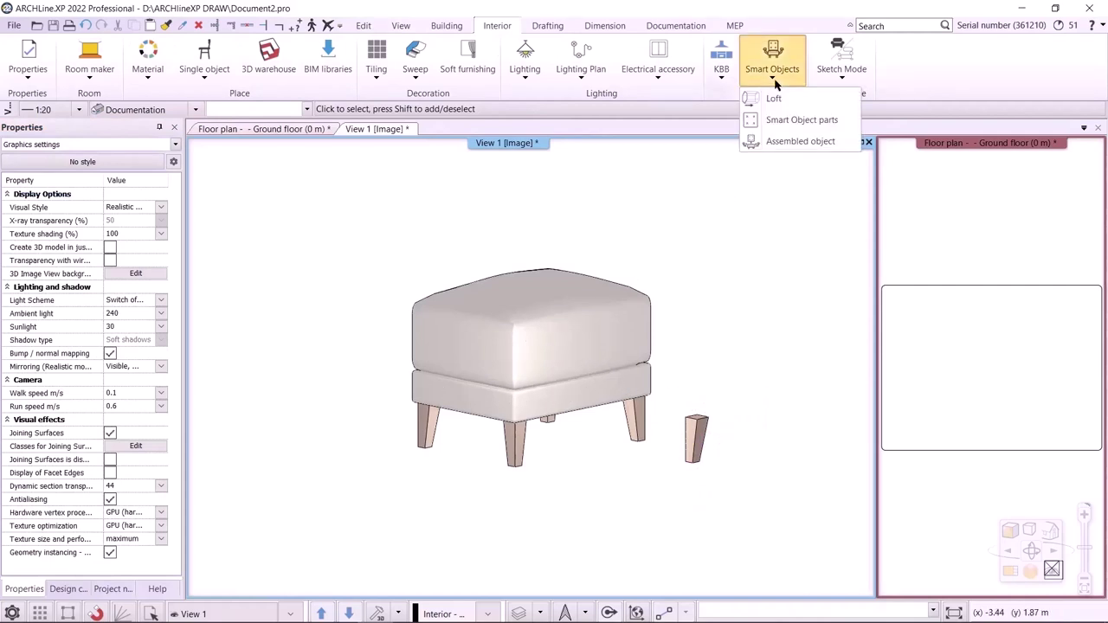
{"action": "left_click", "coordinate": [800, 121]}
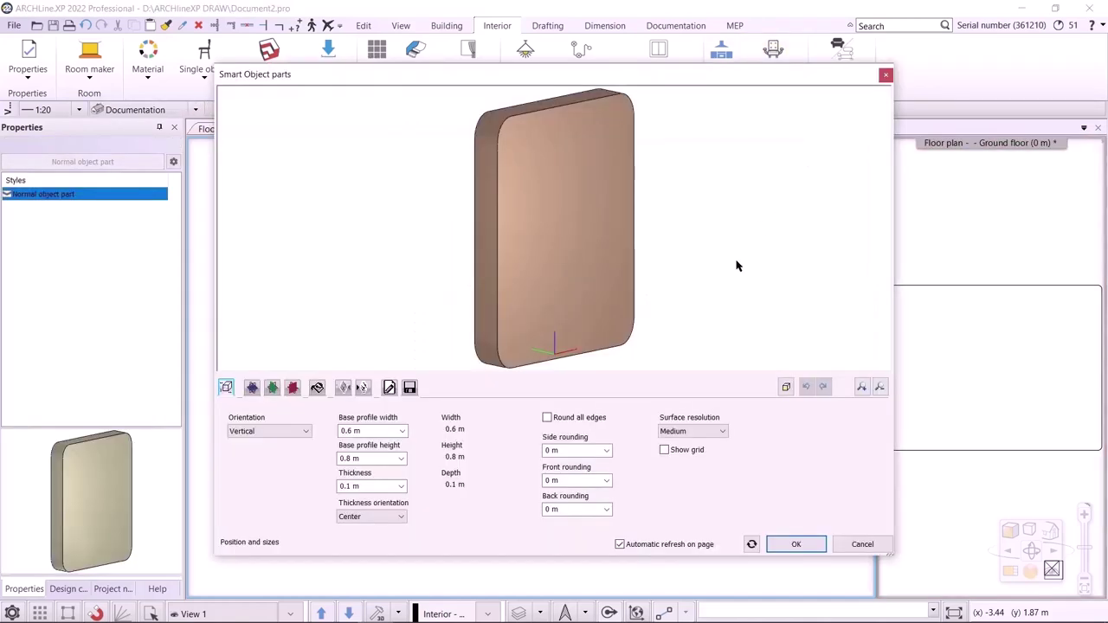
{"action": "left_click", "coordinate": [286, 431]}
{"action": "left_click", "coordinate": [265, 450]}
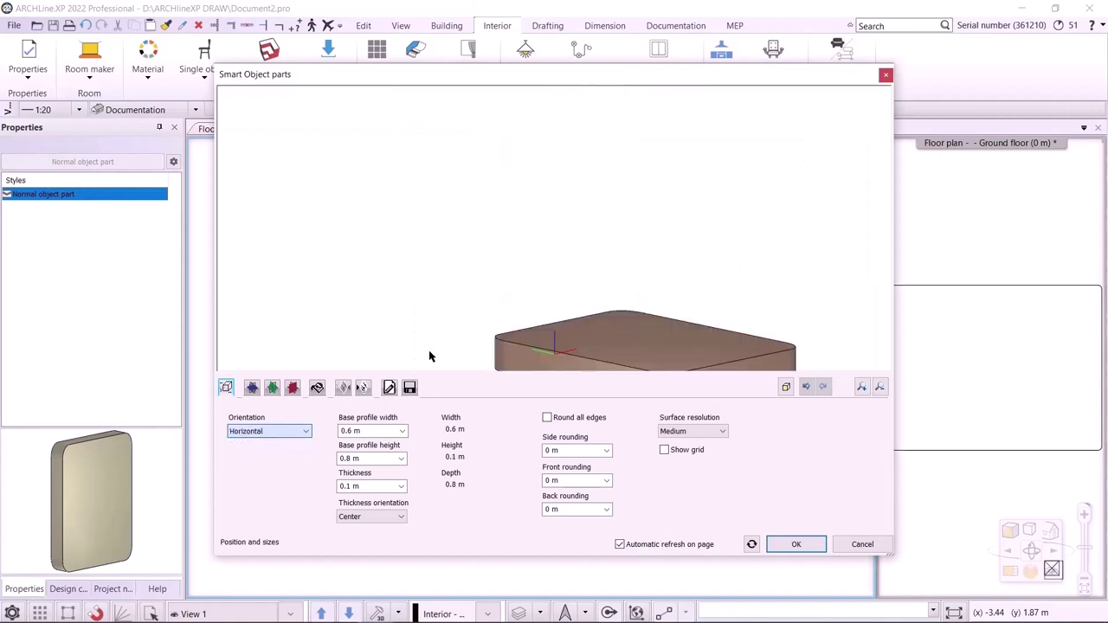
{"action": "scroll", "coordinate": [737, 290], "scroll_direction": "down", "scroll_amount": 2}
{"action": "middle_click_drag", "start_coordinate": [745, 326], "coordinate": [628, 208]}
{"action": "scroll", "coordinate": [484, 193], "scroll_direction": "up", "scroll_amount": 1}
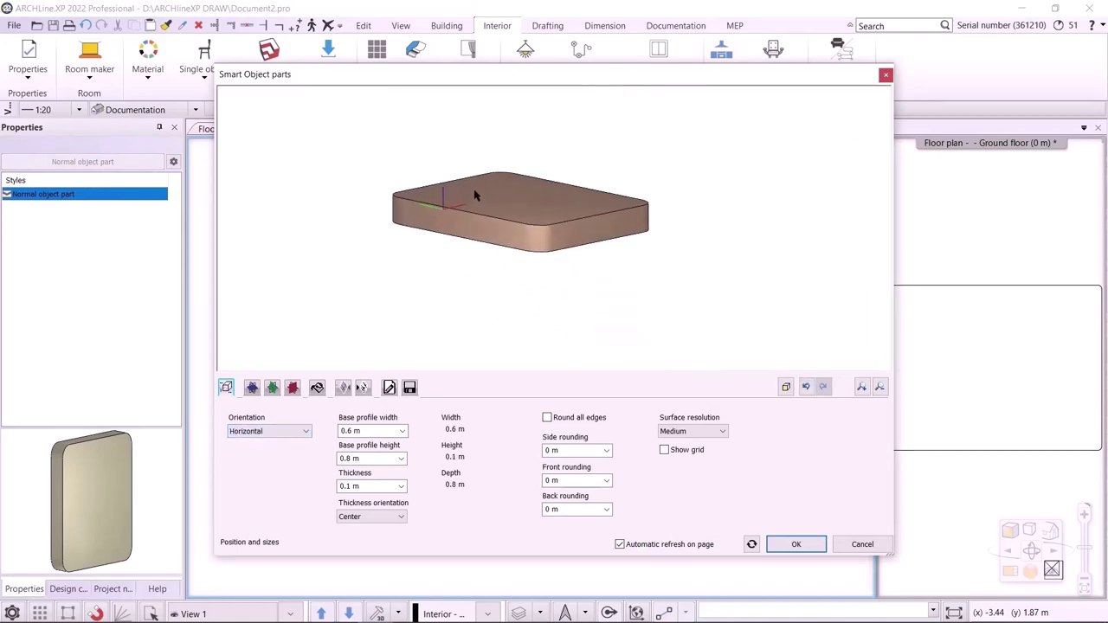
- Review the horizontal part's guide profiles and change its frontal profile to the square-cornered Frontal profile 1
{"action": "left_click", "coordinate": [294, 389]}
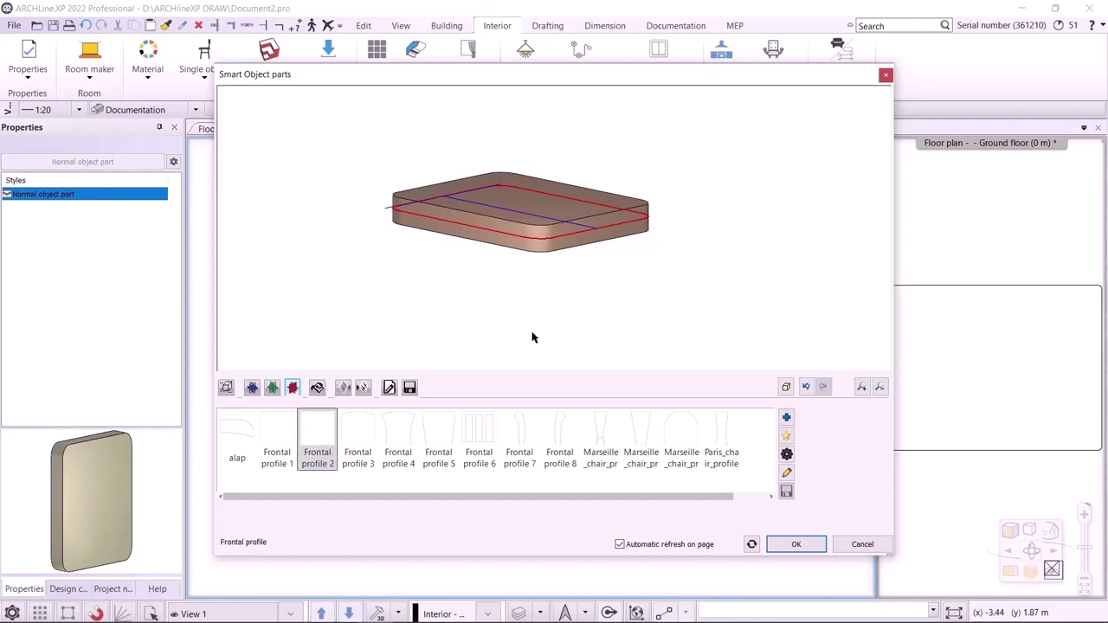
{"action": "left_click", "coordinate": [268, 390]}
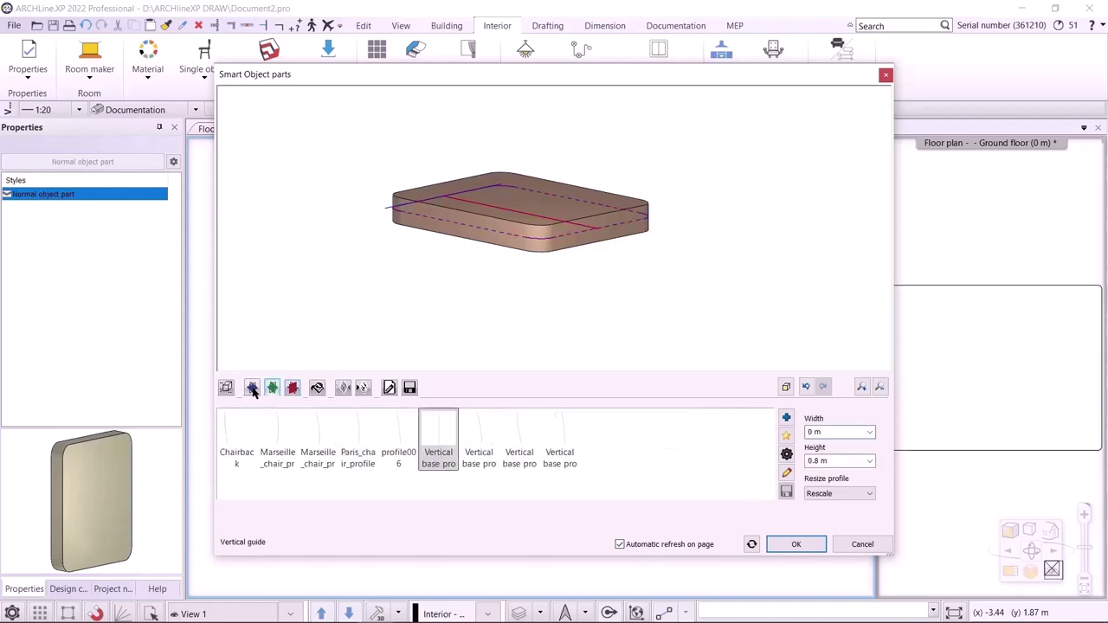
{"action": "left_click", "coordinate": [251, 388]}
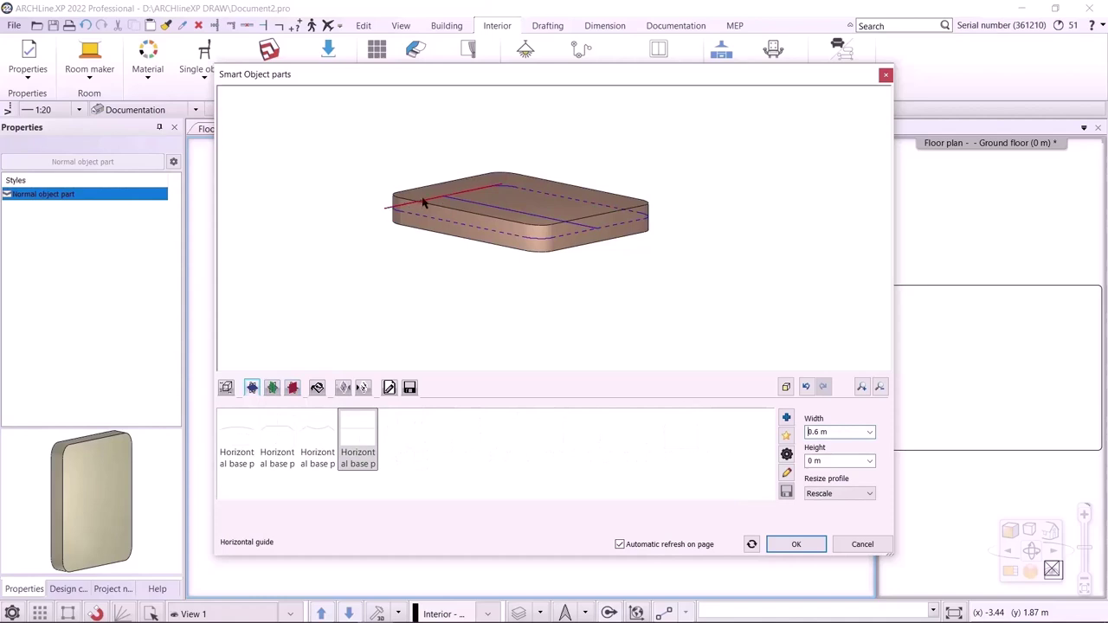
{"action": "left_click", "coordinate": [291, 387]}
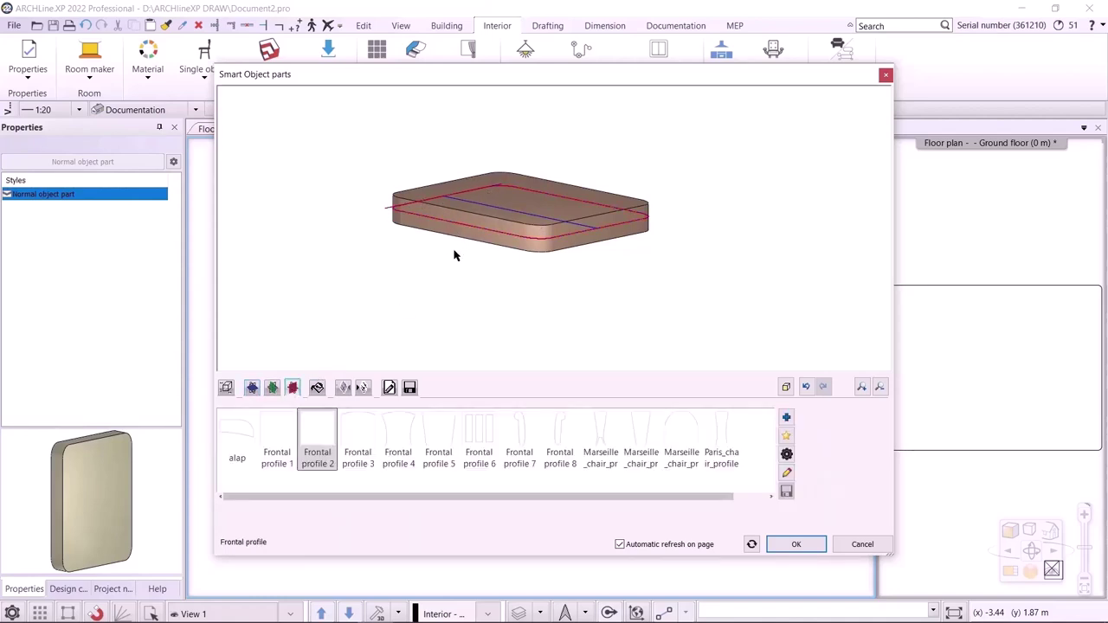
{"action": "left_click", "coordinate": [288, 436]}
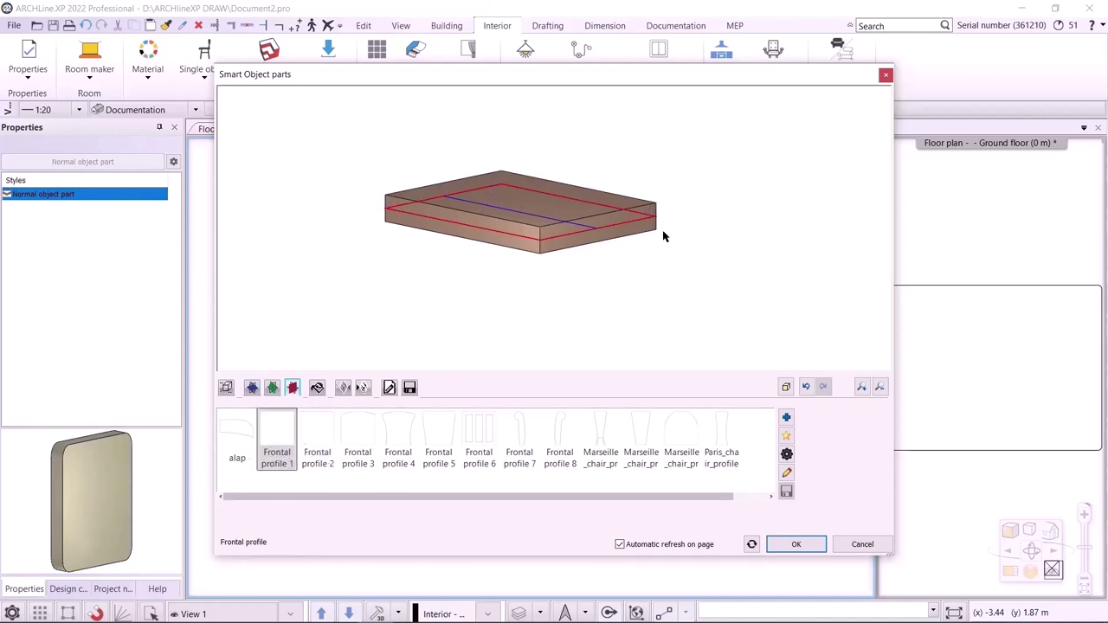
- Check the finished stool for reference and set the part's base profile height to 0.45 m
{"action": "left_click_drag", "start_coordinate": [573, 83], "coordinate": [814, 97]}
{"action": "left_click_drag", "start_coordinate": [634, 101], "coordinate": [756, 117]}
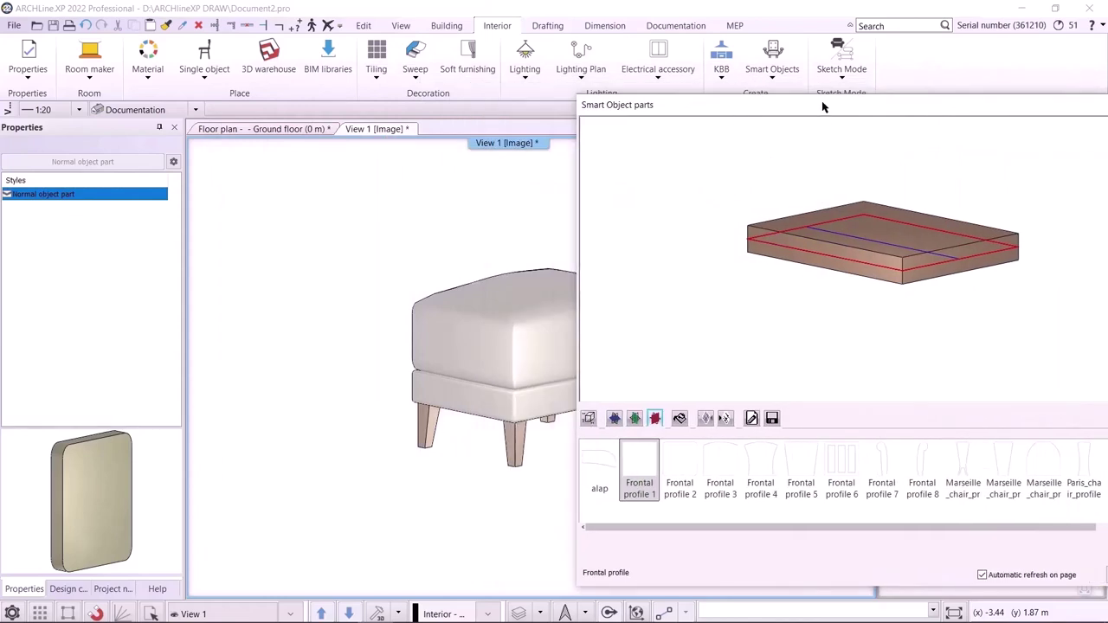
{"action": "left_click_drag", "start_coordinate": [823, 106], "coordinate": [470, 110]}
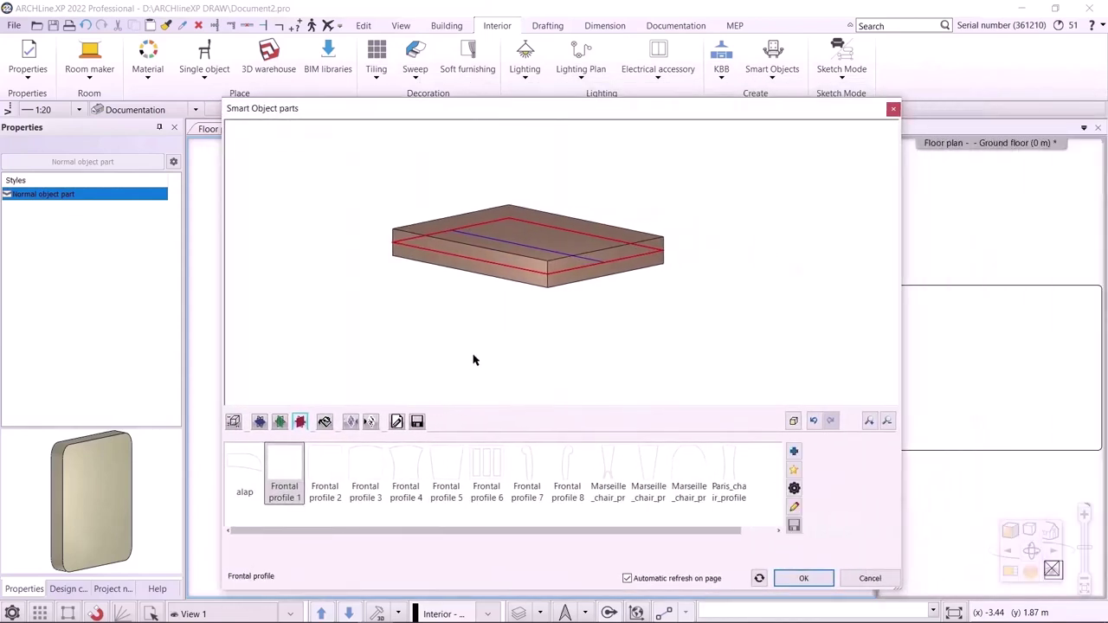
{"action": "left_click", "coordinate": [233, 421]}
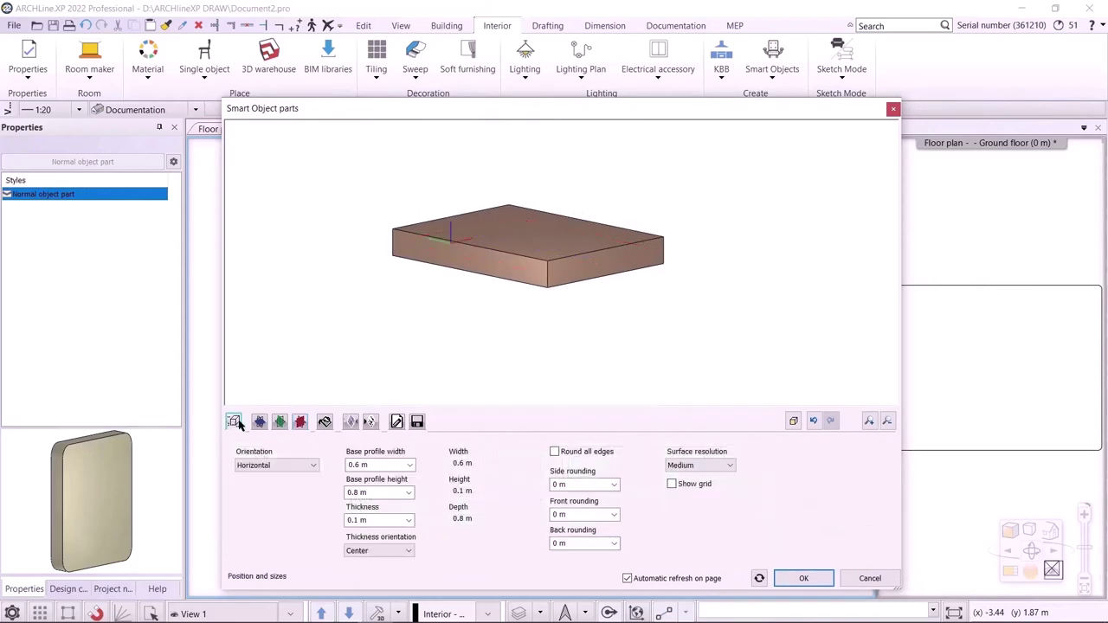
{"action": "left_click", "coordinate": [354, 492]}
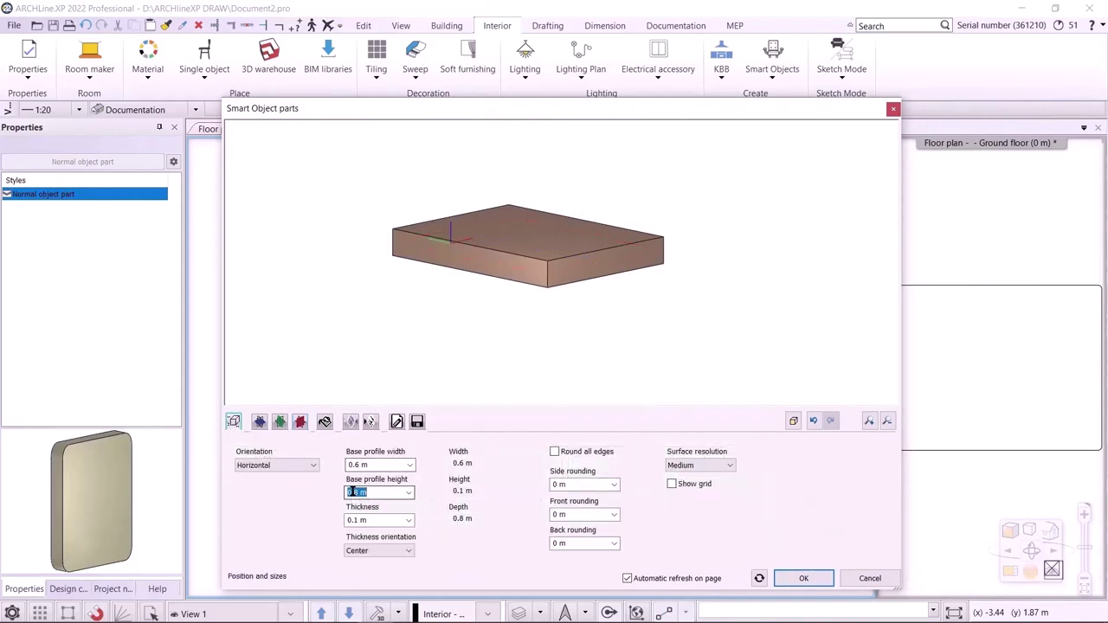
{"action": "left_click", "coordinate": [356, 490]}
{"action": "type", "text": "45"}
{"action": "left_click", "coordinate": [358, 520]}
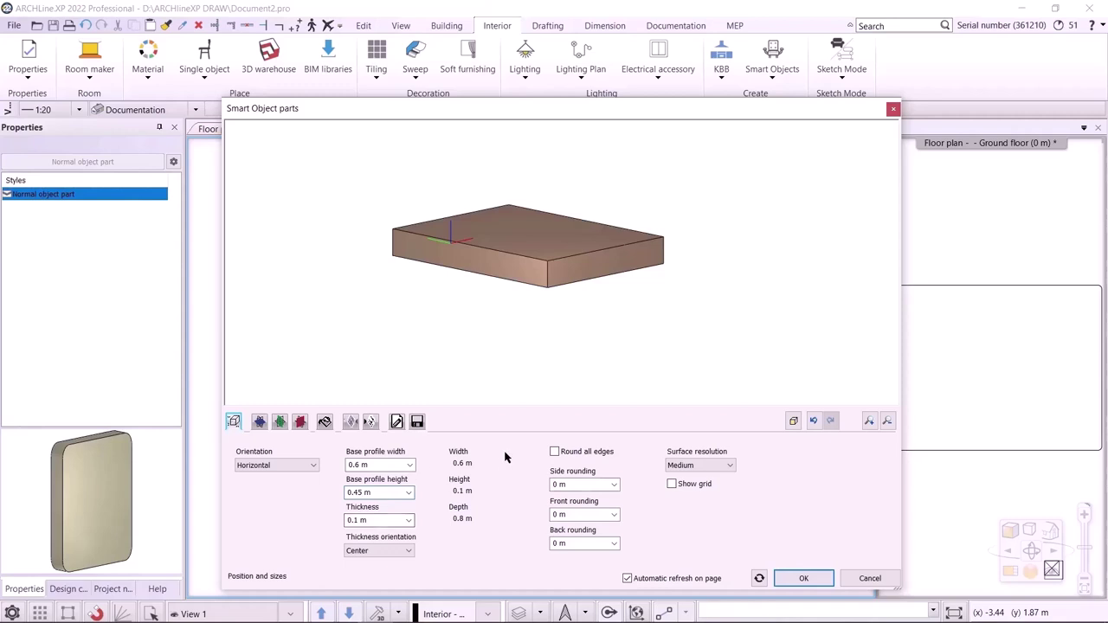
- Round all edges of the part with a side rounding of 0.01 m and set its surface resolution to High
{"action": "left_click", "coordinate": [555, 452]}
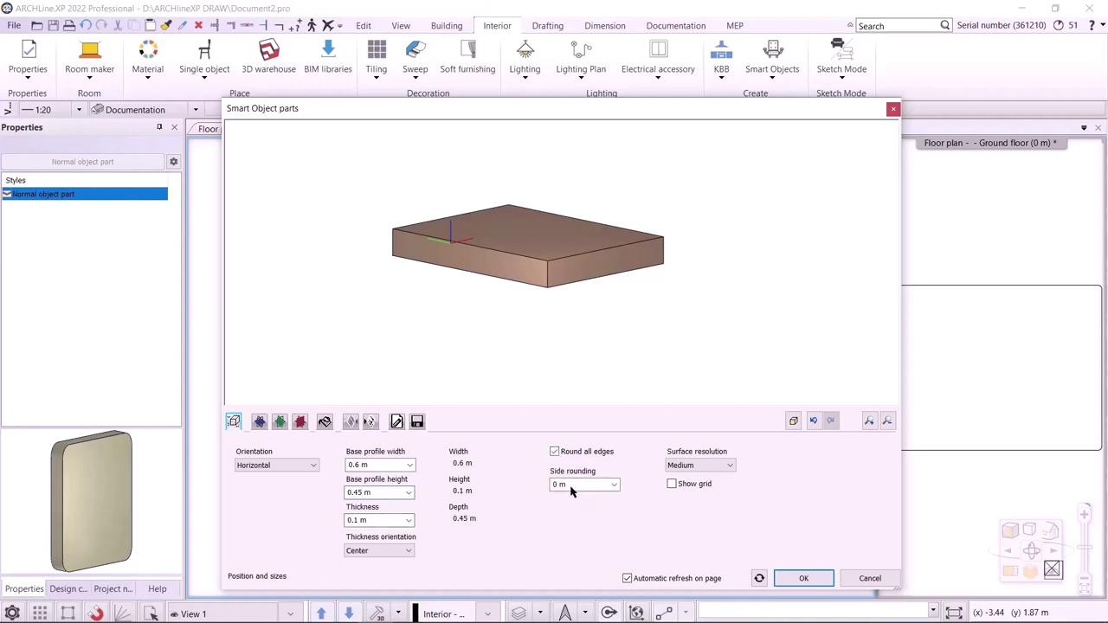
{"action": "left_click", "coordinate": [585, 486]}
{"action": "type", "text": "0.01"}
{"action": "key", "text": "Return"}
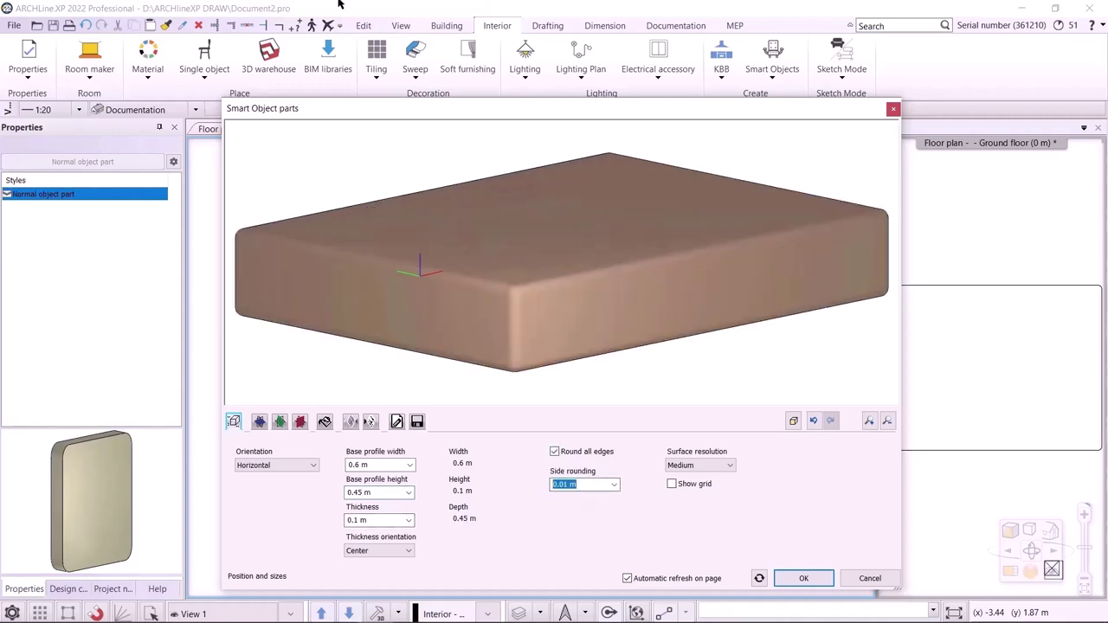
{"action": "scroll", "coordinate": [683, 250], "scroll_direction": "down", "scroll_amount": 2}
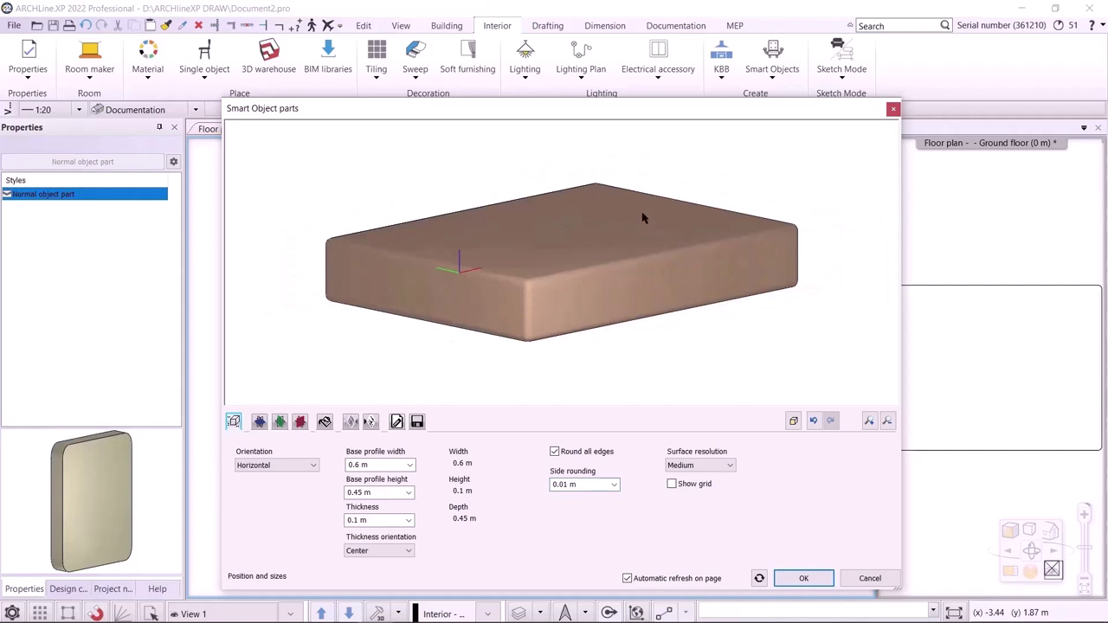
{"action": "left_click", "coordinate": [715, 467]}
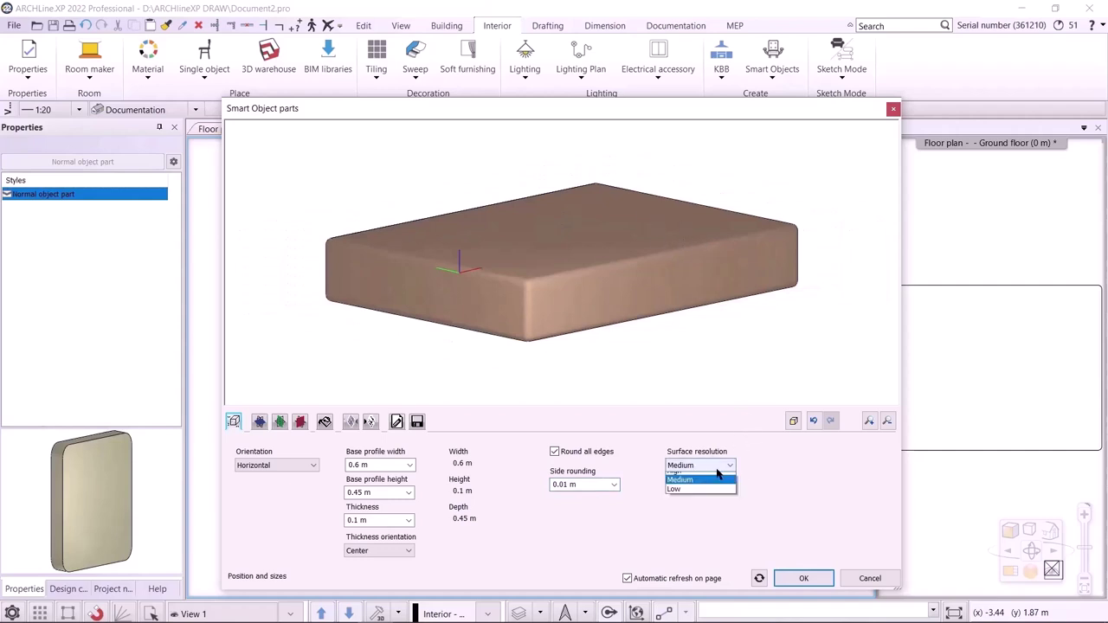
{"action": "left_click", "coordinate": [702, 478]}
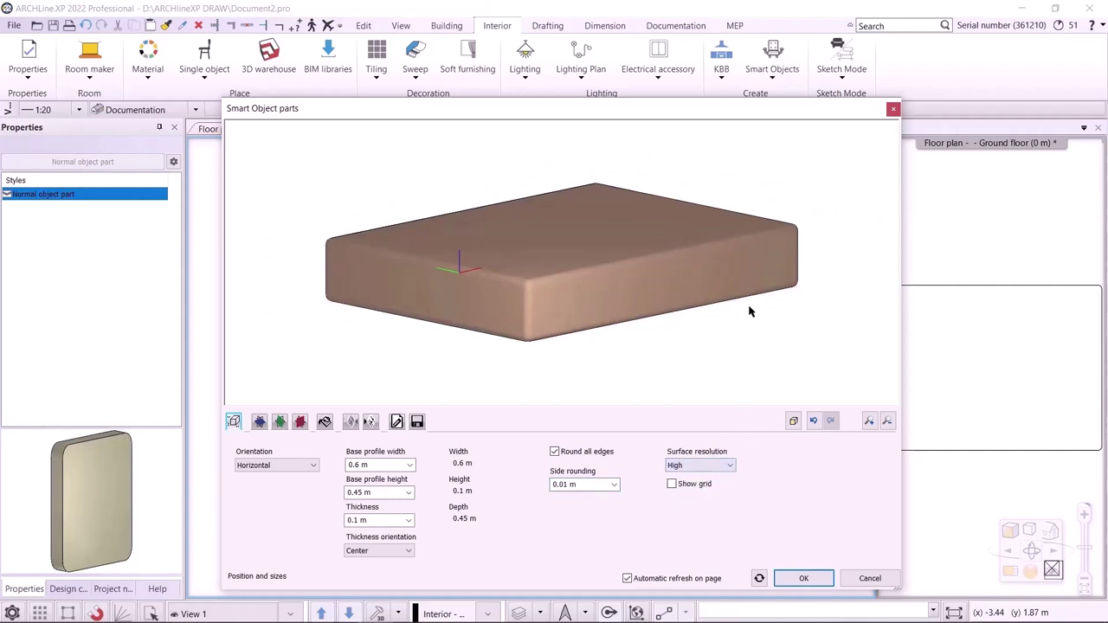
- Apply the Cream_01 material to the part and save it to the library as esmeralda_base1 in the LIVING ROOM category
{"action": "left_click", "coordinate": [325, 422]}
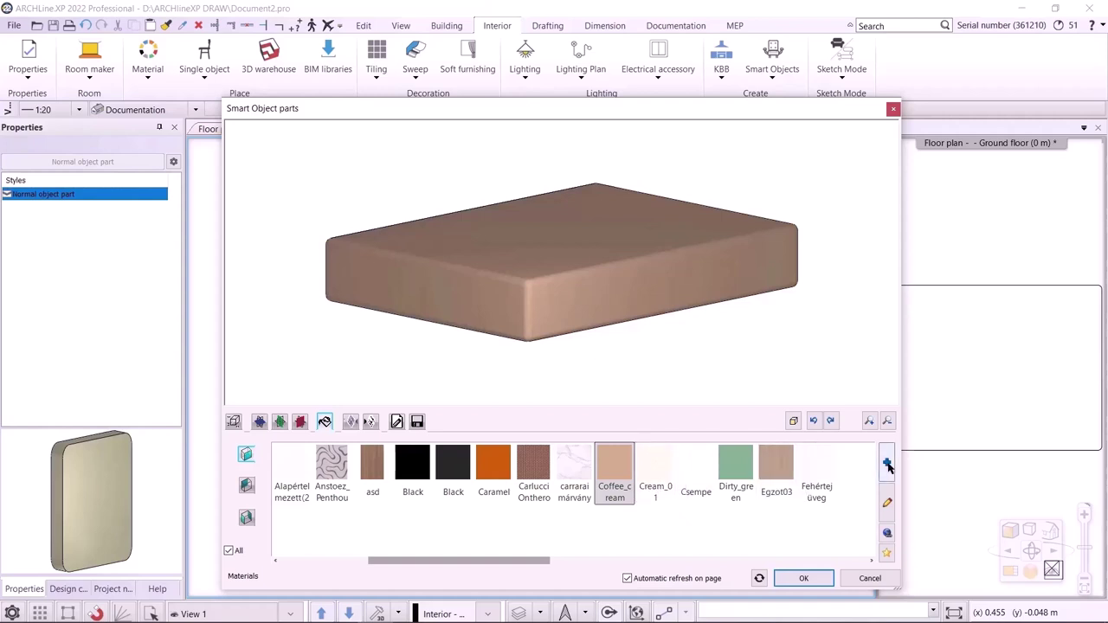
{"action": "left_click", "coordinate": [655, 474]}
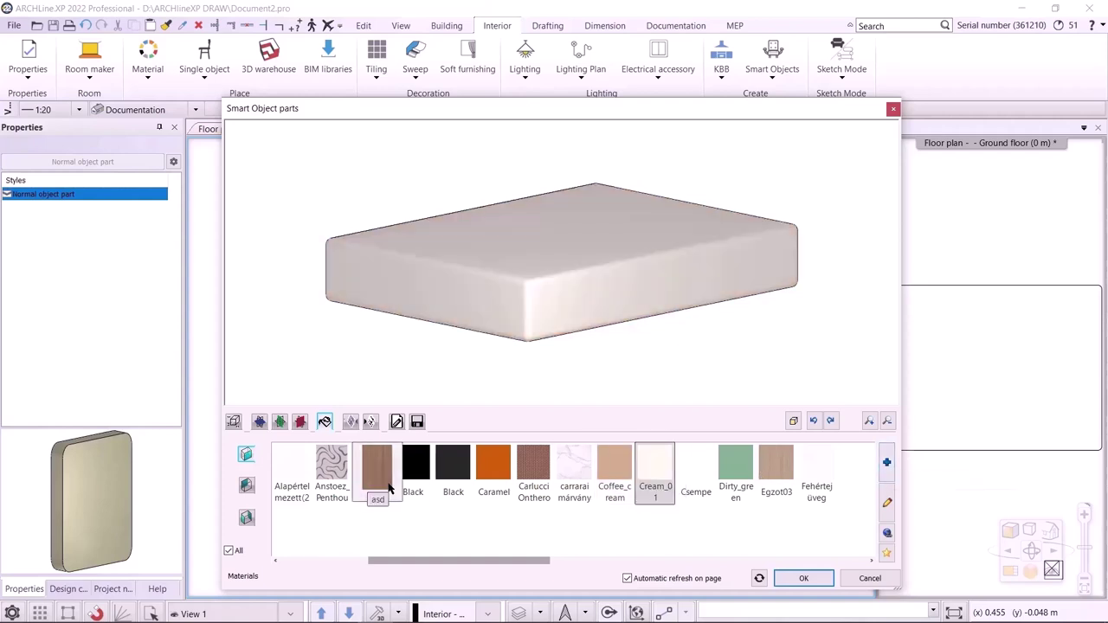
{"action": "left_click", "coordinate": [417, 421]}
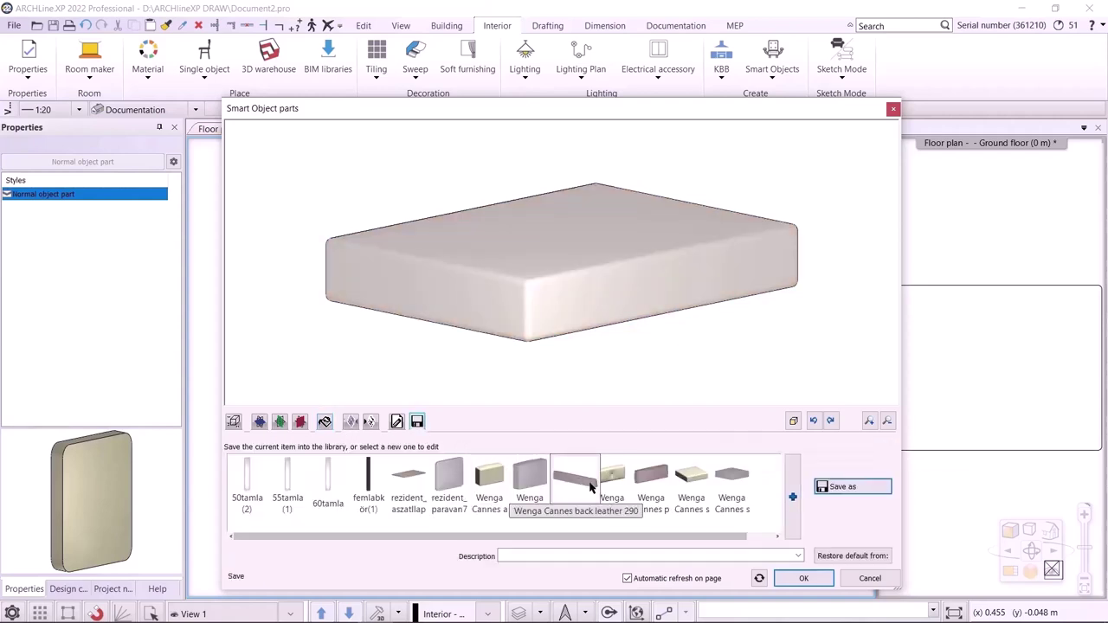
{"action": "left_click", "coordinate": [832, 486]}
{"action": "type", "text": "esmeralda_base1"}
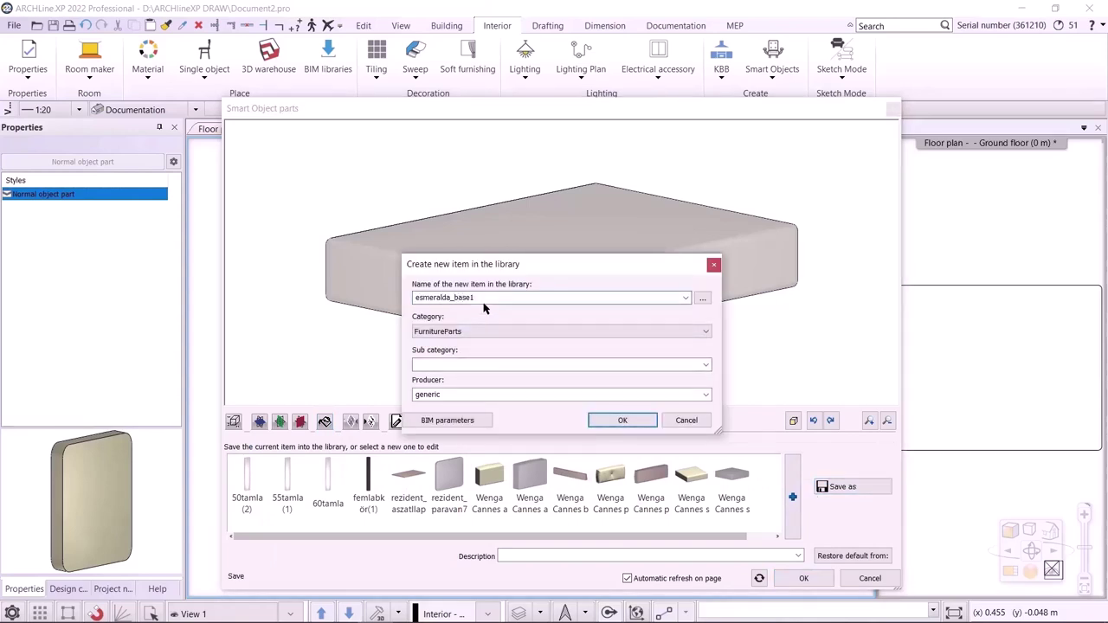
{"action": "left_click", "coordinate": [557, 333]}
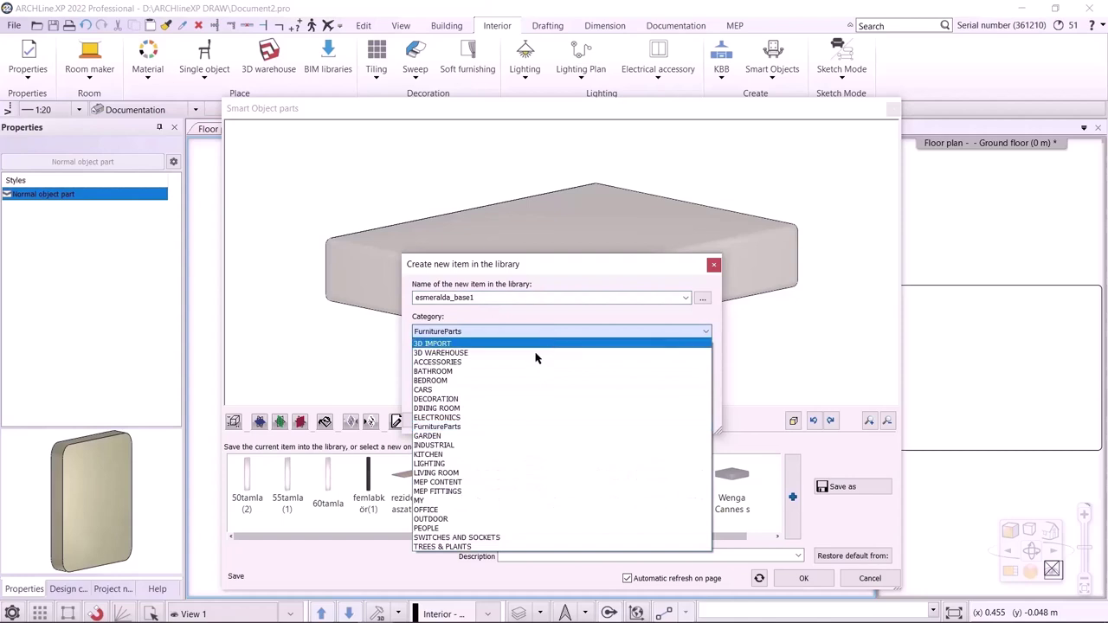
{"action": "left_click", "coordinate": [468, 473]}
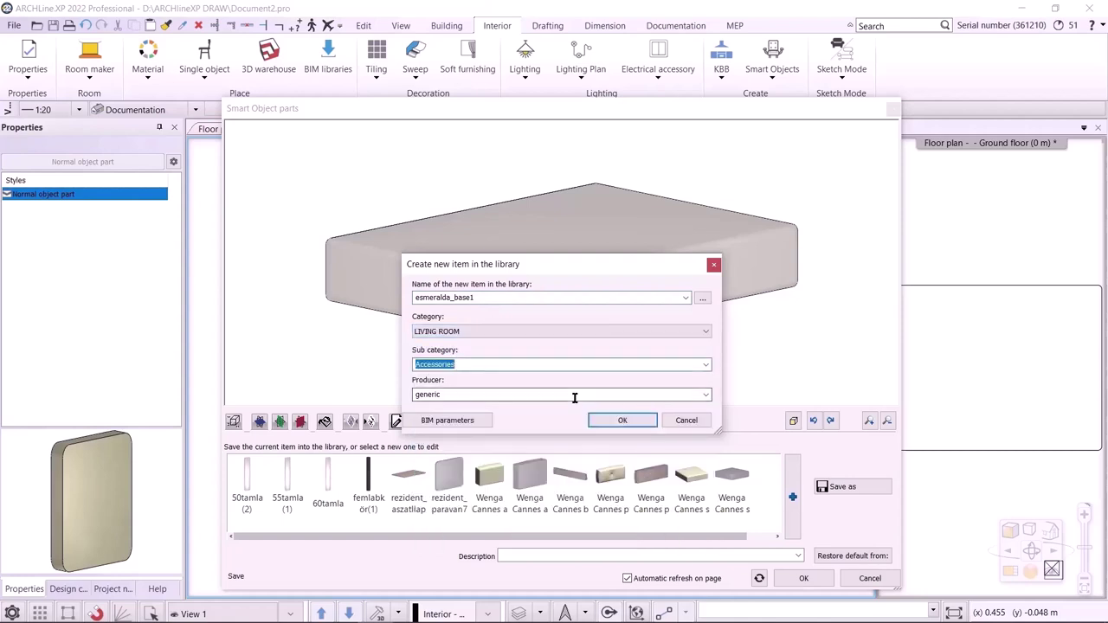
{"action": "left_click", "coordinate": [629, 421]}
- Accept the part settings and place the base in the 3D view beside the single leg
{"action": "left_click", "coordinate": [795, 578]}
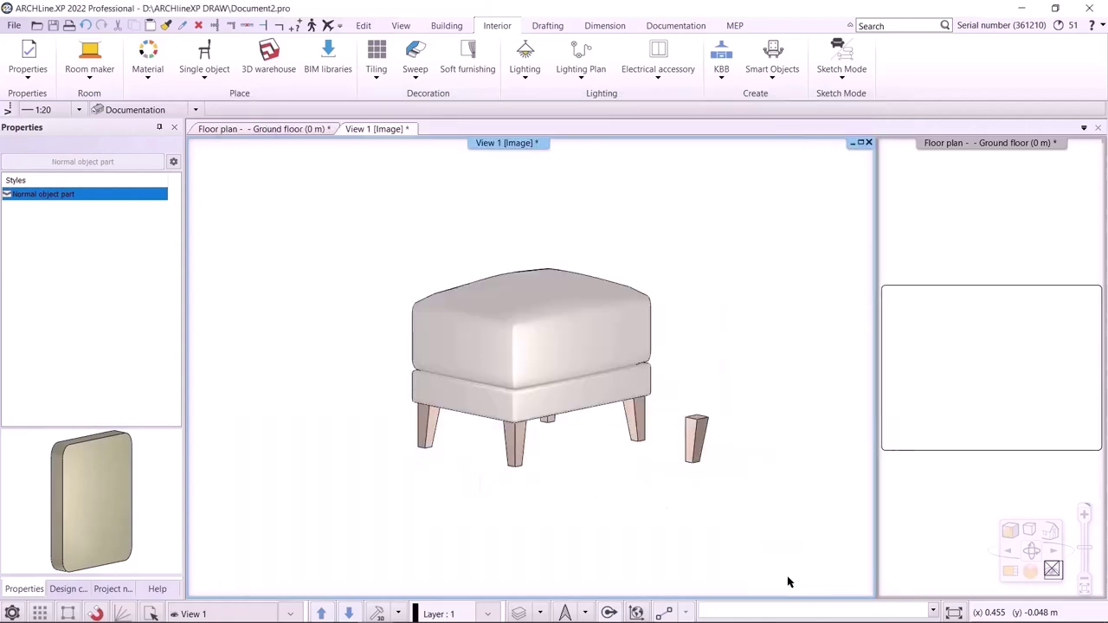
{"action": "left_click", "coordinate": [737, 483]}
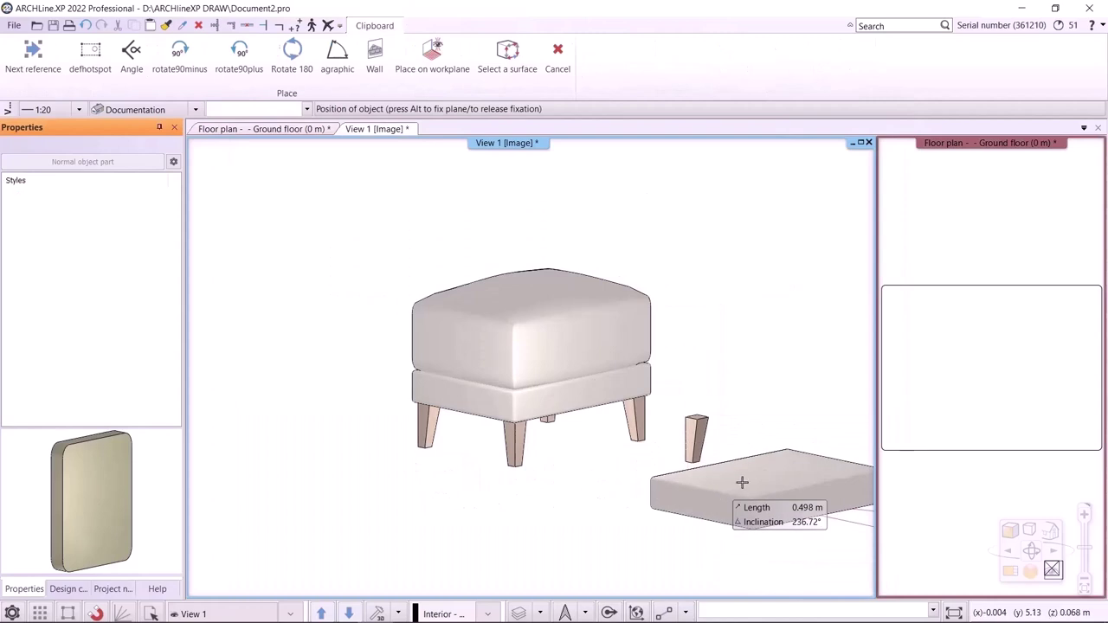
{"action": "middle_click_drag", "start_coordinate": [473, 441], "coordinate": [358, 394]}
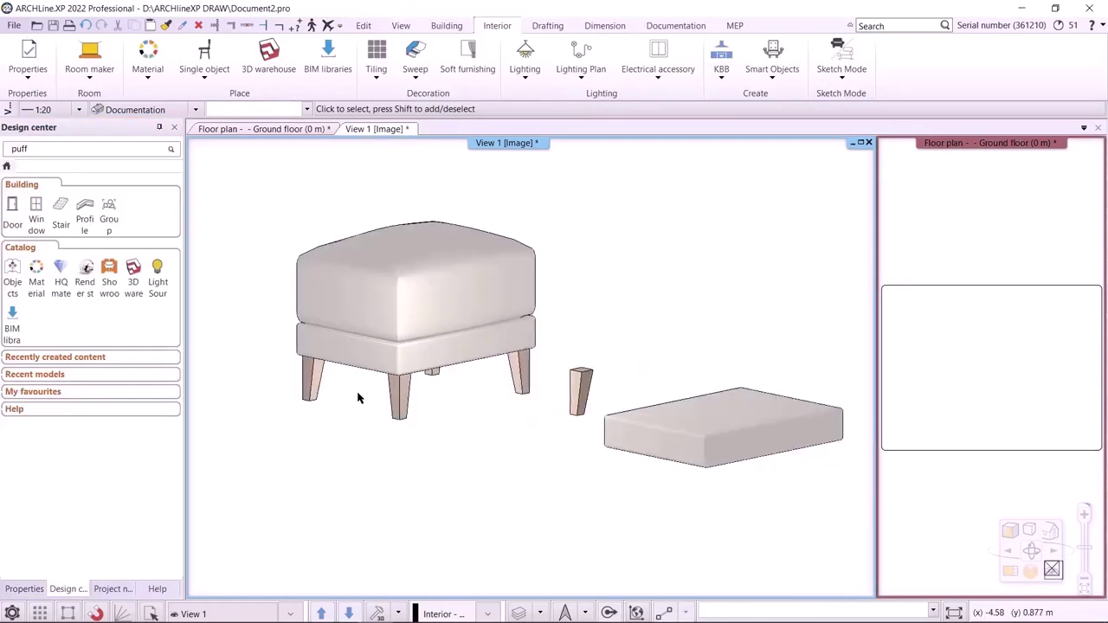
{"action": "middle_click_drag", "start_coordinate": [651, 411], "coordinate": [553, 432]}
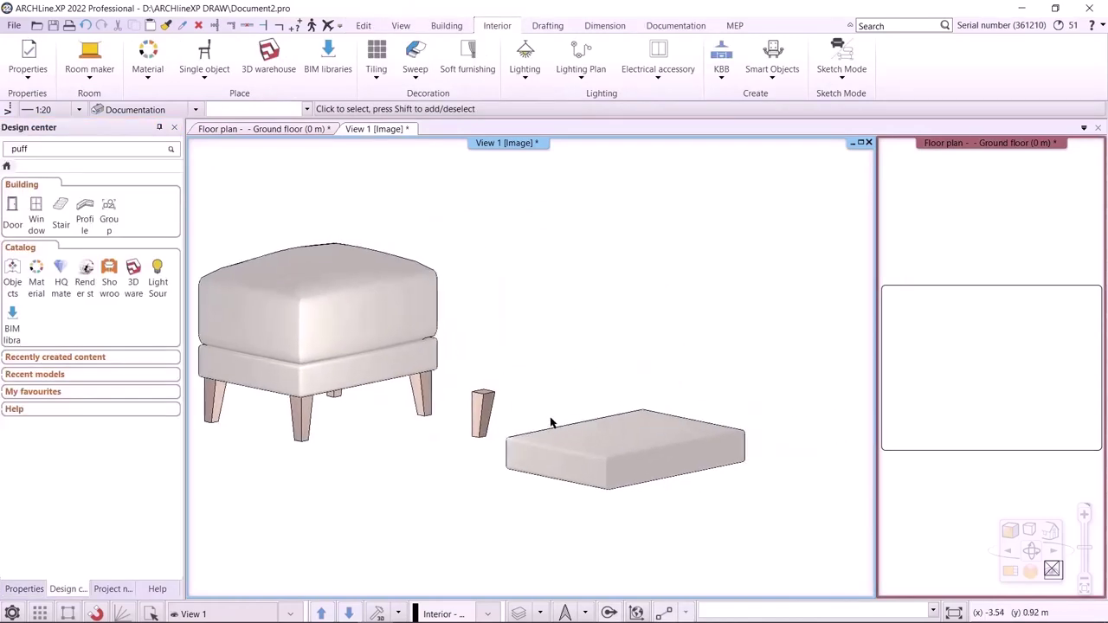
- Start another Smart Object part and load the saved esmeralda_base1 item as its starting point
{"action": "left_click", "coordinate": [771, 71]}
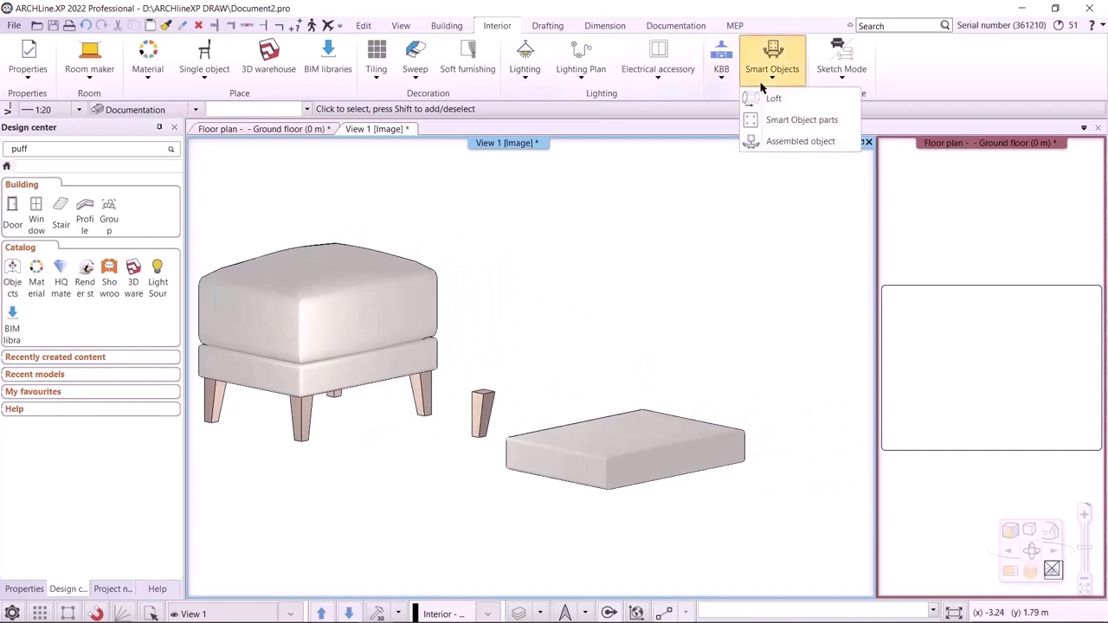
{"action": "left_click", "coordinate": [797, 119]}
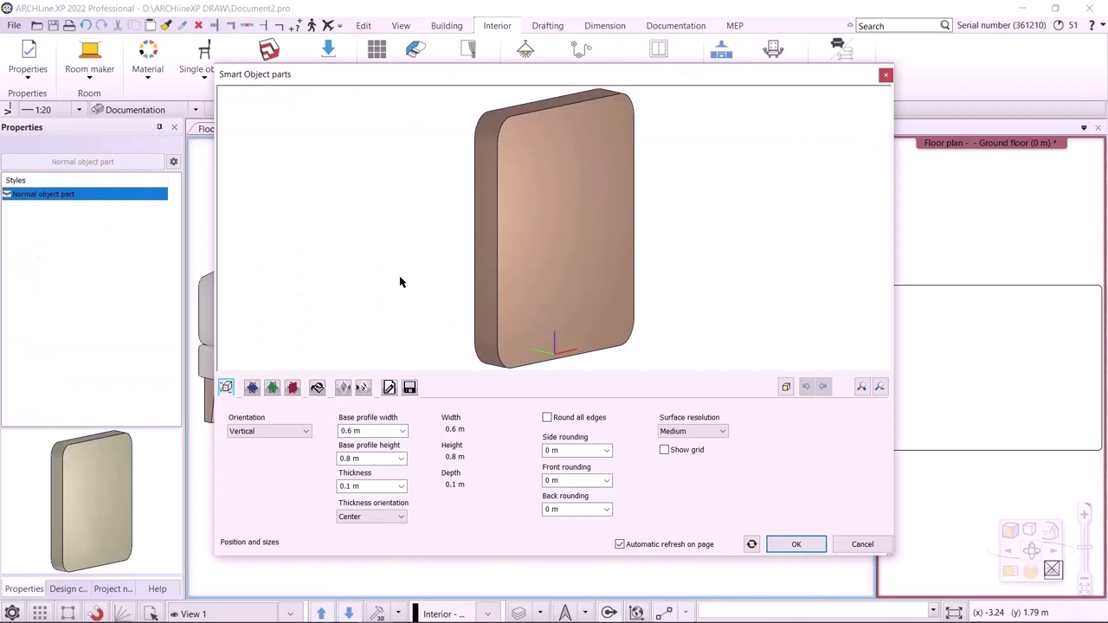
{"action": "left_click", "coordinate": [410, 387]}
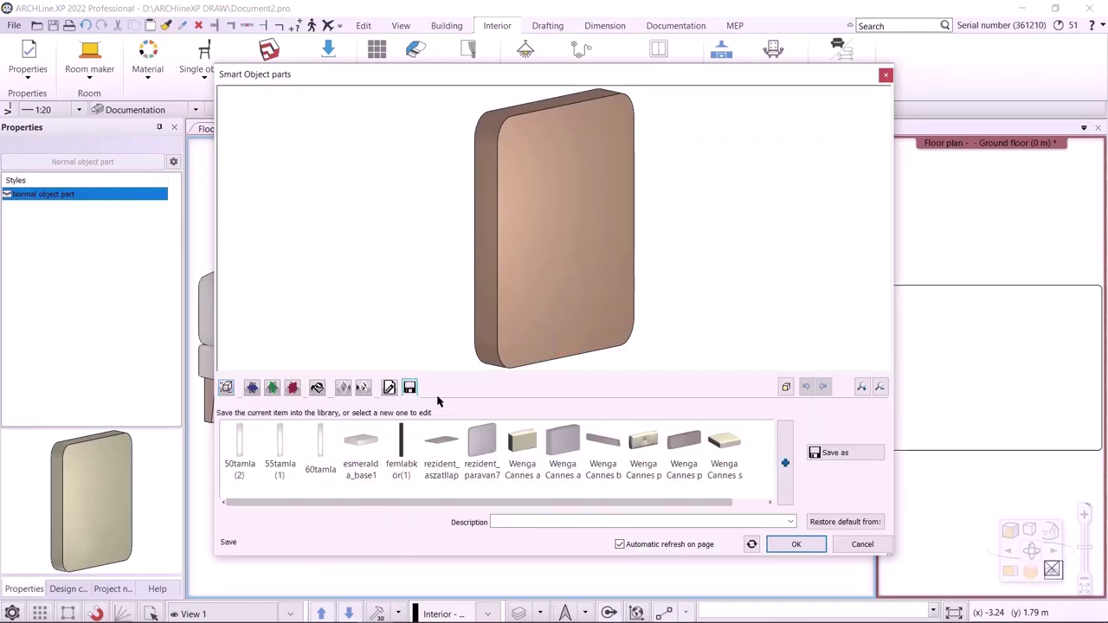
{"action": "left_click", "coordinate": [368, 465]}
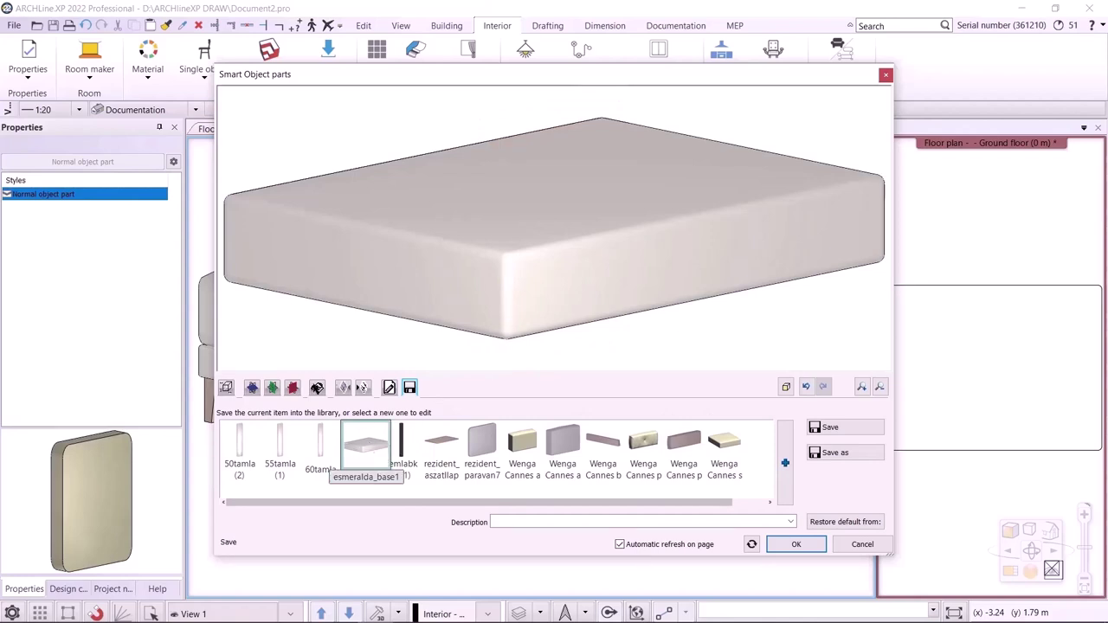
- Set the thickness of the new part to 0.16 m
{"action": "left_click", "coordinate": [226, 388]}
{"action": "left_click", "coordinate": [352, 486]}
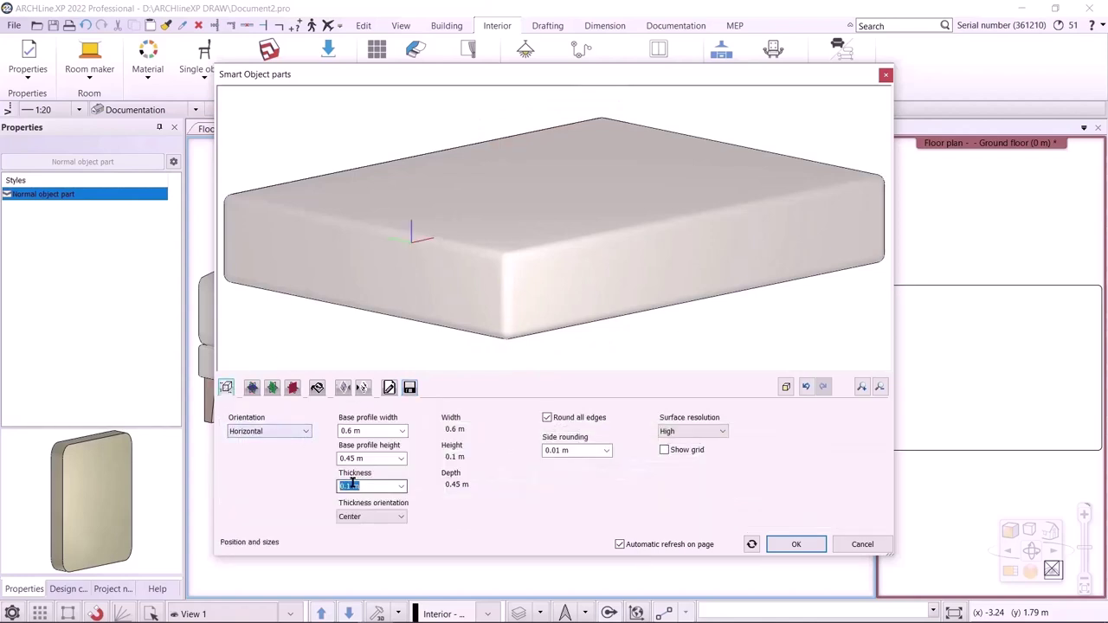
{"action": "left_click", "coordinate": [347, 486]}
{"action": "type", "text": "6"}
{"action": "key", "text": "Return"}
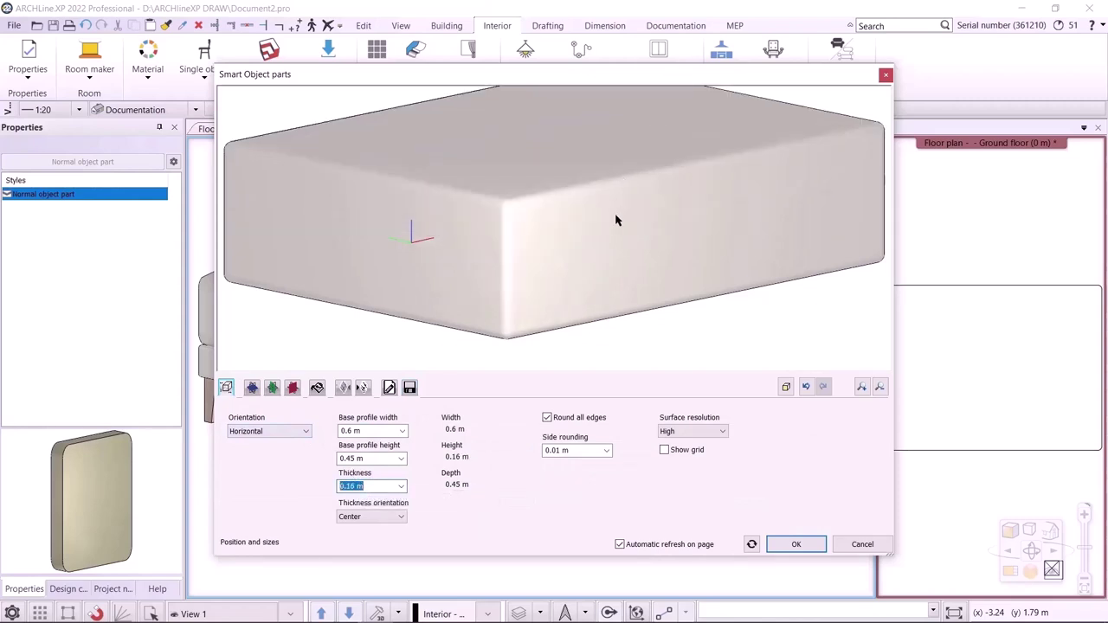
{"action": "scroll", "coordinate": [614, 208], "scroll_direction": "down", "scroll_amount": 2}
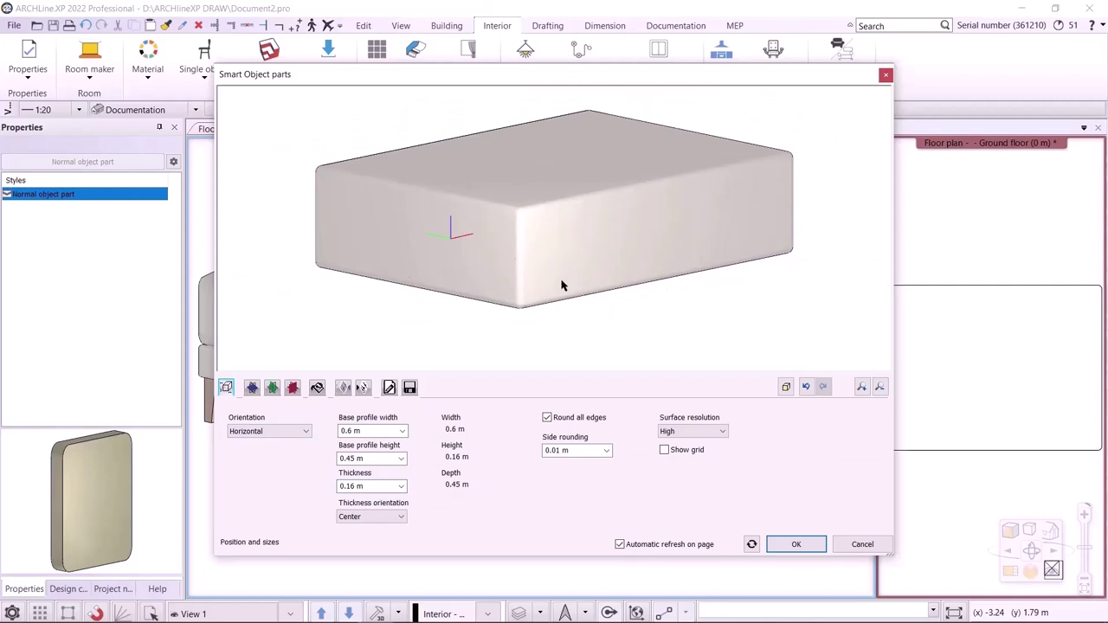
- Apply the Pillow effect to the cushion's full surface with a padding depth of 0.1 m
{"action": "left_click", "coordinate": [342, 387]}
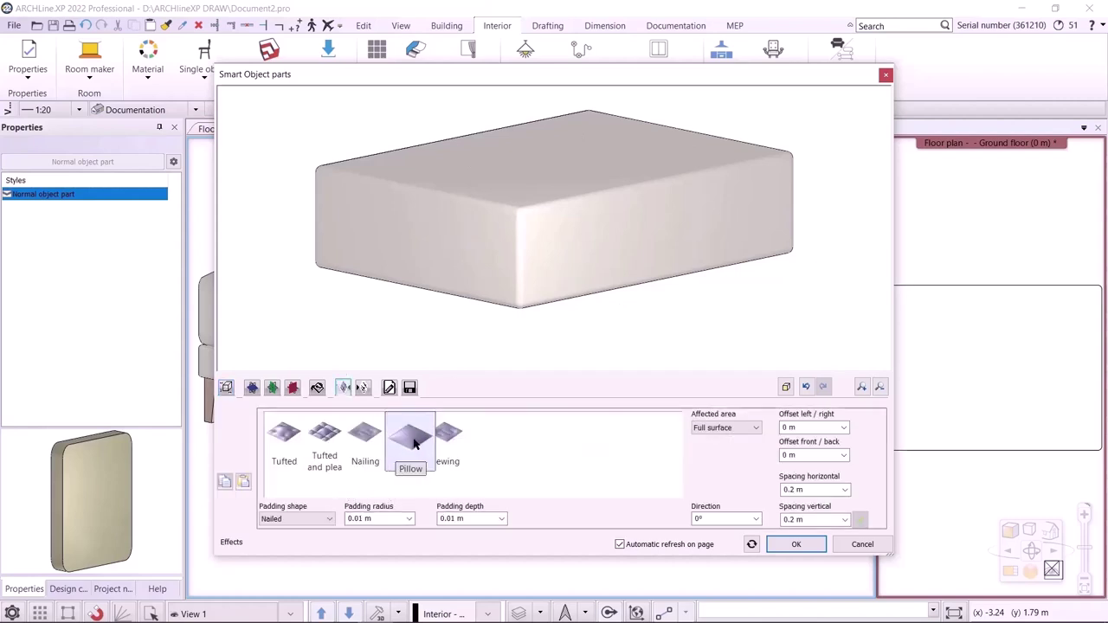
{"action": "left_click", "coordinate": [411, 440]}
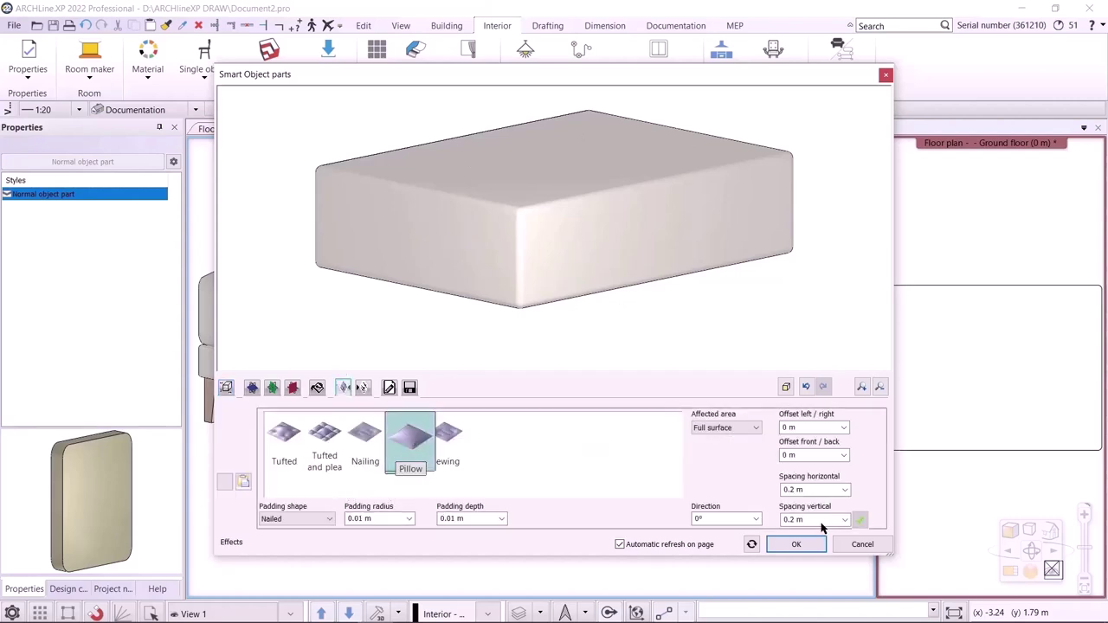
{"action": "double_click", "coordinate": [452, 518]}
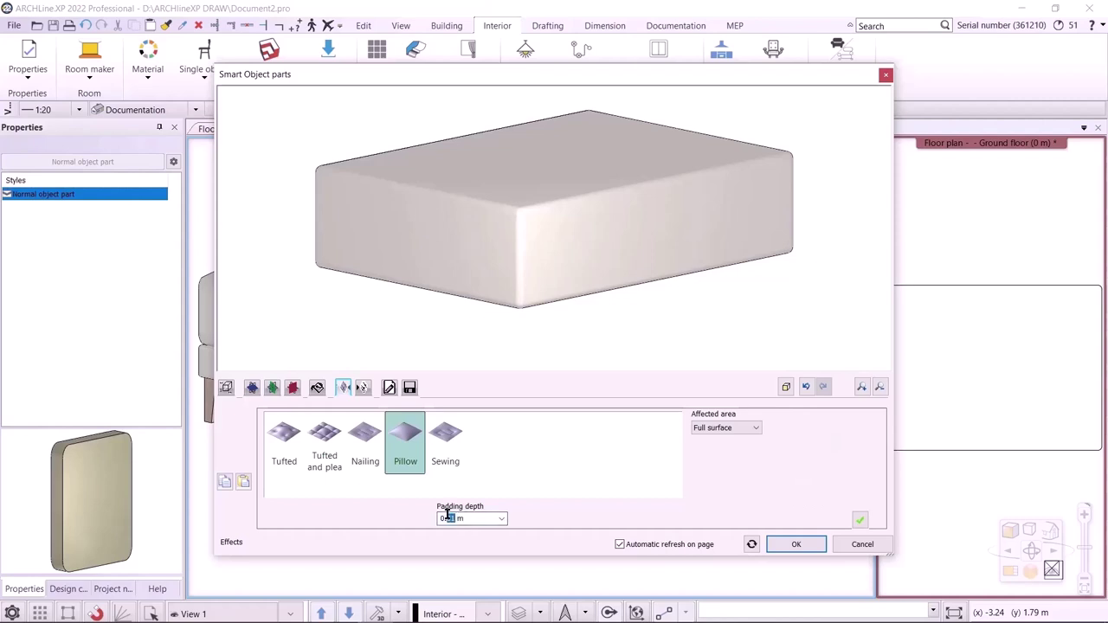
{"action": "type", "text": "0.1"}
{"action": "left_click", "coordinate": [756, 428]}
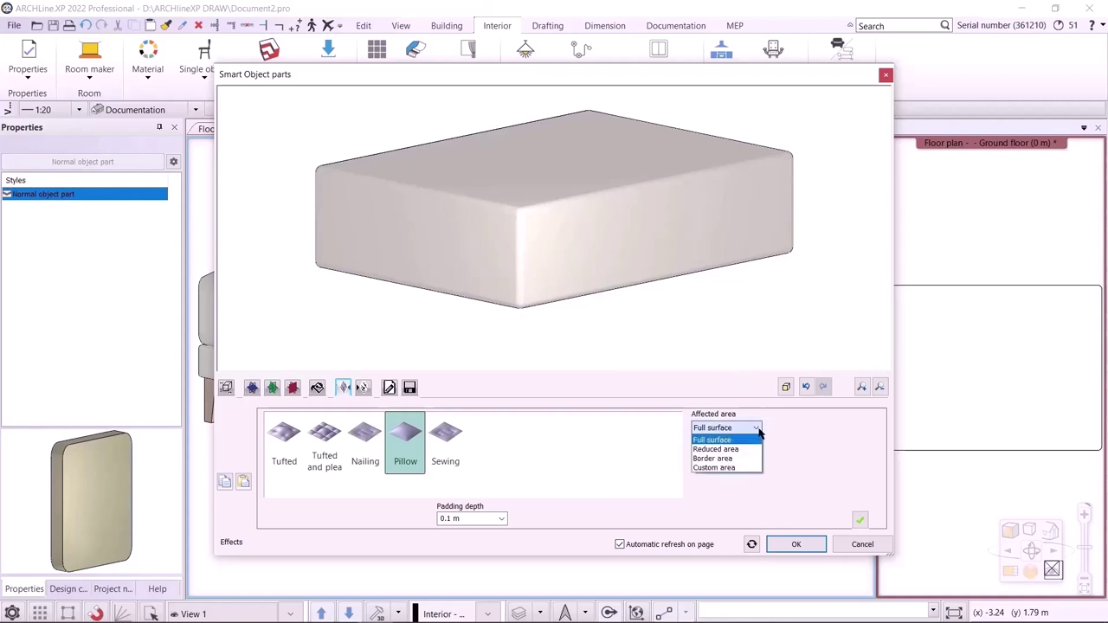
{"action": "left_click", "coordinate": [745, 417]}
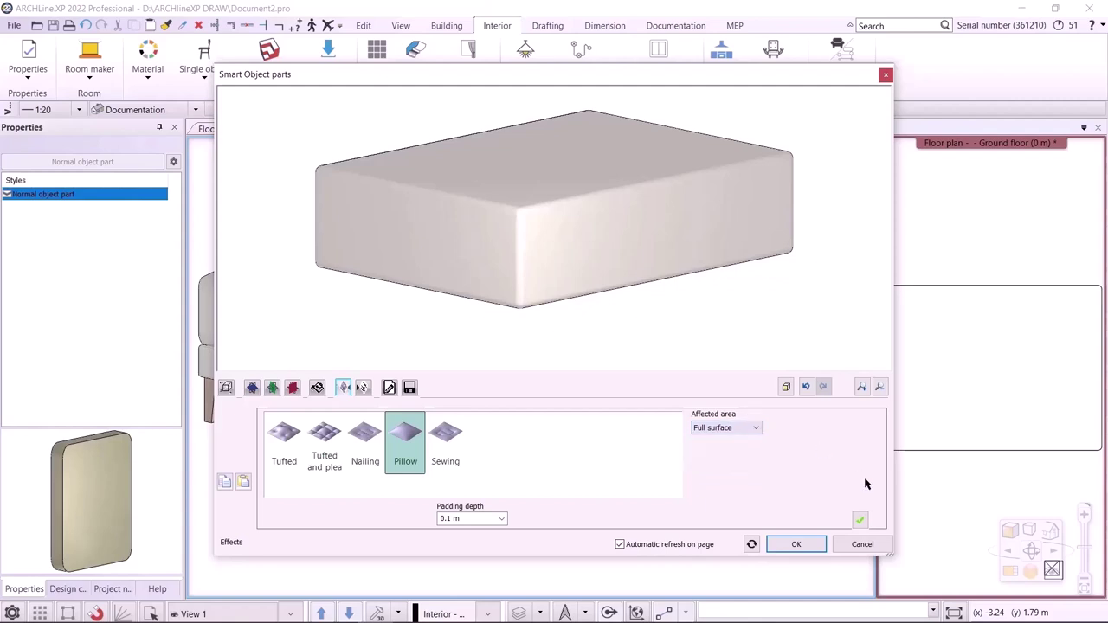
{"action": "left_click", "coordinate": [857, 519]}
{"action": "scroll", "coordinate": [741, 243], "scroll_direction": "down", "scroll_amount": 1}
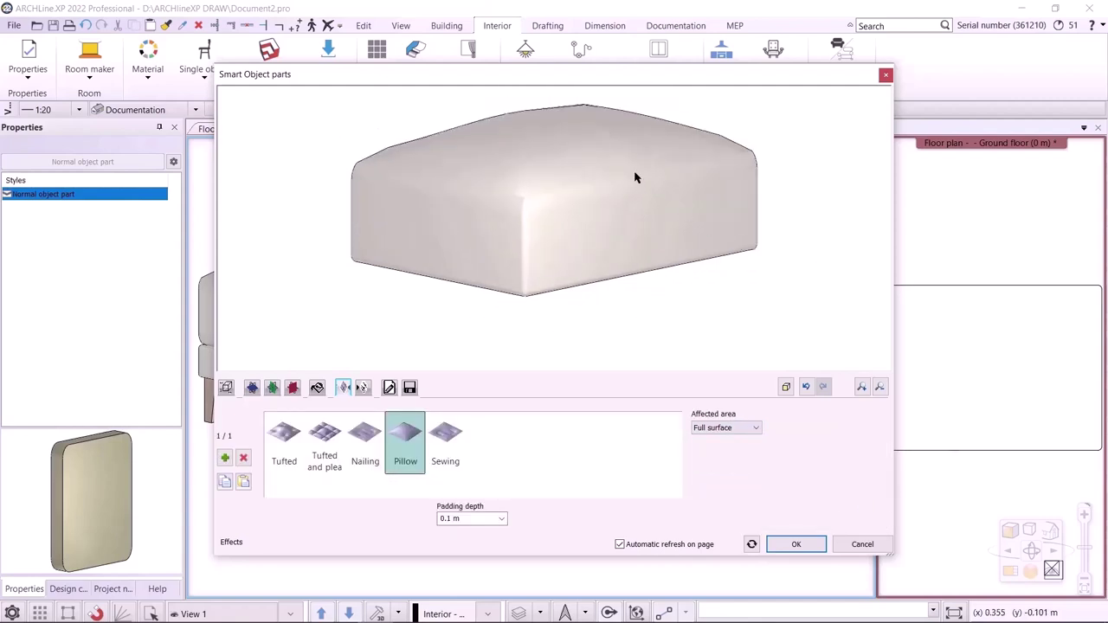
- Try the Medium surface resolution on the cushion and set it back to High
{"action": "left_click", "coordinate": [226, 387]}
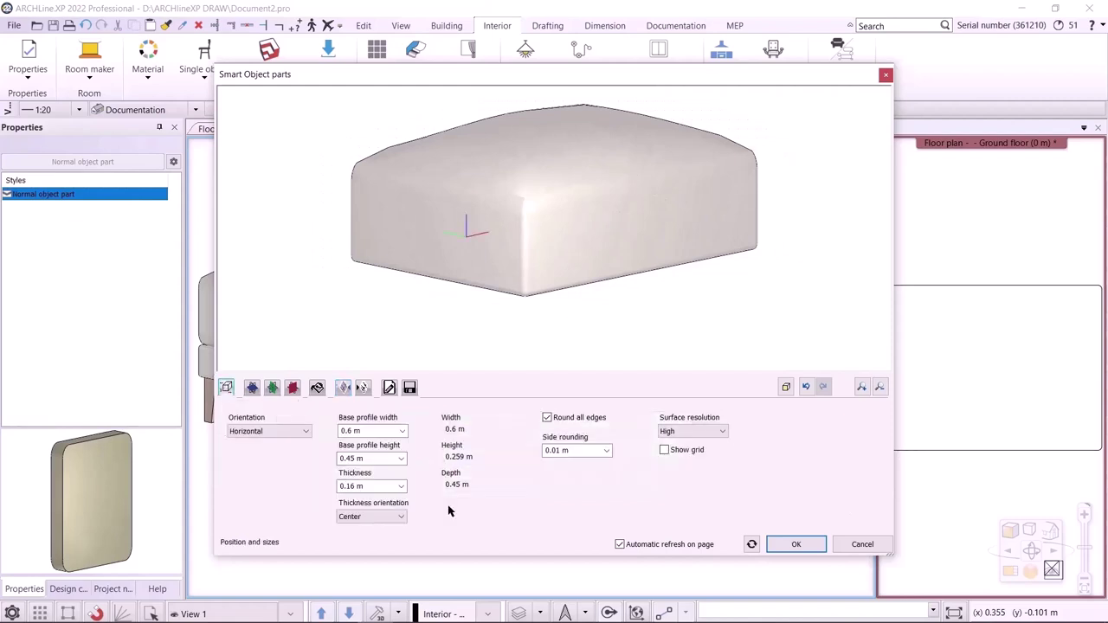
{"action": "left_click", "coordinate": [690, 432]}
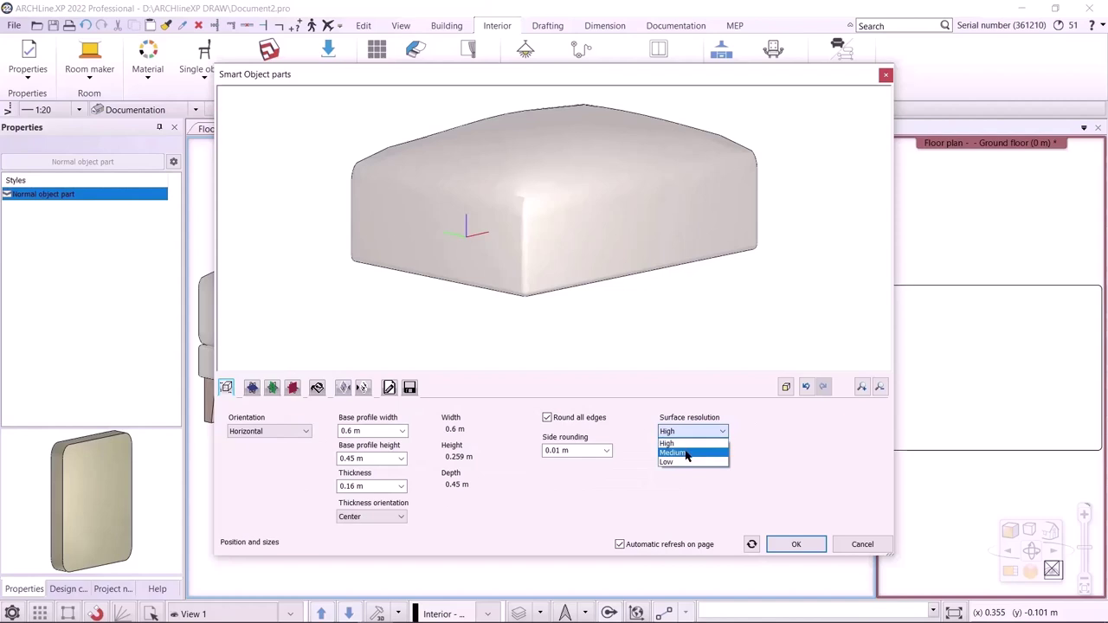
{"action": "left_click", "coordinate": [688, 452]}
{"action": "left_click", "coordinate": [688, 431]}
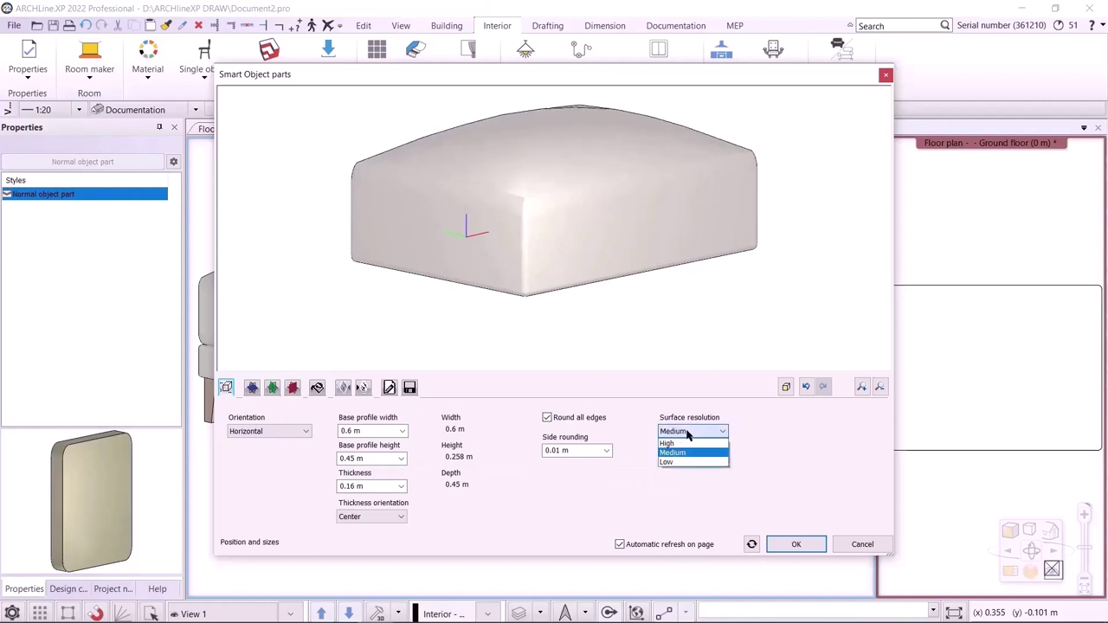
{"action": "left_click", "coordinate": [684, 440]}
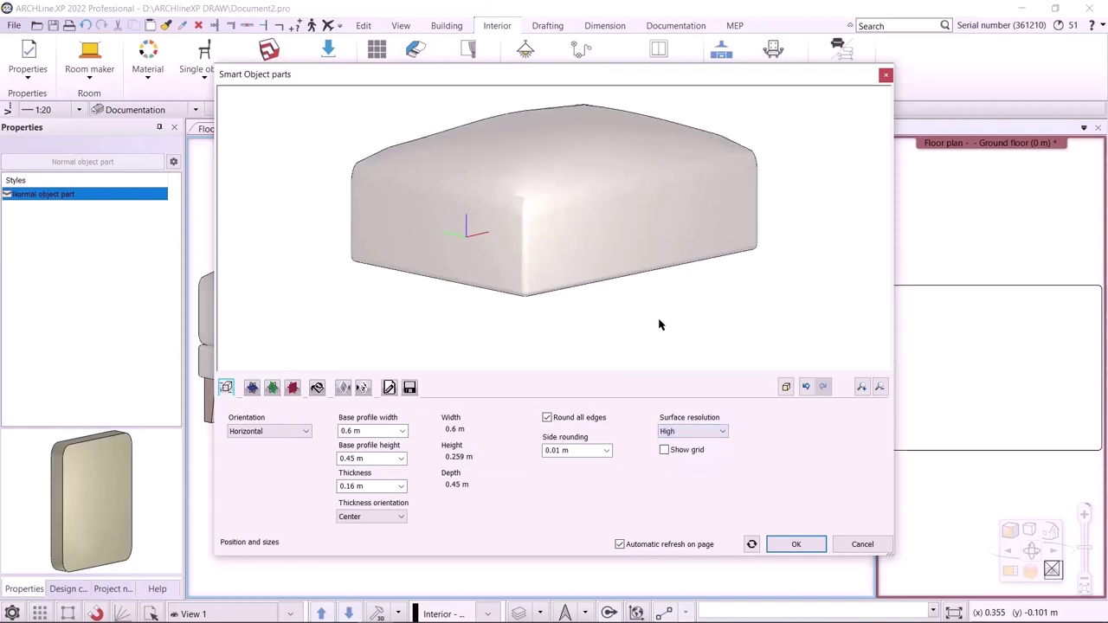
- Save the cushion as a new library item named esmeralda_pillow1 in the LIVING ROOM category, Accessories subcategory
{"action": "left_click", "coordinate": [410, 388]}
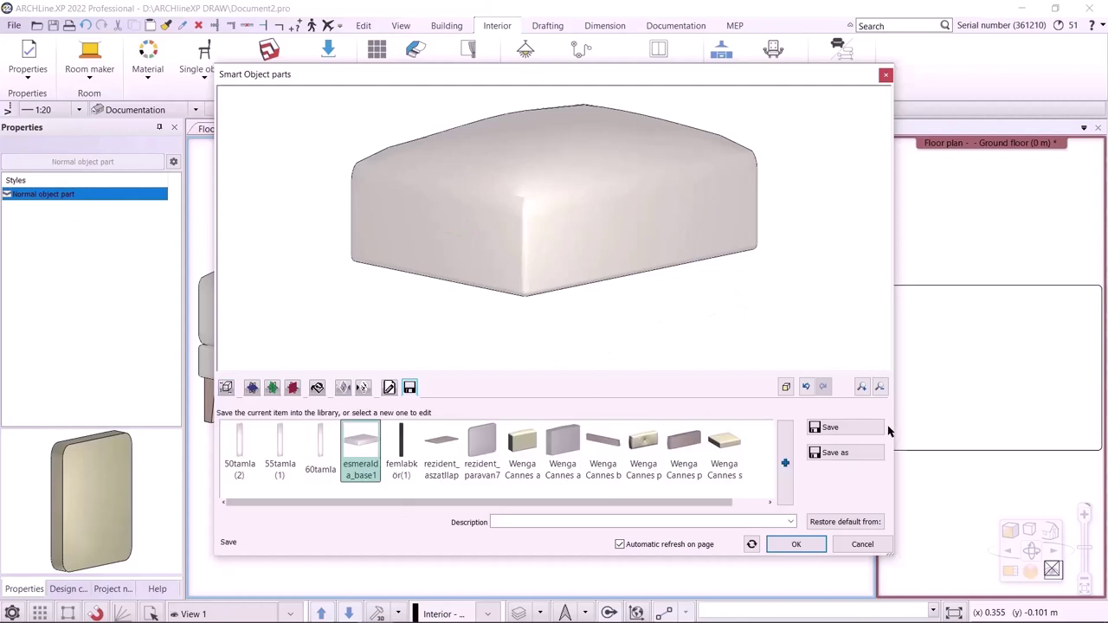
{"action": "left_click", "coordinate": [845, 453]}
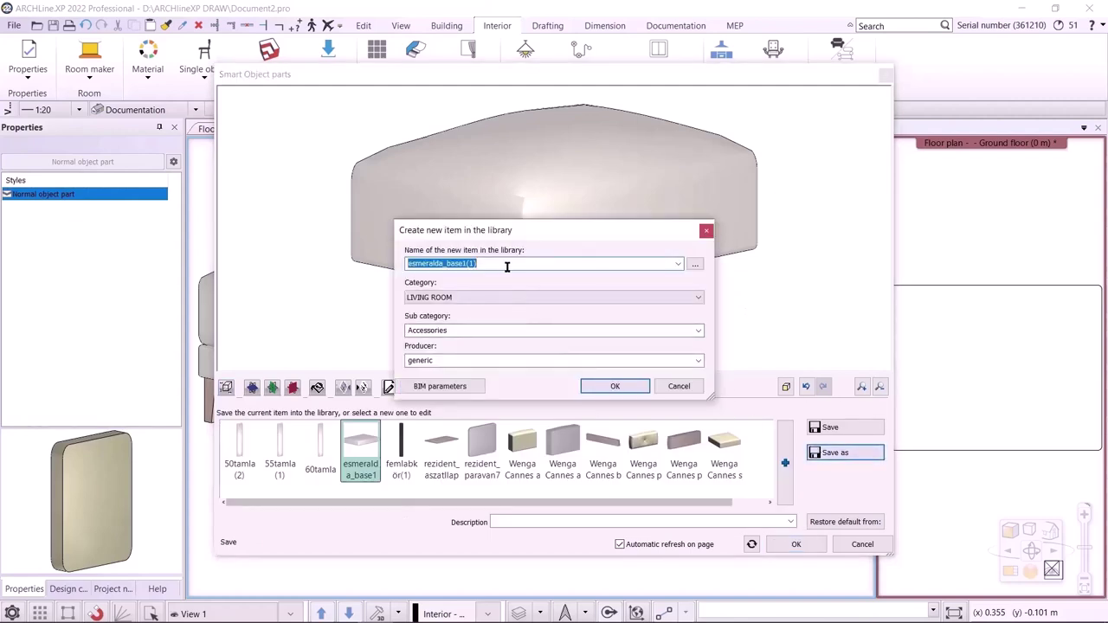
{"action": "left_click_drag", "start_coordinate": [491, 264], "coordinate": [451, 263]}
{"action": "type", "text": "pillow"}
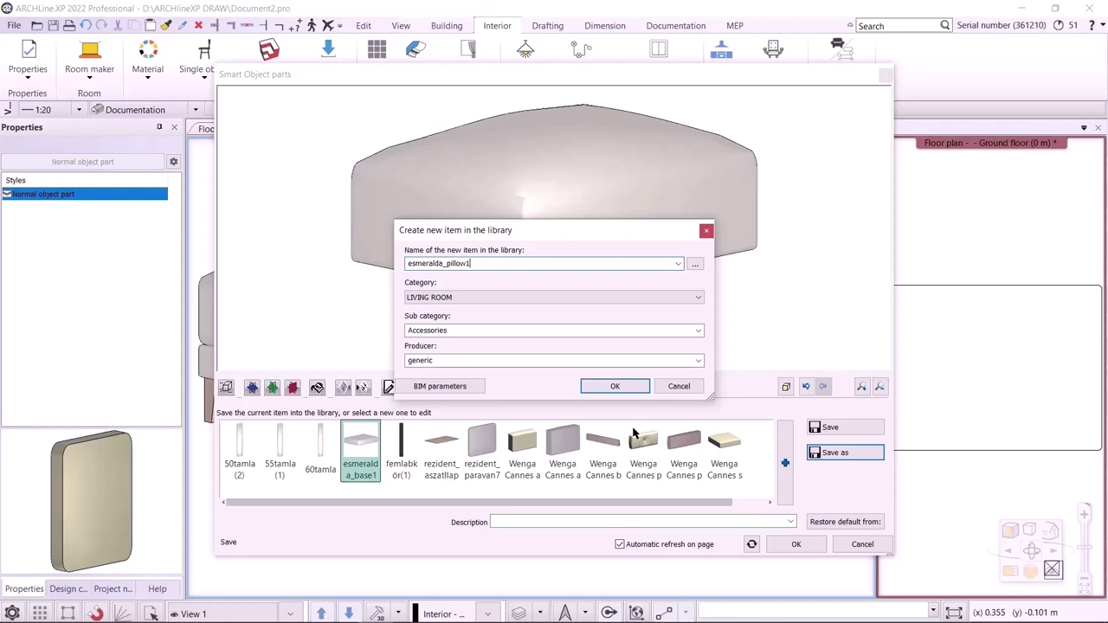
{"action": "left_click", "coordinate": [621, 388]}
- Accept the cushion part and place it in the 3D view beside the base
{"action": "left_click", "coordinate": [797, 544]}
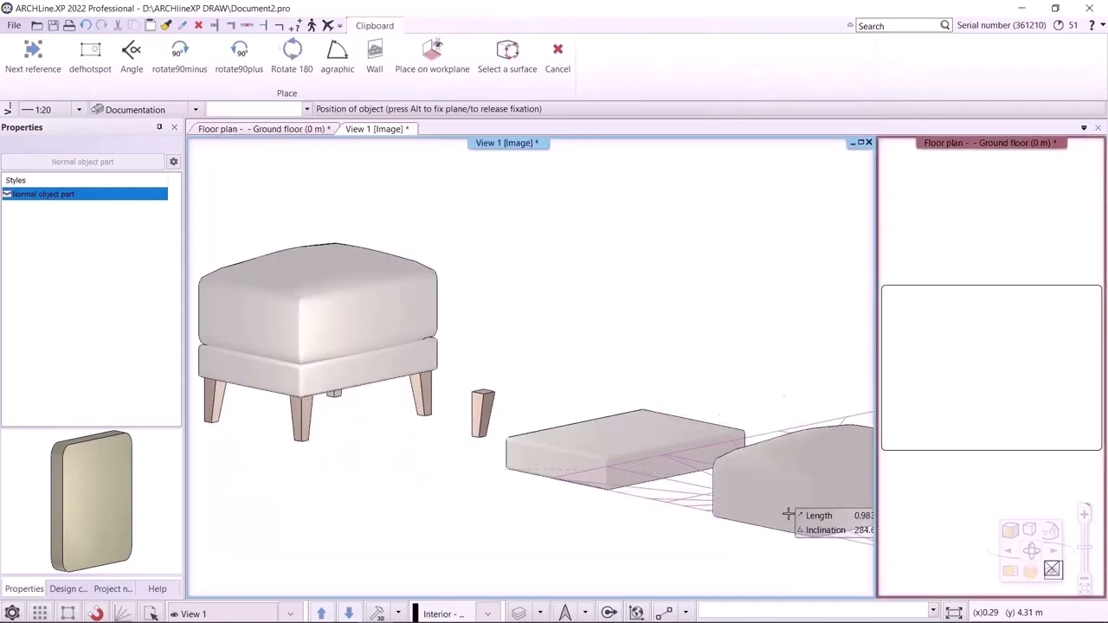
{"action": "scroll", "coordinate": [772, 506], "scroll_direction": "down", "scroll_amount": 3}
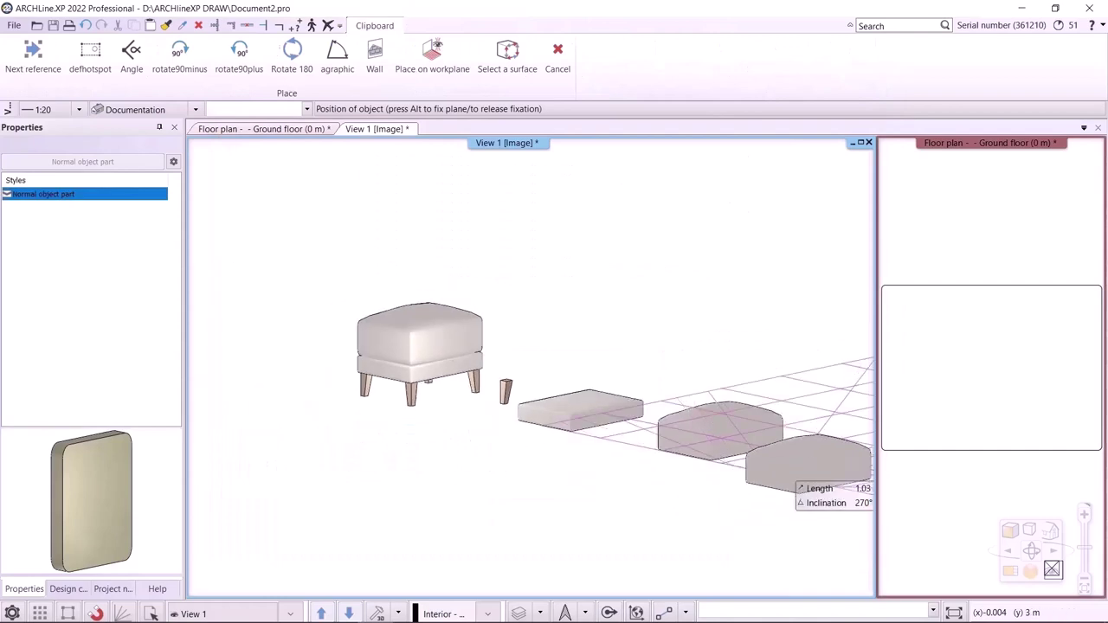
{"action": "left_click", "coordinate": [784, 459]}
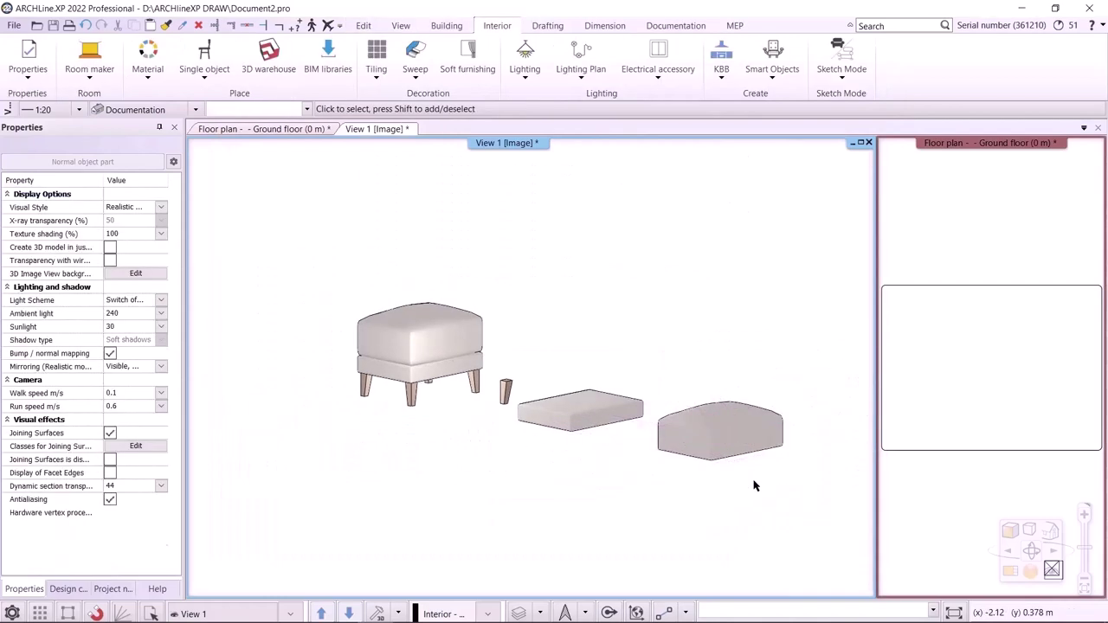
{"action": "left_click", "coordinate": [1011, 530]}
{"action": "left_click", "coordinate": [885, 389]}
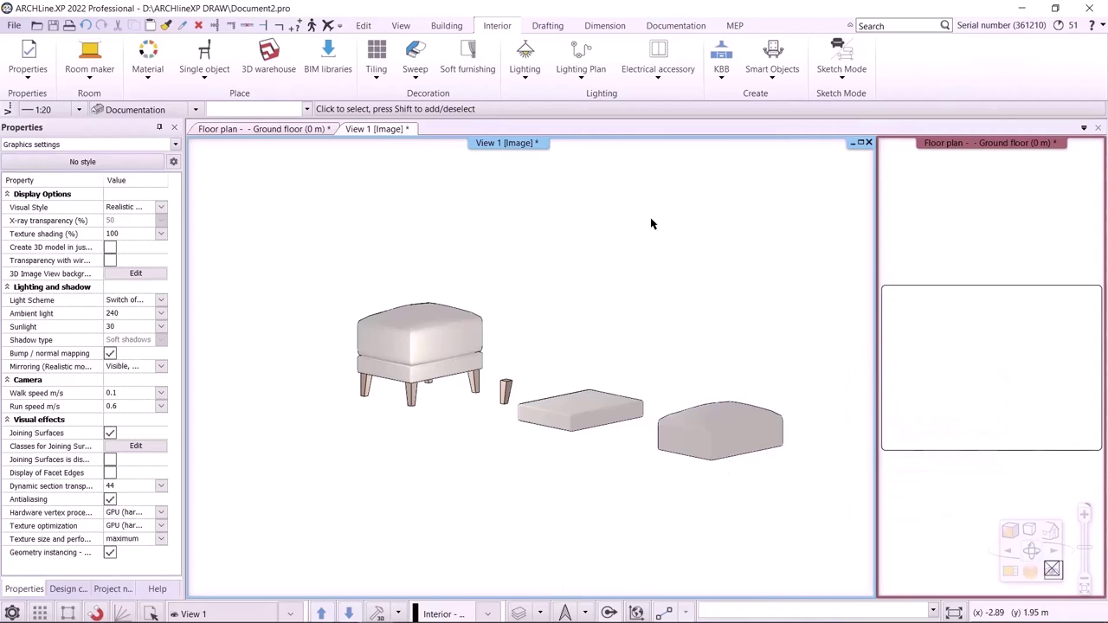
- Start an Assembled object and insert esmeralda_base1 from the LIVING ROOM Accessories library as its first element with zero offsets
{"action": "left_click", "coordinate": [772, 80]}
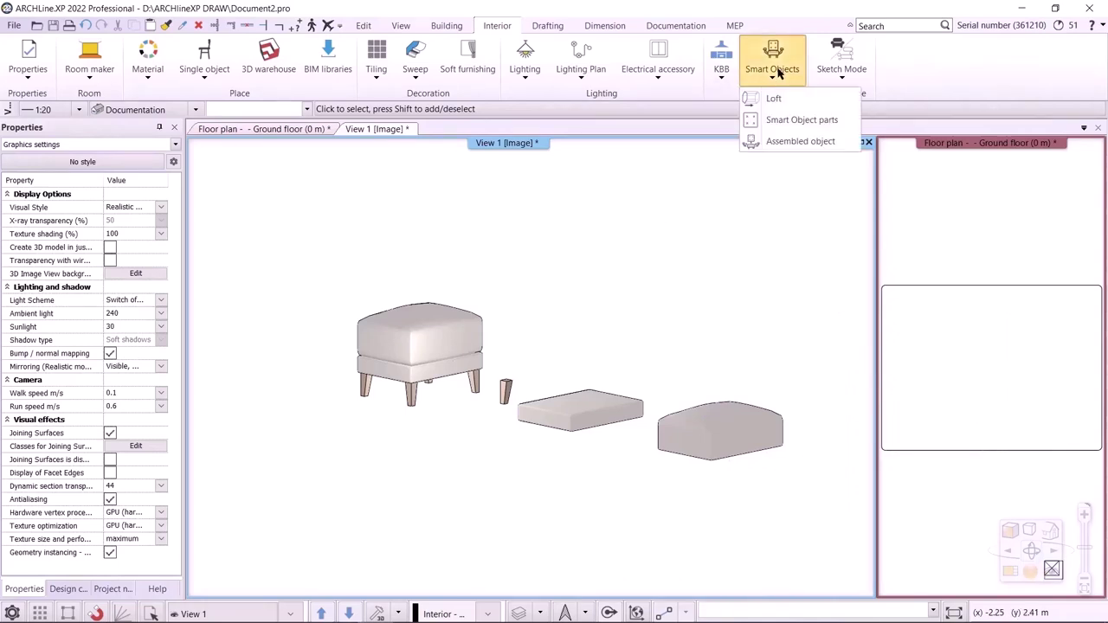
{"action": "left_click", "coordinate": [796, 143]}
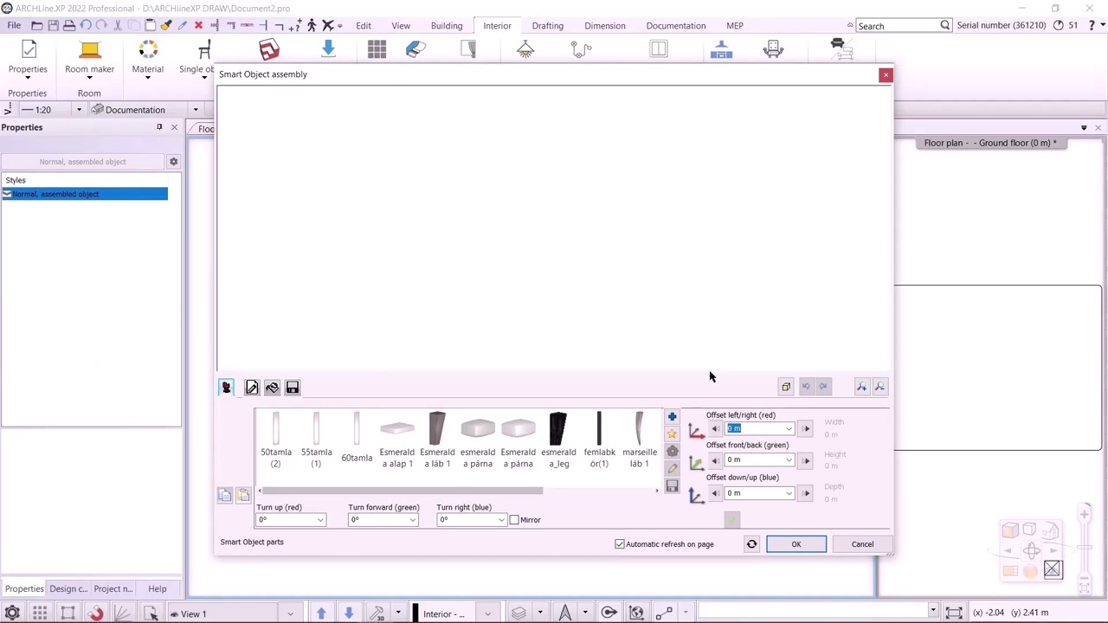
{"action": "left_click", "coordinate": [672, 416]}
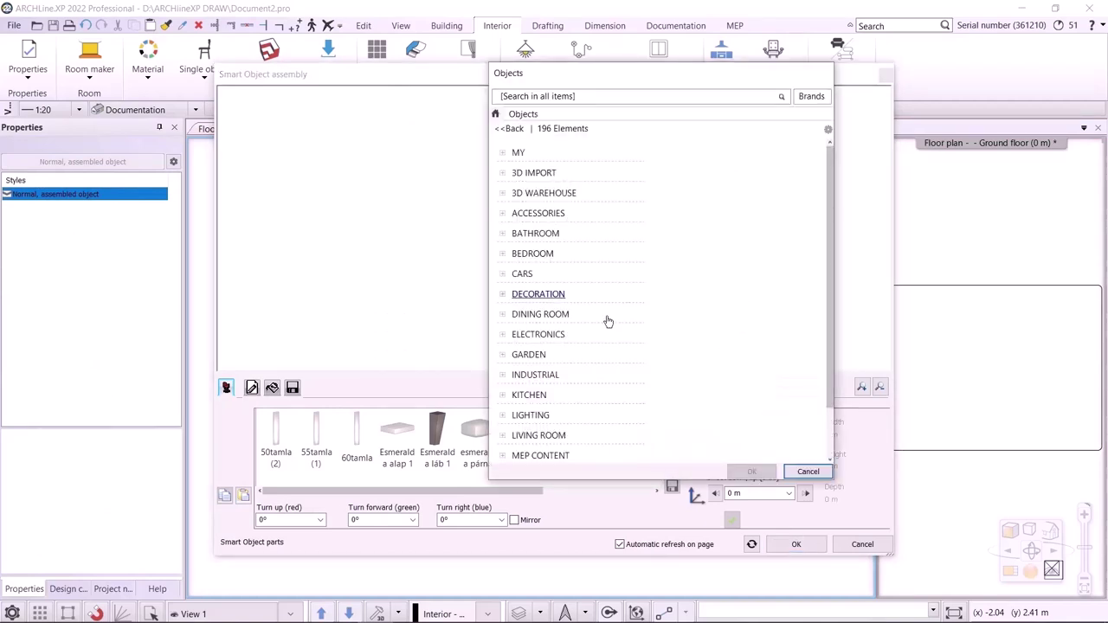
{"action": "scroll", "coordinate": [555, 393], "scroll_direction": "down", "scroll_amount": 1}
{"action": "left_click", "coordinate": [541, 375]}
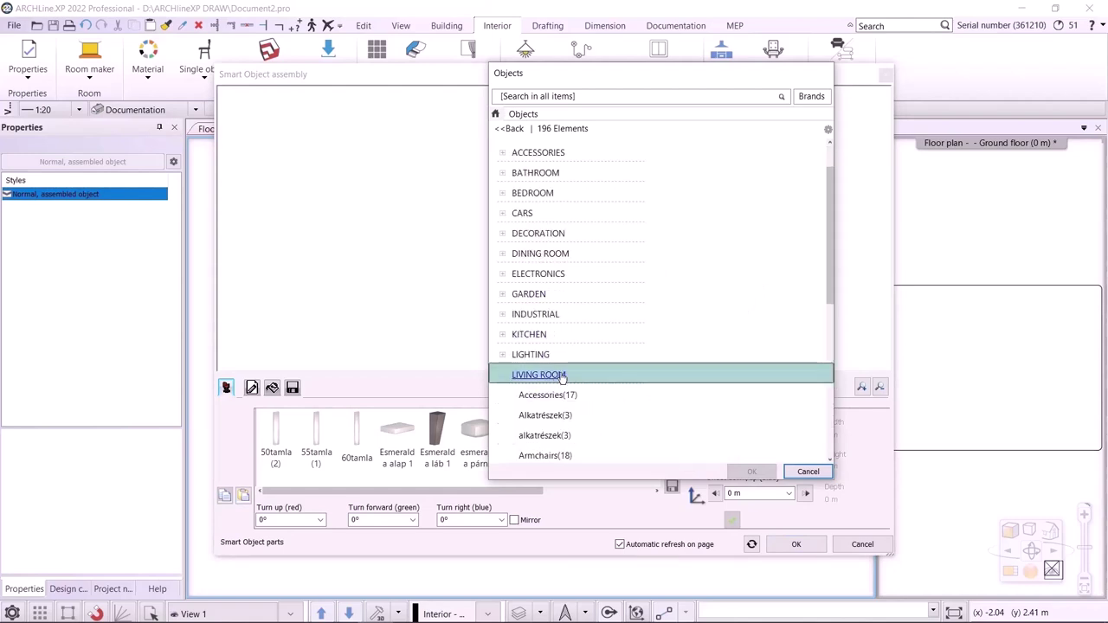
{"action": "scroll", "coordinate": [606, 347], "scroll_direction": "down", "scroll_amount": 2}
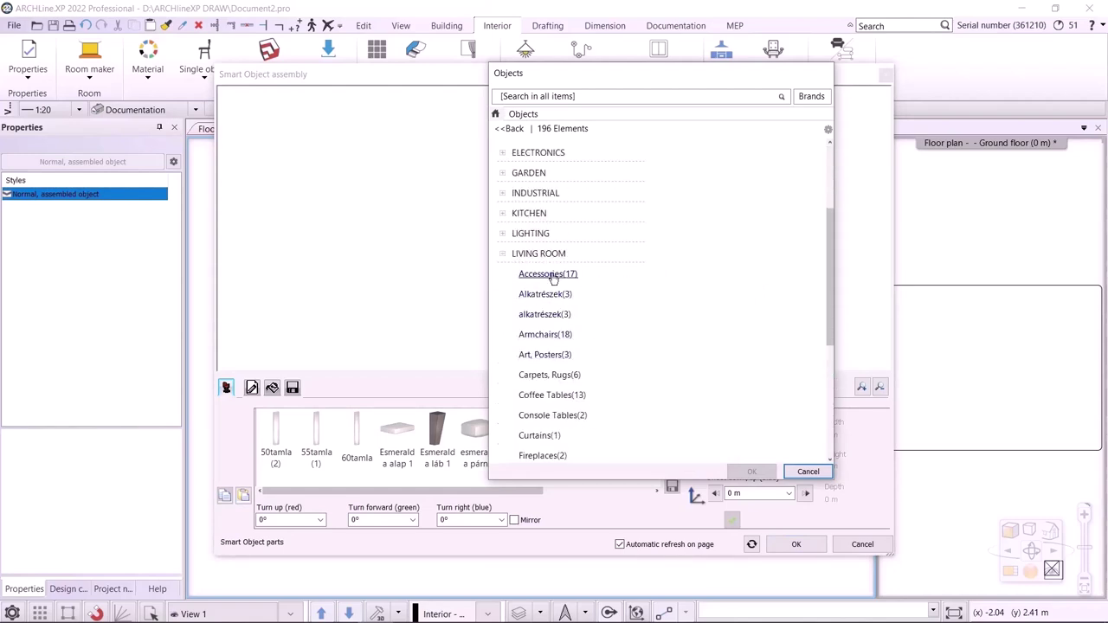
{"action": "left_click", "coordinate": [546, 274]}
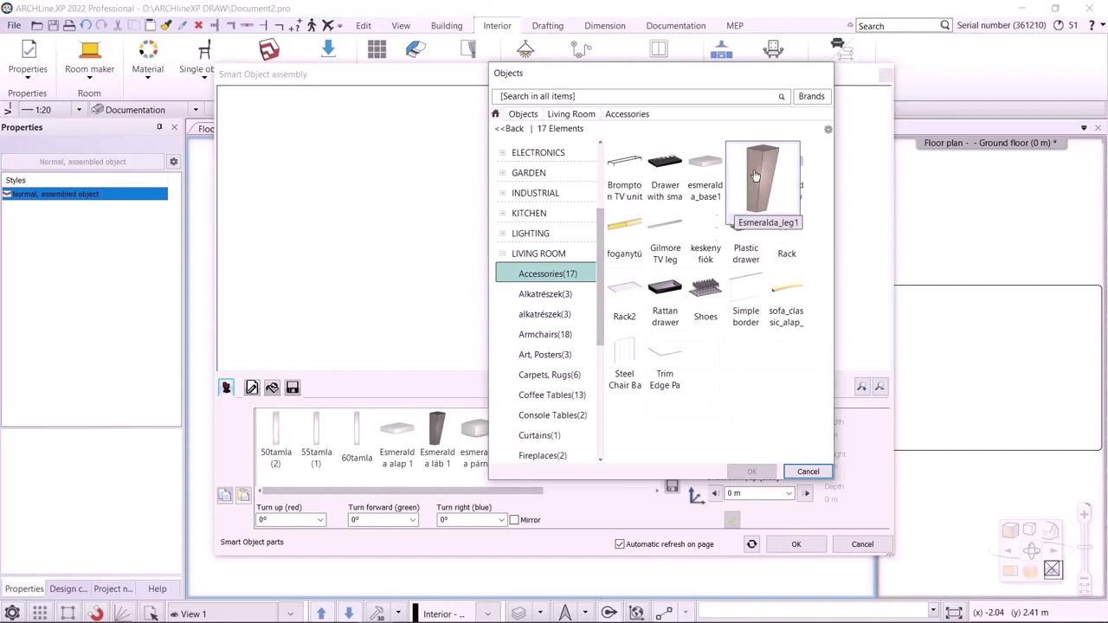
{"action": "left_click", "coordinate": [706, 172]}
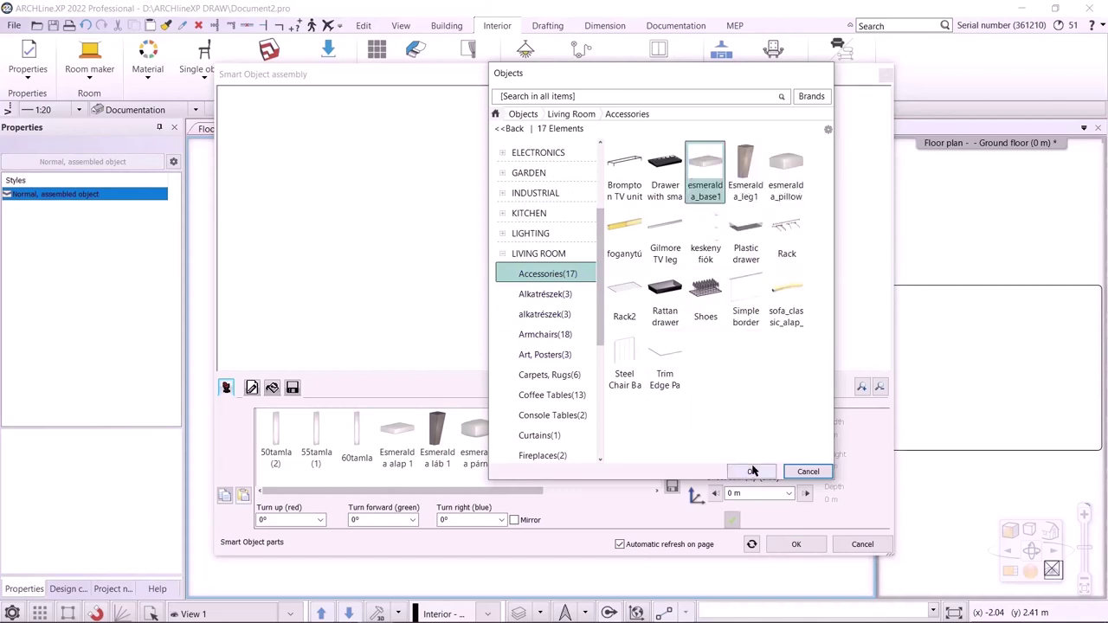
{"action": "left_click", "coordinate": [753, 471]}
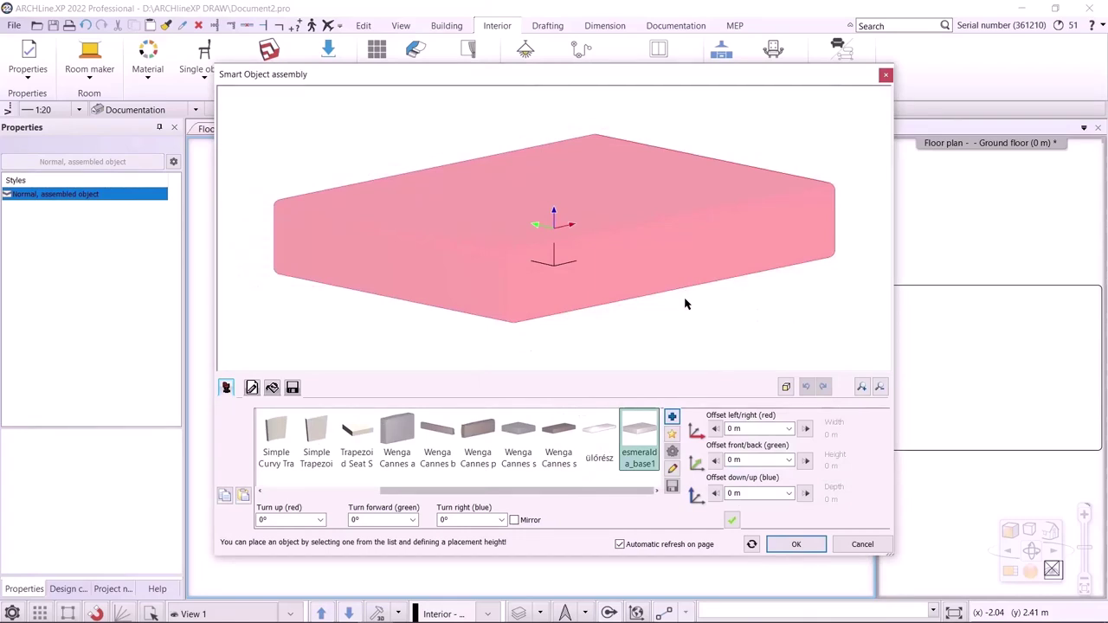
{"action": "left_click", "coordinate": [732, 521]}
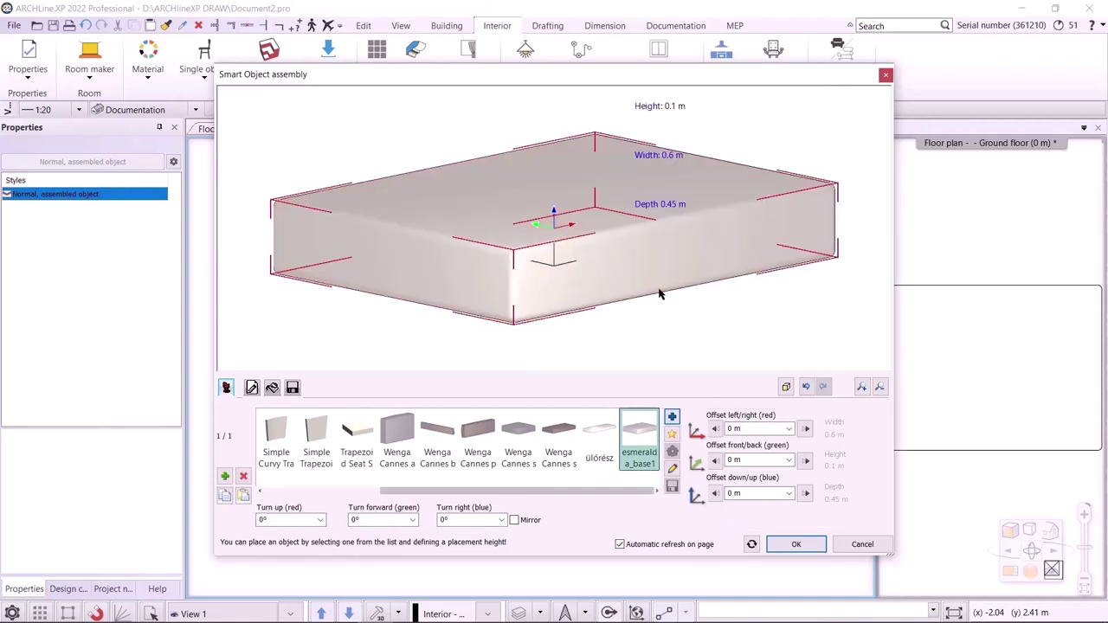
- Try swapping the base for a Wenga Cannes part and undo the replacement
{"action": "left_click", "coordinate": [563, 439]}
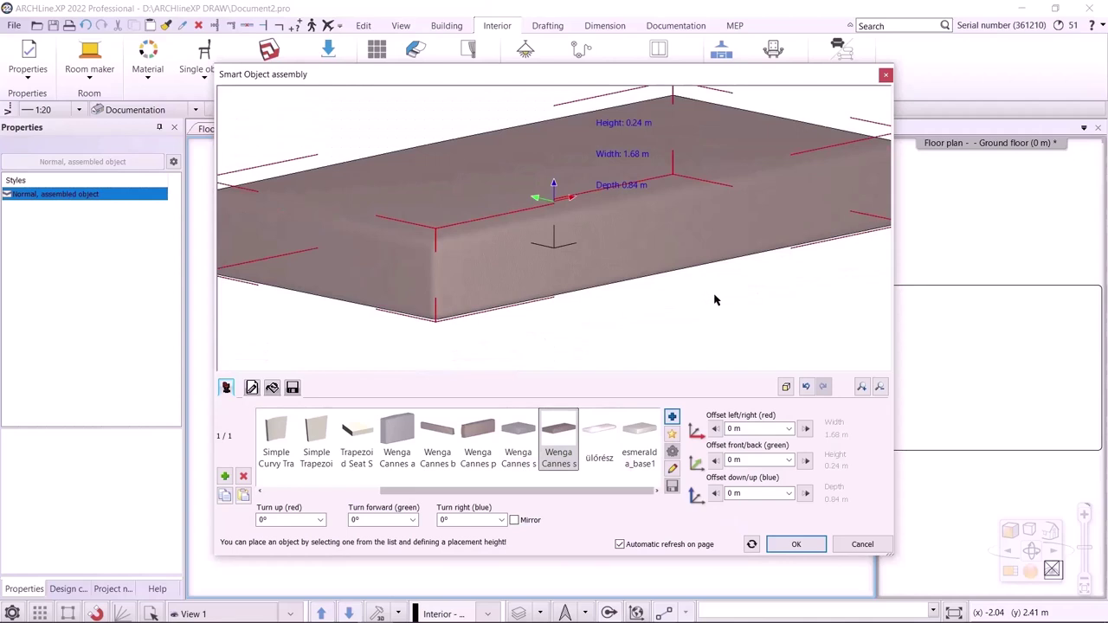
{"action": "left_click", "coordinate": [804, 385]}
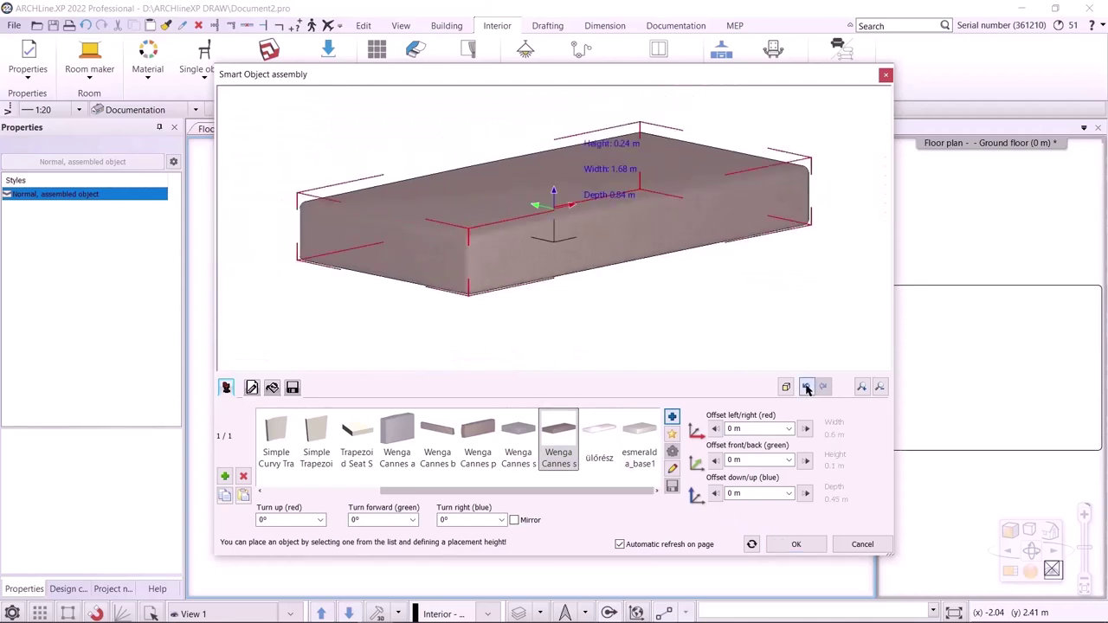
- Add a second element to the assembly and change its type to Esmeralda_leg1 from the Accessories library
{"action": "left_click", "coordinate": [225, 476]}
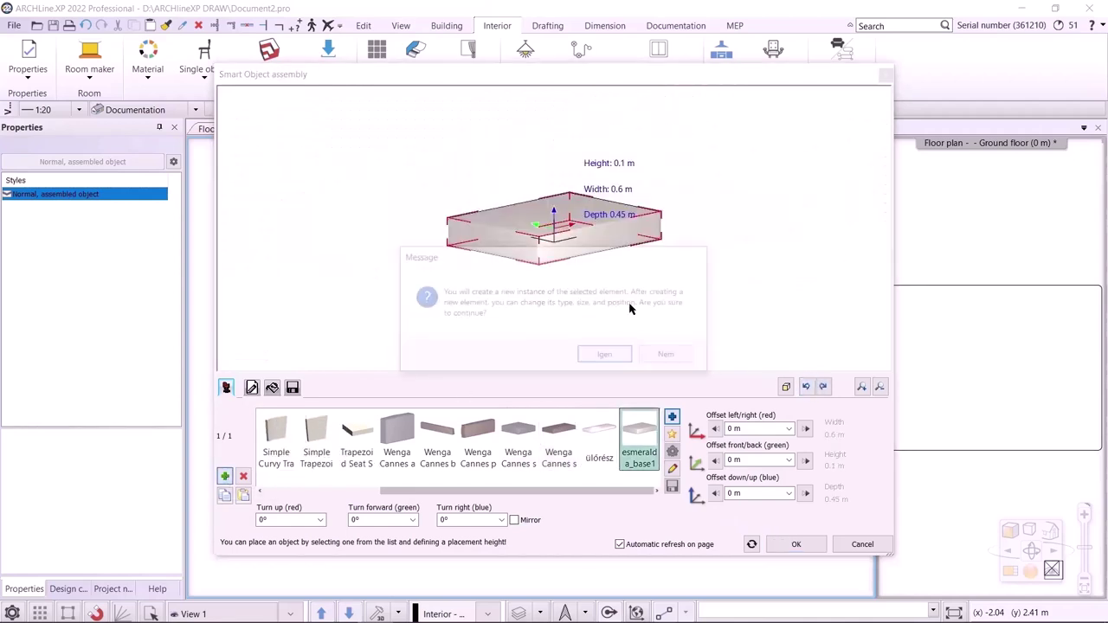
{"action": "left_click", "coordinate": [606, 357]}
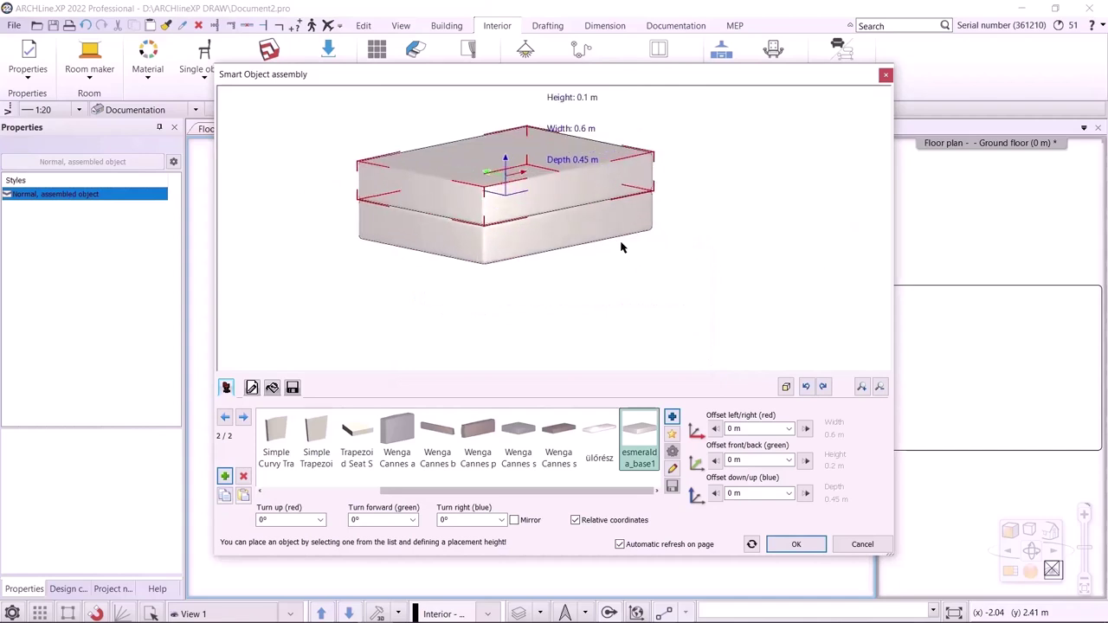
{"action": "left_click", "coordinate": [672, 418]}
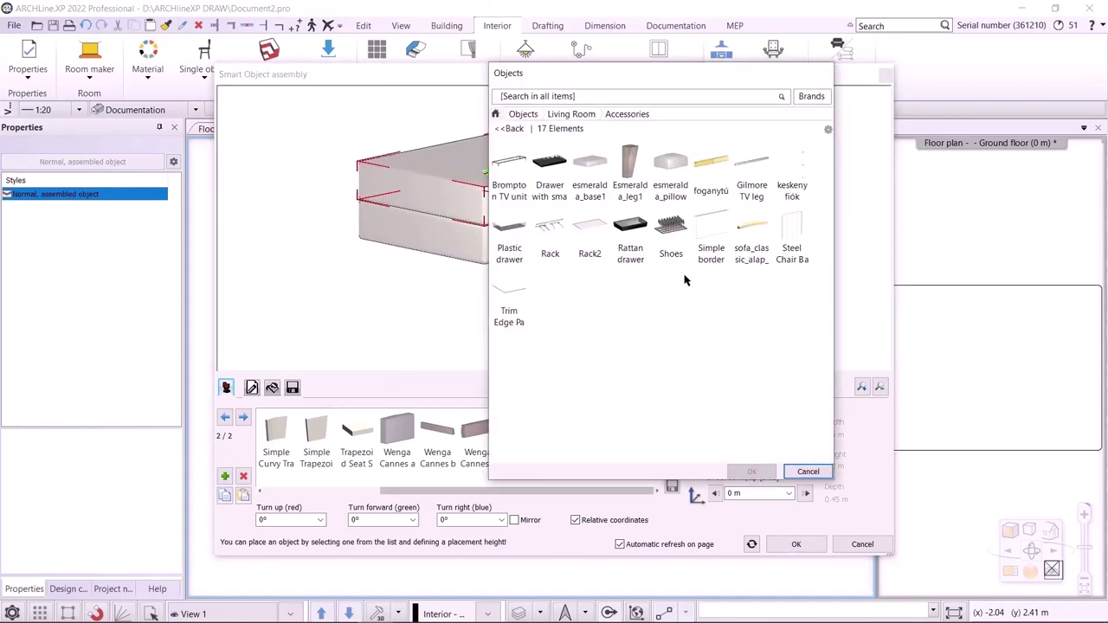
{"action": "left_click", "coordinate": [630, 173]}
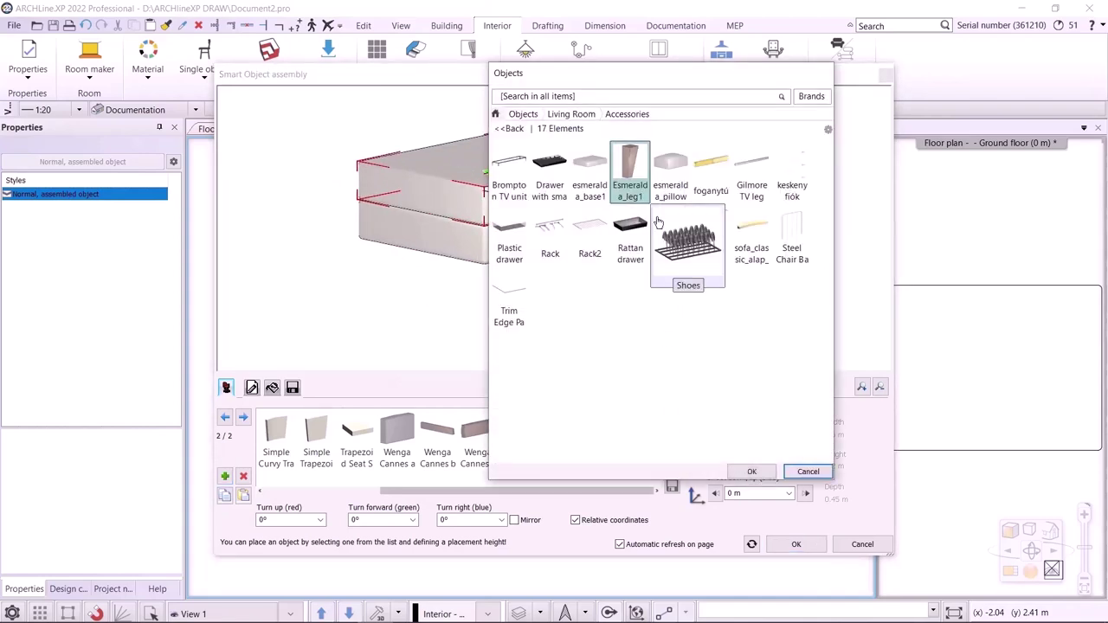
{"action": "left_click", "coordinate": [750, 472]}
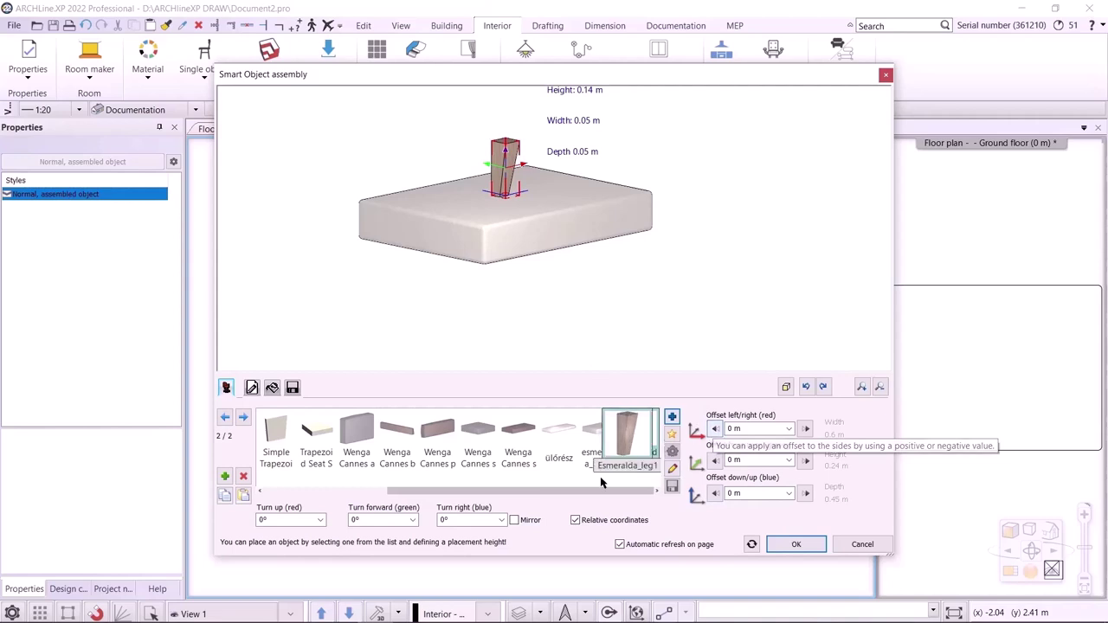
- Turn off relative coordinates for the leg and set its down/up offset to -0.14 m
{"action": "left_click", "coordinate": [639, 523]}
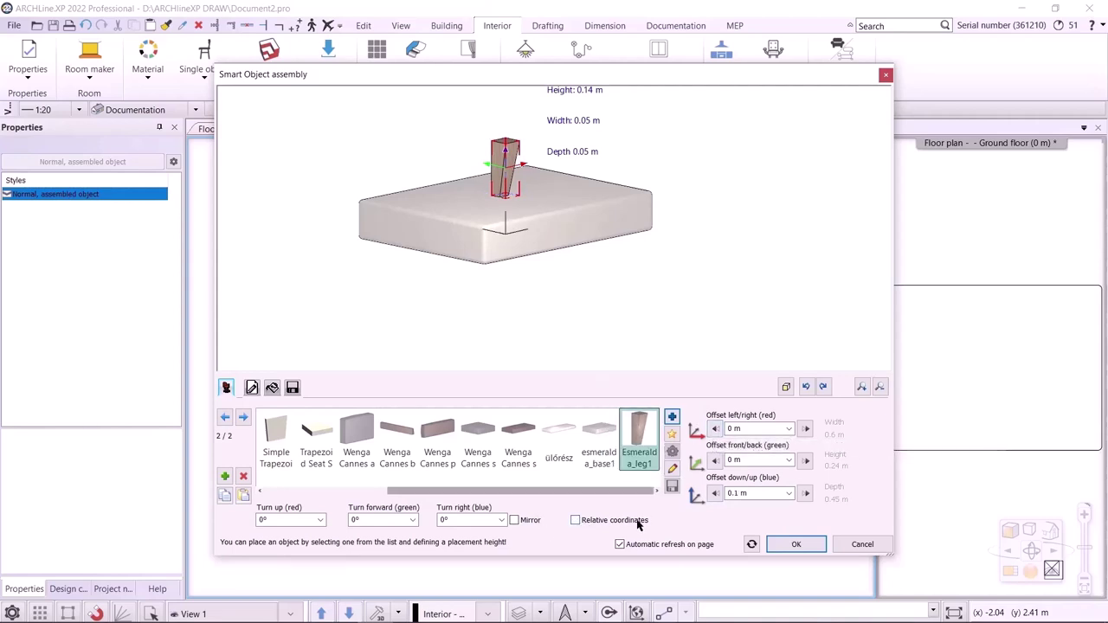
{"action": "double_click", "coordinate": [765, 494]}
{"action": "type", "text": "-0,14"}
{"action": "key", "text": "Return"}
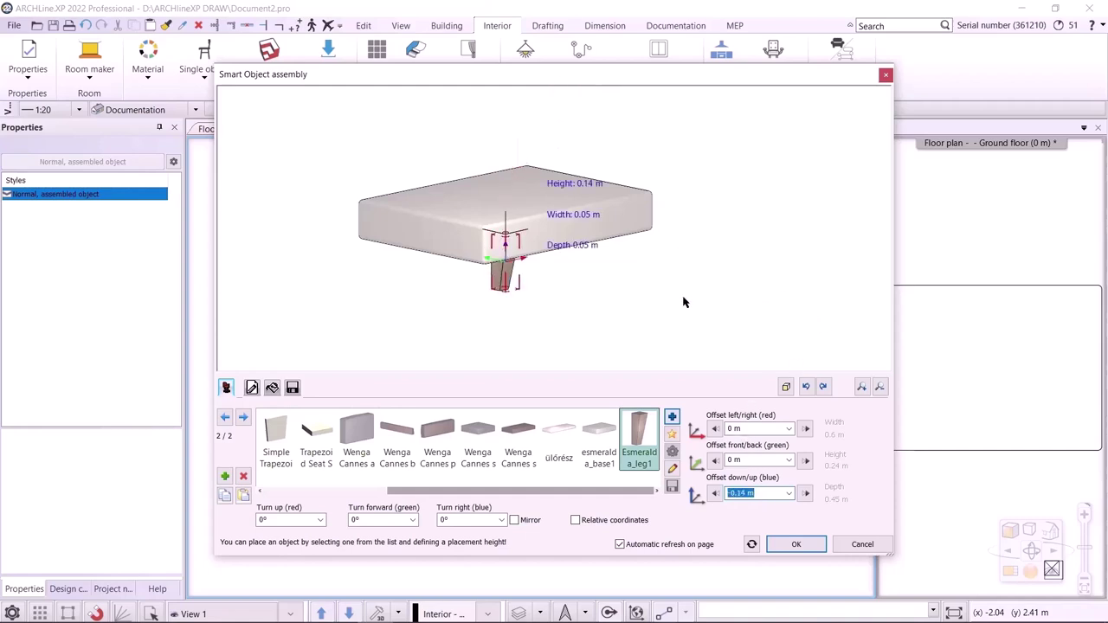
- Position the first leg under a base corner with a left/right offset of -0.265 m and a front/back offset of 0.185 m
{"action": "left_click_drag", "start_coordinate": [683, 302], "coordinate": [706, 367]}
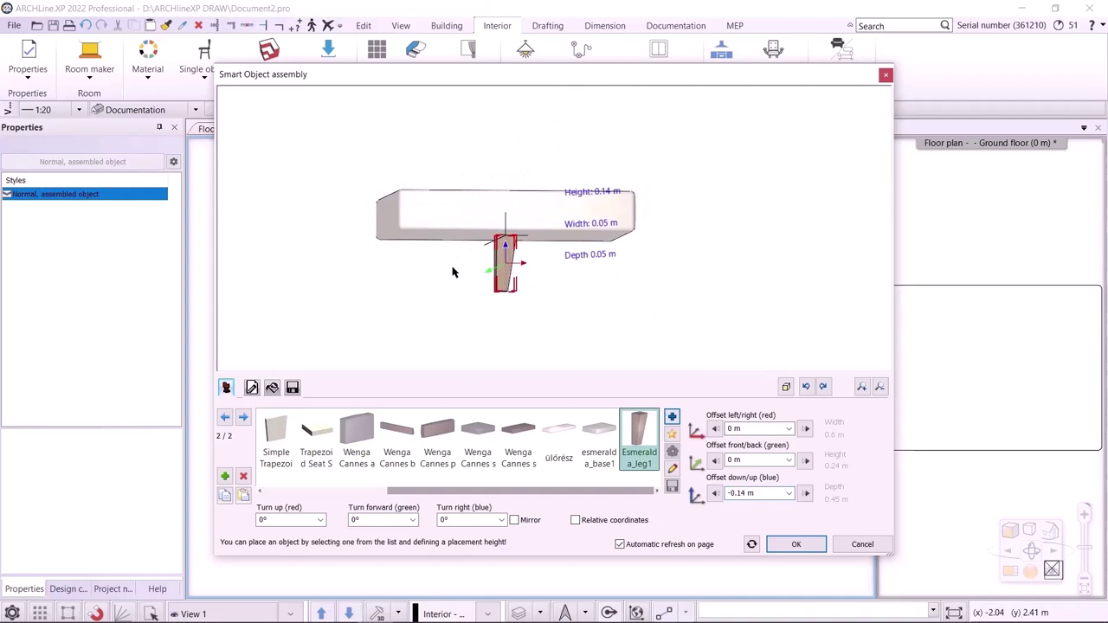
{"action": "left_click_drag", "start_coordinate": [727, 430], "coordinate": [754, 428]}
{"action": "type", "text": "-0.265"}
{"action": "key", "text": "Return"}
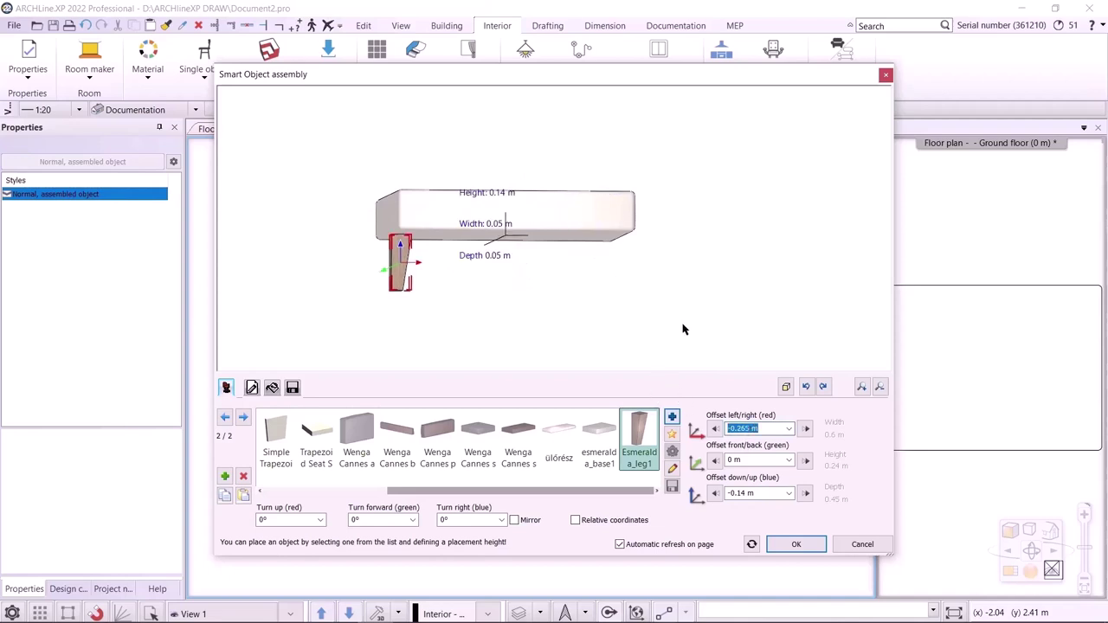
{"action": "left_click_drag", "start_coordinate": [727, 459], "coordinate": [746, 454]}
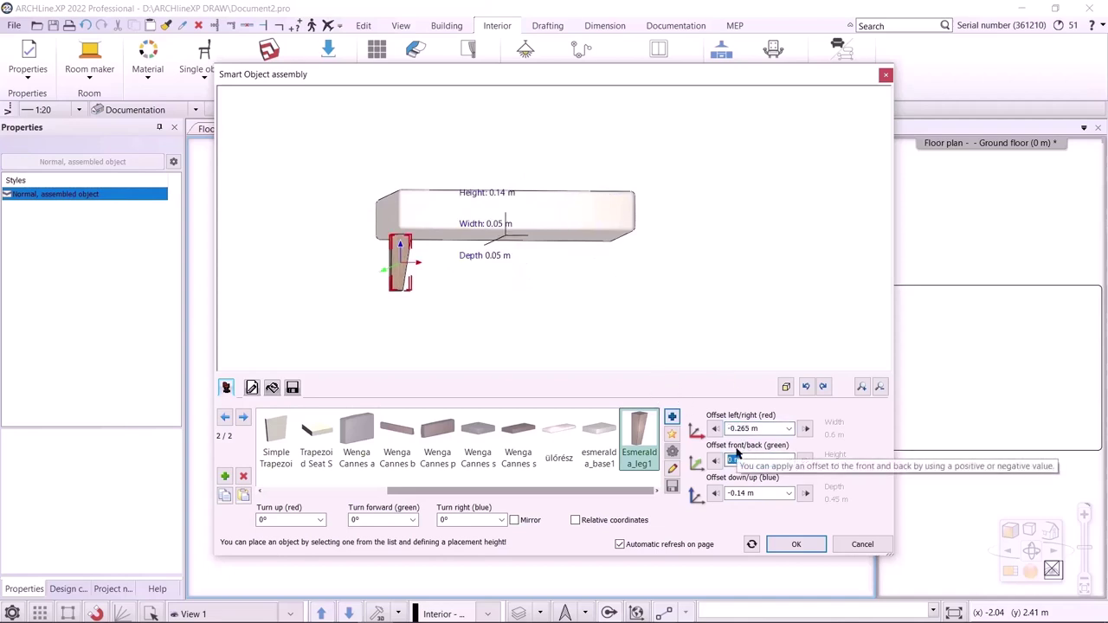
{"action": "type", "text": "0.1"}
{"action": "key", "text": "Return"}
{"action": "left_click_drag", "start_coordinate": [537, 314], "coordinate": [655, 313]}
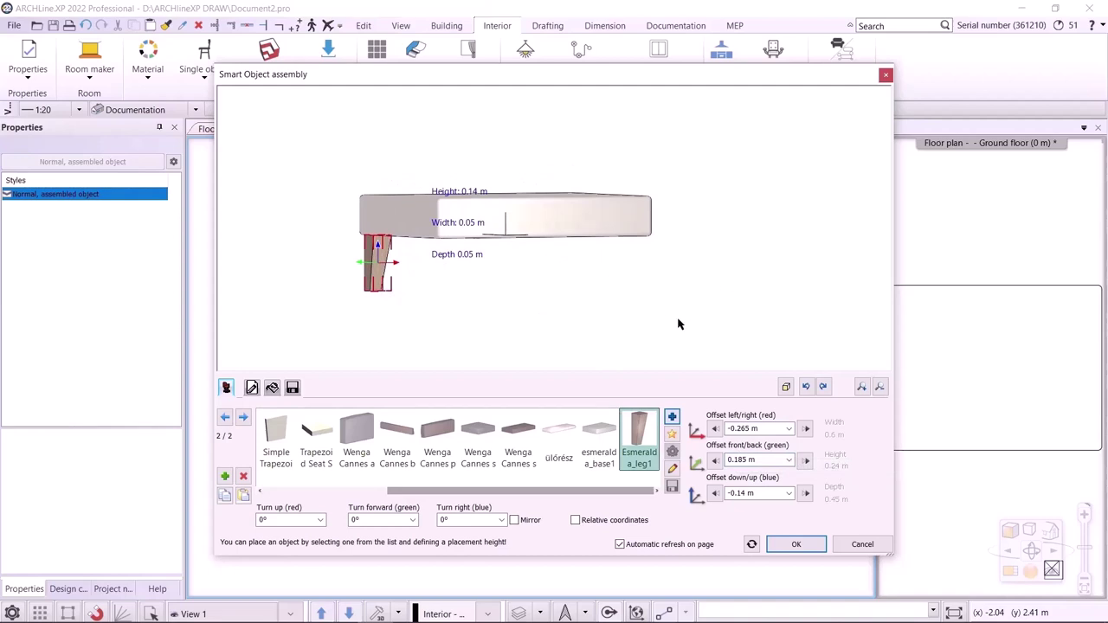
- Create a second instance of the Esmeralda_leg1 element and set its down/up offset to -0.14 m
{"action": "left_click", "coordinate": [225, 477]}
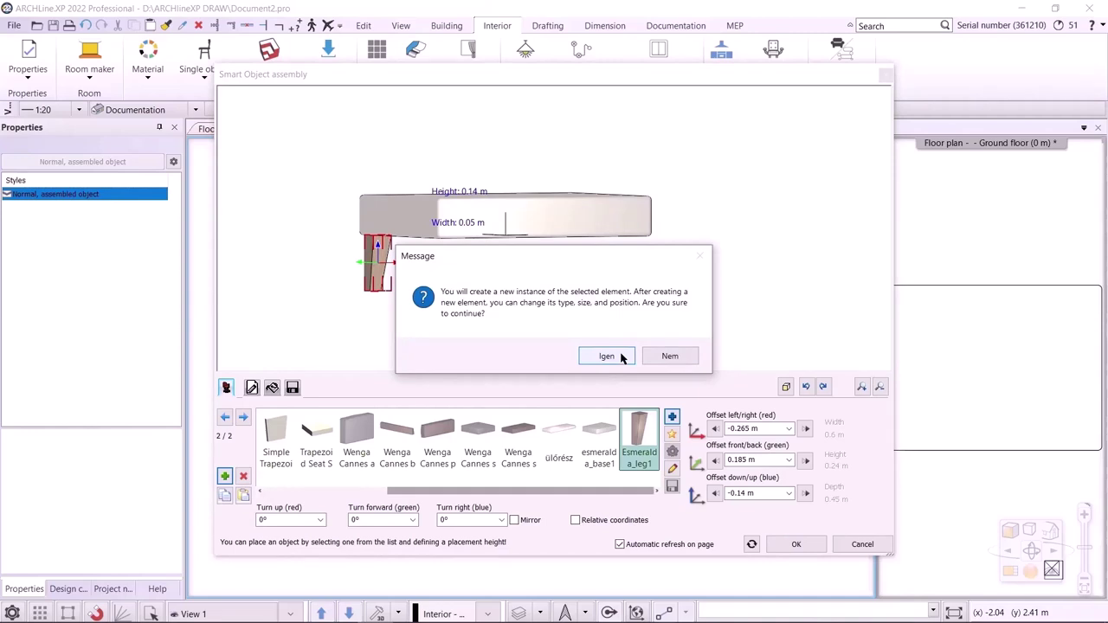
{"action": "left_click", "coordinate": [617, 357]}
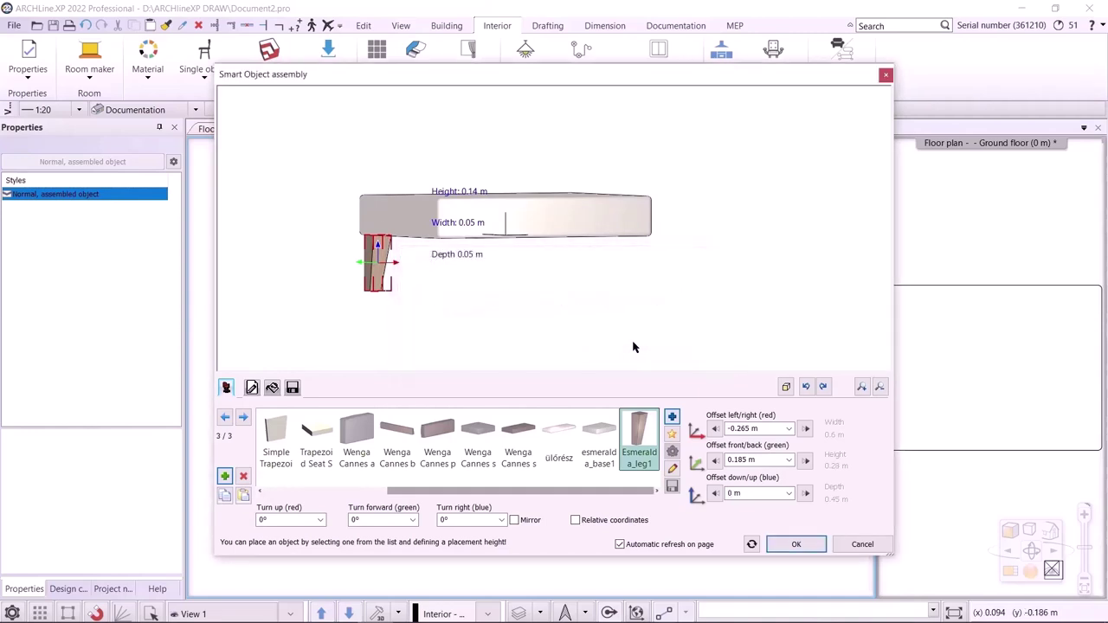
{"action": "double_click", "coordinate": [753, 494]}
{"action": "type", "text": "-0"}
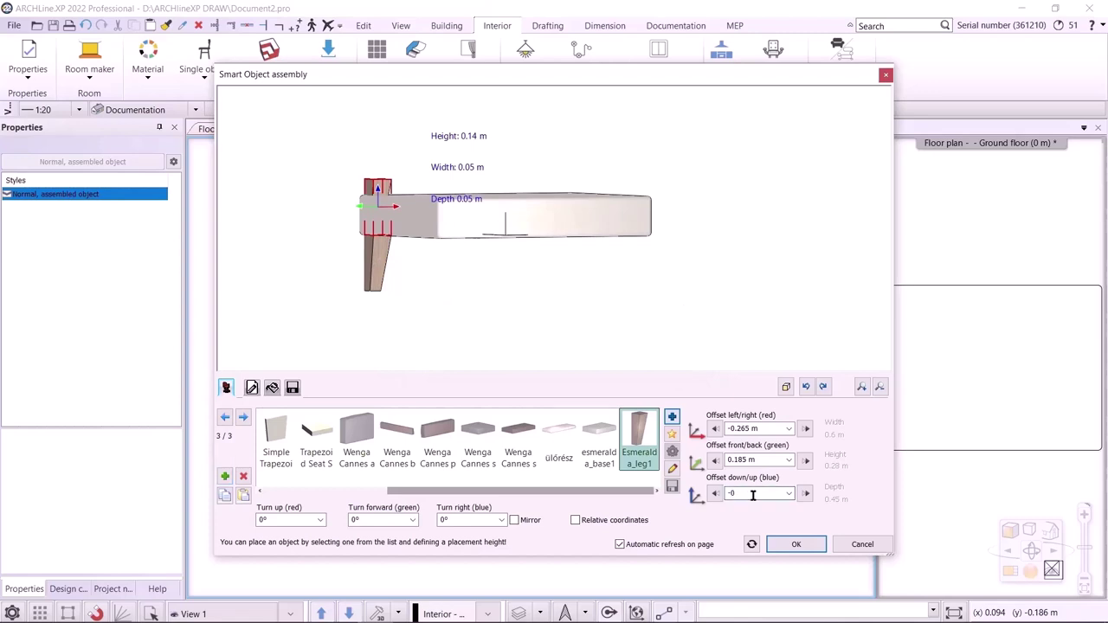
{"action": "type", "text": ".14"}
{"action": "key", "text": "Return"}
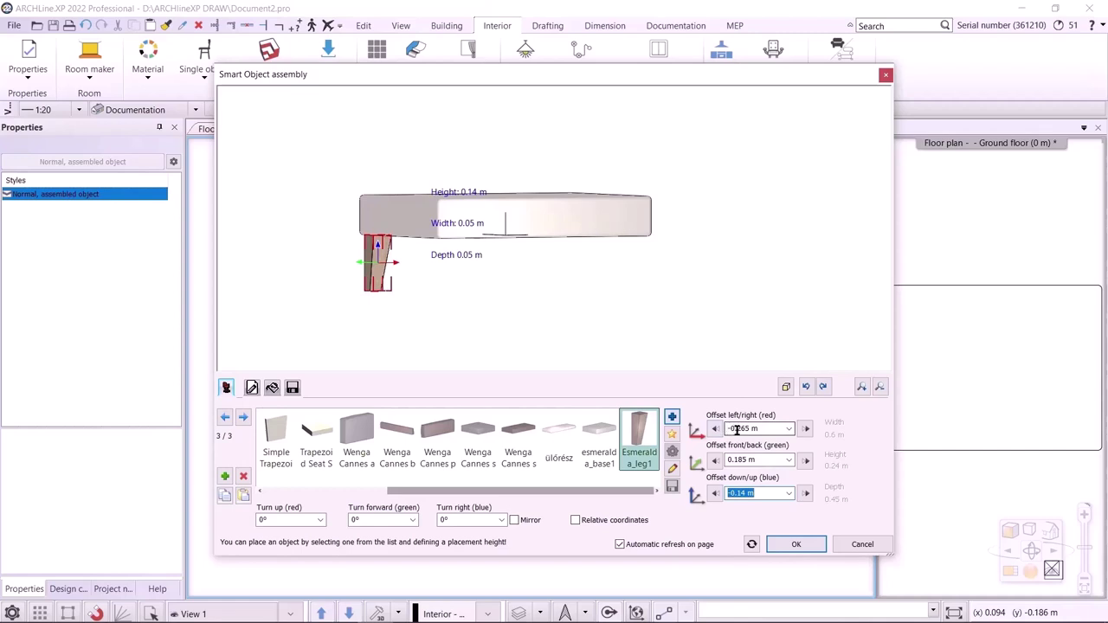
- Set the second leg's left/right offset to 0.265 m
{"action": "left_click", "coordinate": [730, 429]}
{"action": "left_click", "coordinate": [730, 429]}
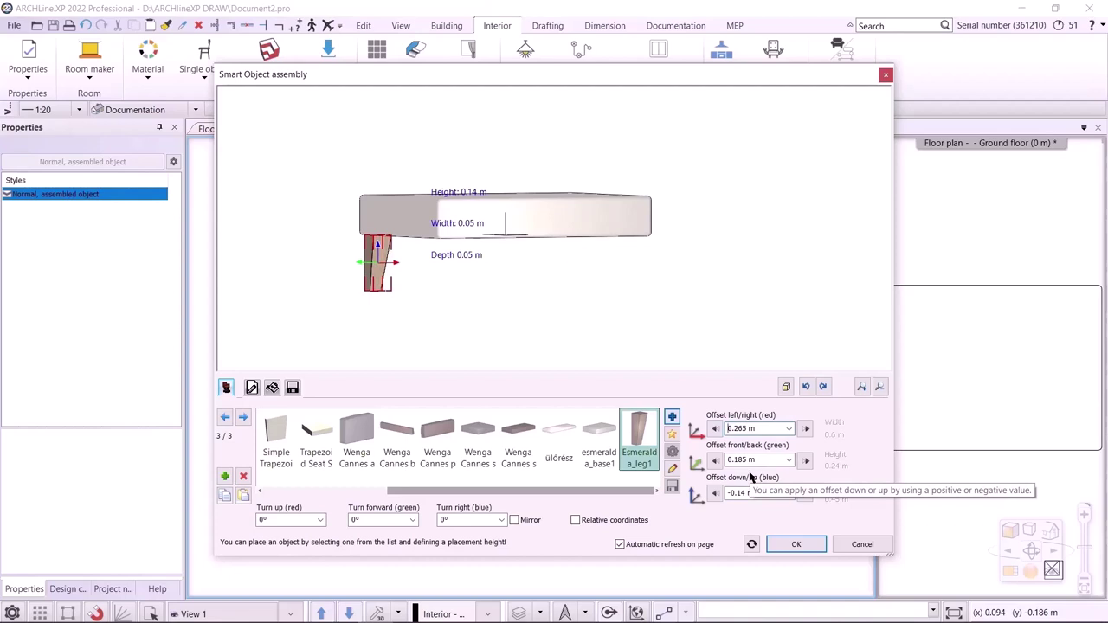
{"action": "key", "text": "Return"}
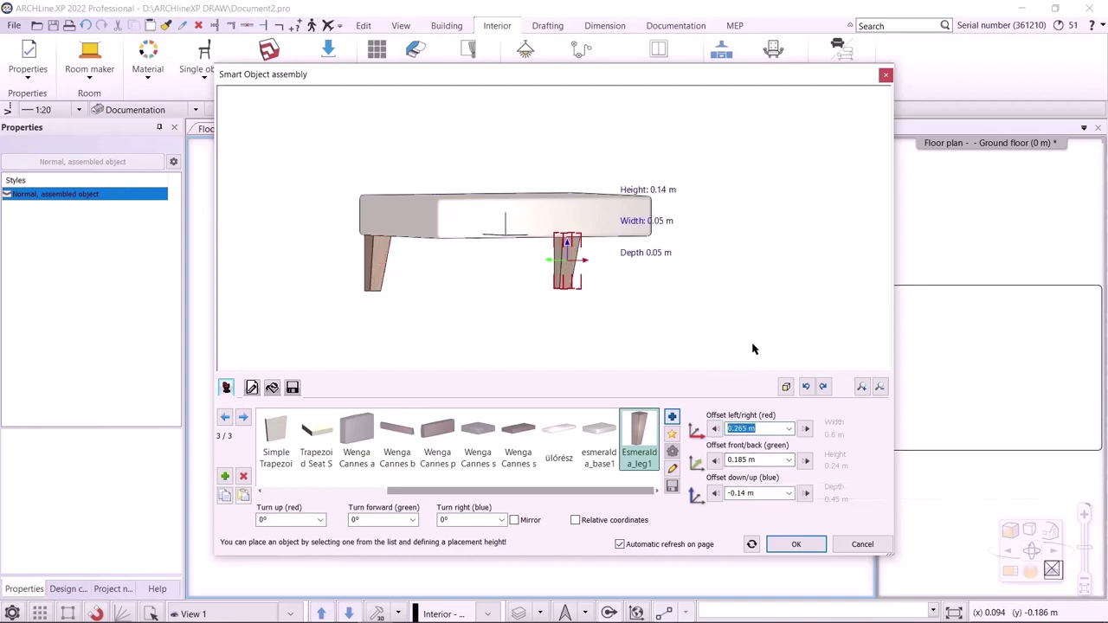
- Create a third leg from the second one and set its down/up offset to -0.14 m
{"action": "middle_click_drag", "start_coordinate": [759, 341], "coordinate": [627, 334]}
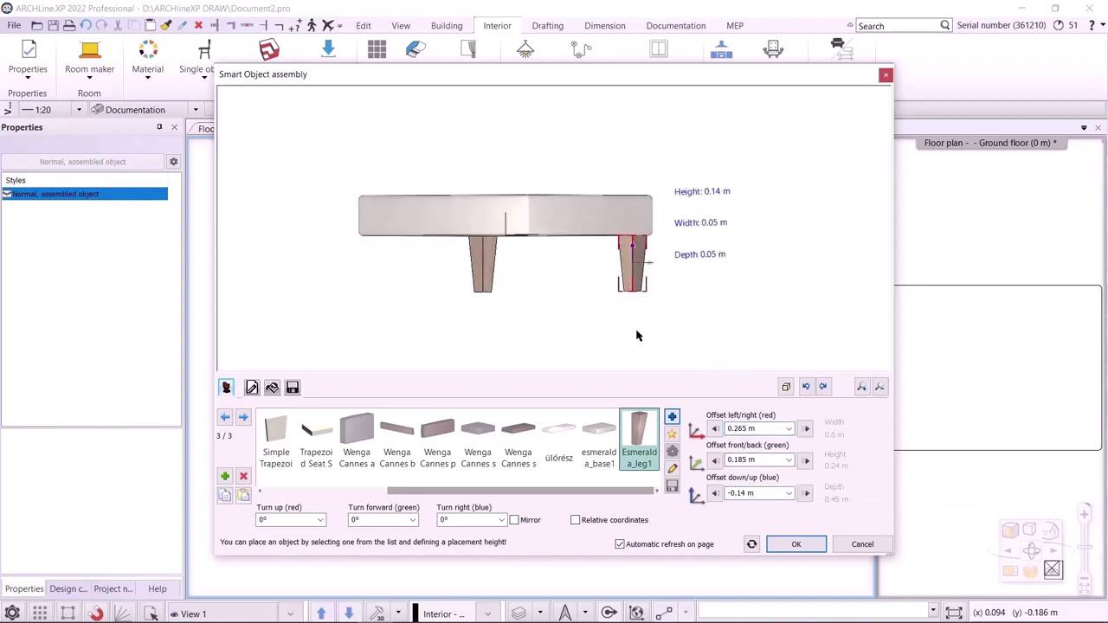
{"action": "scroll", "coordinate": [671, 377], "scroll_direction": "up", "scroll_amount": 1}
{"action": "left_click", "coordinate": [224, 476]}
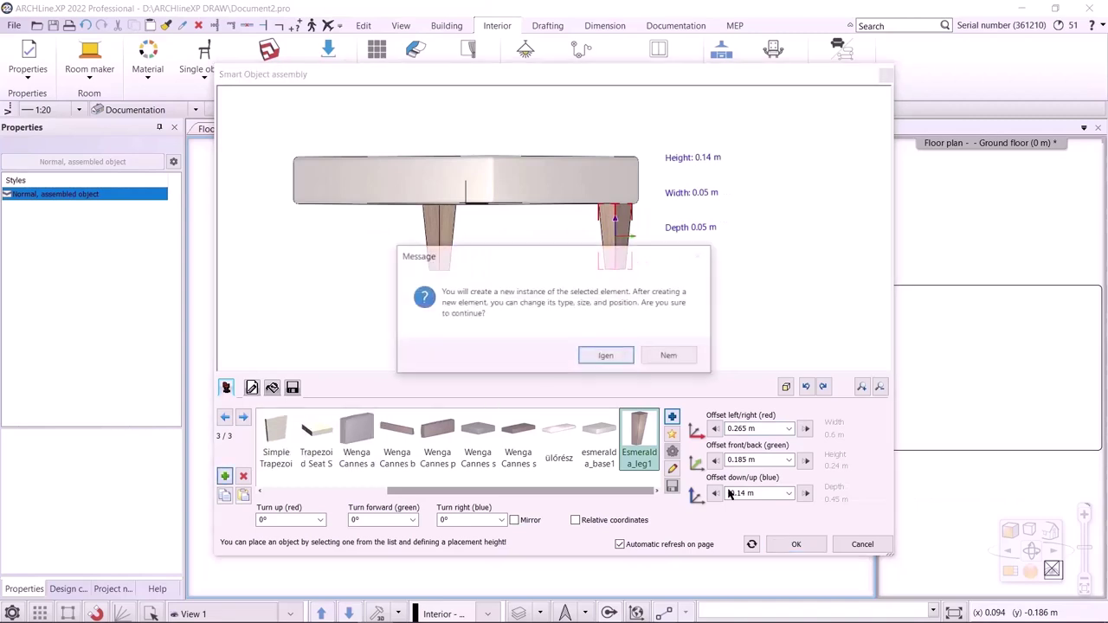
{"action": "left_click", "coordinate": [617, 356]}
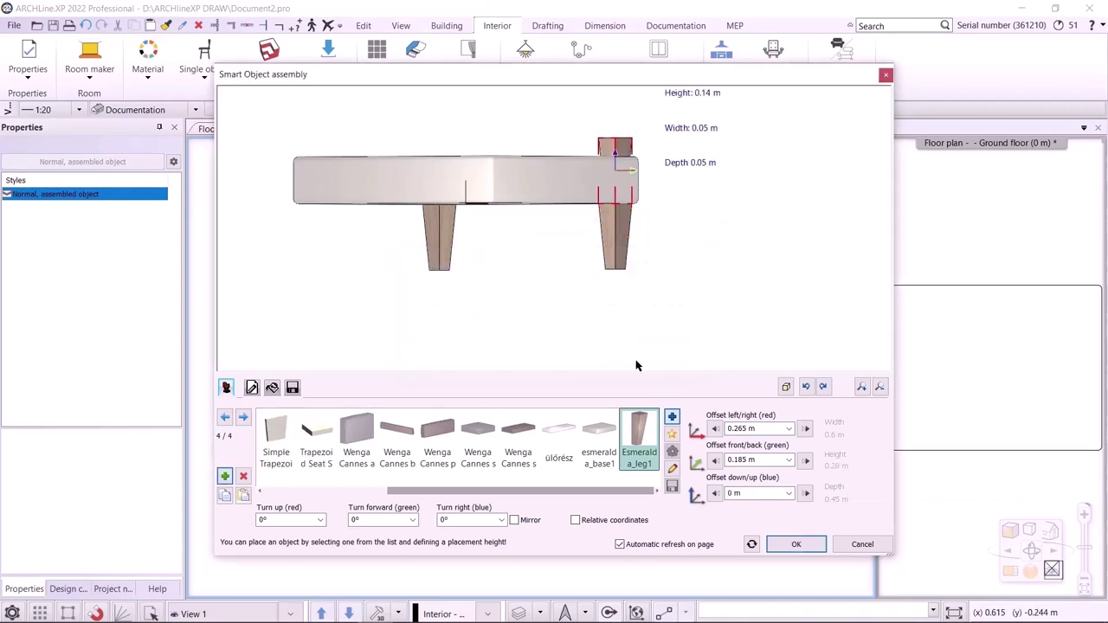
{"action": "left_click", "coordinate": [756, 494]}
{"action": "type", "text": "-"}
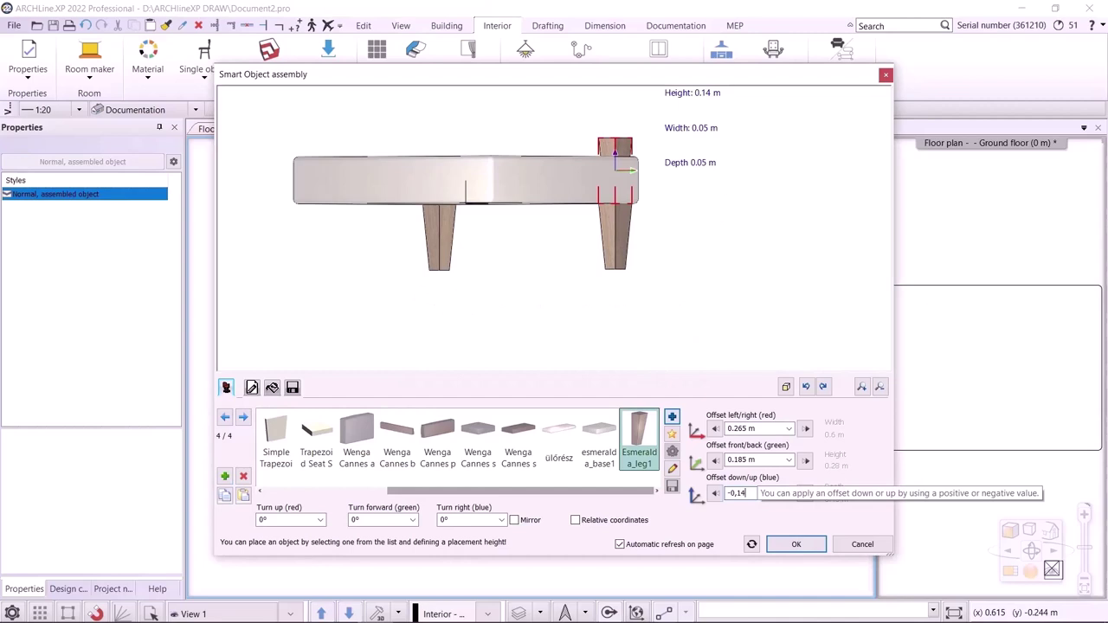
{"action": "type", "text": "0,14"}
{"action": "key", "text": "Return"}
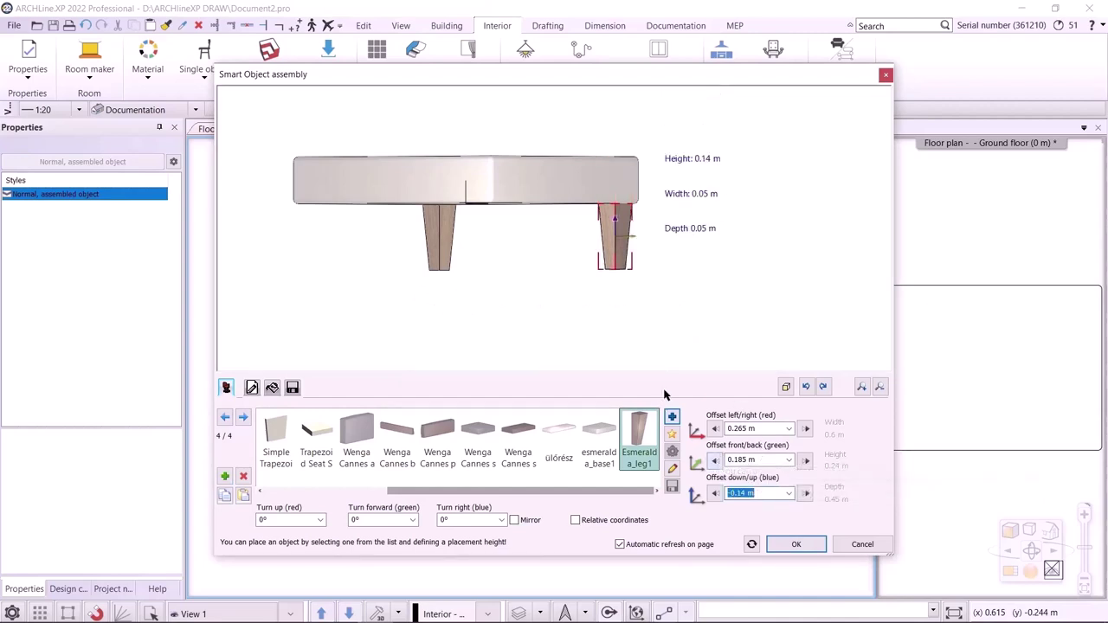
- Set the third leg's front/back offset to -0.185 m
{"action": "left_click_drag", "start_coordinate": [736, 302], "coordinate": [641, 280]}
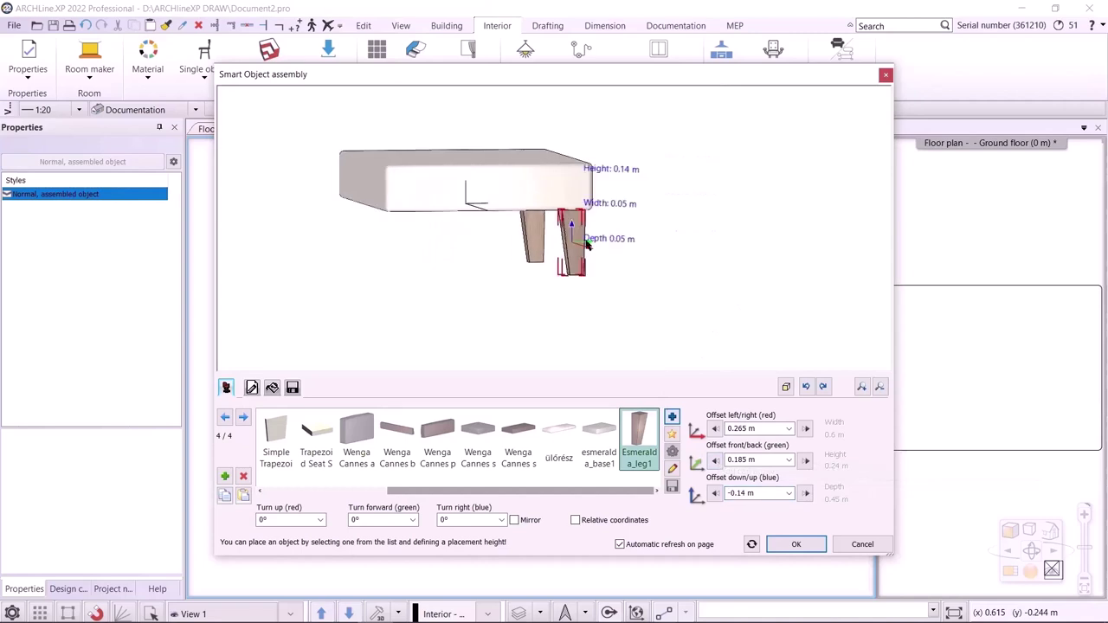
{"action": "double_click", "coordinate": [727, 460]}
{"action": "left_click", "coordinate": [730, 460]}
{"action": "type", "text": "-"}
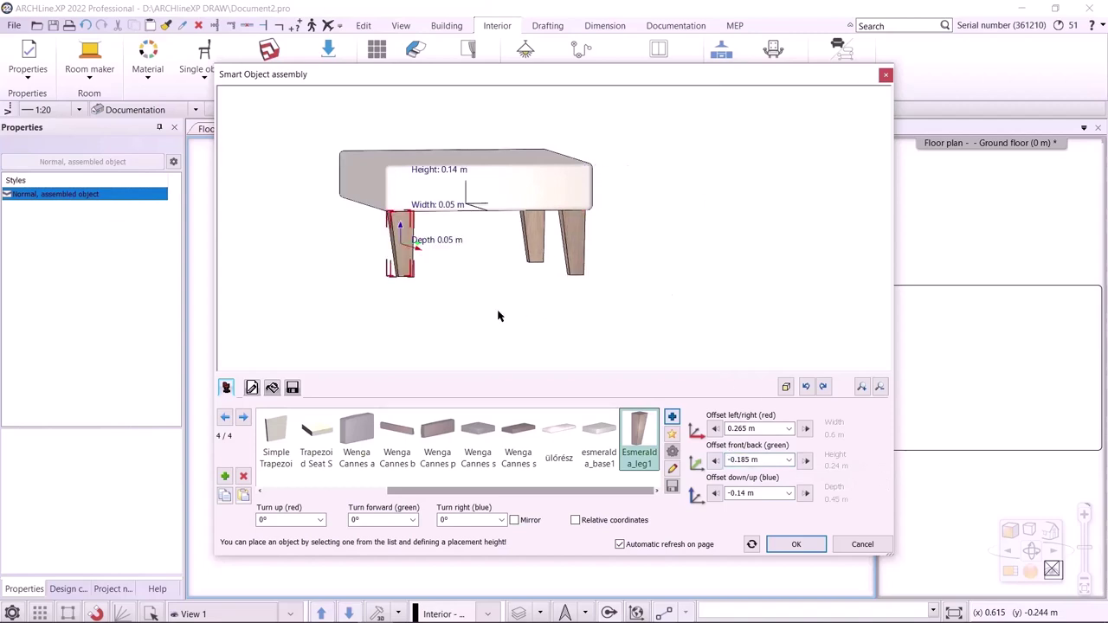
- Create a fourth leg from the third one and set its down/up offset to -0.14 m
{"action": "left_click_drag", "start_coordinate": [498, 317], "coordinate": [671, 317]}
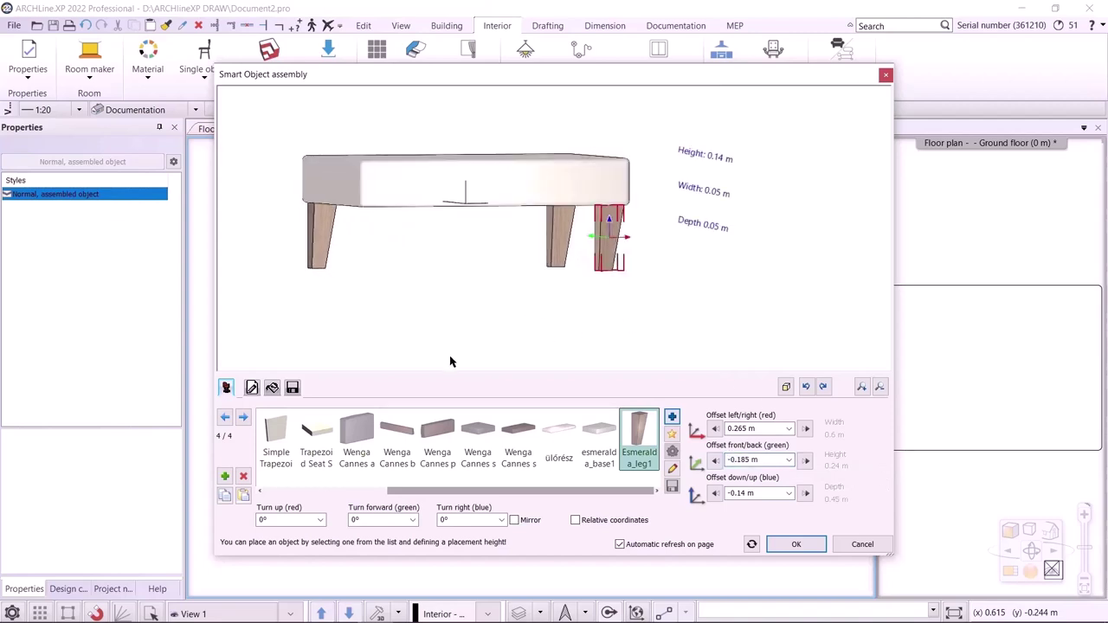
{"action": "left_click", "coordinate": [224, 475]}
{"action": "left_click", "coordinate": [610, 361]}
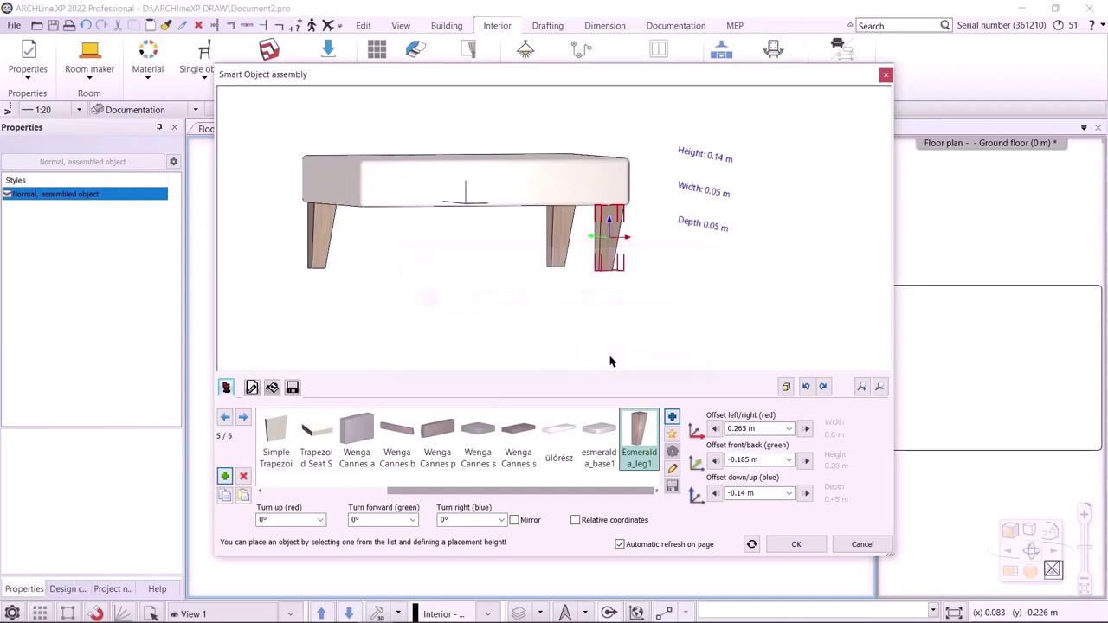
{"action": "left_click", "coordinate": [762, 493]}
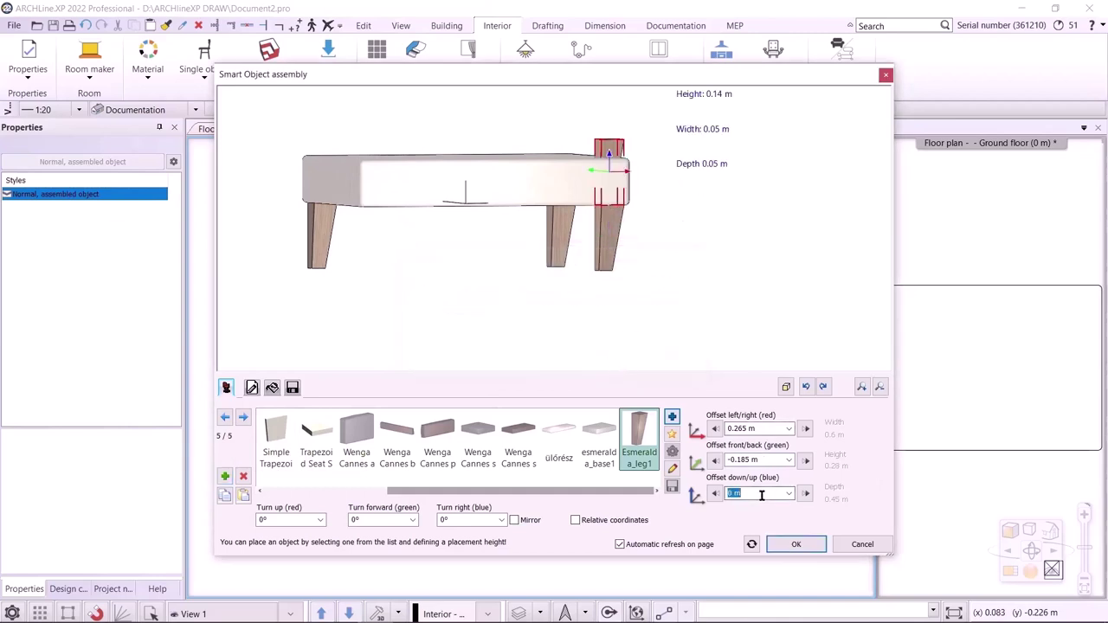
{"action": "type", "text": "-0,14"}
{"action": "key", "text": "Return"}
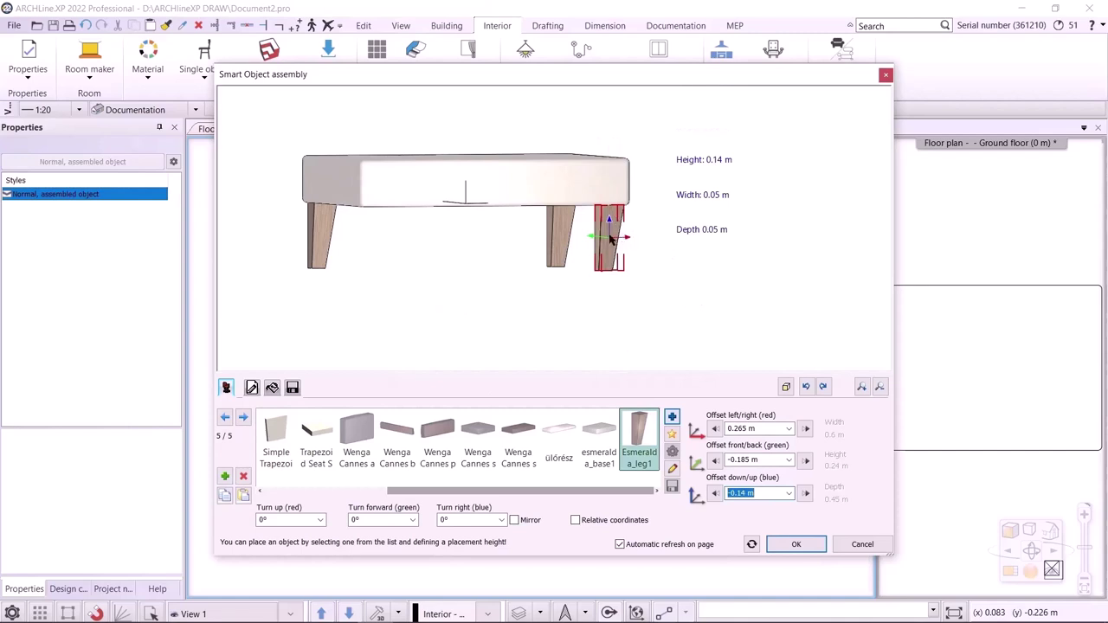
- Set the fourth leg's left/right offset to -0.265 m
{"action": "left_click", "coordinate": [729, 431]}
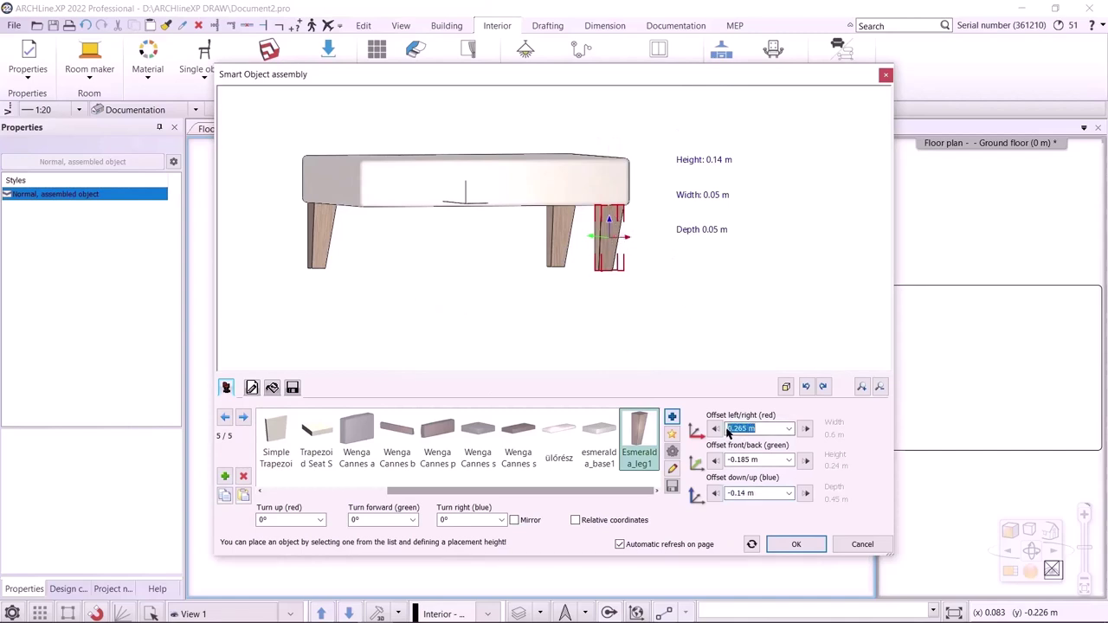
{"action": "left_click", "coordinate": [729, 430]}
{"action": "type", "text": "-"}
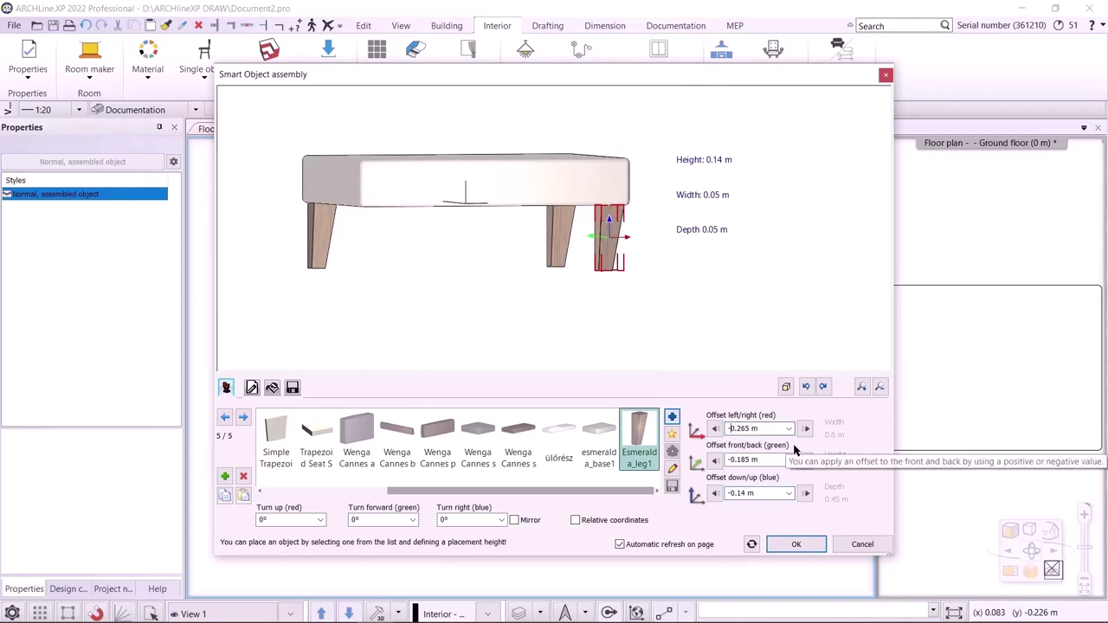
{"action": "key", "text": "Return"}
- Create a new element from the base and change its type to esmeralda_pillow from the Living Room Accessories library
{"action": "mouse_move", "coordinate": [719, 297]}
{"action": "left_mouse_down"}
{"action": "mouse_move", "coordinate": [623, 273]}
{"action": "mouse_move", "coordinate": [711, 305]}
{"action": "left_mouse_up"}
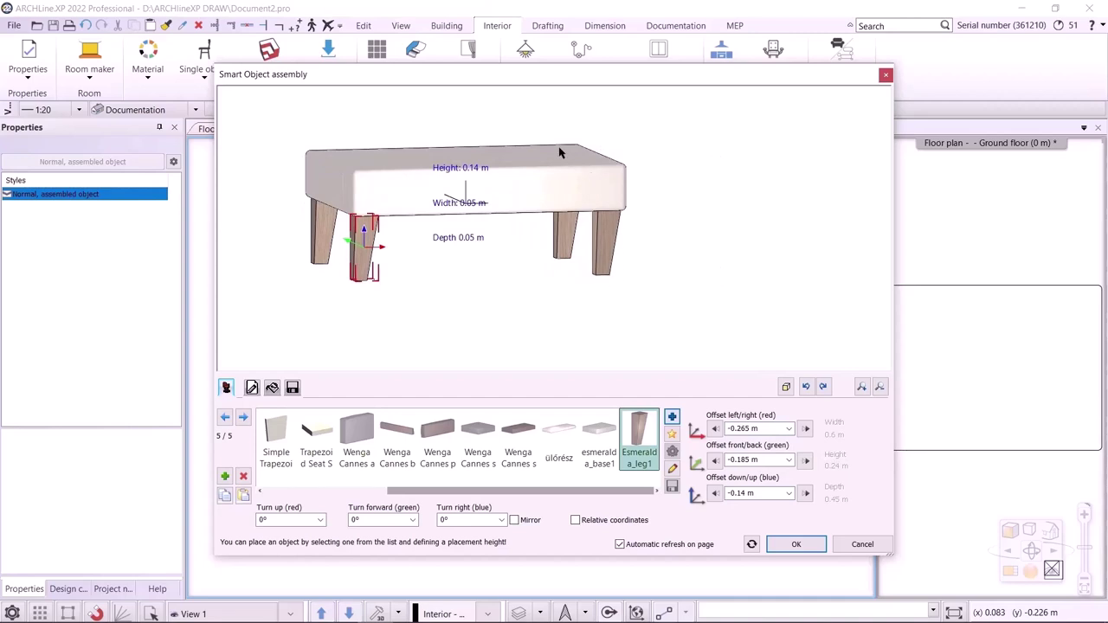
{"action": "middle_click_drag", "start_coordinate": [438, 209], "coordinate": [487, 275]}
{"action": "scroll", "coordinate": [473, 247], "scroll_direction": "down", "scroll_amount": 1}
{"action": "left_click", "coordinate": [473, 246]}
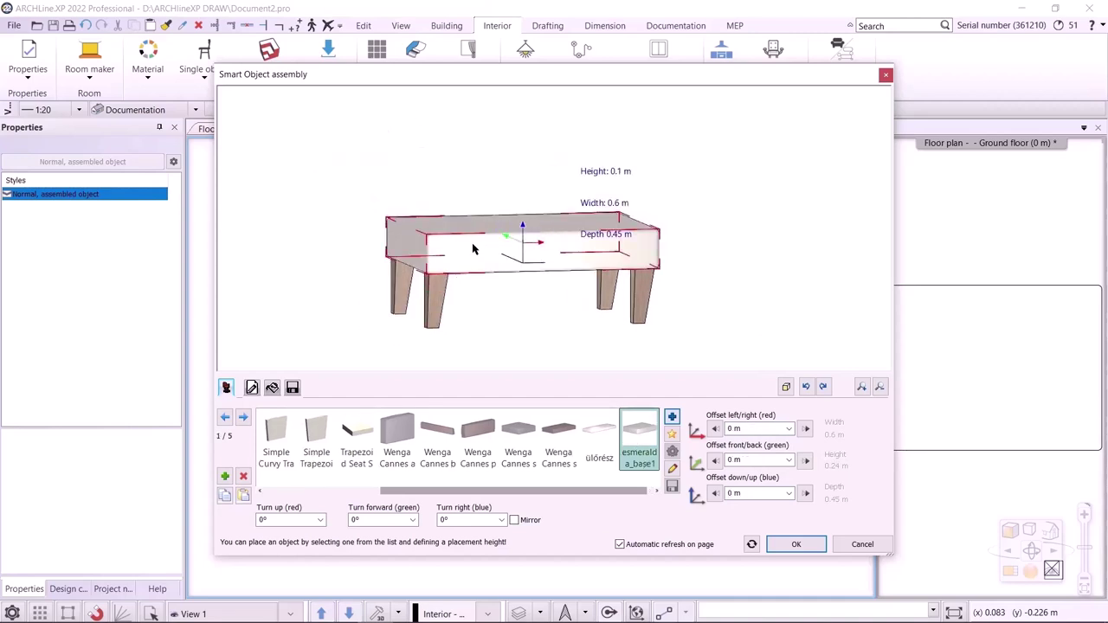
{"action": "left_click", "coordinate": [224, 476]}
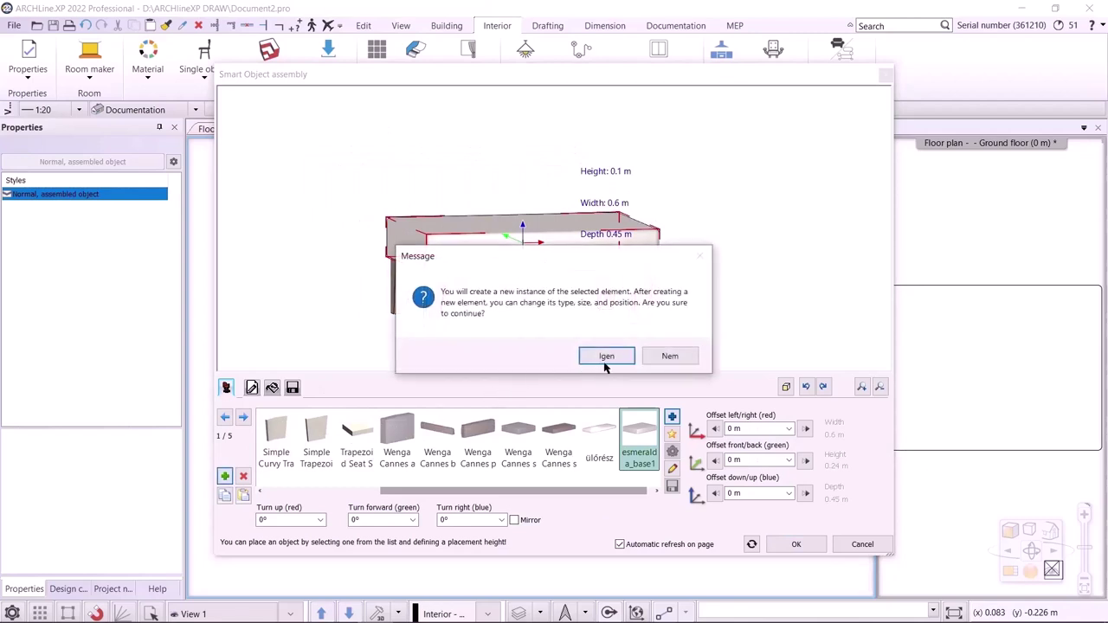
{"action": "left_click", "coordinate": [608, 356]}
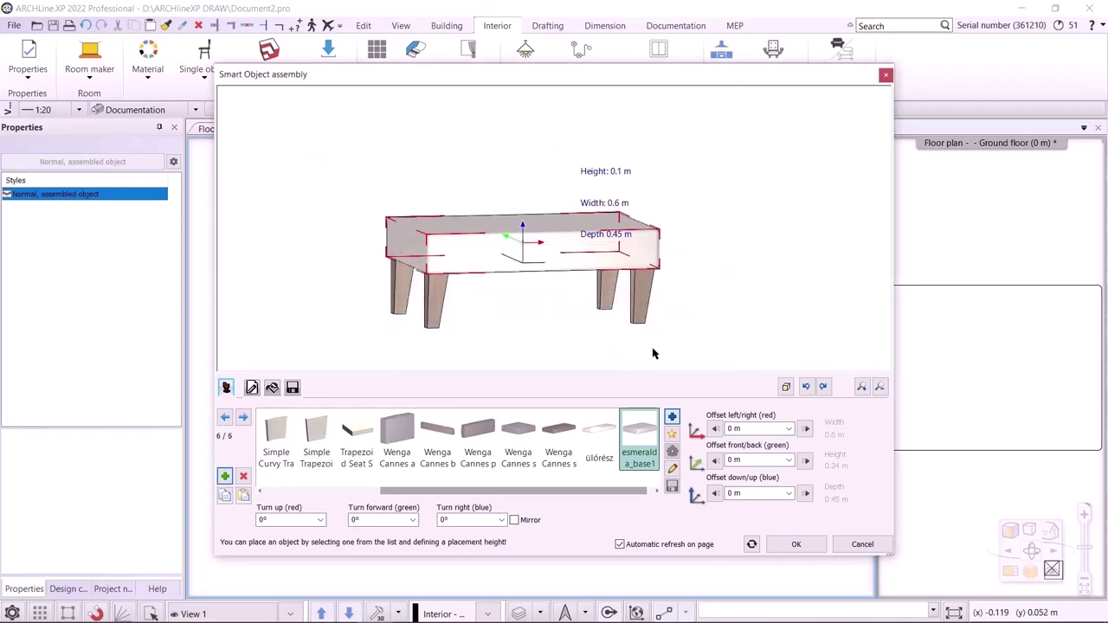
{"action": "left_click", "coordinate": [672, 417]}
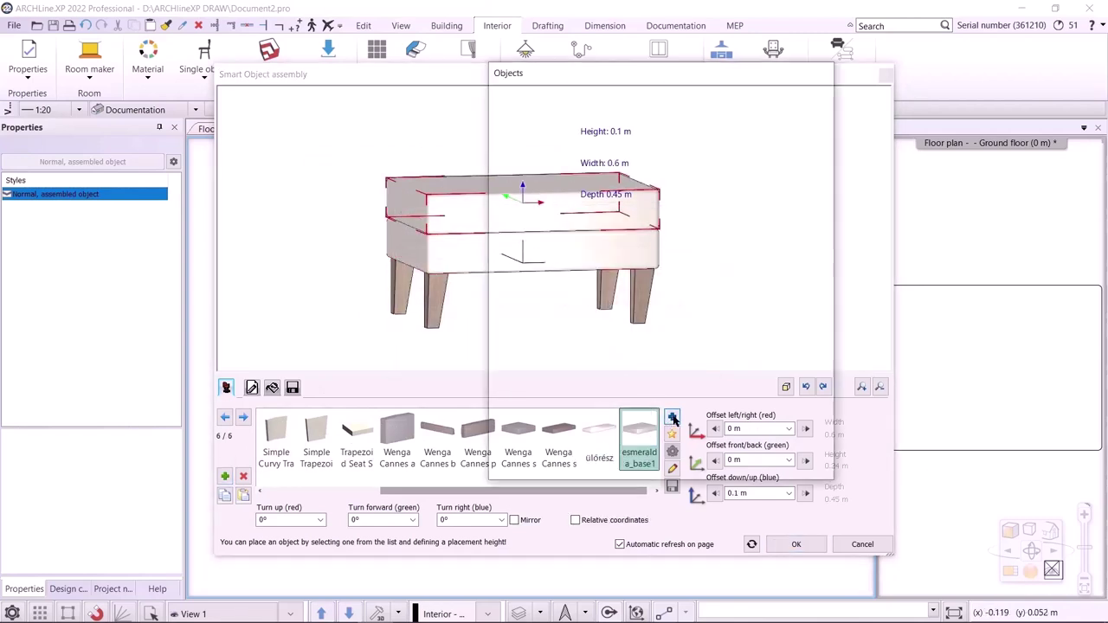
{"action": "left_click", "coordinate": [674, 183]}
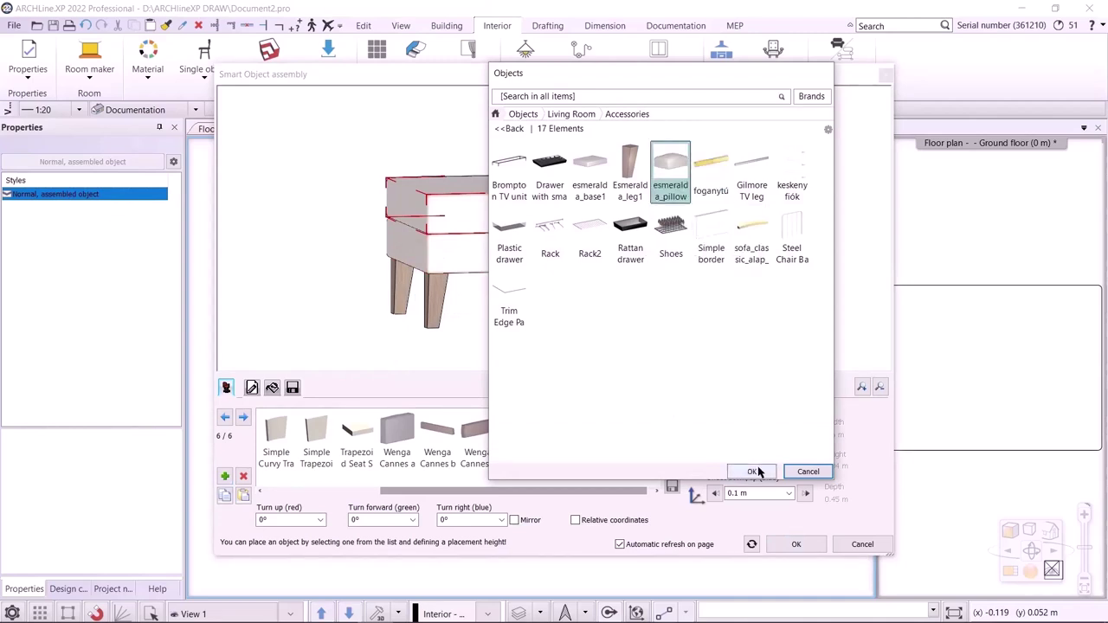
{"action": "left_click", "coordinate": [753, 472]}
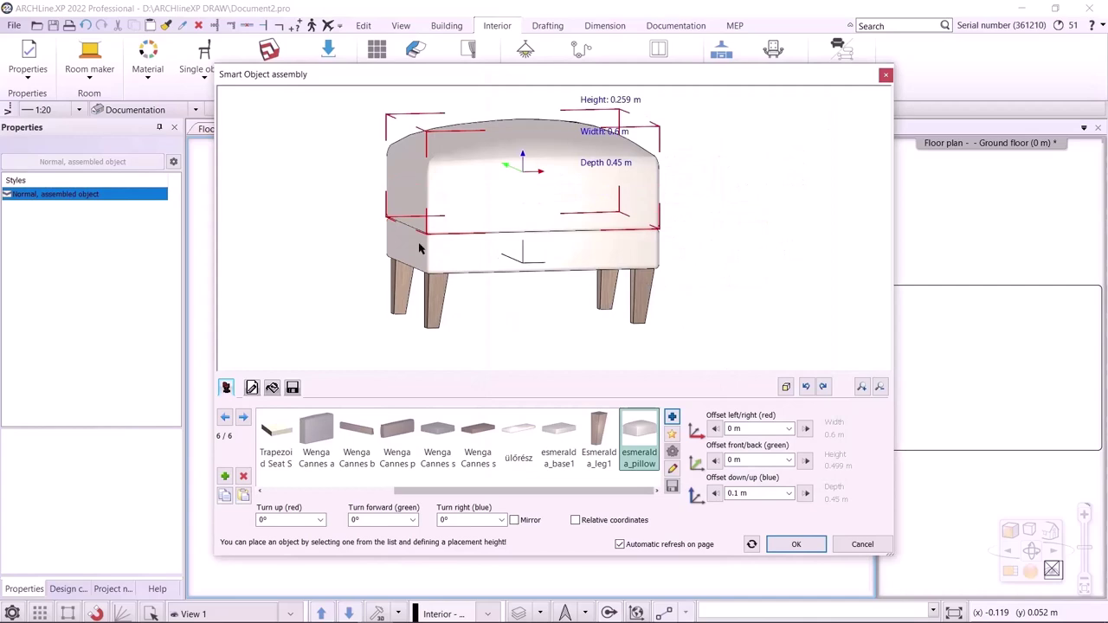
- Compare the assembled stool with the reference stool and open its esmeralda_pillow element for part editing
{"action": "middle_click_drag", "start_coordinate": [437, 246], "coordinate": [406, 232]}
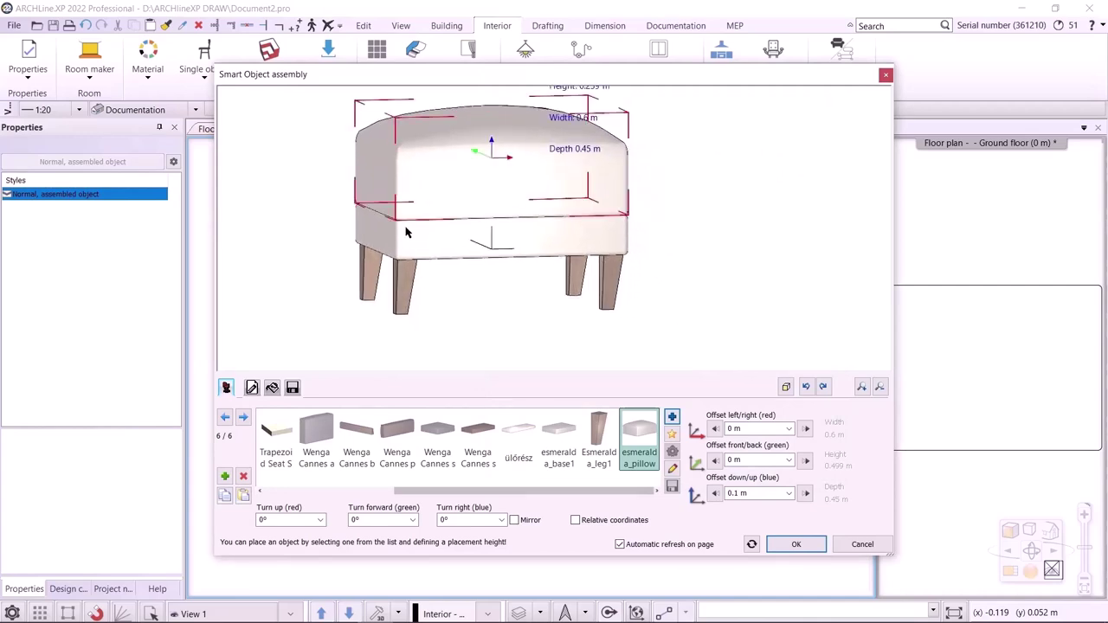
{"action": "left_click_drag", "start_coordinate": [454, 265], "coordinate": [367, 218]}
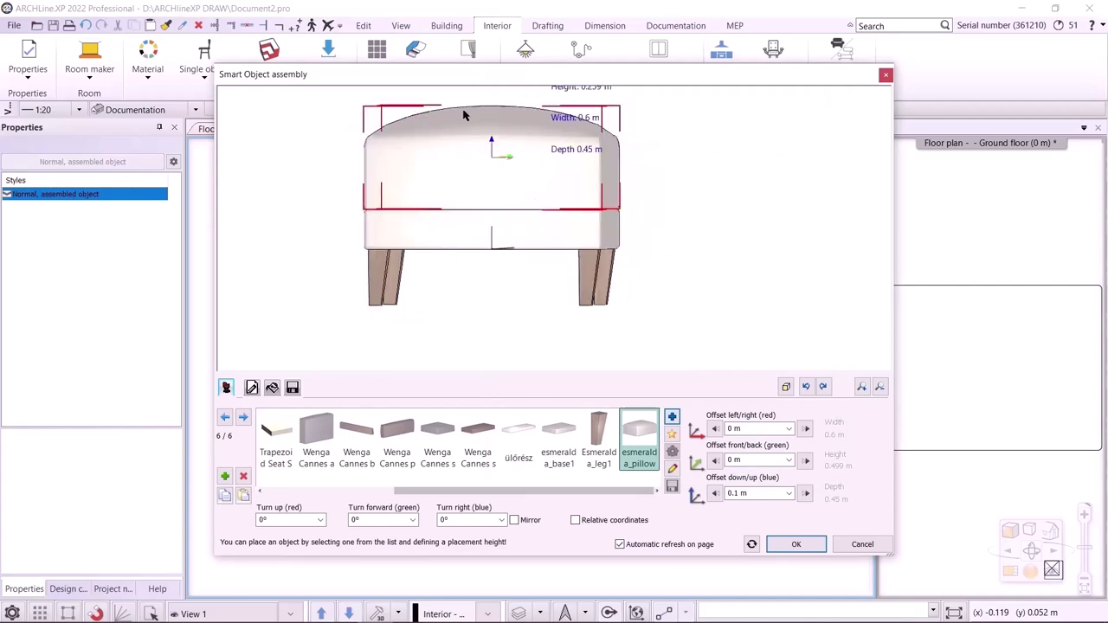
{"action": "left_click_drag", "start_coordinate": [494, 72], "coordinate": [743, 130]}
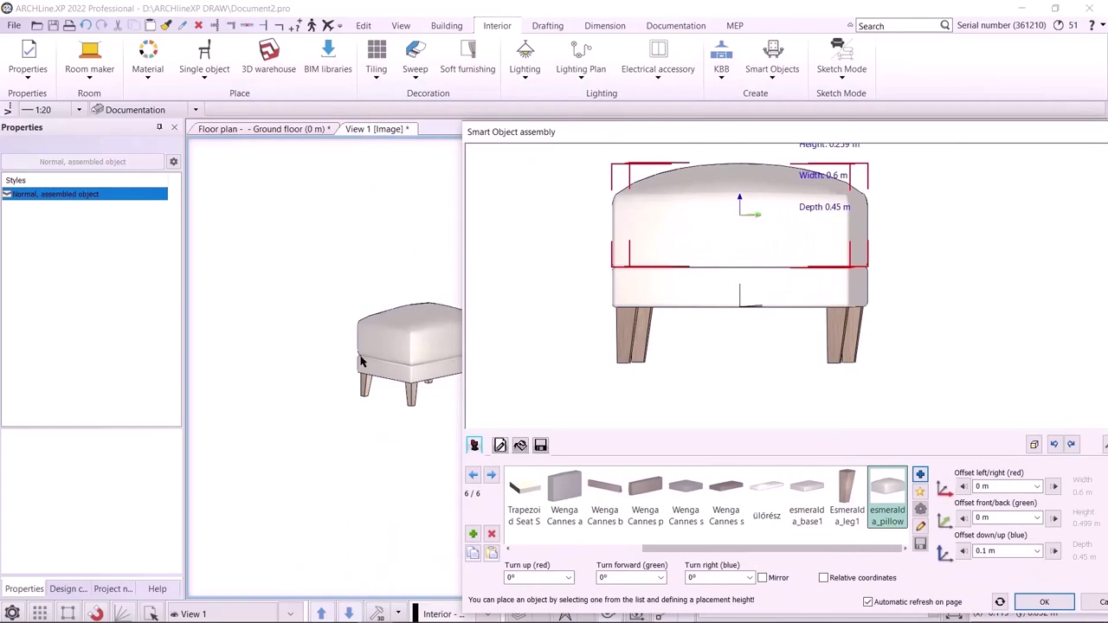
{"action": "left_click_drag", "start_coordinate": [620, 138], "coordinate": [400, 97]}
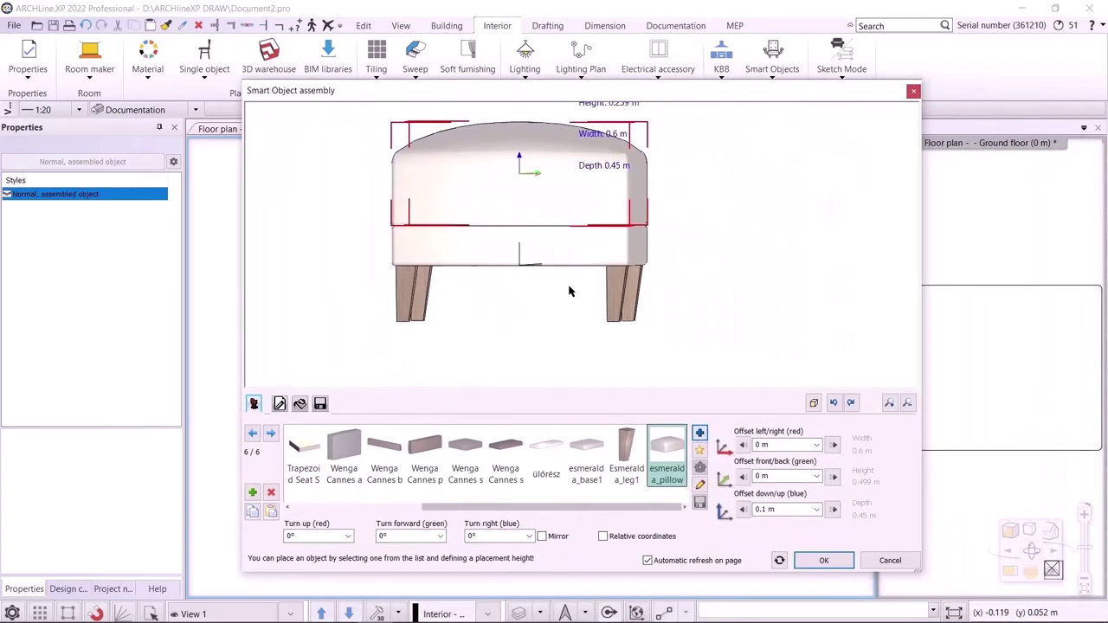
{"action": "left_click", "coordinate": [700, 486]}
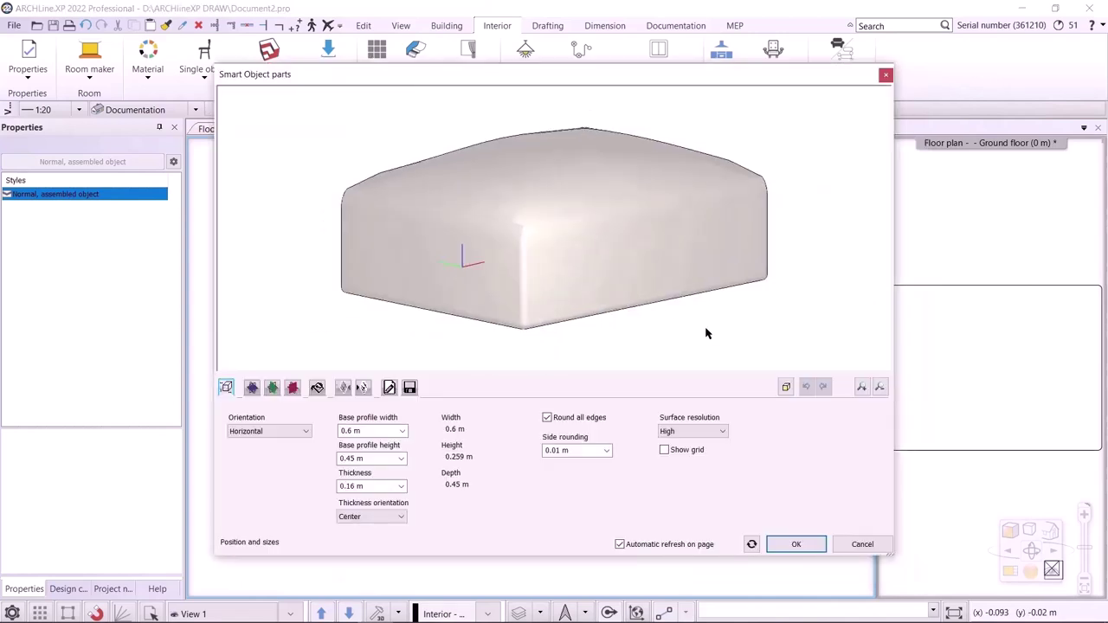
{"action": "scroll", "coordinate": [706, 335], "scroll_direction": "down", "scroll_amount": 1}
{"action": "left_click_drag", "start_coordinate": [717, 353], "coordinate": [606, 349]}
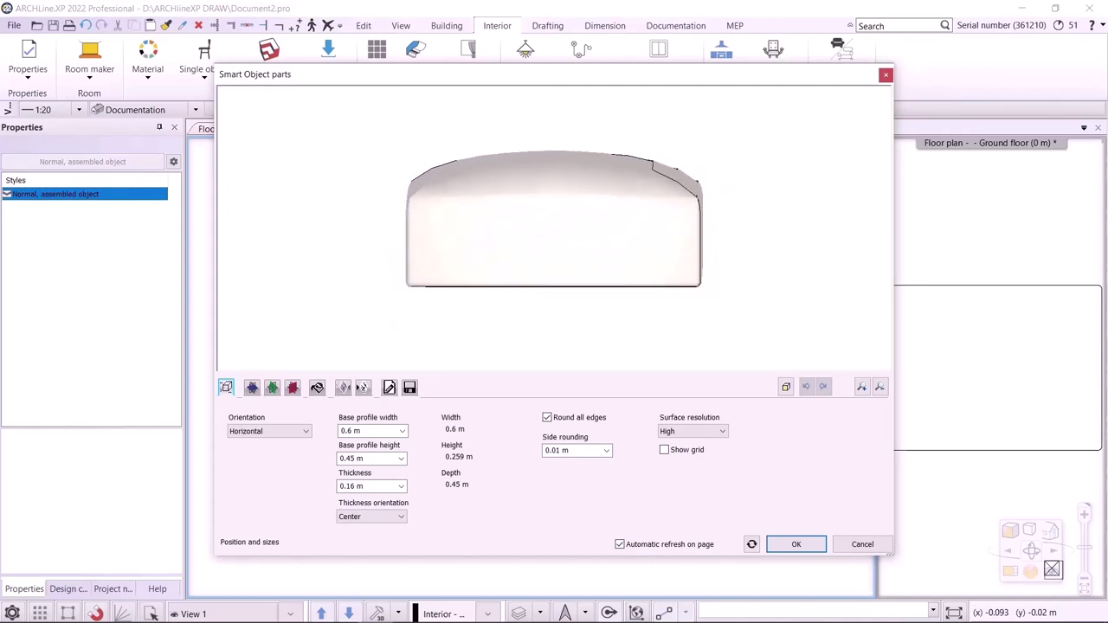
{"action": "left_click_drag", "start_coordinate": [617, 289], "coordinate": [606, 289]}
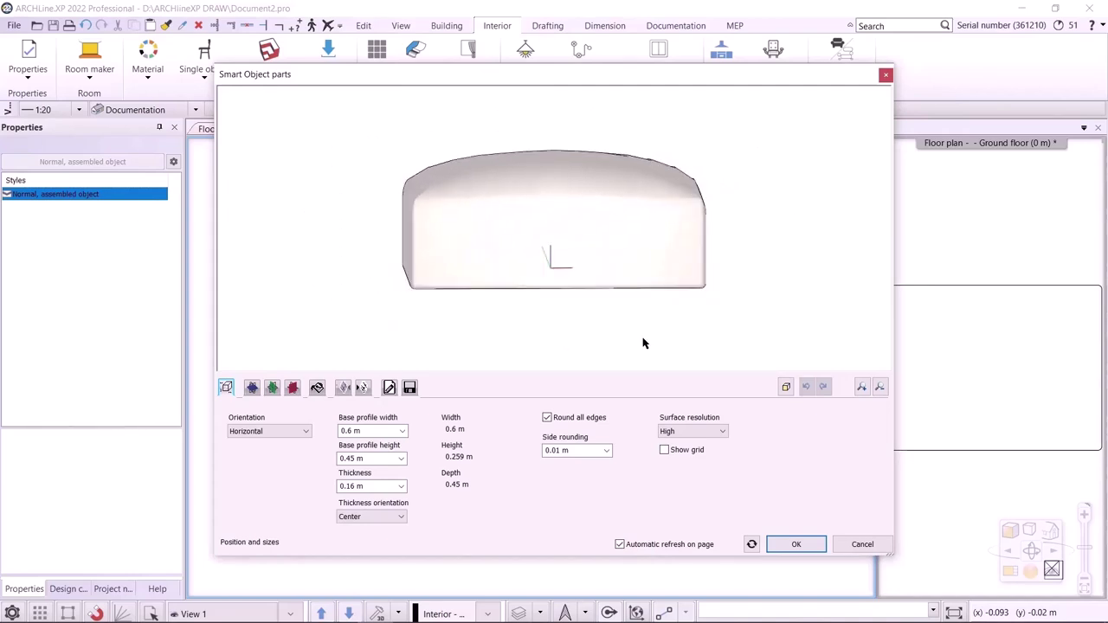
- Apply a Pillow effect with 0.1 m padding depth to the full surface of the cushion part
{"action": "left_click", "coordinate": [362, 387]}
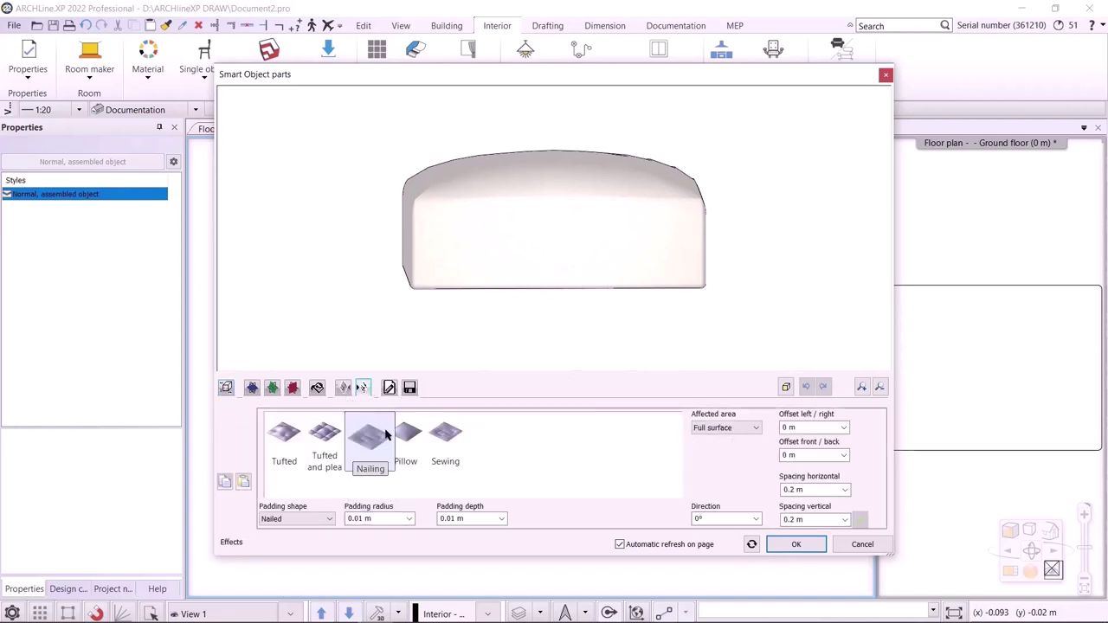
{"action": "left_click", "coordinate": [405, 438]}
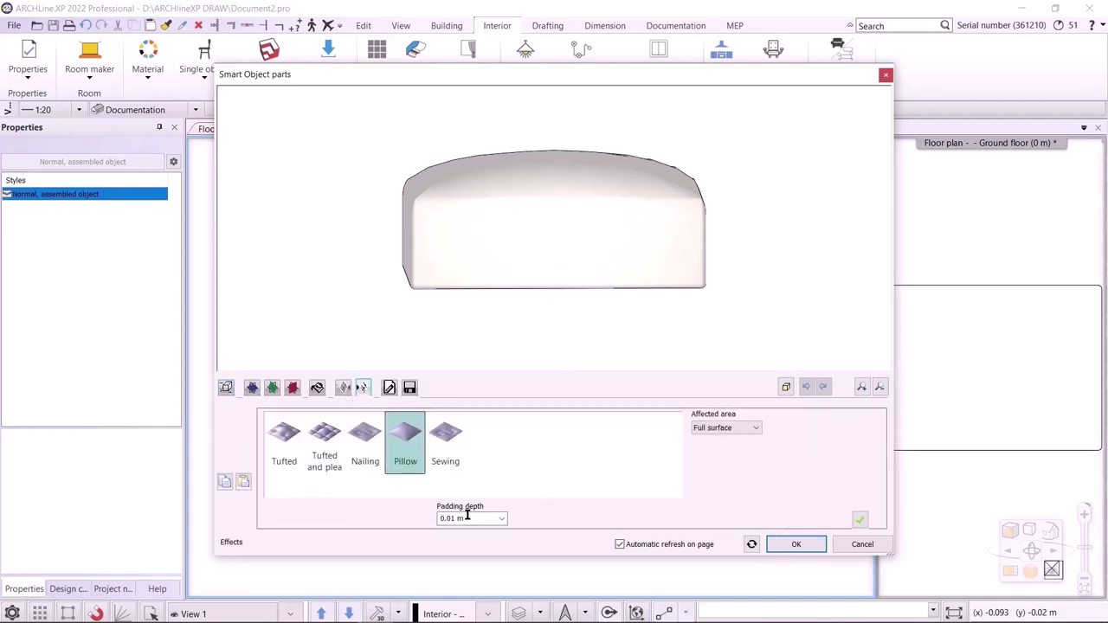
{"action": "left_click_drag", "start_coordinate": [468, 514], "coordinate": [450, 517]}
{"action": "type", "text": "1"}
{"action": "left_click", "coordinate": [860, 523]}
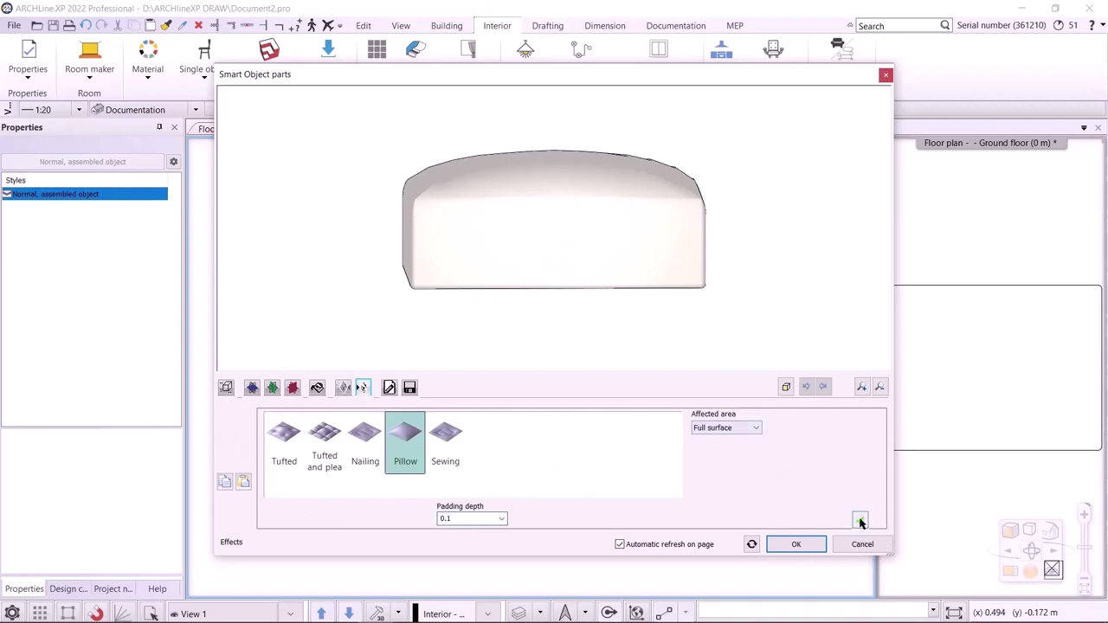
- Save the modified cushion over esmeralda_pillow in the library and return to the stool assembly
{"action": "left_click", "coordinate": [410, 387]}
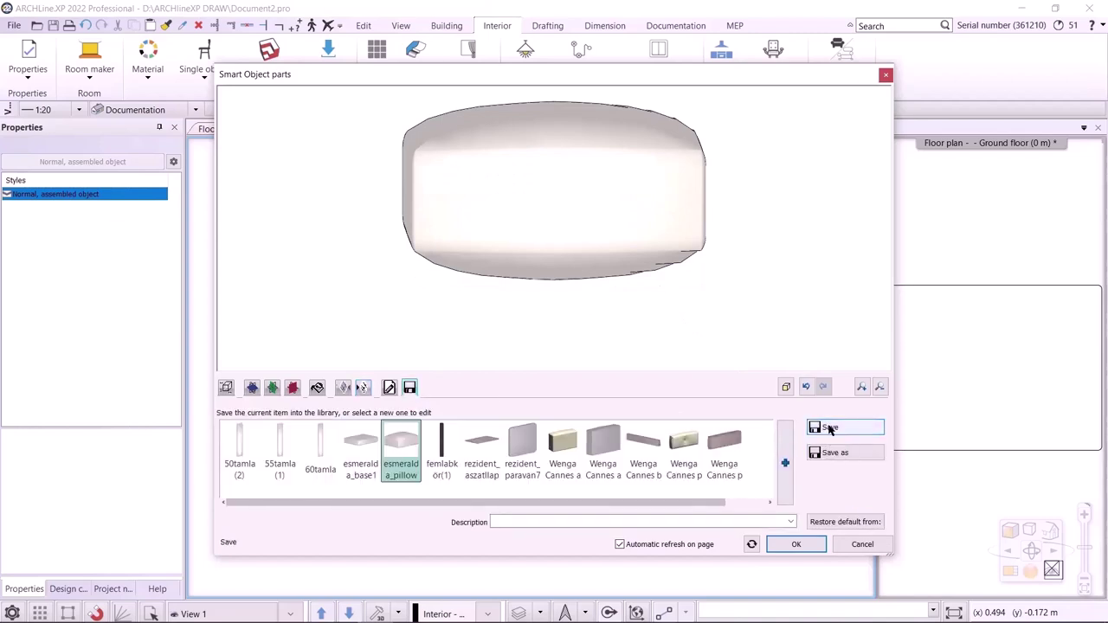
{"action": "left_click", "coordinate": [829, 428]}
{"action": "left_click", "coordinate": [565, 349]}
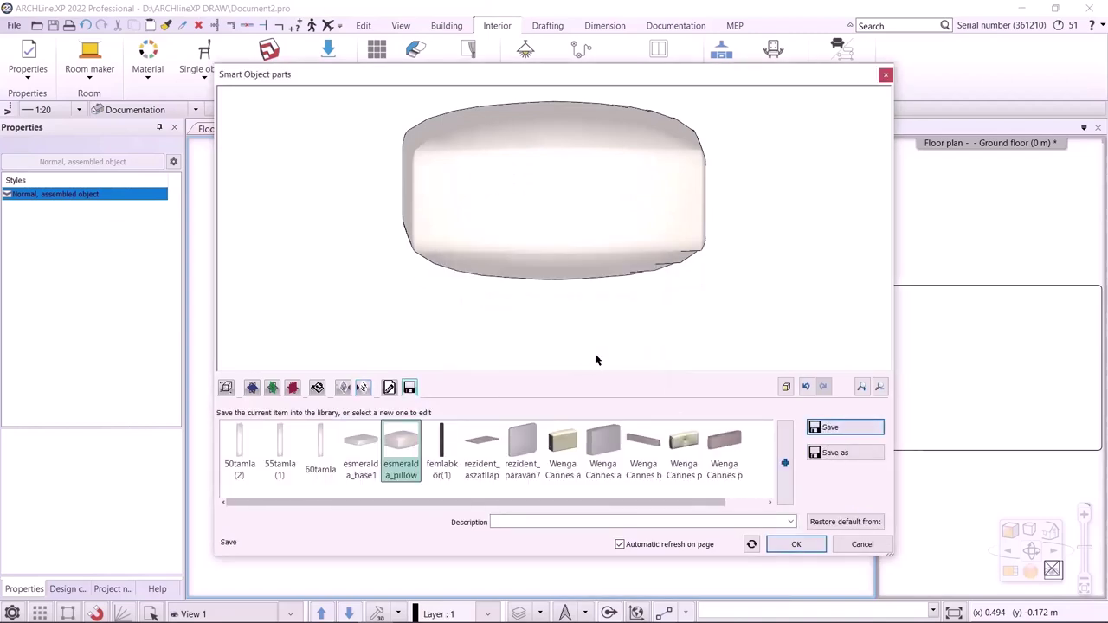
{"action": "left_click", "coordinate": [795, 544]}
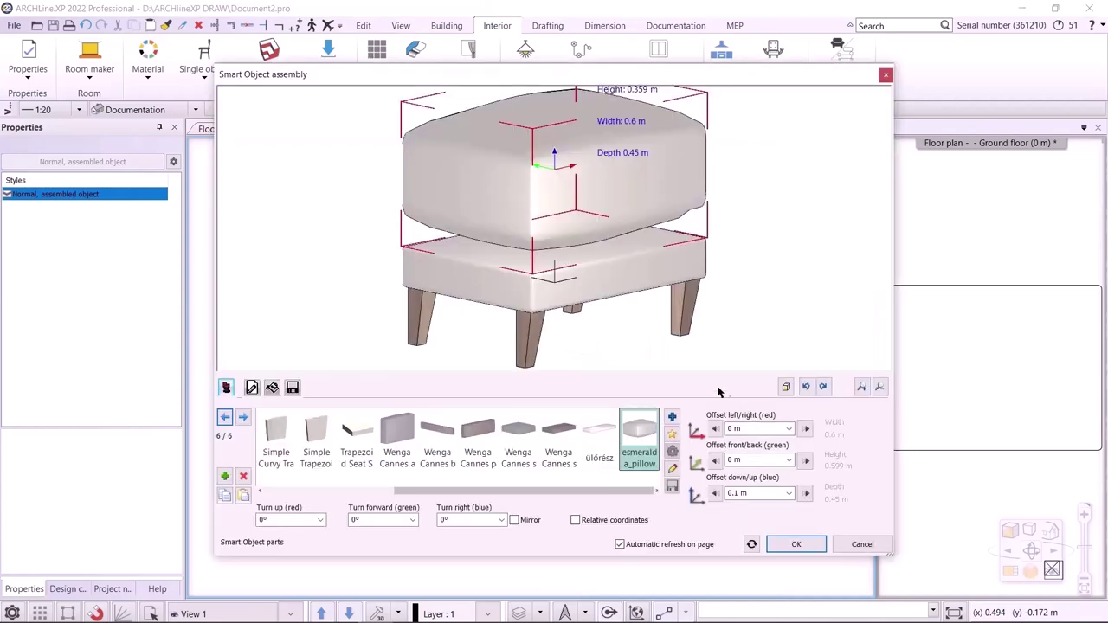
- Lower the cushion into the base, to a down/up offset of about 0.033 m
{"action": "left_click_drag", "start_coordinate": [770, 284], "coordinate": [675, 270]}
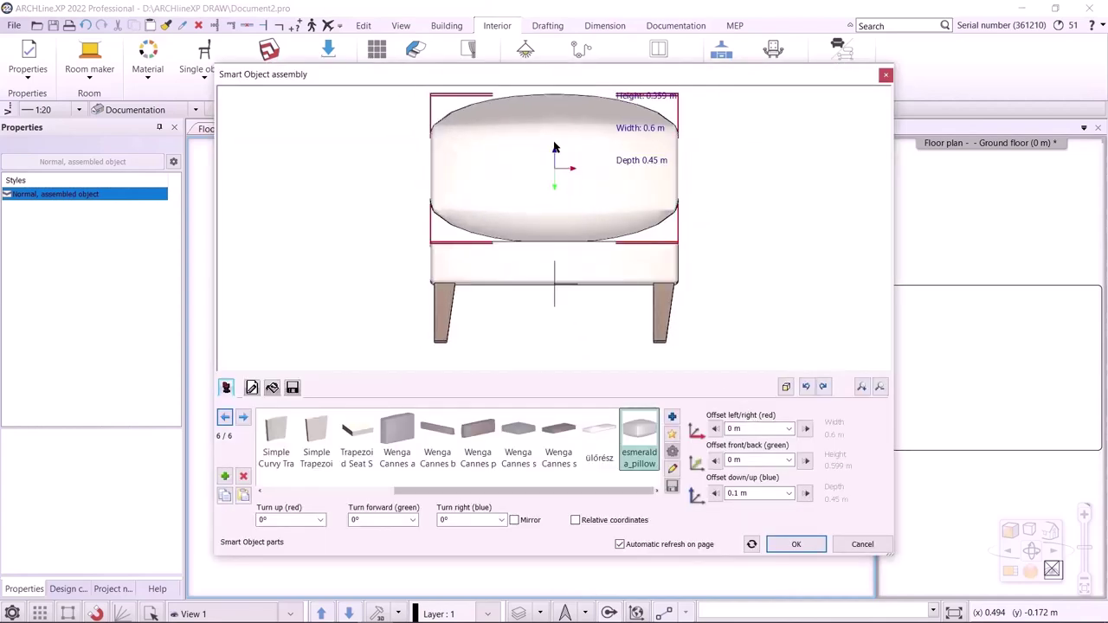
{"action": "left_click_drag", "start_coordinate": [557, 150], "coordinate": [595, 202]}
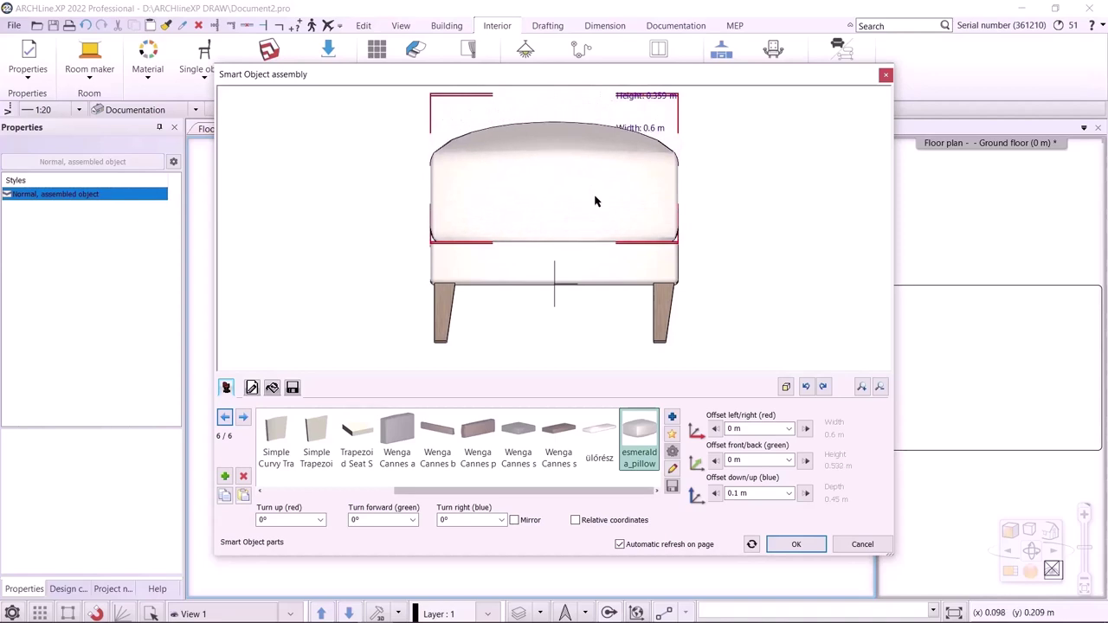
{"action": "left_click_drag", "start_coordinate": [595, 201], "coordinate": [702, 258]}
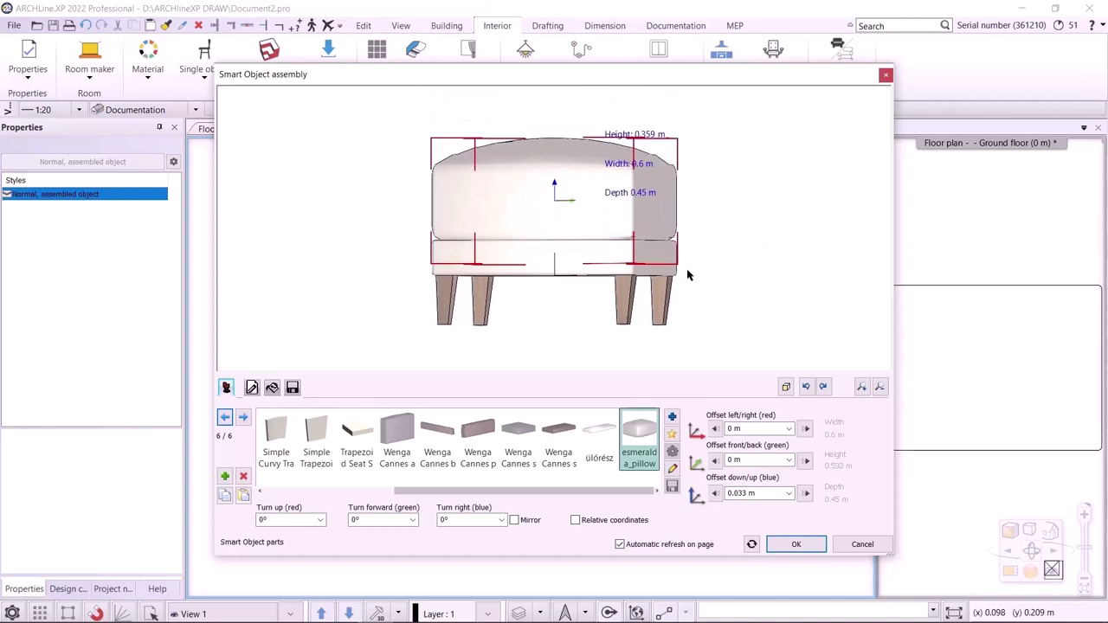
{"action": "scroll", "coordinate": [548, 237], "scroll_direction": "up", "scroll_amount": 1}
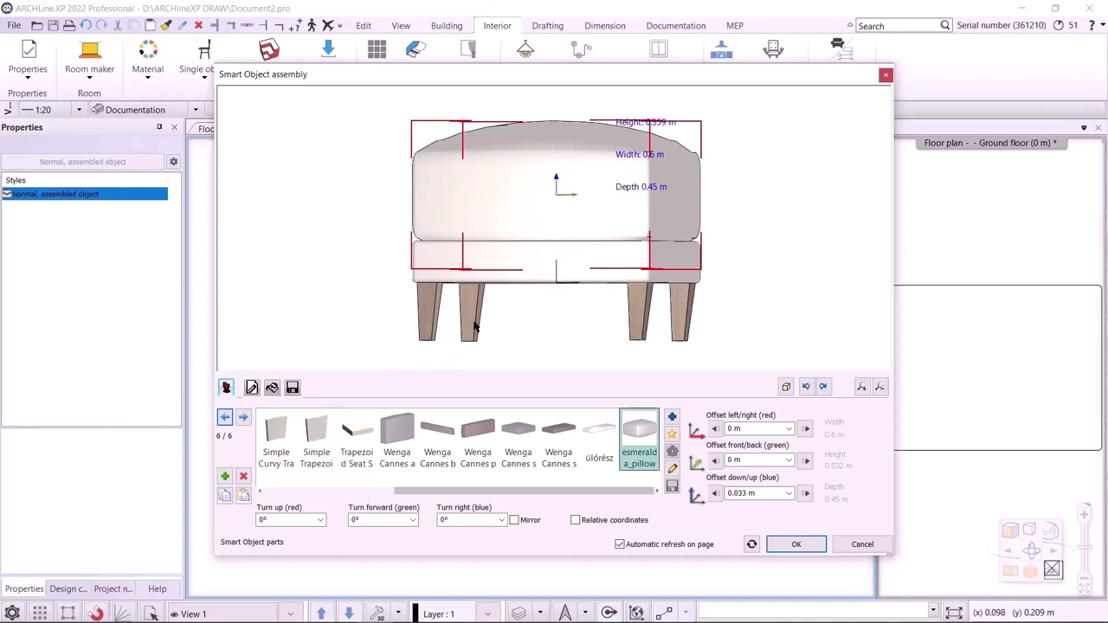
- Turn the leg at left/right offset -0.265 m and front/back offset -0.185 m by 90° about the blue axis
{"action": "left_click_drag", "start_coordinate": [474, 326], "coordinate": [531, 317]}
{"action": "left_click", "coordinate": [538, 327]}
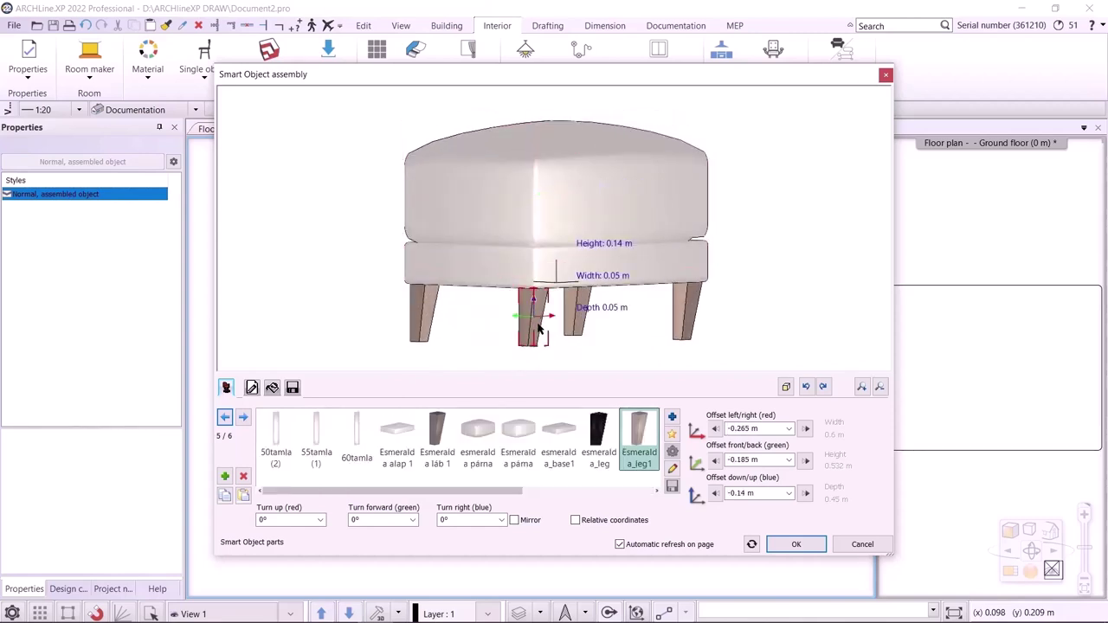
{"action": "left_click", "coordinate": [501, 521]}
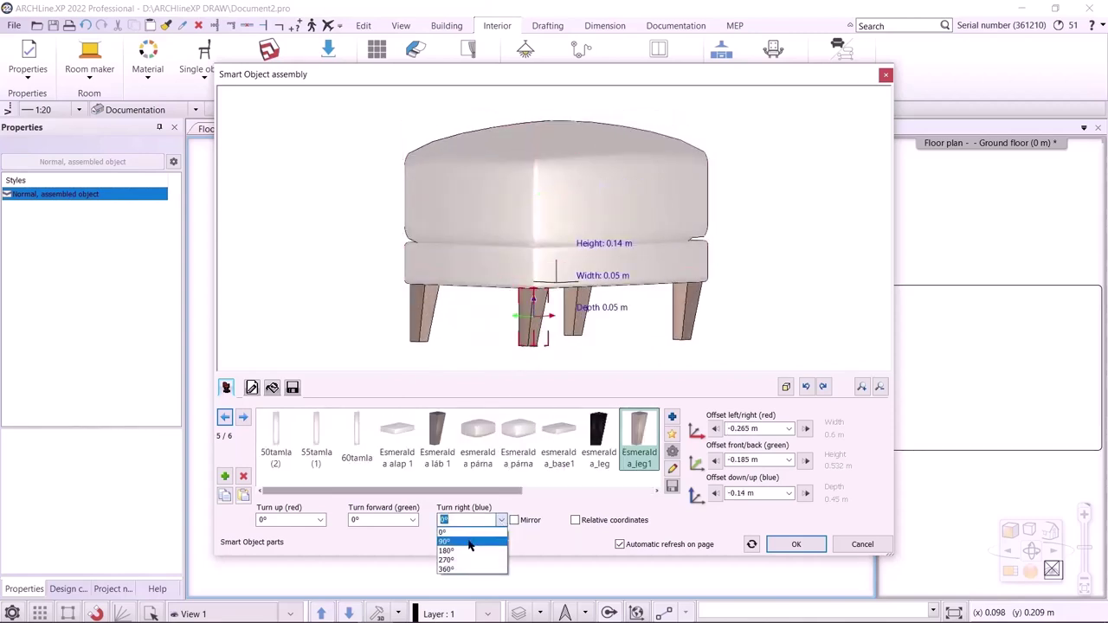
{"action": "key", "text": "Return"}
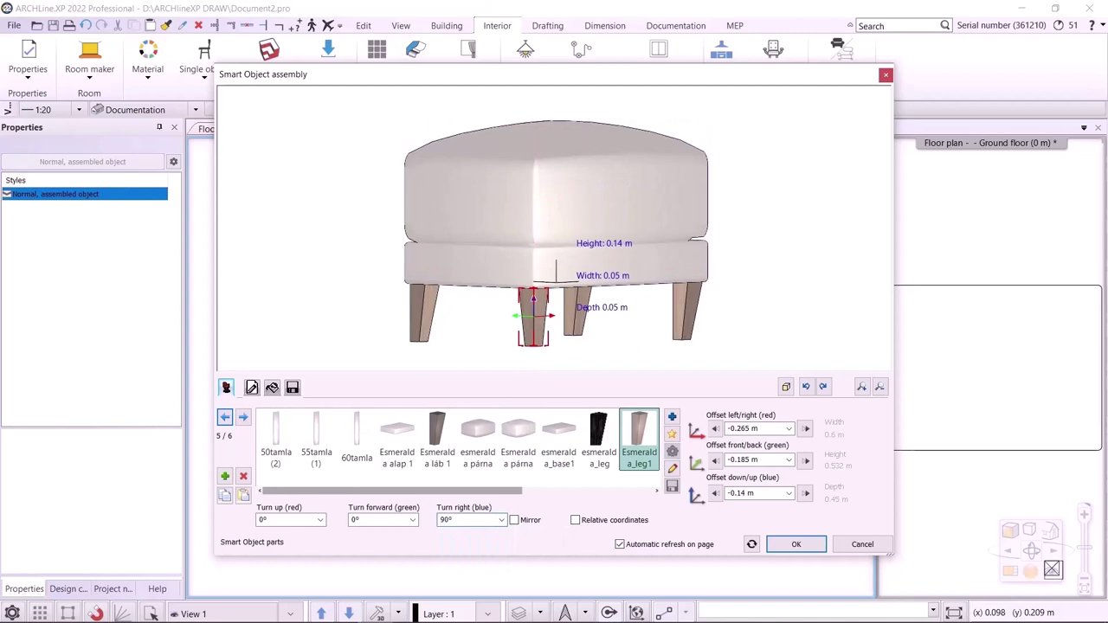
- Turn the leg at left/right offset 0.265 m and front/back offset -0.185 m about the blue axis
{"action": "left_click_drag", "start_coordinate": [736, 320], "coordinate": [647, 320]}
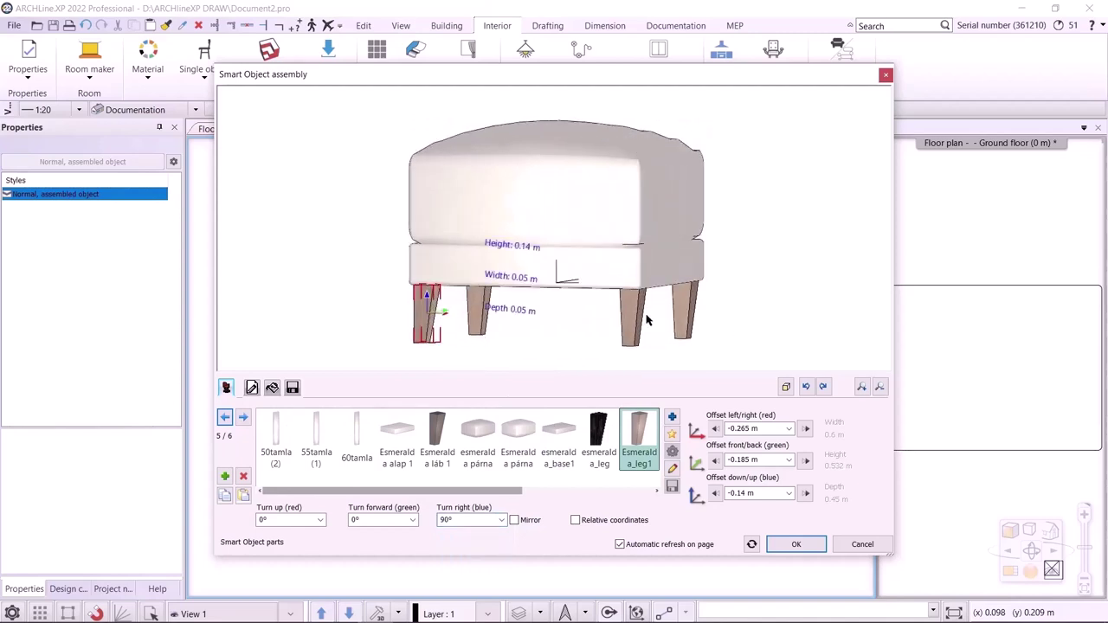
{"action": "left_click", "coordinate": [636, 331]}
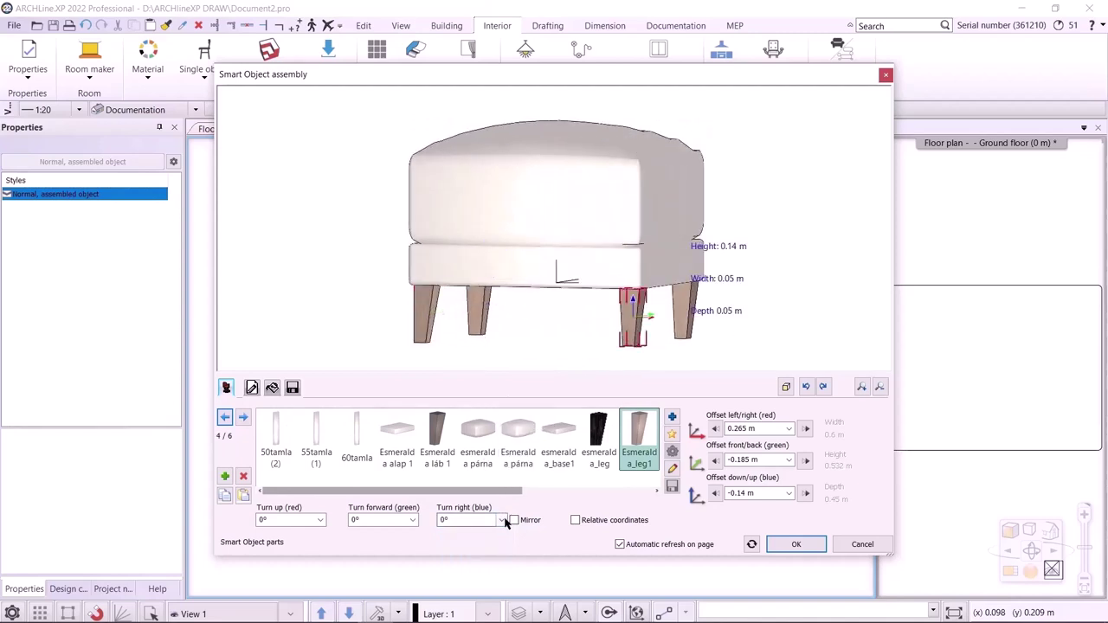
{"action": "left_click", "coordinate": [501, 519]}
- Turn the leg at left/right offset 0.265 m and front/back offset 0.185 m by 270° about the blue axis
{"action": "left_click_drag", "start_coordinate": [759, 301], "coordinate": [619, 301]}
{"action": "left_click", "coordinate": [620, 312]}
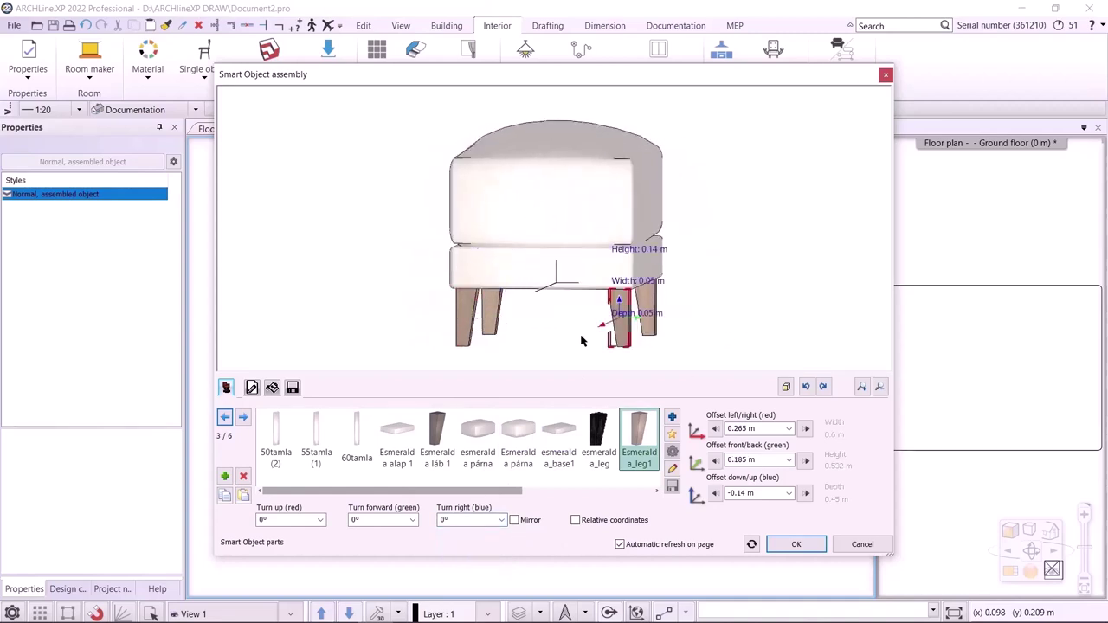
{"action": "left_click", "coordinate": [502, 521]}
{"action": "left_click", "coordinate": [443, 560]}
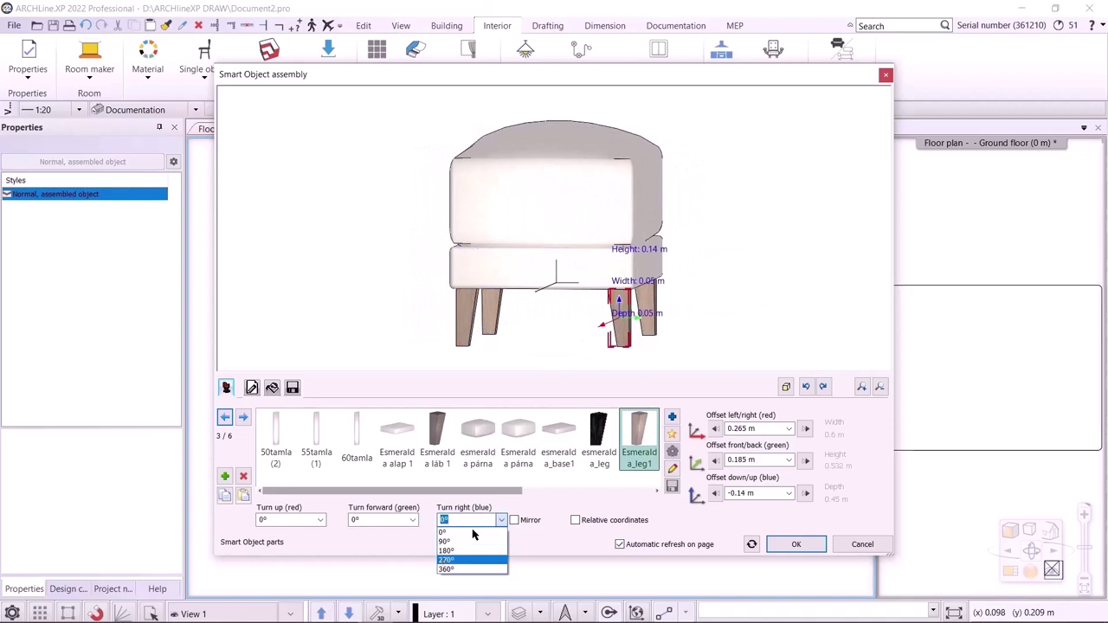
{"action": "left_click_drag", "start_coordinate": [720, 318], "coordinate": [655, 338]}
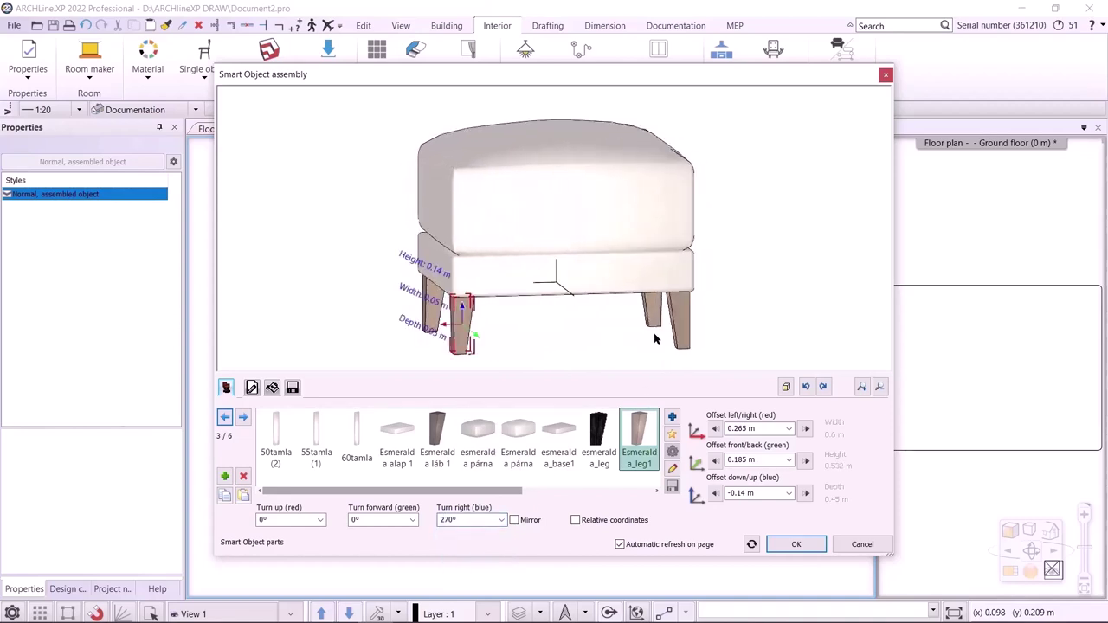
- Save the assembly as a new library item named esmeralda_puff2 in the LIVING ROOM category, puff subcategory
{"action": "left_click", "coordinate": [292, 388]}
{"action": "left_click", "coordinate": [836, 453]}
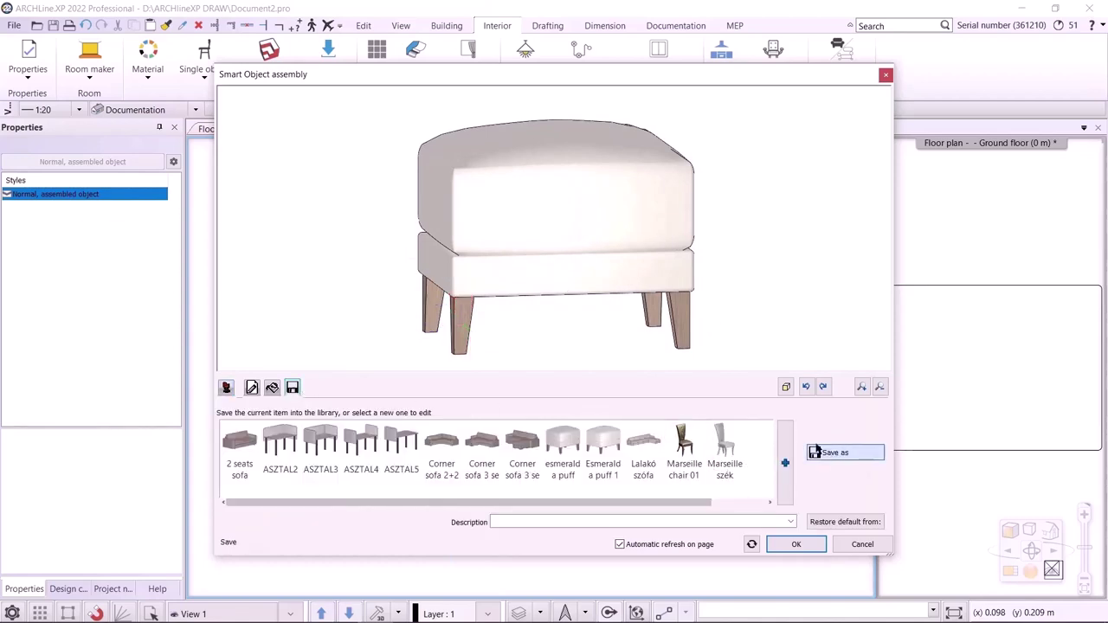
{"action": "type", "text": "esmeralda_puff2"}
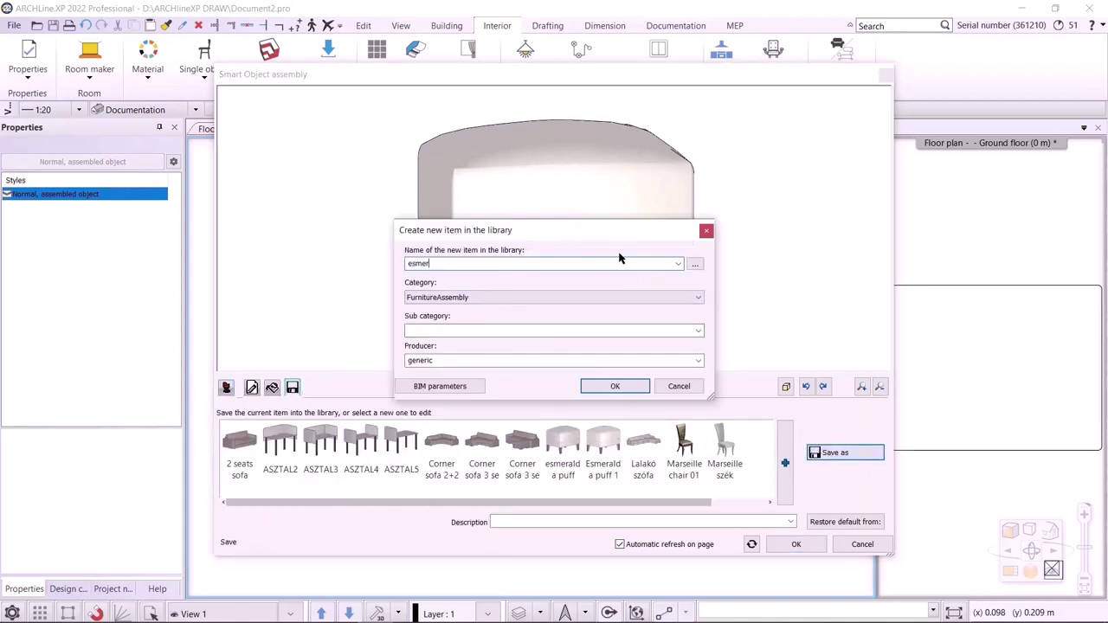
{"action": "left_click", "coordinate": [698, 297]}
{"action": "left_click", "coordinate": [505, 423]}
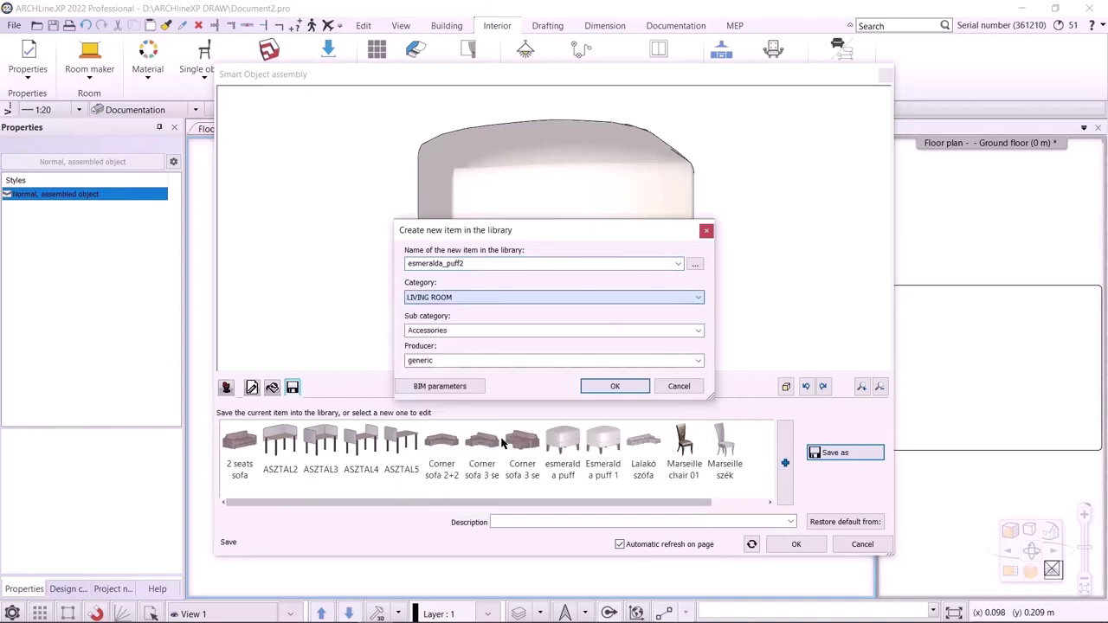
{"action": "left_click", "coordinate": [698, 330]}
{"action": "left_click", "coordinate": [468, 483]}
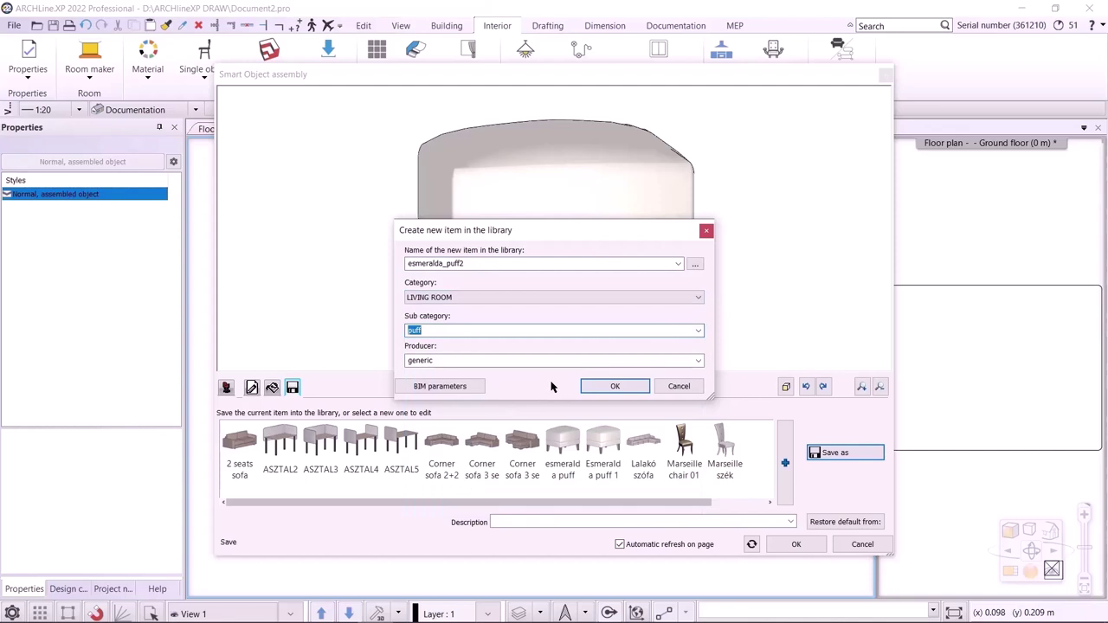
{"action": "left_click", "coordinate": [613, 388]}
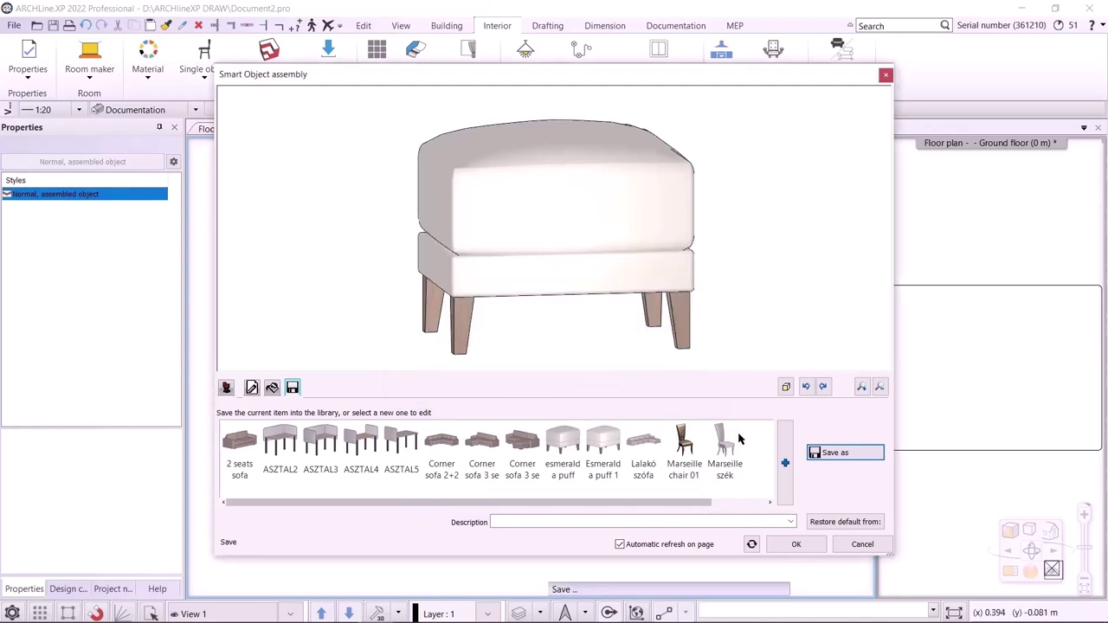
- Finish the assembly and place the stool in the 3D view beyond the separate cushion part, ending the placement
{"action": "left_click", "coordinate": [797, 545]}
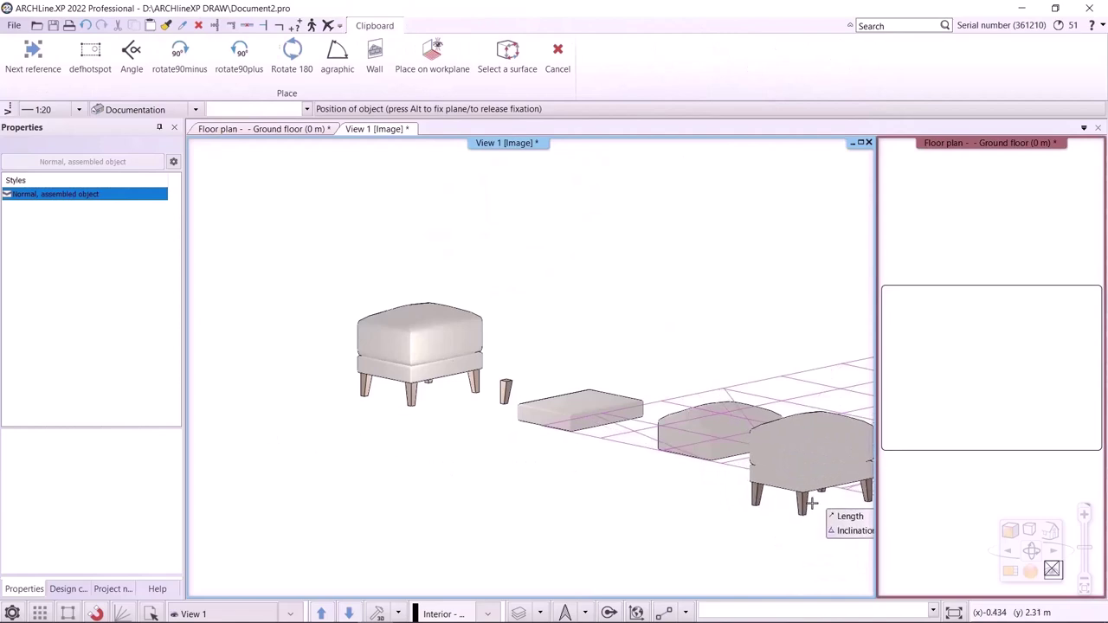
{"action": "left_click", "coordinate": [813, 503]}
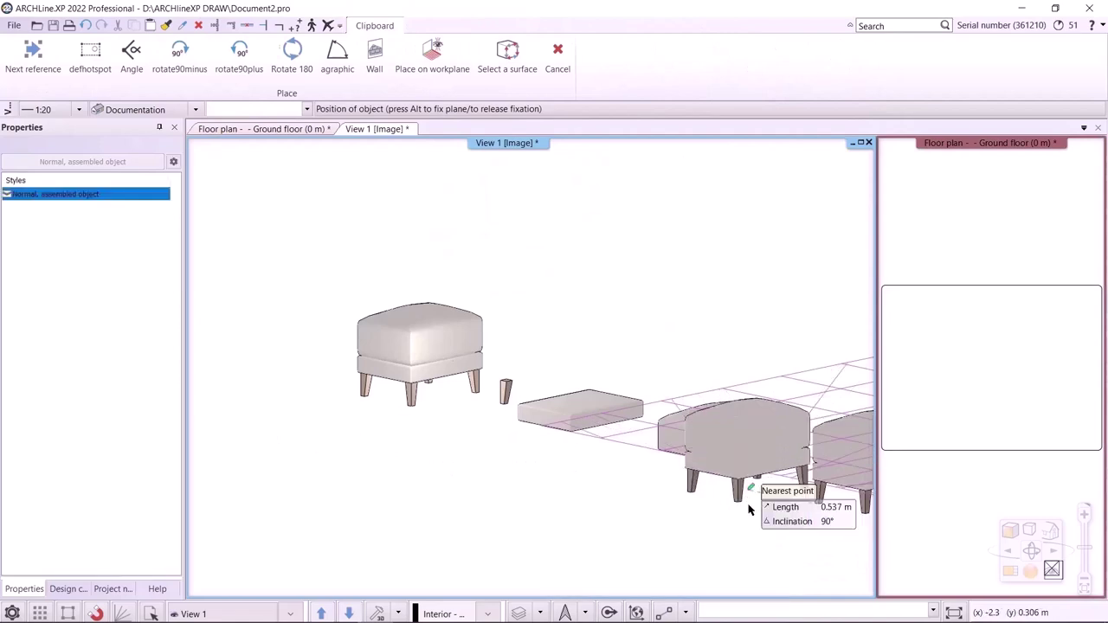
{"action": "key", "text": "Escape"}
{"action": "middle_click_drag", "start_coordinate": [829, 518], "coordinate": [640, 490]}
{"action": "scroll", "coordinate": [630, 490], "scroll_direction": "down", "scroll_amount": 1}
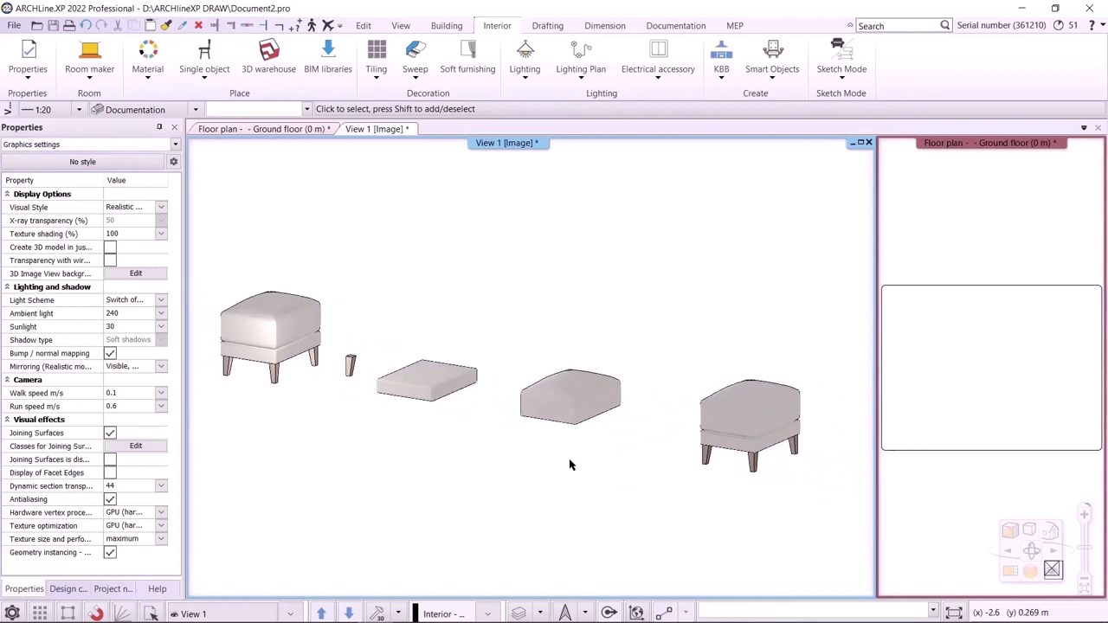
- Open the Marseille_szek project from the 2022 > Kozepfoku_Tanfolyam > 6_Upholstered furniture folder
{"action": "left_click", "coordinate": [14, 25]}
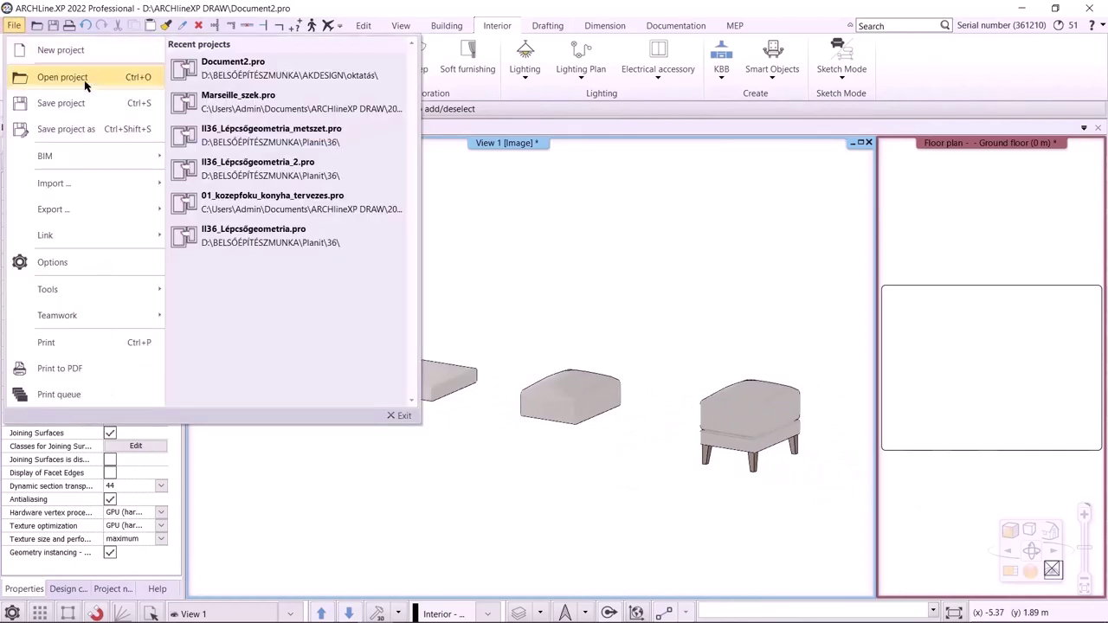
{"action": "left_click", "coordinate": [84, 83]}
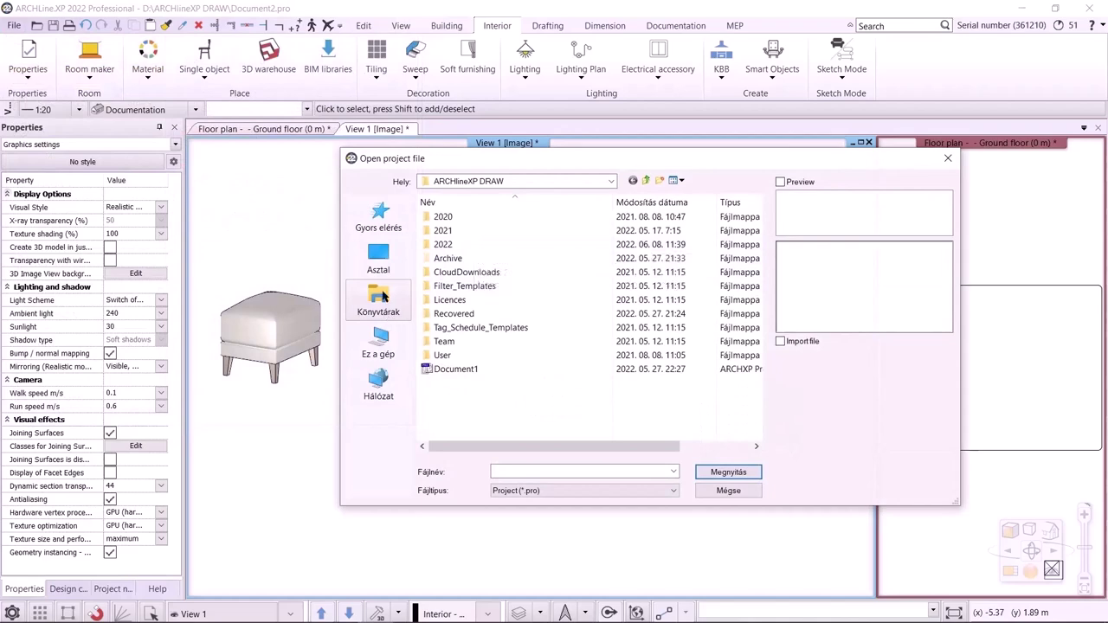
{"action": "left_click", "coordinate": [384, 296]}
{"action": "double_click", "coordinate": [649, 217]}
{"action": "double_click", "coordinate": [468, 280]}
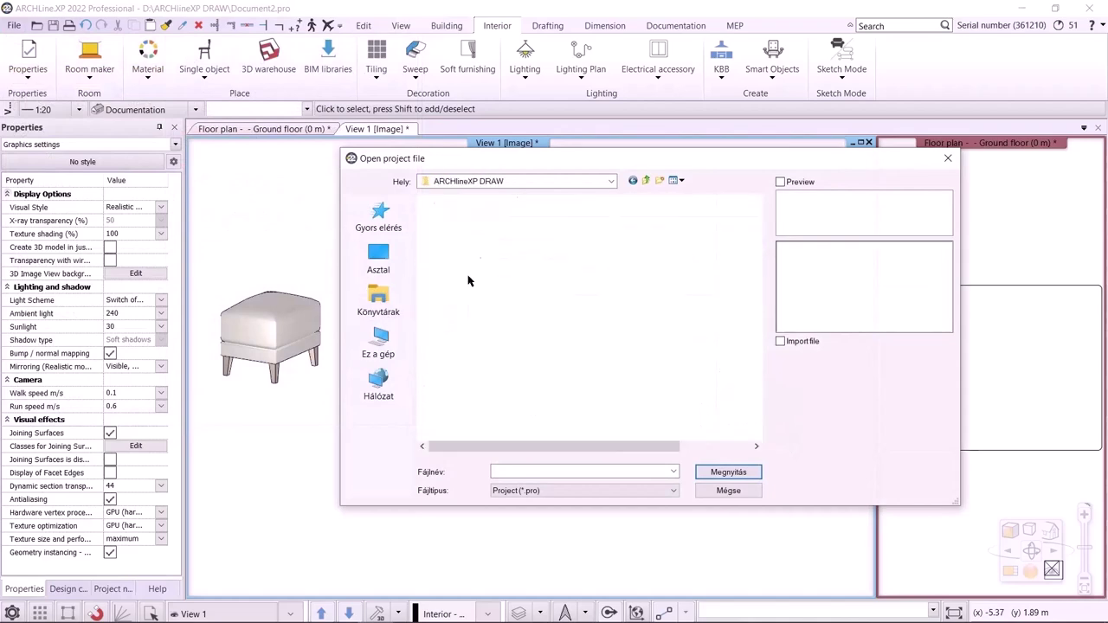
{"action": "double_click", "coordinate": [457, 244]}
{"action": "double_click", "coordinate": [468, 259]}
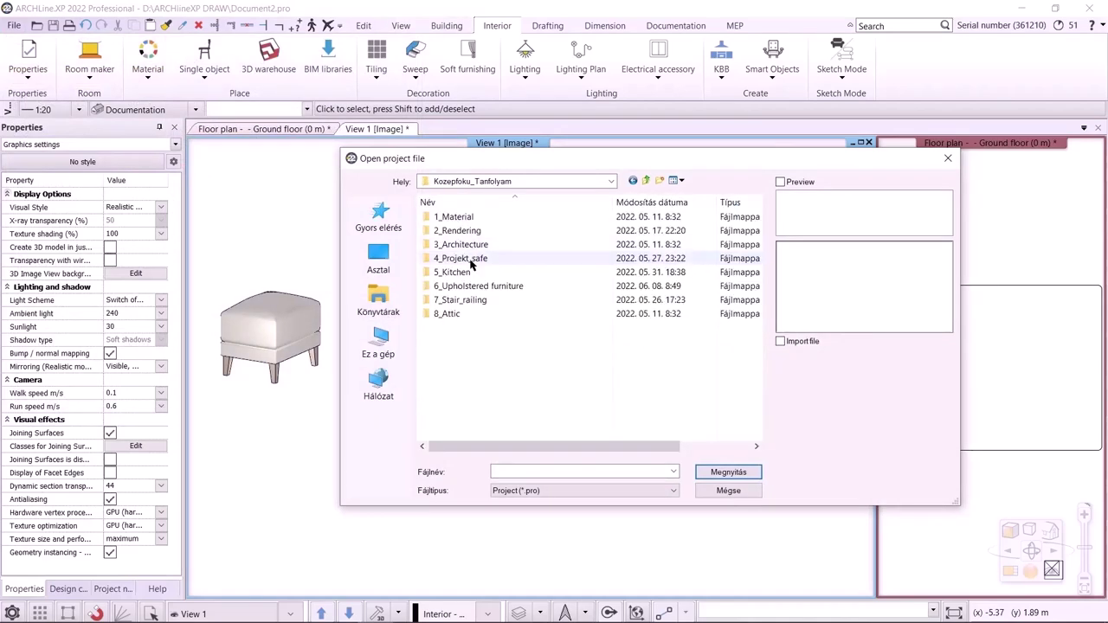
{"action": "double_click", "coordinate": [478, 286]}
{"action": "left_click", "coordinate": [471, 245]}
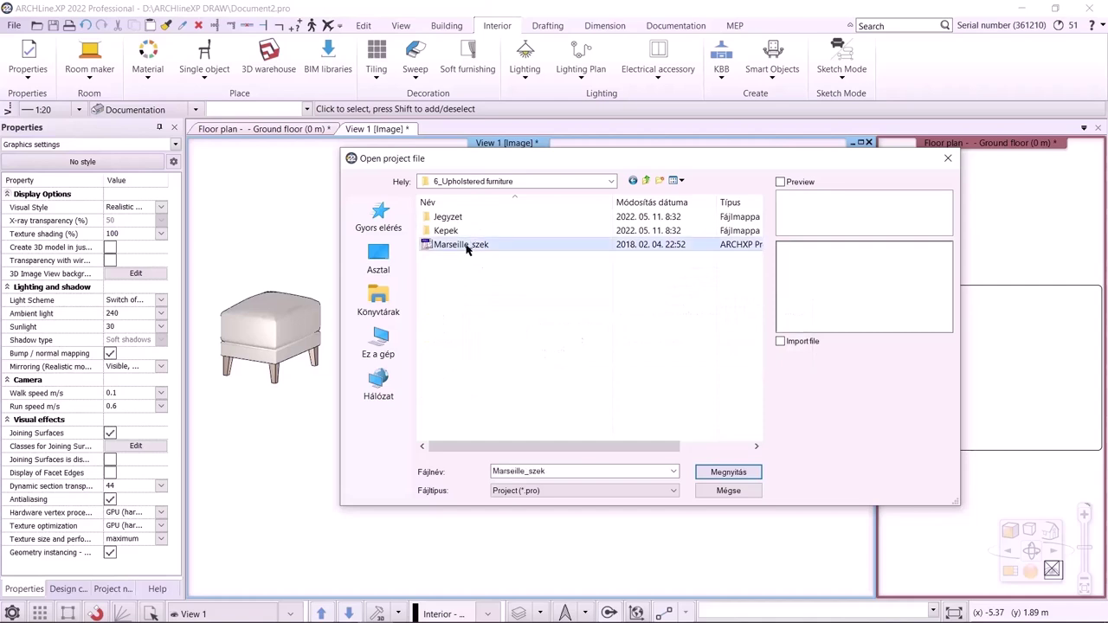
{"action": "left_click", "coordinate": [728, 472]}
{"action": "left_click", "coordinate": [476, 495]}
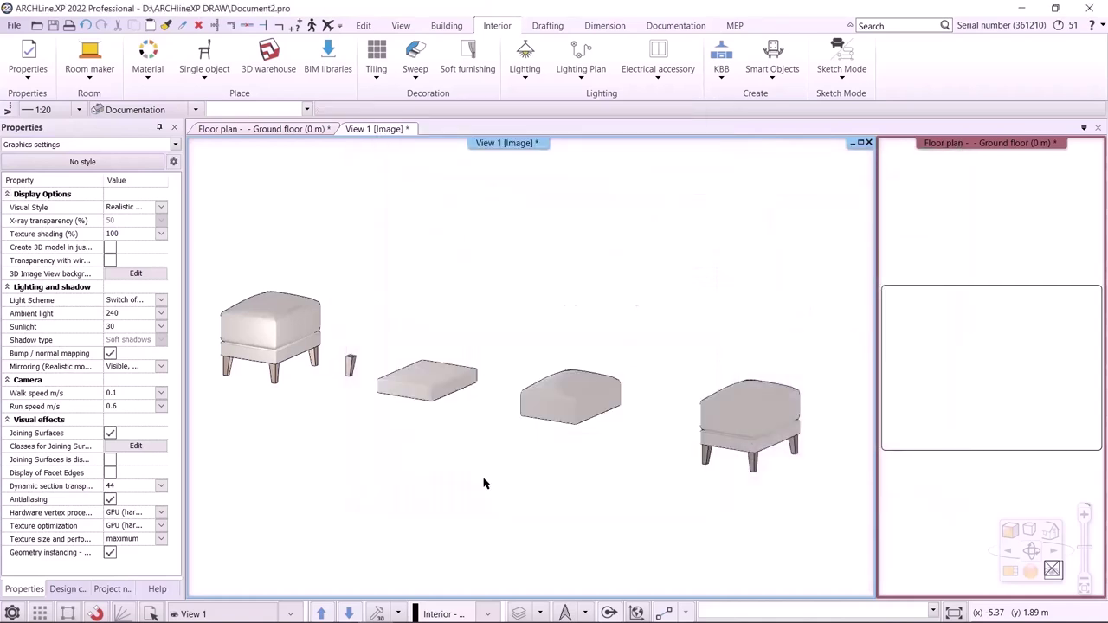
{"action": "left_click", "coordinate": [574, 350]}
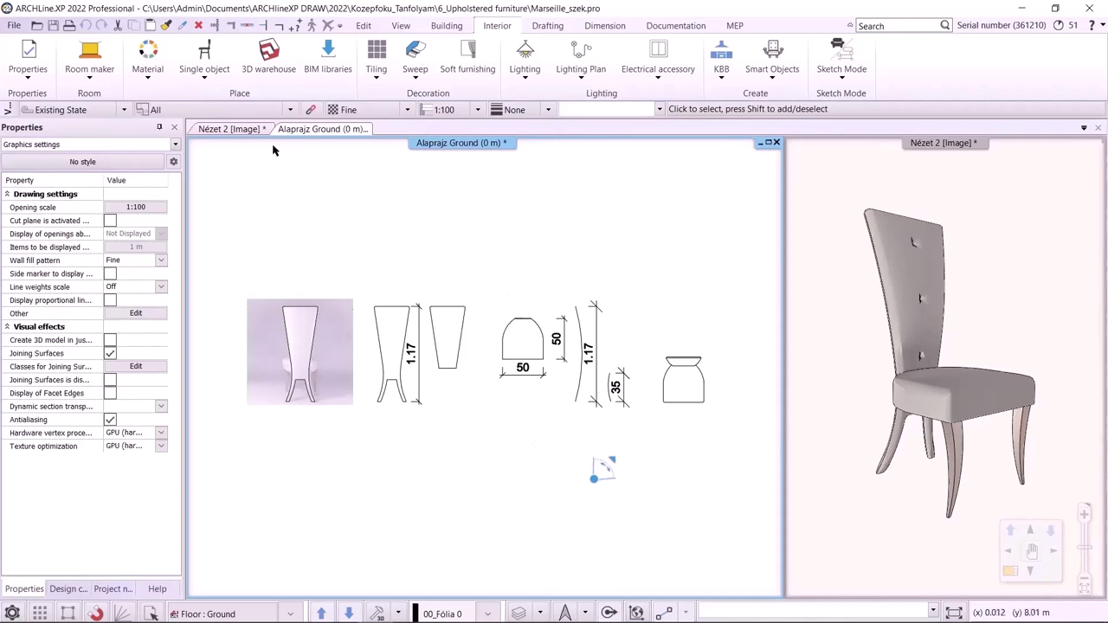
- Examine the finished chair from several sides in the 3D view Nézet 2, and return to the ground floor plan
{"action": "left_click", "coordinate": [232, 129]}
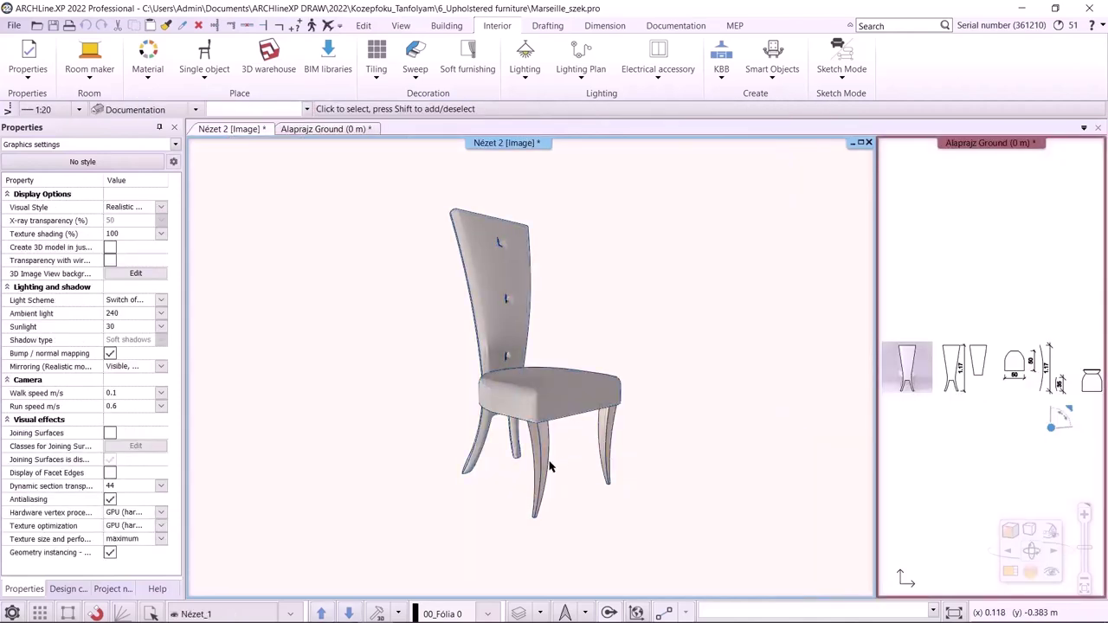
{"action": "left_click_drag", "start_coordinate": [448, 459], "coordinate": [589, 468]}
{"action": "left_click_drag", "start_coordinate": [1031, 375], "coordinate": [1032, 368]}
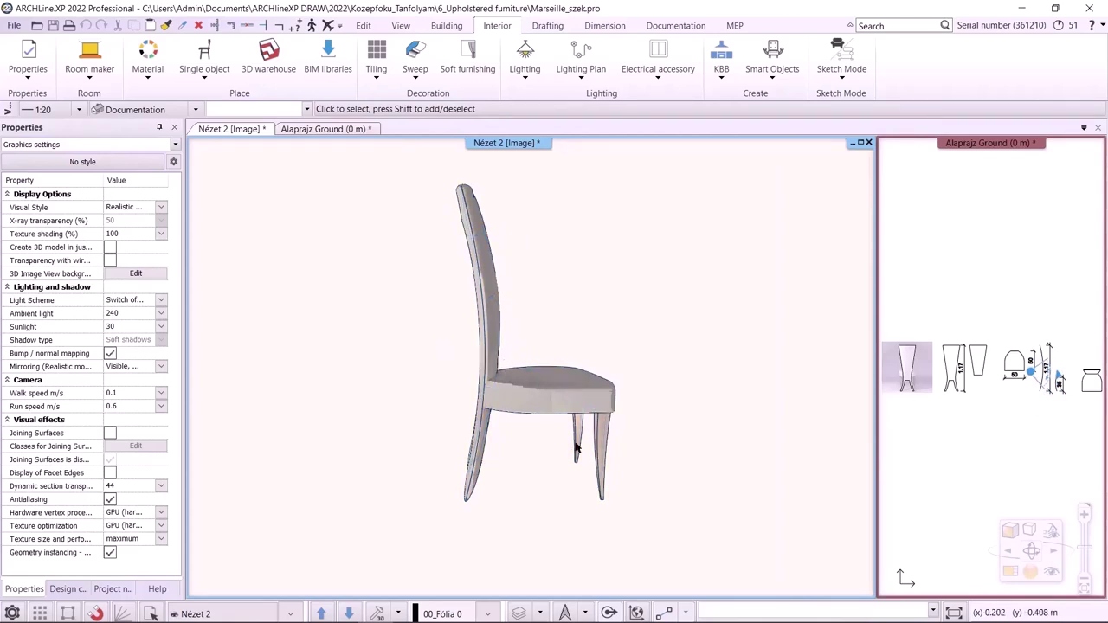
{"action": "middle_click_drag", "start_coordinate": [655, 517], "coordinate": [546, 527]}
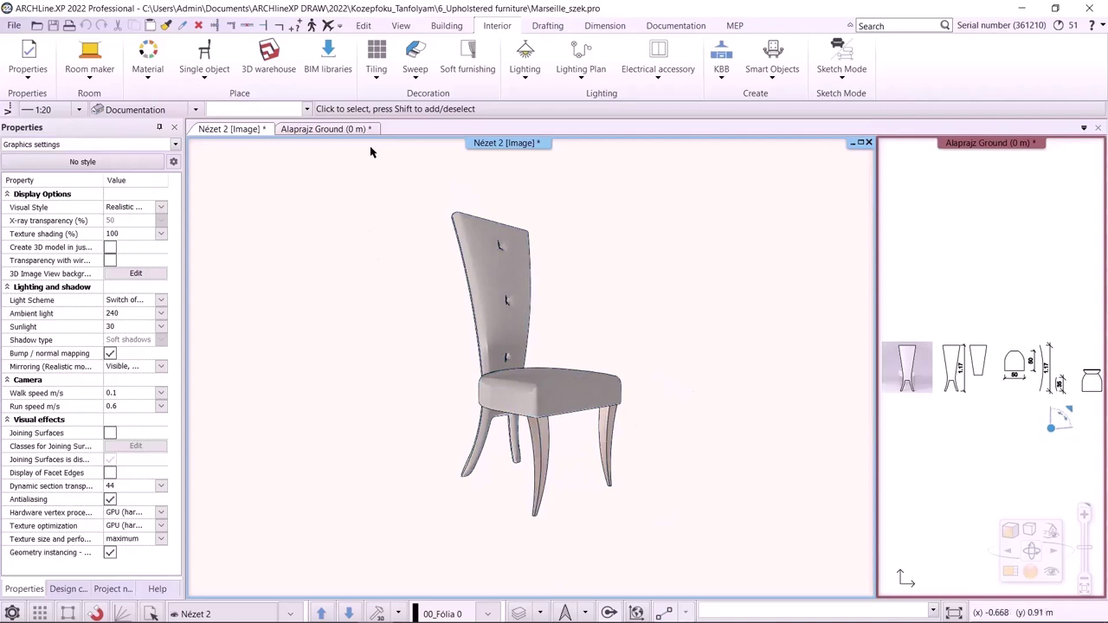
{"action": "left_click", "coordinate": [352, 130]}
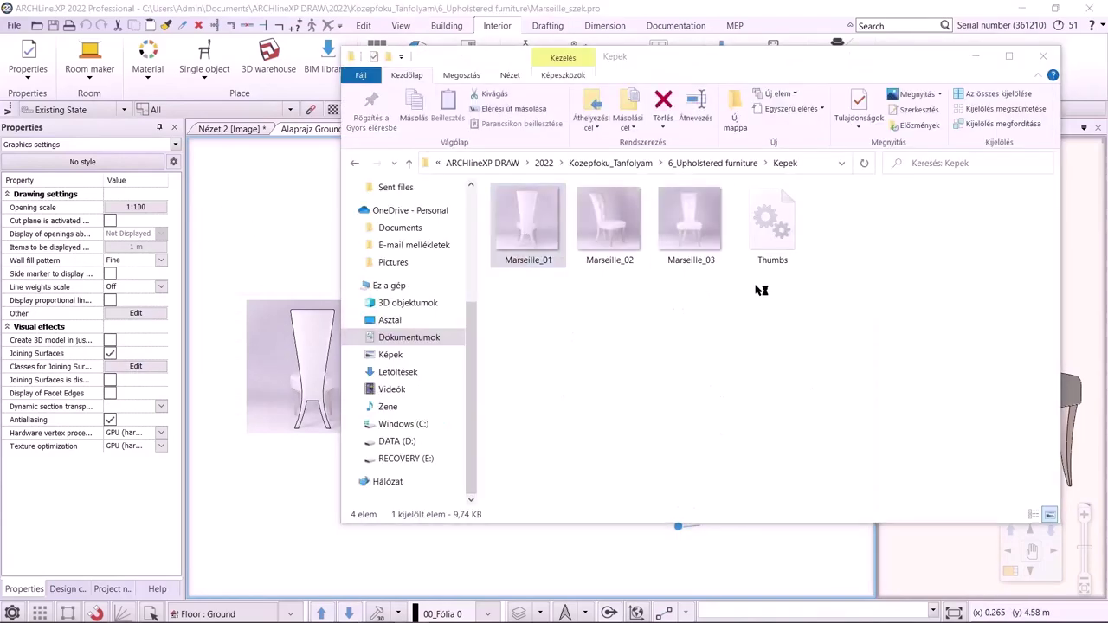
- View the reference photos Marseille_01, Marseille_02 and Marseille_03 from the Kepek folder in the photo viewer, and close it
{"action": "key", "text": "Return"}
{"action": "key", "text": "Right"}
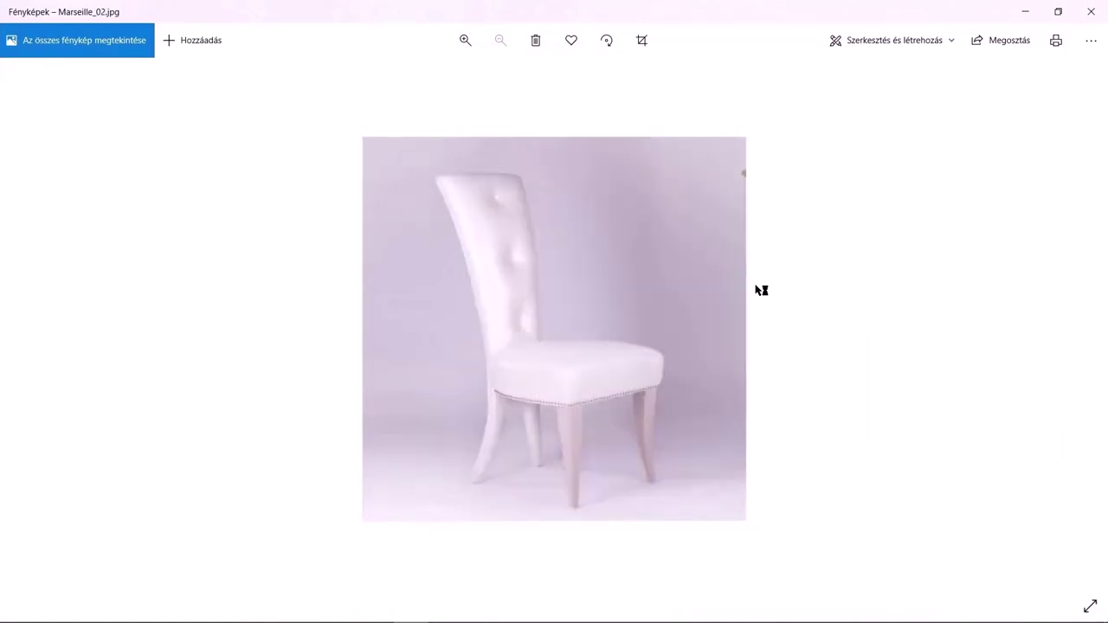
{"action": "key", "text": "Right"}
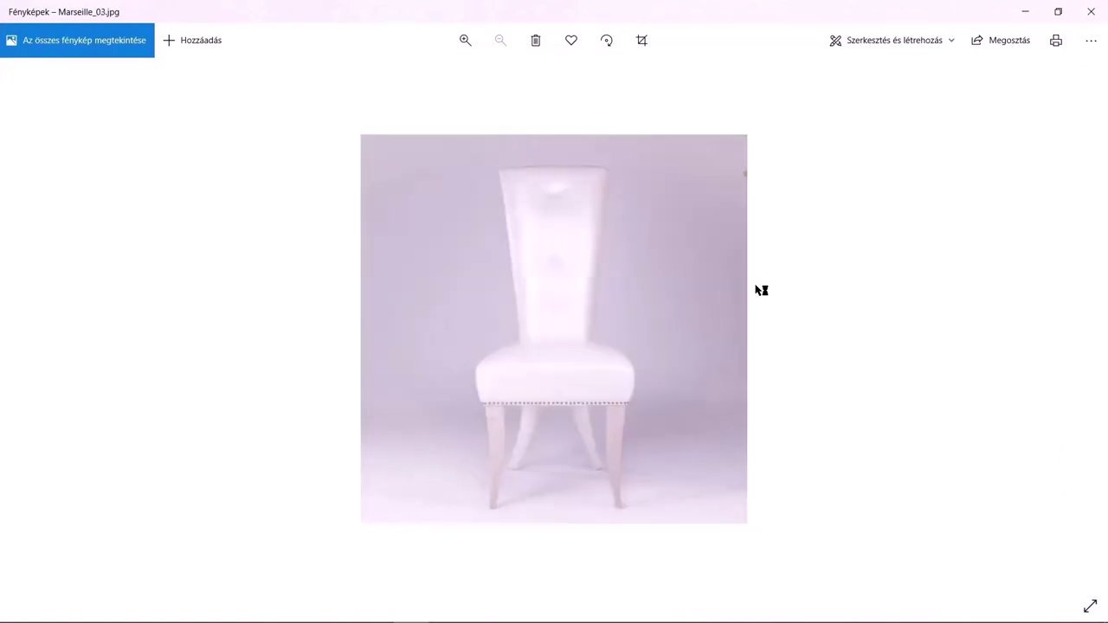
{"action": "key", "text": "Left"}
{"action": "key", "text": "Left"}
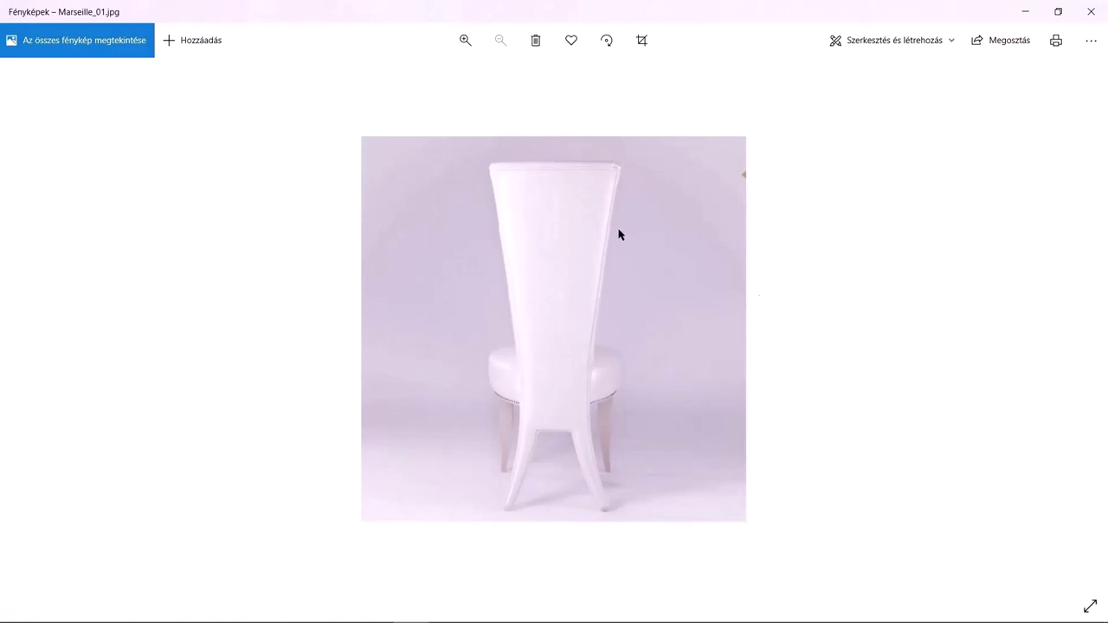
{"action": "scroll", "coordinate": [618, 217], "scroll_direction": "up", "scroll_amount": 1}
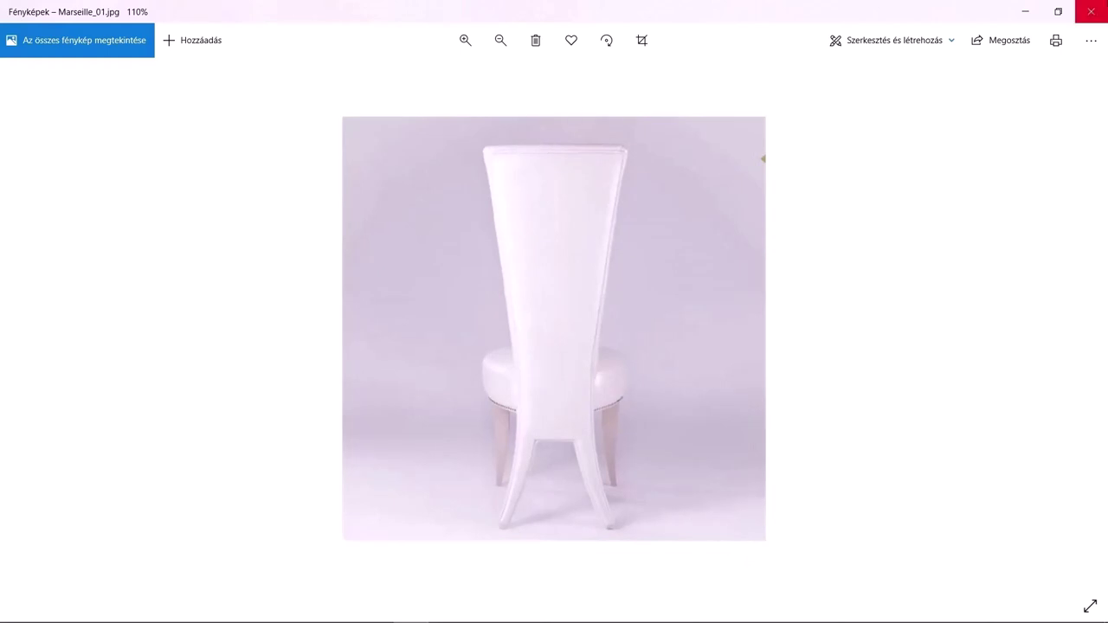
{"action": "left_click", "coordinate": [1091, 11]}
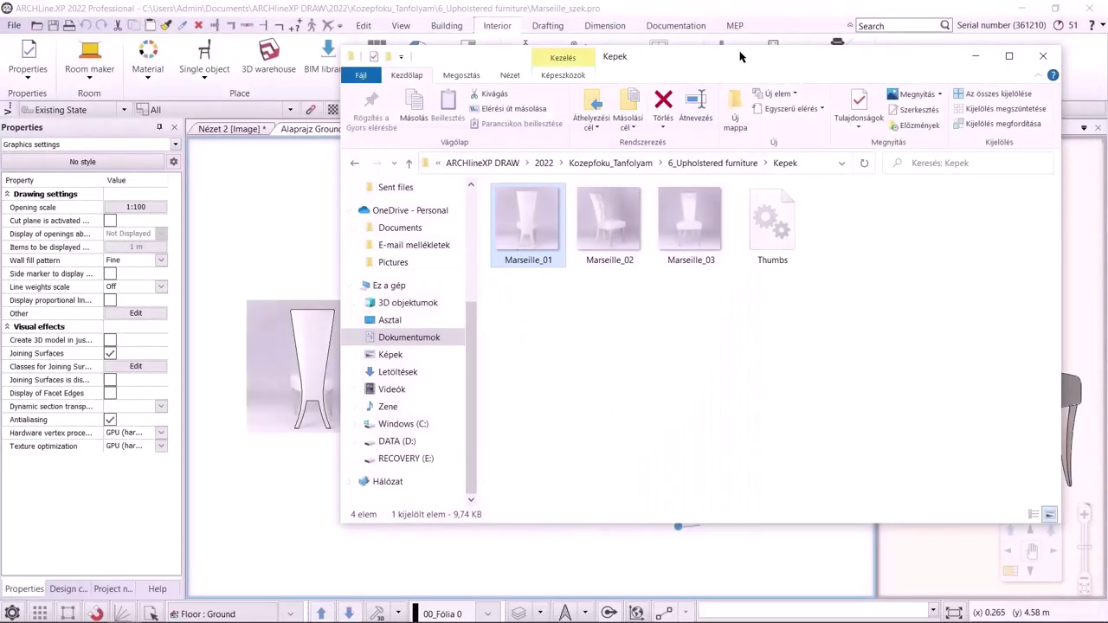
- Insert the Marseille_01 photo from the Kepek folder into the floor plan, below the existing chair picture
{"action": "left_click_drag", "start_coordinate": [741, 57], "coordinate": [822, 81]}
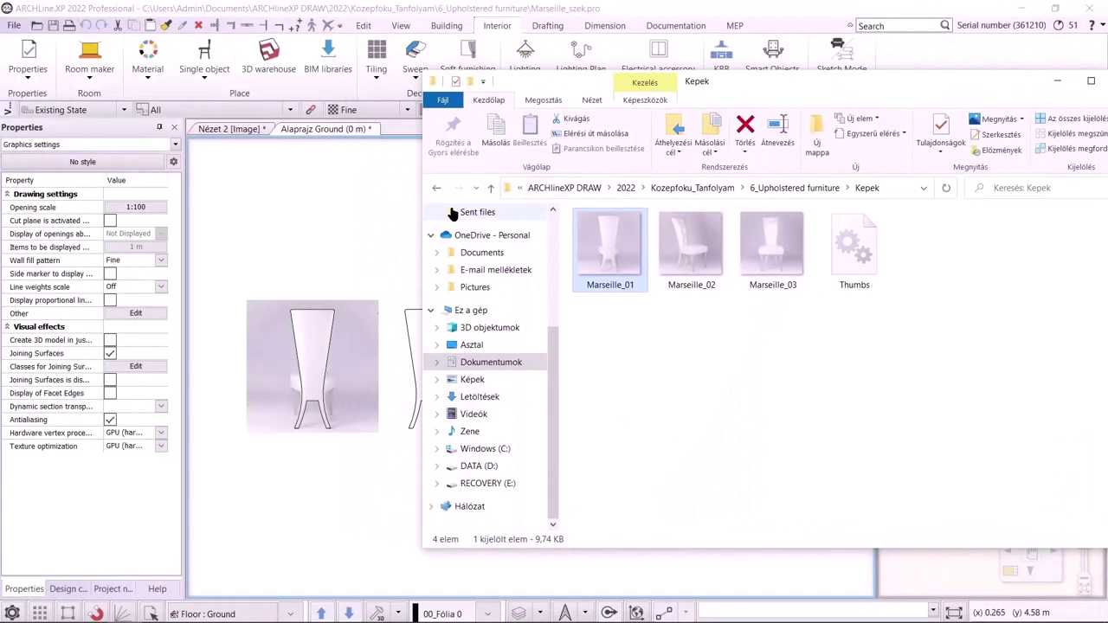
{"action": "left_click_drag", "start_coordinate": [639, 256], "coordinate": [264, 590]}
{"action": "left_click", "coordinate": [263, 588]}
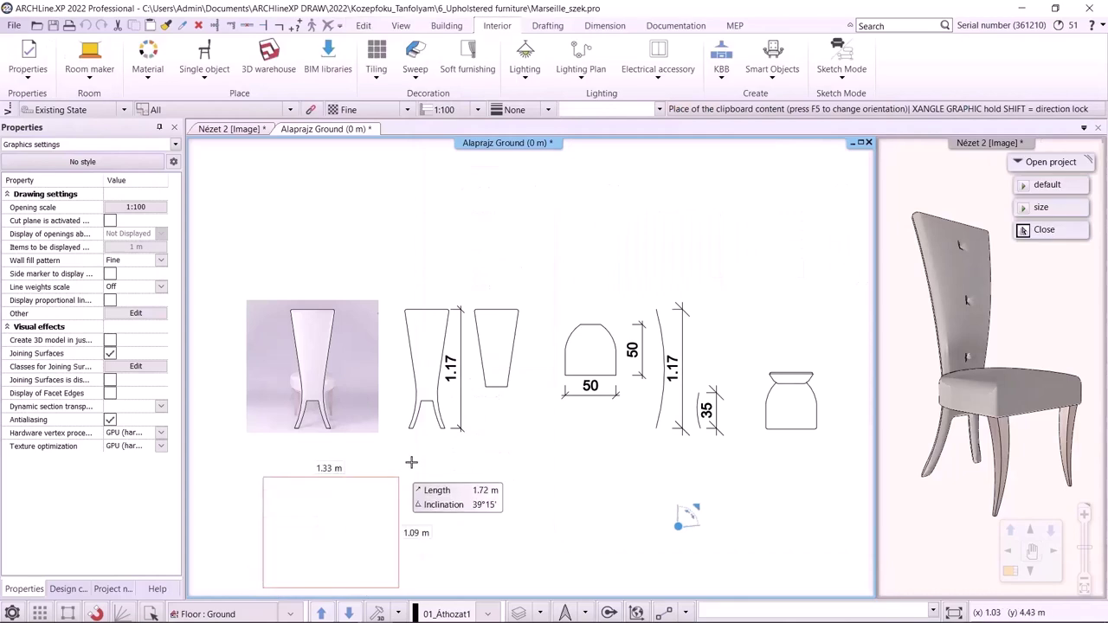
{"action": "left_click", "coordinate": [415, 453]}
- Move the inserted Marseille_01 photo further down and away from the existing chair drawings
{"action": "middle_click_drag", "start_coordinate": [433, 507], "coordinate": [533, 381]}
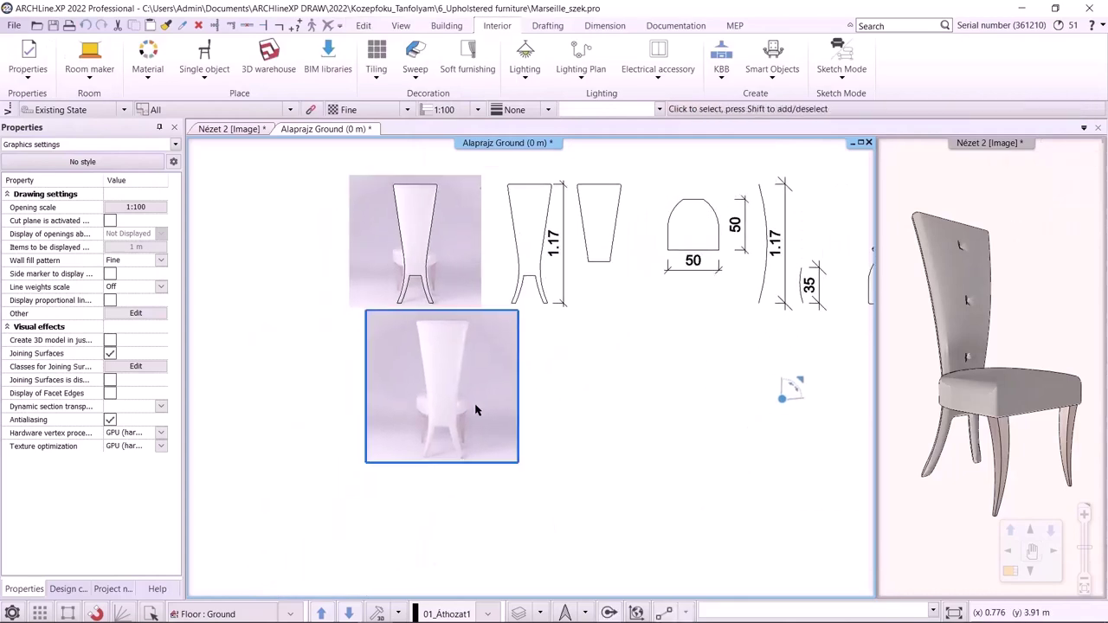
{"action": "left_click", "coordinate": [445, 383]}
{"action": "right_click", "coordinate": [444, 383]}
{"action": "left_click", "coordinate": [461, 402]}
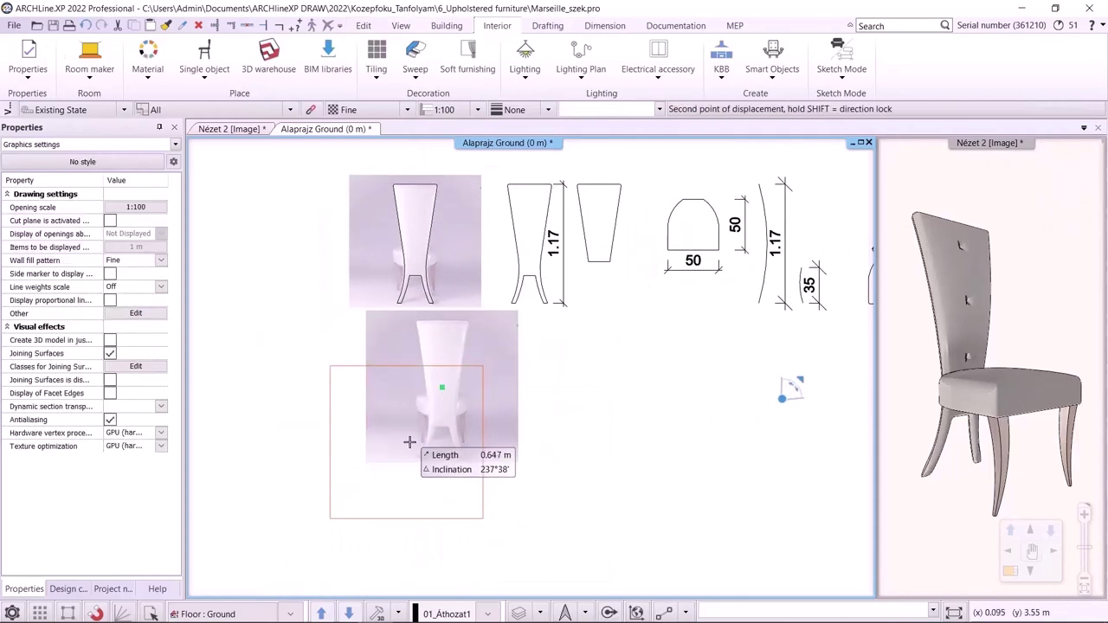
{"action": "left_click", "coordinate": [417, 441]}
{"action": "key", "text": "Escape"}
- Calibrate the inserted chair photo to real size with a vertical reference line from the back leg's foot to the backrest's upper edge
{"action": "middle_click_drag", "start_coordinate": [406, 481], "coordinate": [493, 432]}
{"action": "scroll", "coordinate": [527, 434], "scroll_direction": "up", "scroll_amount": 4}
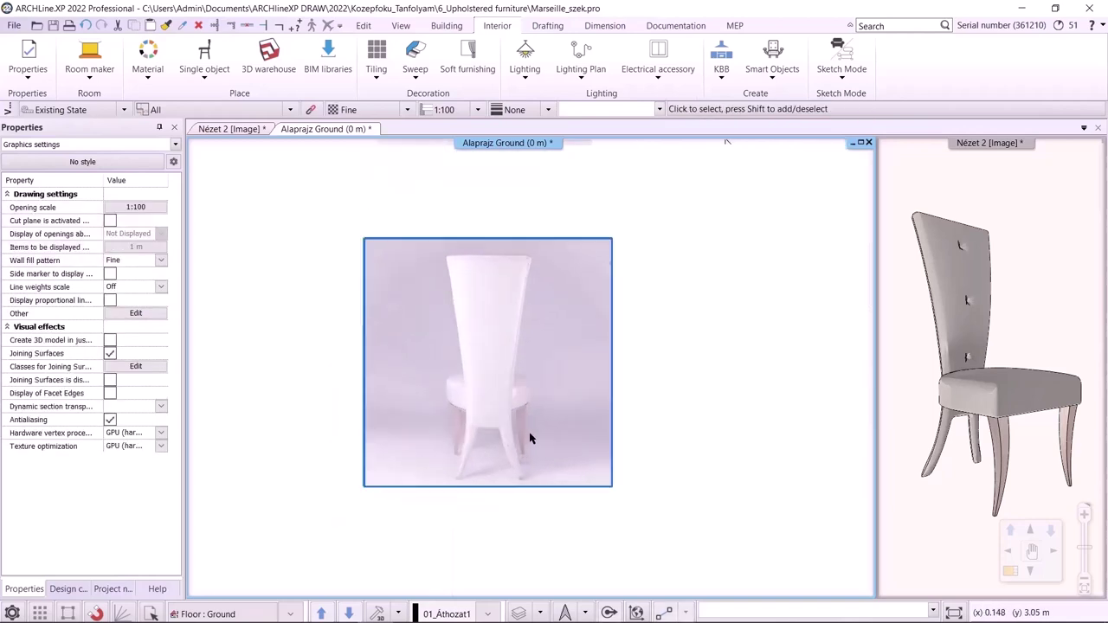
{"action": "middle_click_drag", "start_coordinate": [511, 330], "coordinate": [538, 418]}
{"action": "scroll", "coordinate": [540, 419], "scroll_direction": "down", "scroll_amount": 1}
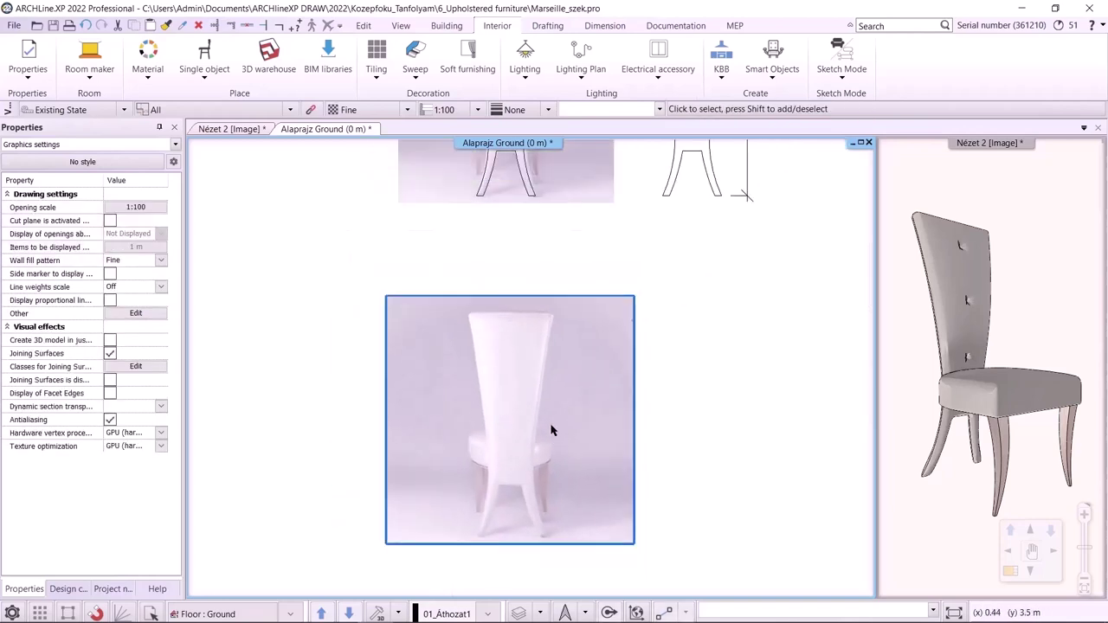
{"action": "right_click", "coordinate": [613, 355]}
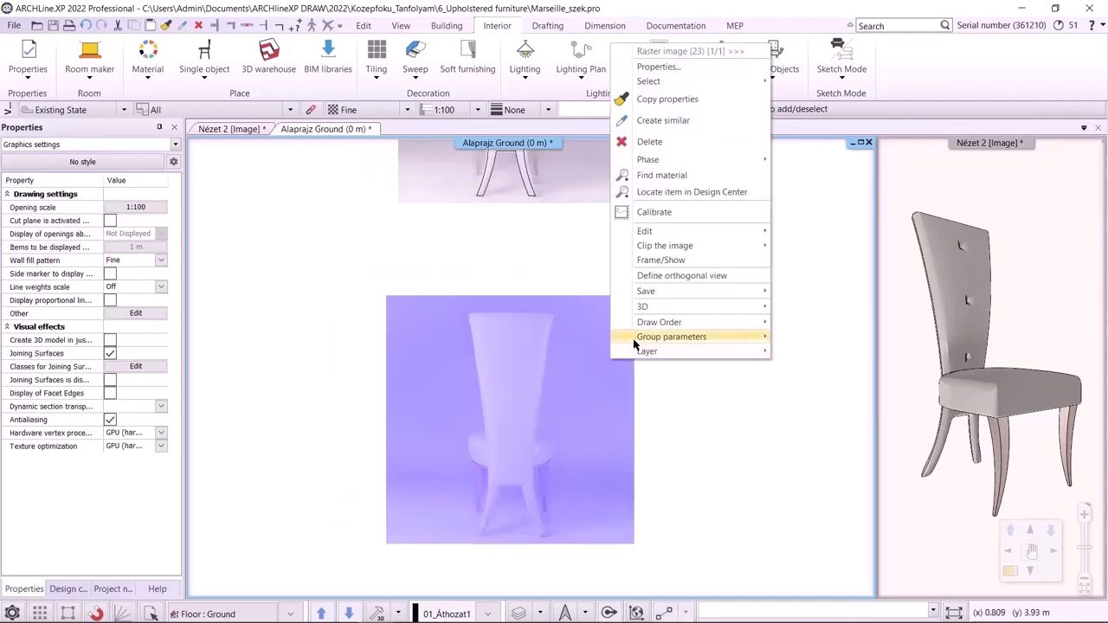
{"action": "left_click", "coordinate": [654, 213]}
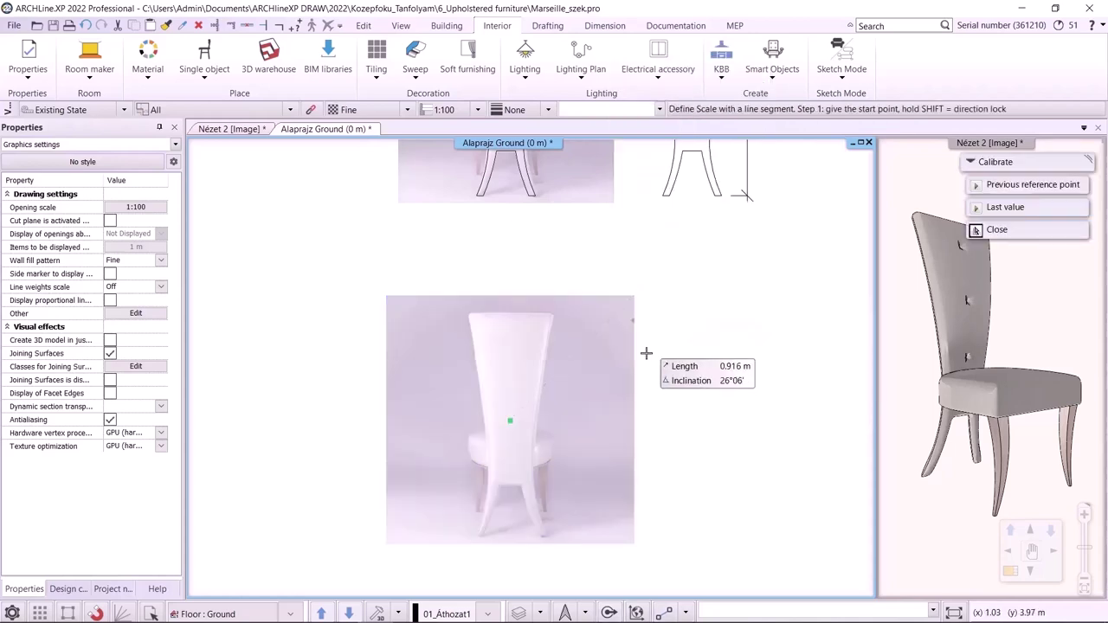
{"action": "left_click", "coordinate": [510, 421]}
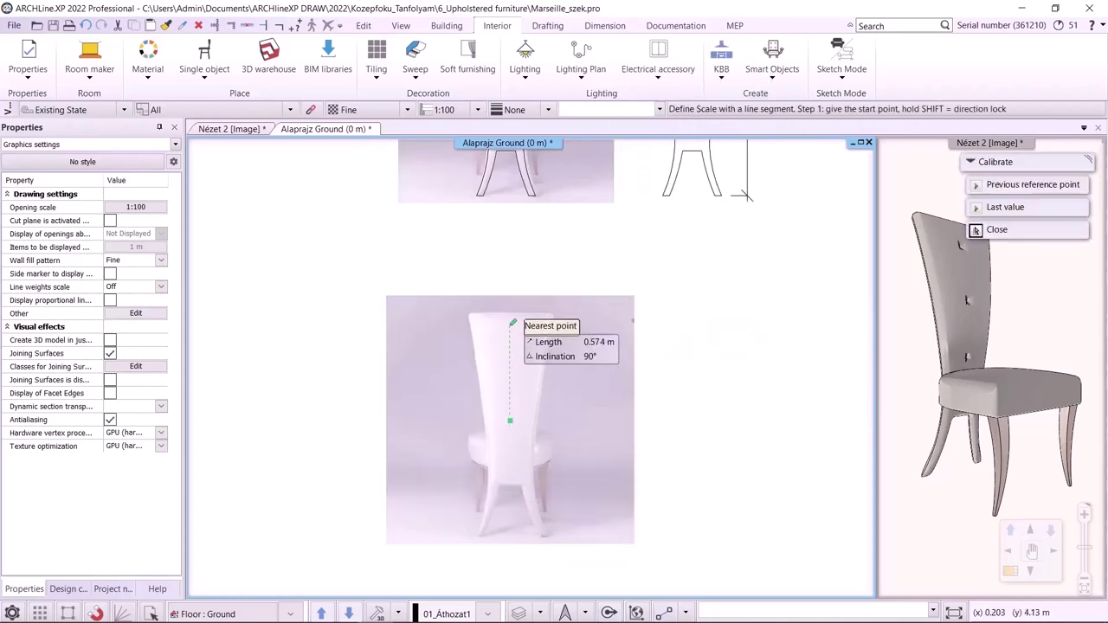
{"action": "scroll", "coordinate": [649, 307], "scroll_direction": "down", "scroll_amount": 1}
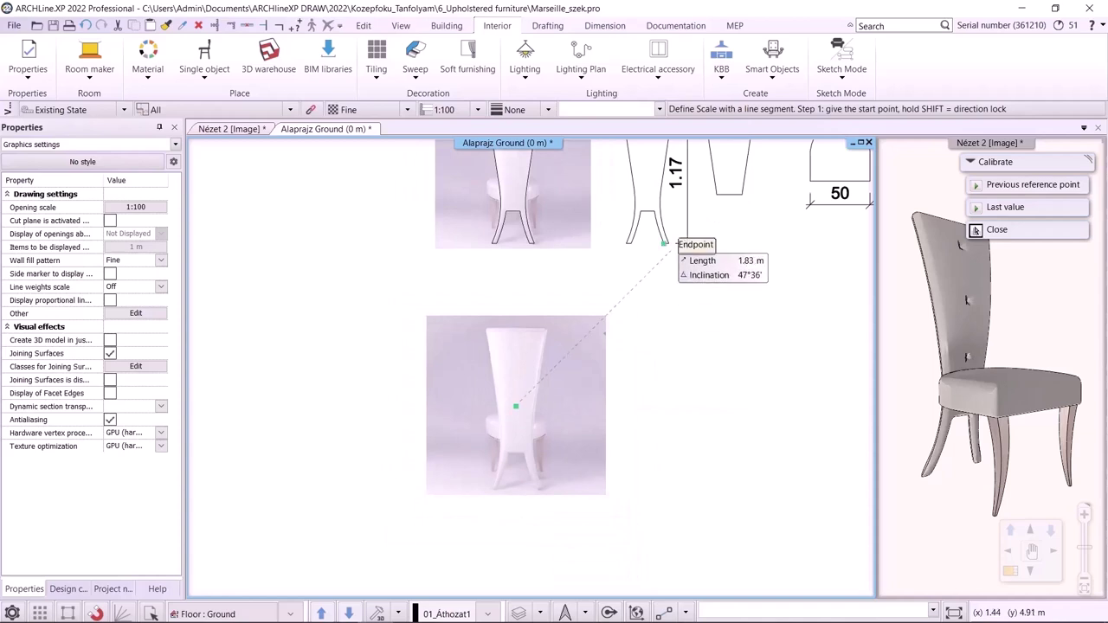
{"action": "middle_click_drag", "start_coordinate": [667, 245], "coordinate": [620, 355]}
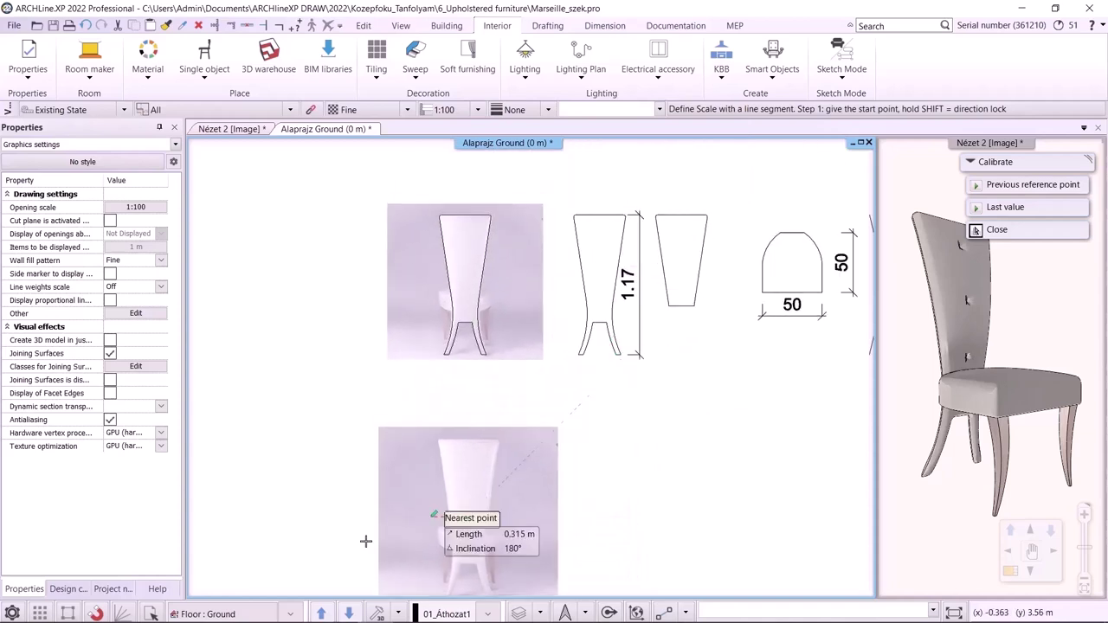
{"action": "middle_click_drag", "start_coordinate": [490, 468], "coordinate": [478, 417]}
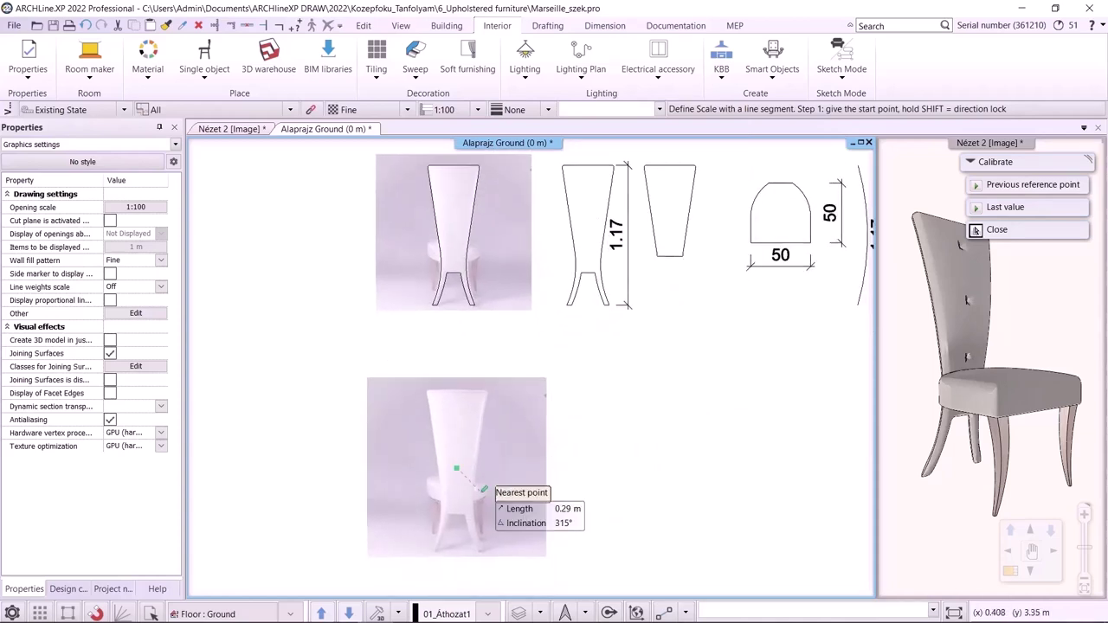
{"action": "scroll", "coordinate": [468, 459], "scroll_direction": "up", "scroll_amount": 5}
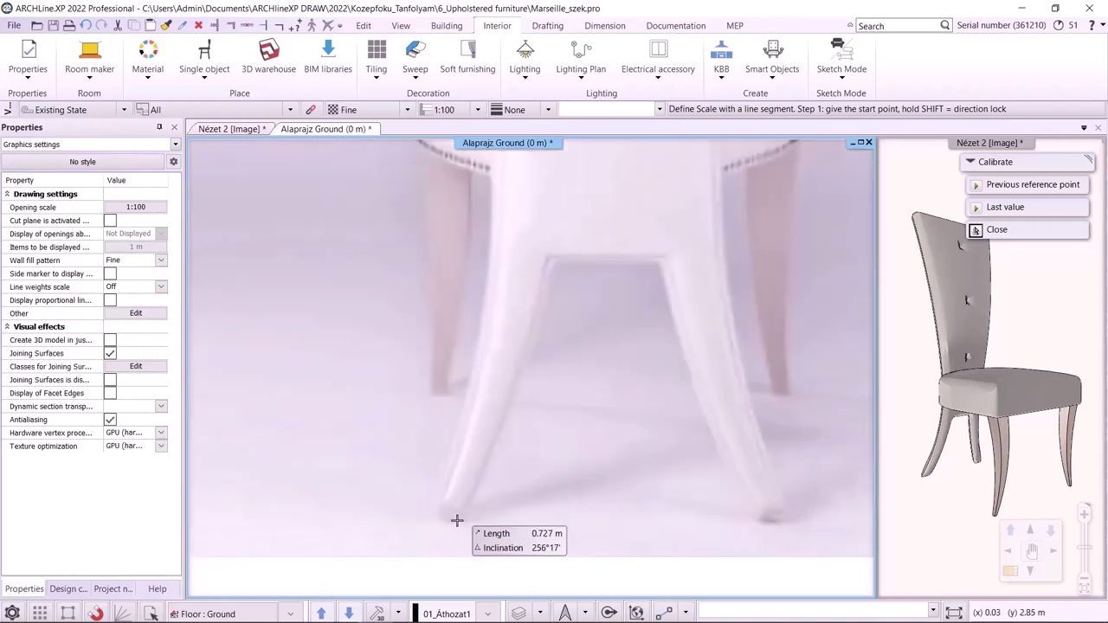
{"action": "left_click", "coordinate": [456, 521]}
{"action": "scroll", "coordinate": [456, 521], "scroll_direction": "down", "scroll_amount": 2}
{"action": "middle_click_drag", "start_coordinate": [501, 258], "coordinate": [450, 477]}
{"action": "middle_click_drag", "start_coordinate": [444, 223], "coordinate": [445, 338]}
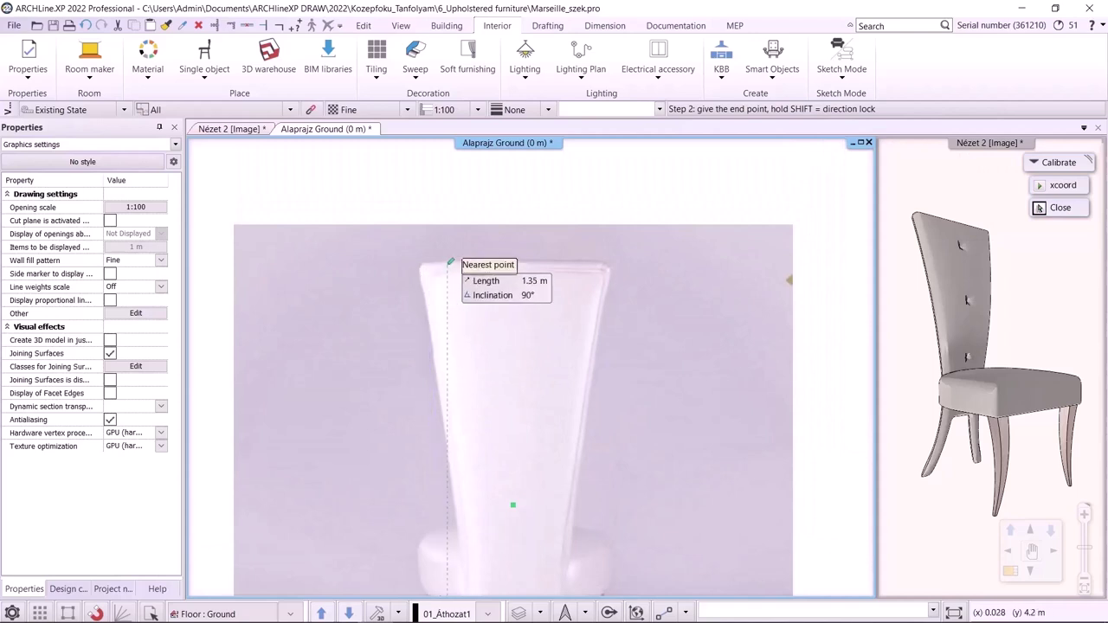
{"action": "left_click", "coordinate": [448, 268]}
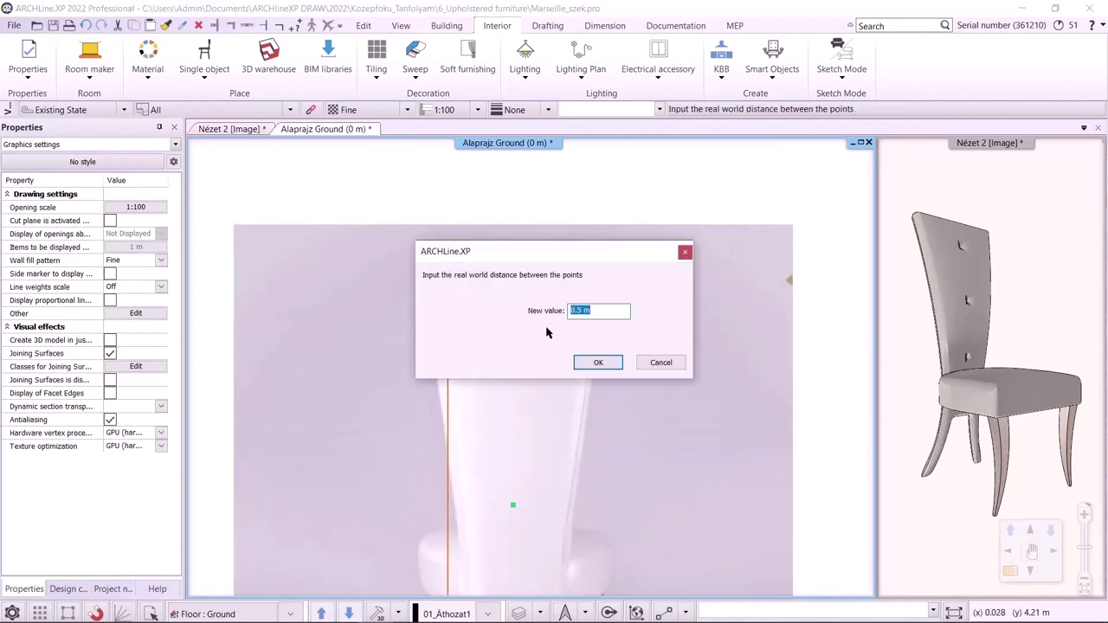
{"action": "left_click", "coordinate": [608, 363]}
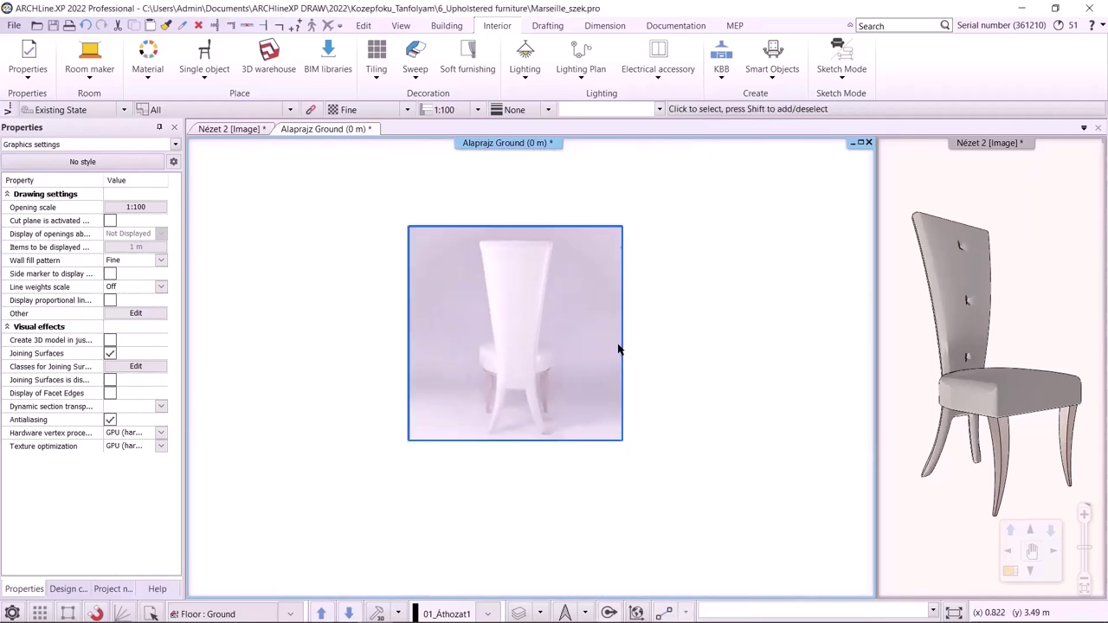
- Start a polyline midway between the backrest's two upper corners and trace the right half of its upper edge, about 0.193 m long
{"action": "scroll", "coordinate": [619, 349], "scroll_direction": "up", "scroll_amount": 1}
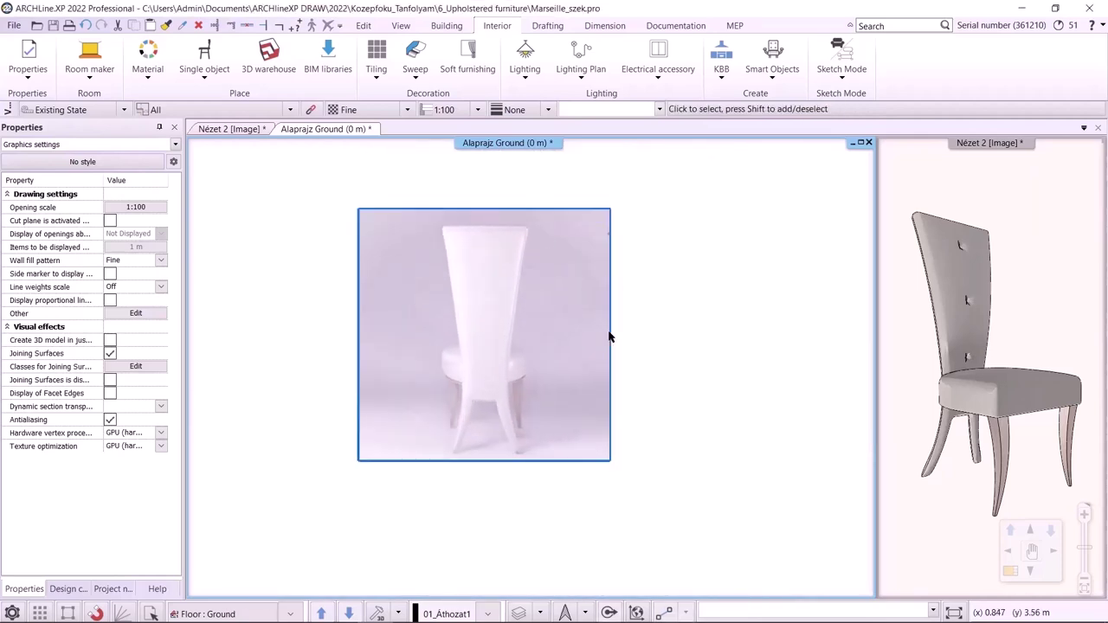
{"action": "left_click", "coordinate": [548, 25]}
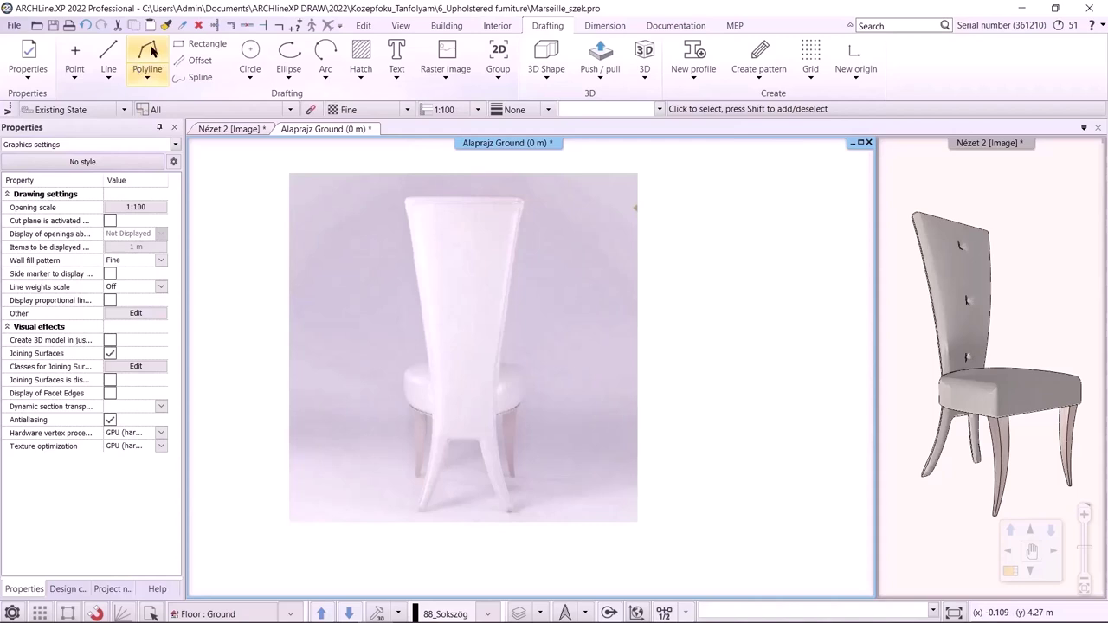
{"action": "left_click", "coordinate": [149, 53]}
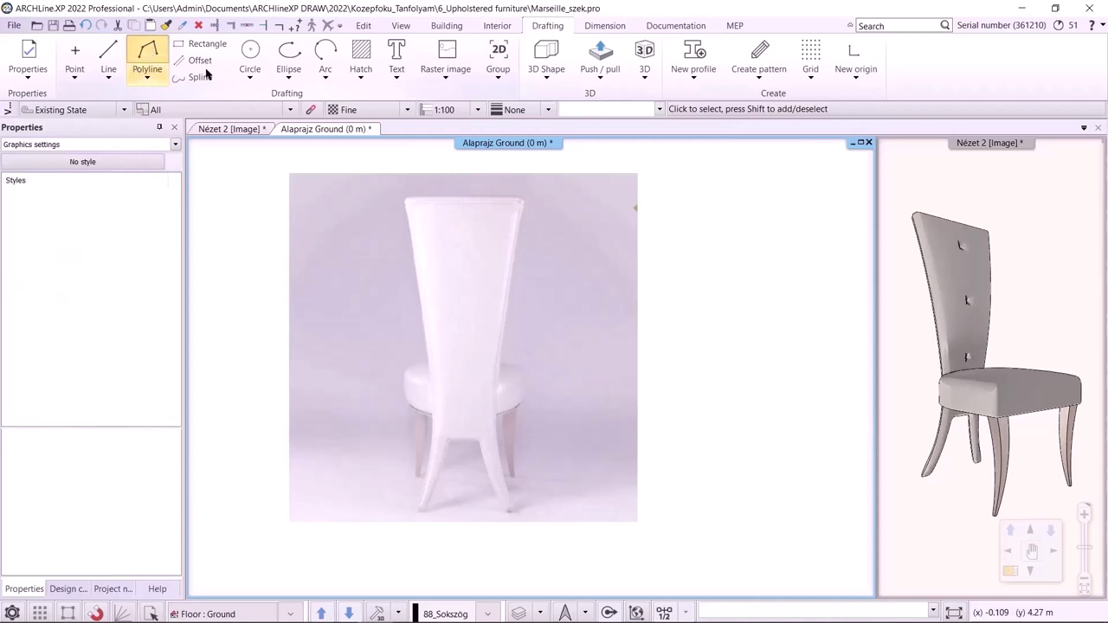
{"action": "left_click", "coordinate": [665, 613]}
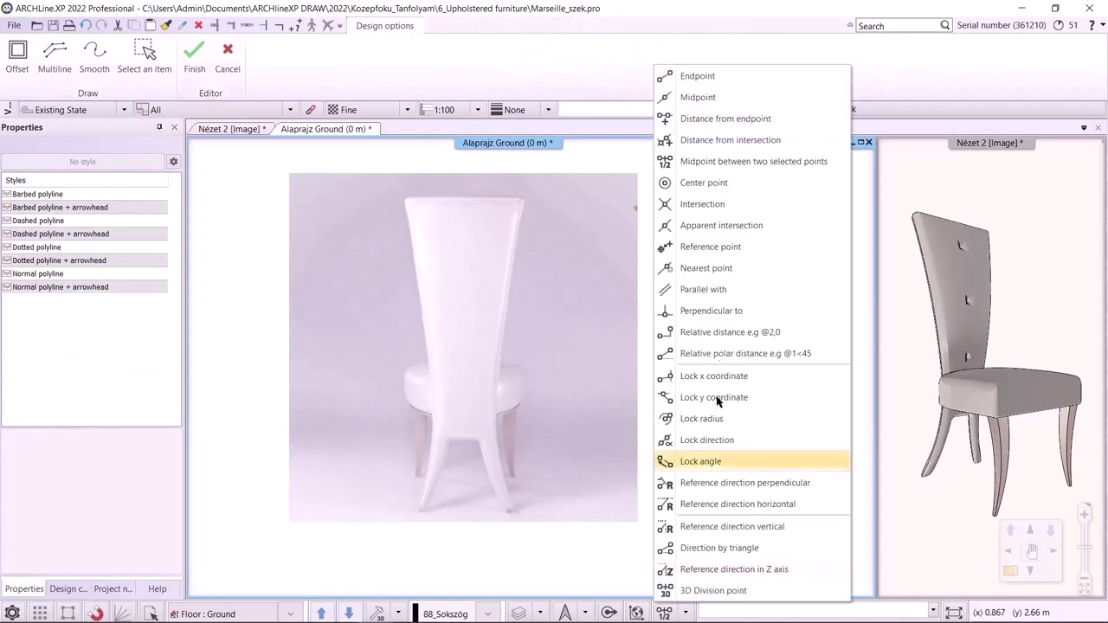
{"action": "left_click", "coordinate": [703, 163]}
{"action": "scroll", "coordinate": [512, 227], "scroll_direction": "up", "scroll_amount": 5}
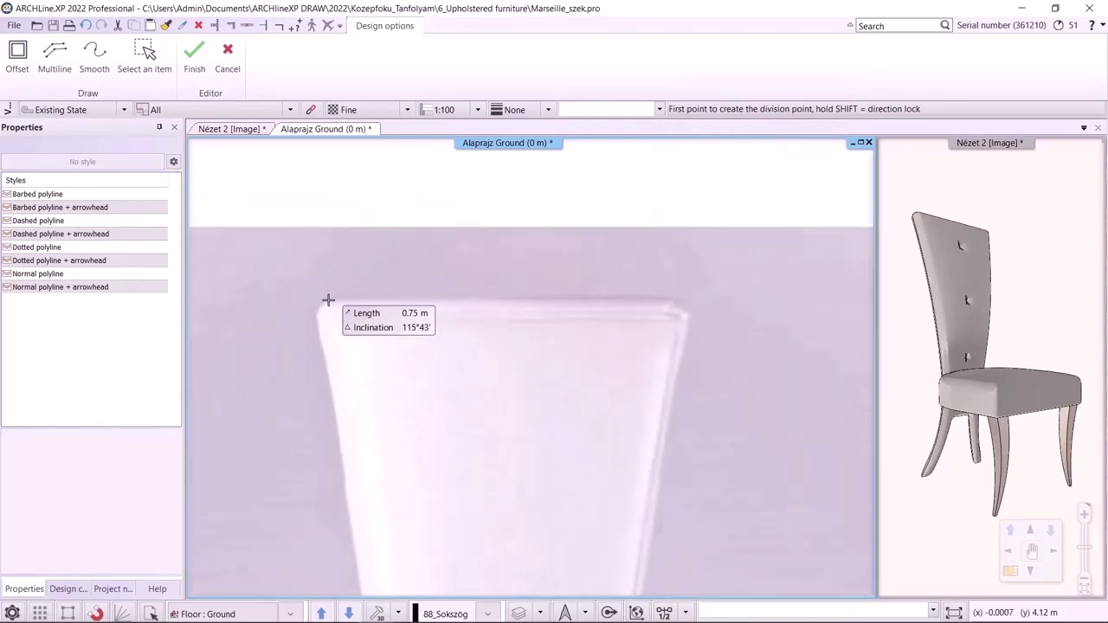
{"action": "left_click", "coordinate": [331, 301]}
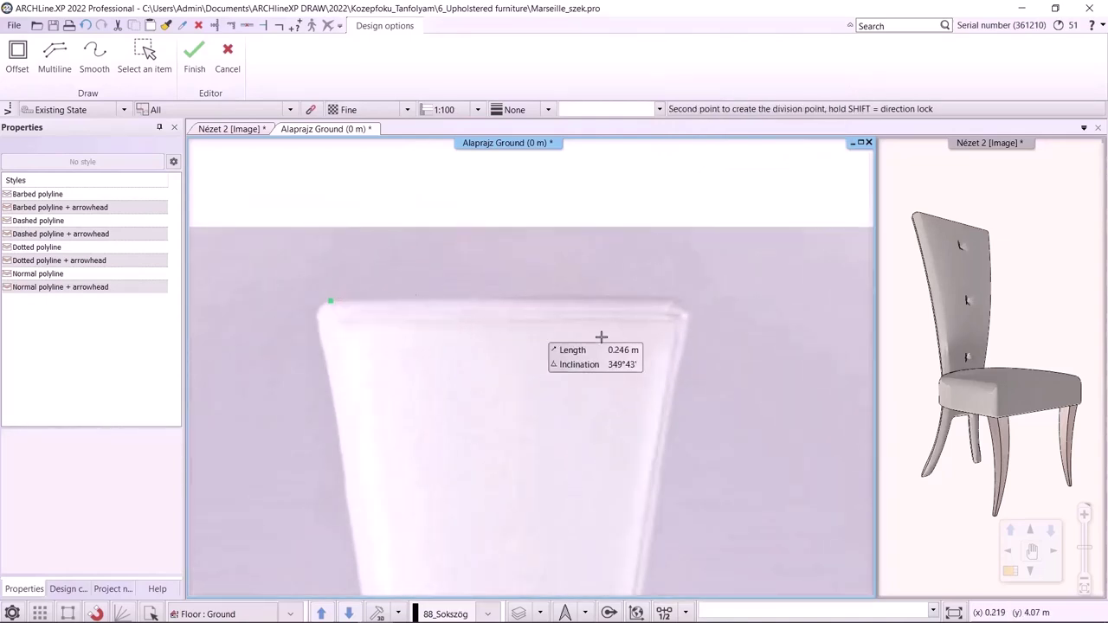
{"action": "left_click", "coordinate": [677, 300]}
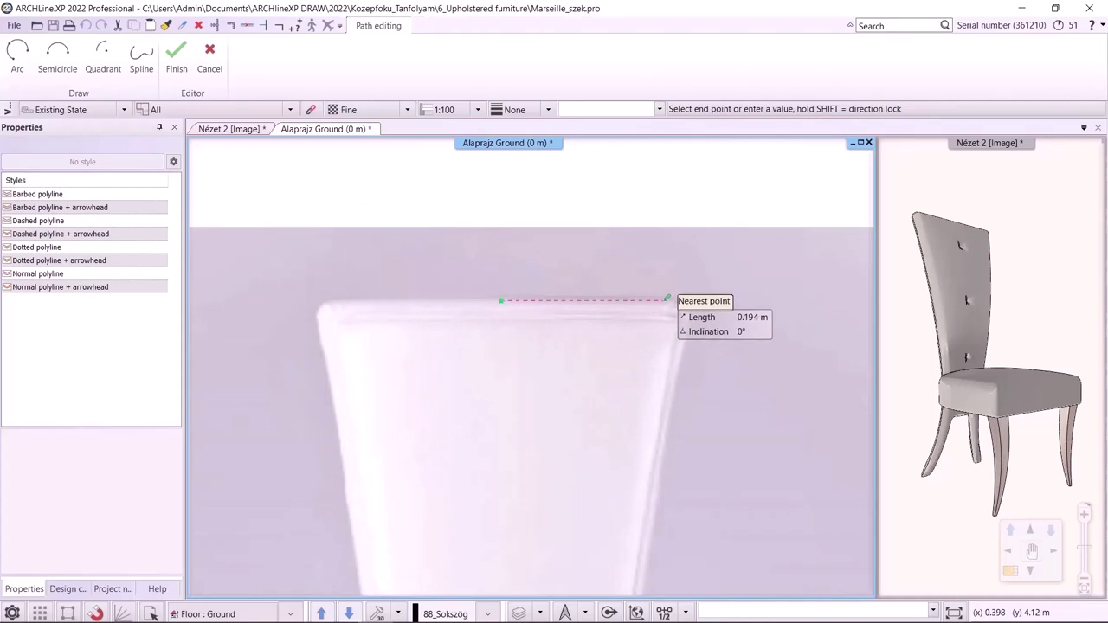
{"action": "left_click", "coordinate": [664, 300]}
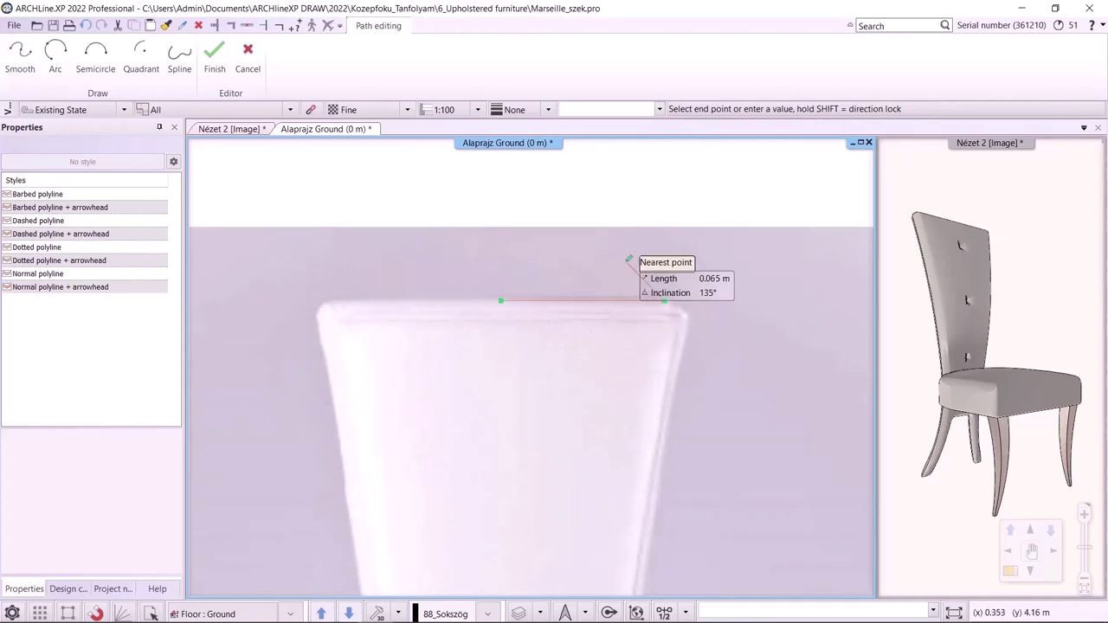
- Trace the backrest's rounded upper right corner with an arc about 0.043 m long, and its straight right side about 0.67 m down to the seat
{"action": "left_click", "coordinate": [54, 54]}
{"action": "left_click", "coordinate": [690, 321]}
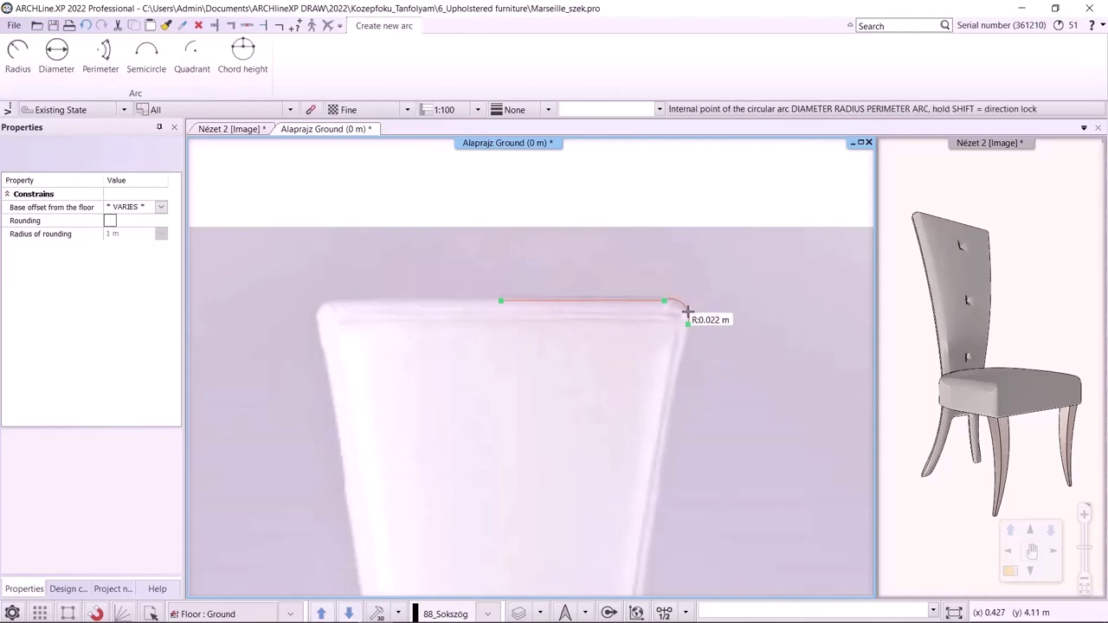
{"action": "scroll", "coordinate": [689, 317], "scroll_direction": "up", "scroll_amount": 3}
{"action": "scroll", "coordinate": [606, 342], "scroll_direction": "up", "scroll_amount": 2}
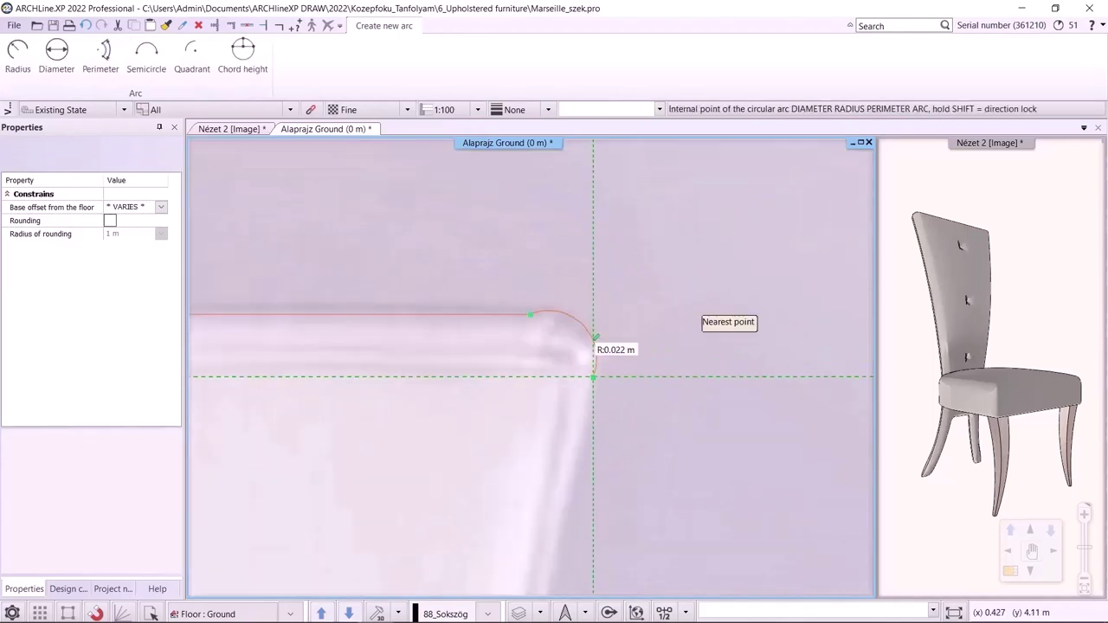
{"action": "left_click", "coordinate": [580, 341]}
{"action": "scroll", "coordinate": [589, 277], "scroll_direction": "down", "scroll_amount": 4}
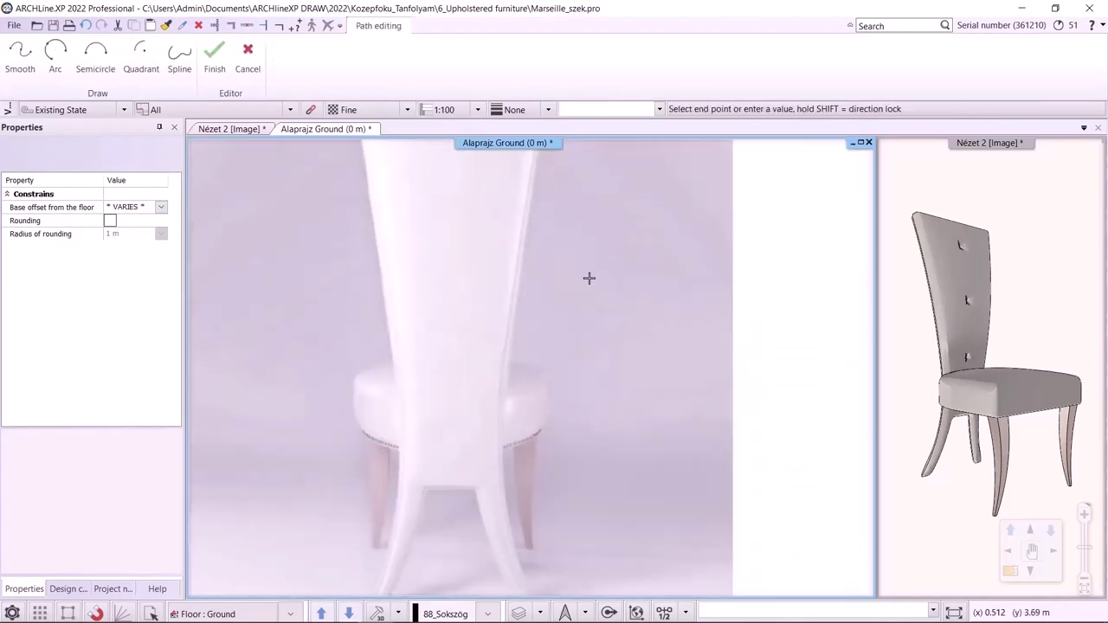
{"action": "left_click", "coordinate": [502, 394]}
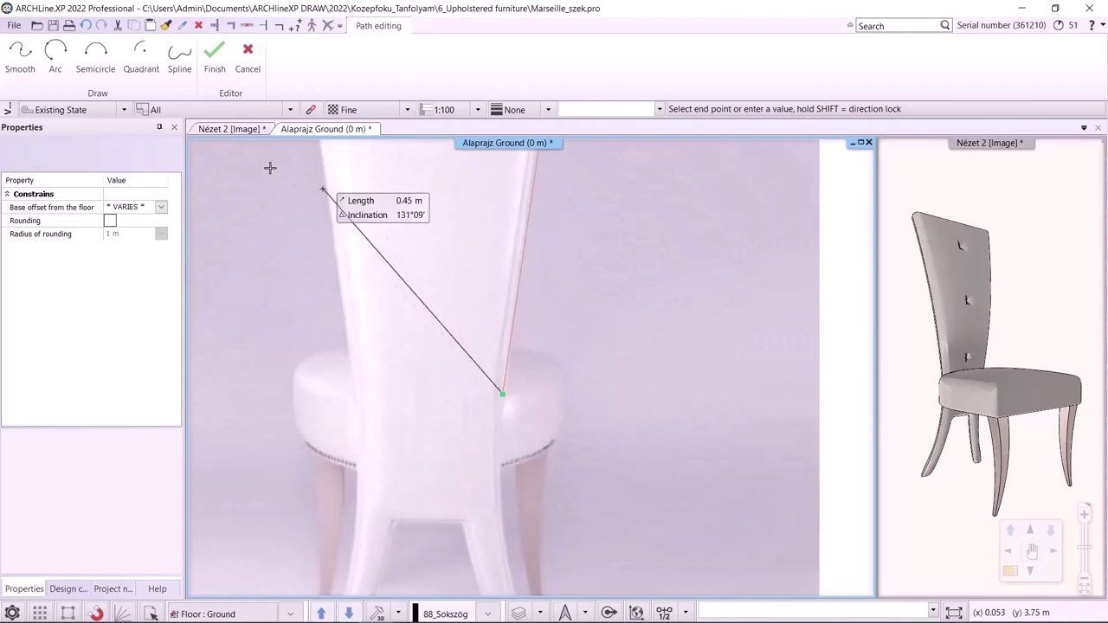
- Trace the outer curve from the seat down to the right back leg's foot with a smooth tangent arc about 0.483 m long
{"action": "left_click", "coordinate": [25, 60]}
{"action": "scroll", "coordinate": [509, 437], "scroll_direction": "down", "scroll_amount": 2}
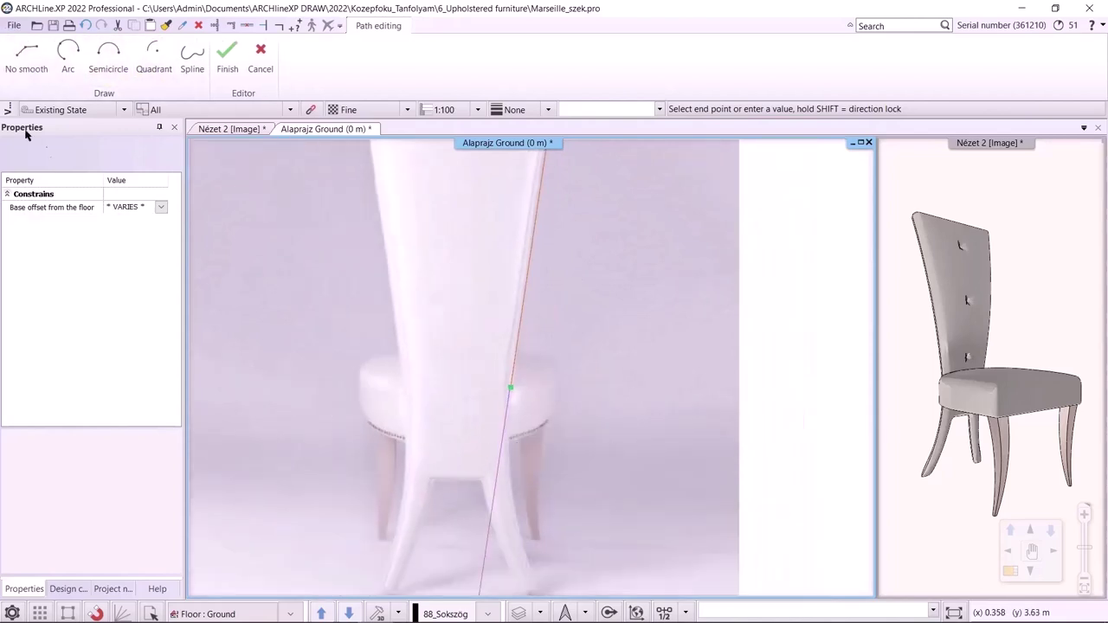
{"action": "left_click", "coordinate": [15, 57]}
{"action": "left_click", "coordinate": [68, 56]}
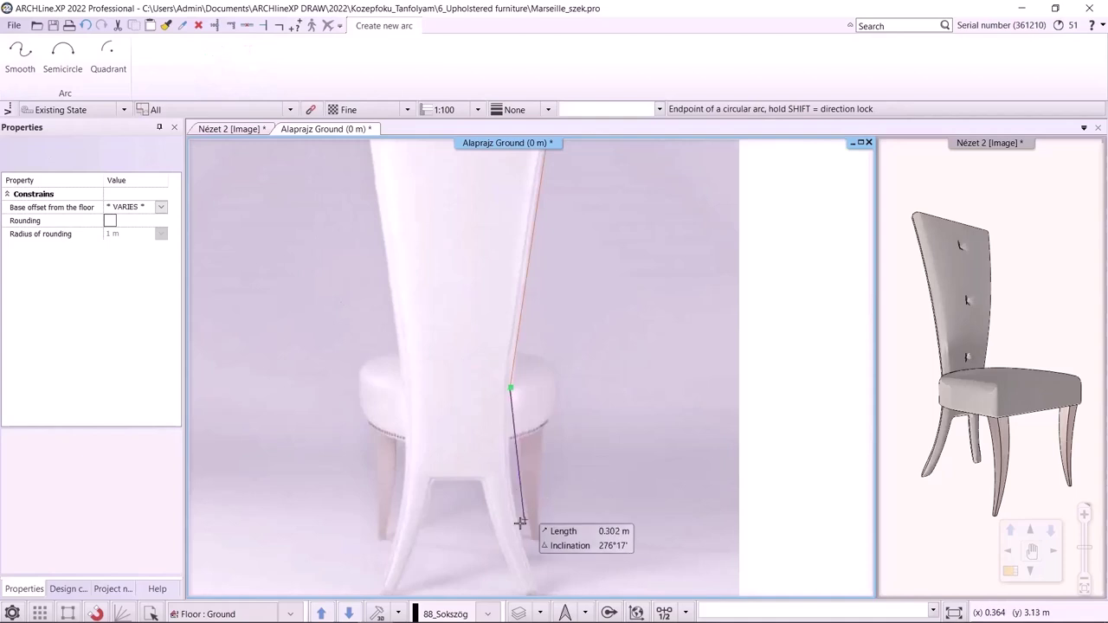
{"action": "left_click", "coordinate": [20, 53]}
{"action": "middle_click_drag", "start_coordinate": [512, 525], "coordinate": [519, 351]}
{"action": "scroll", "coordinate": [520, 350], "scroll_direction": "up", "scroll_amount": 2}
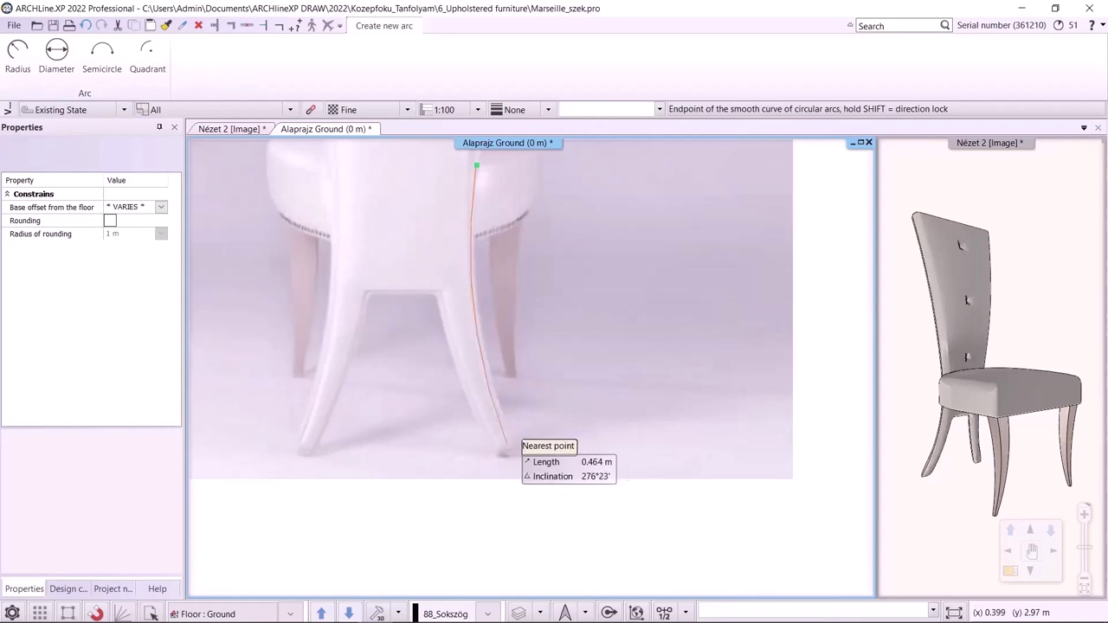
{"action": "scroll", "coordinate": [520, 437], "scroll_direction": "up", "scroll_amount": 2}
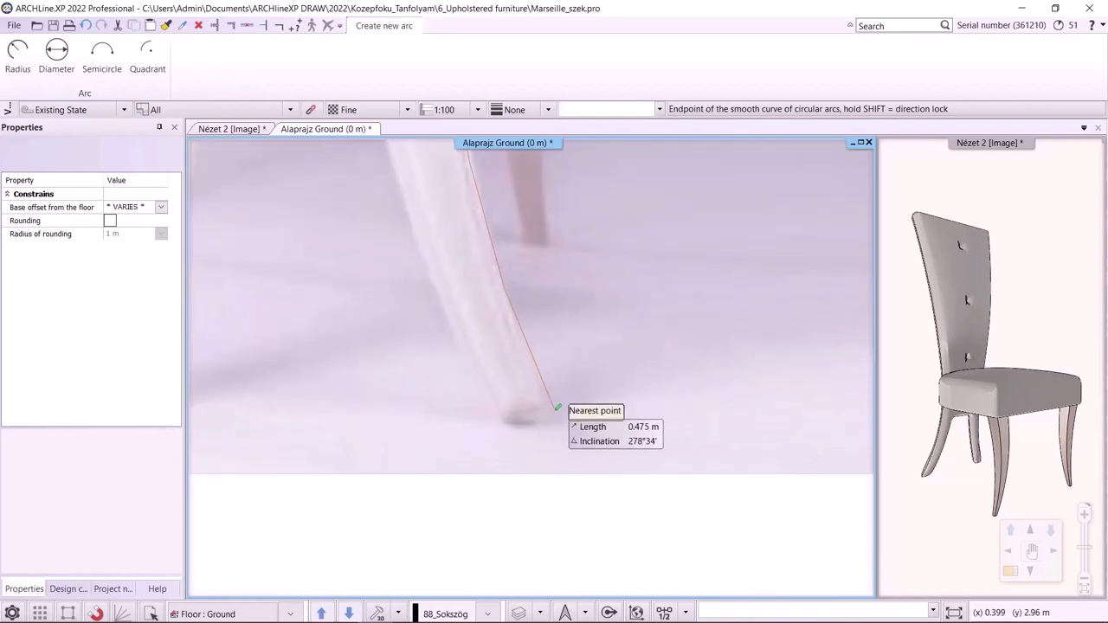
{"action": "left_click", "coordinate": [541, 415]}
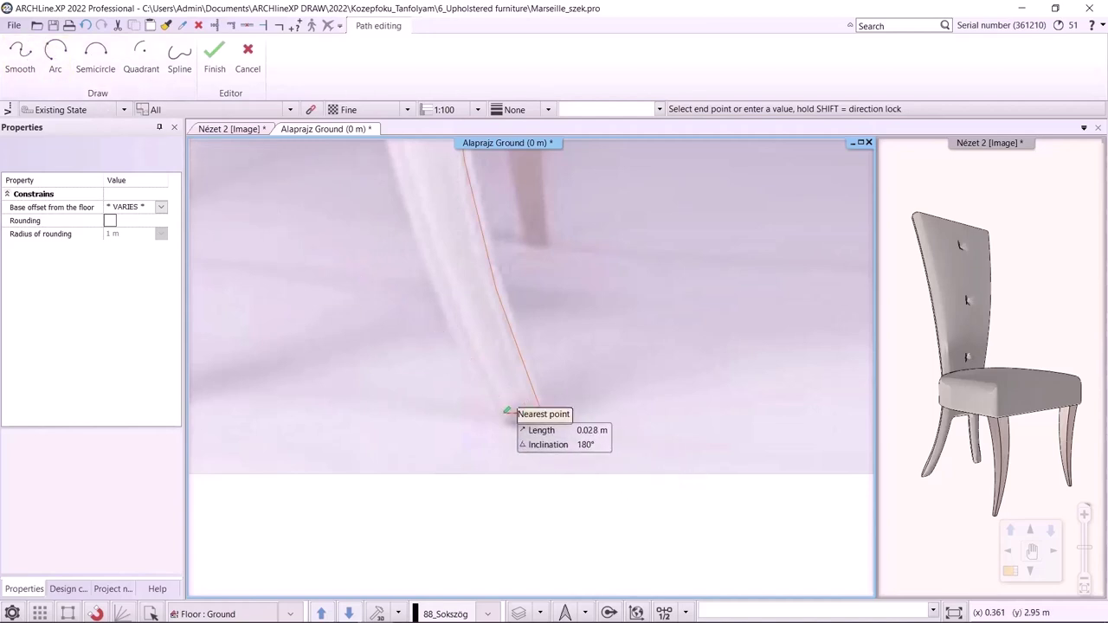
- Trace the foot's underside about 0.028 m long and the leg's inner curve up to the backrest's lower edge with an arc about 0.281 m long
{"action": "left_click", "coordinate": [505, 412]}
{"action": "scroll", "coordinate": [525, 369], "scroll_direction": "down", "scroll_amount": 2}
{"action": "middle_click_drag", "start_coordinate": [517, 314], "coordinate": [519, 468]}
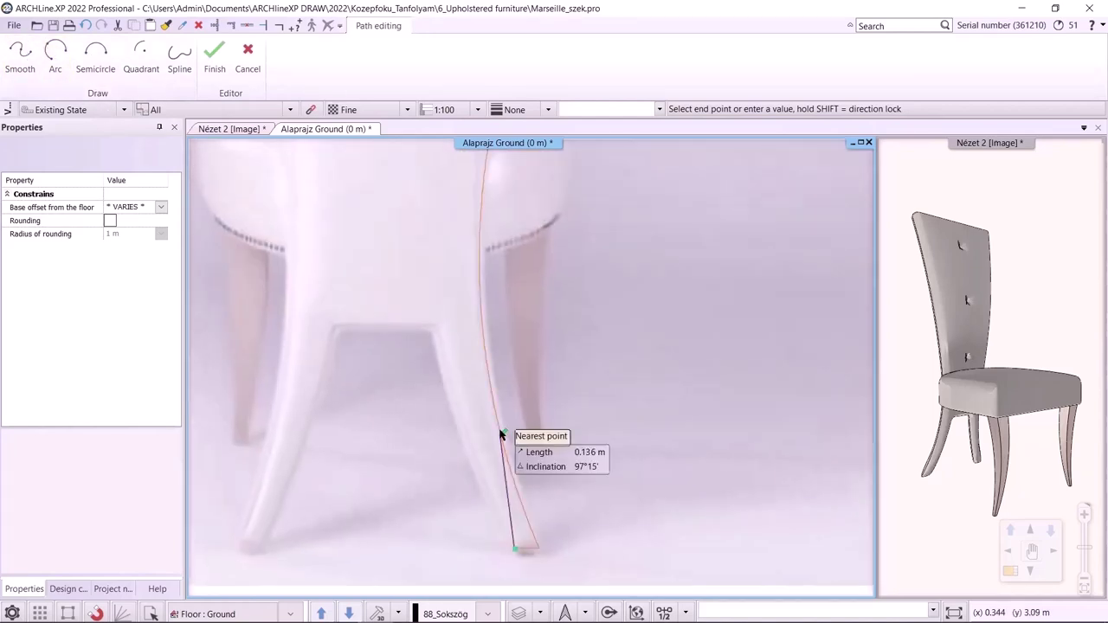
{"action": "left_click", "coordinate": [55, 60]}
{"action": "left_click", "coordinate": [433, 329]}
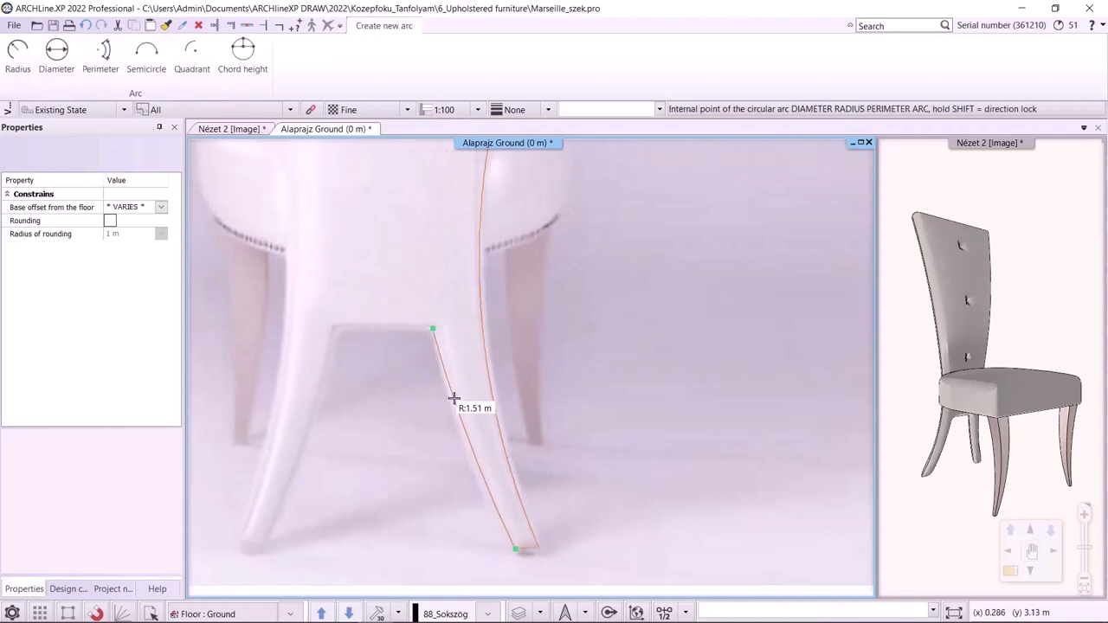
{"action": "left_click", "coordinate": [452, 398]}
- Trace the backrest's lower edge about 0.059 m horizontally to the centre line, directly below the start point, and finish the polyline
{"action": "scroll", "coordinate": [511, 314], "scroll_direction": "down", "scroll_amount": 2}
{"action": "scroll", "coordinate": [460, 358], "scroll_direction": "up", "scroll_amount": 1}
{"action": "scroll", "coordinate": [473, 304], "scroll_direction": "down", "scroll_amount": 1}
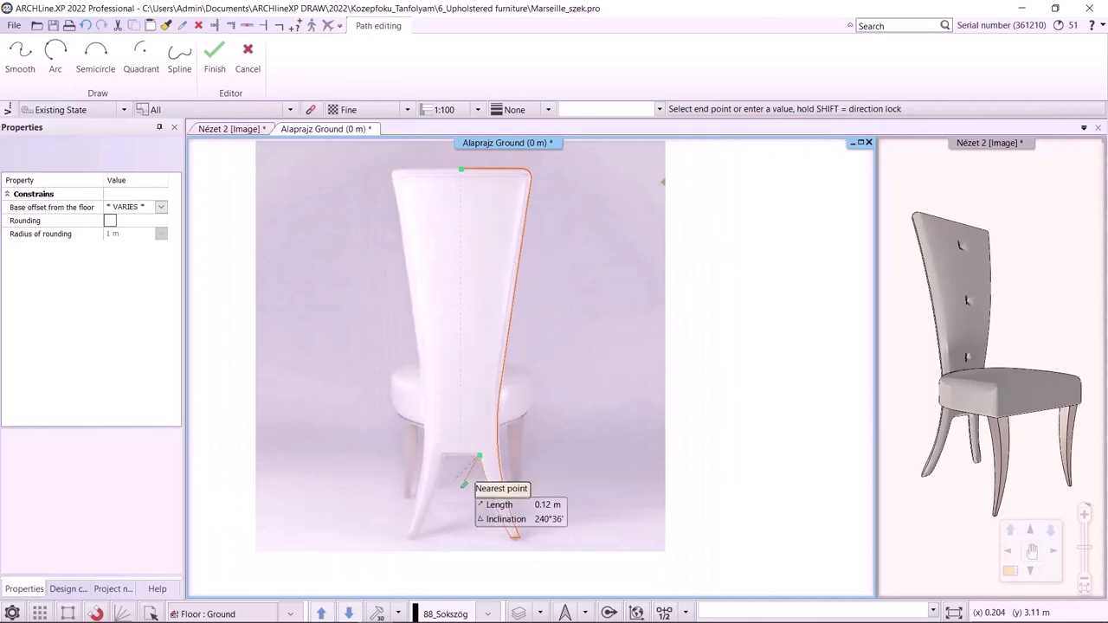
{"action": "left_click", "coordinate": [460, 455]}
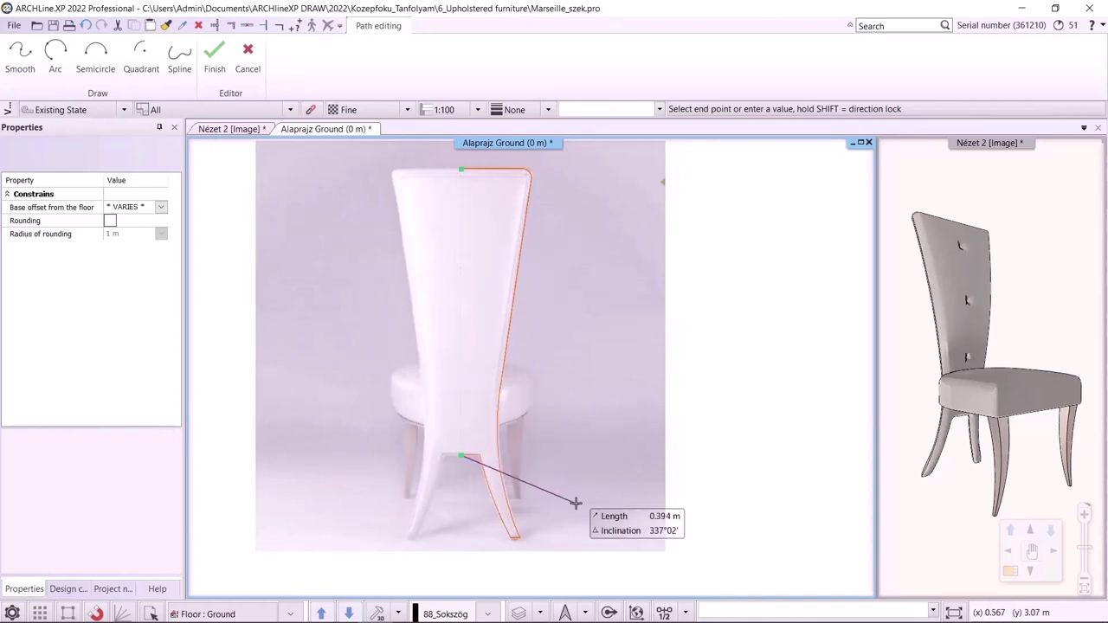
{"action": "key", "text": "Return"}
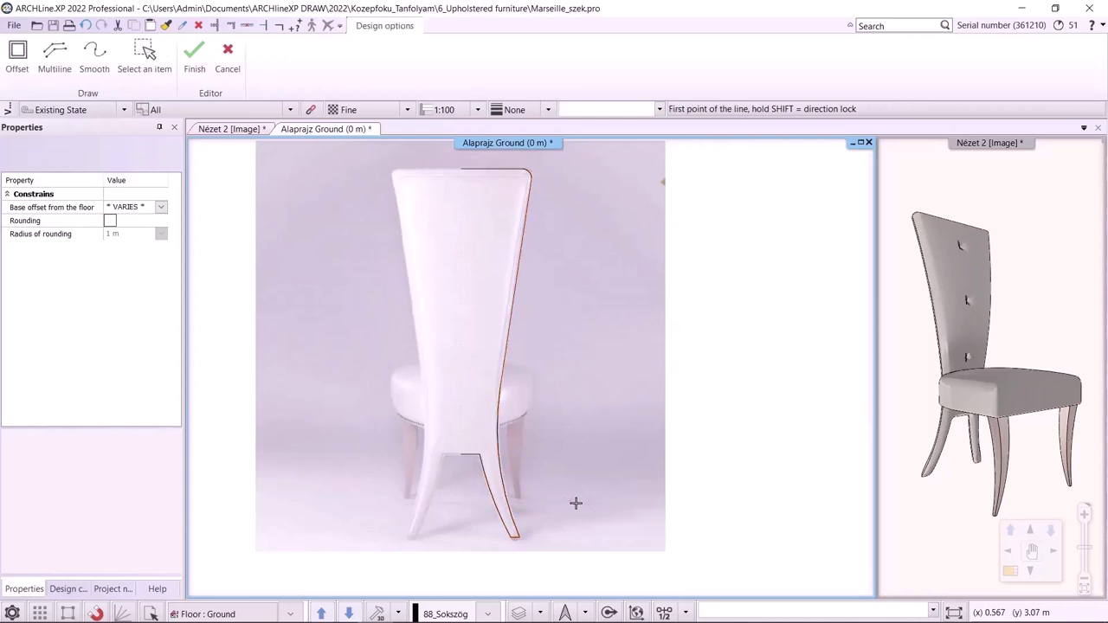
{"action": "key", "text": "Escape"}
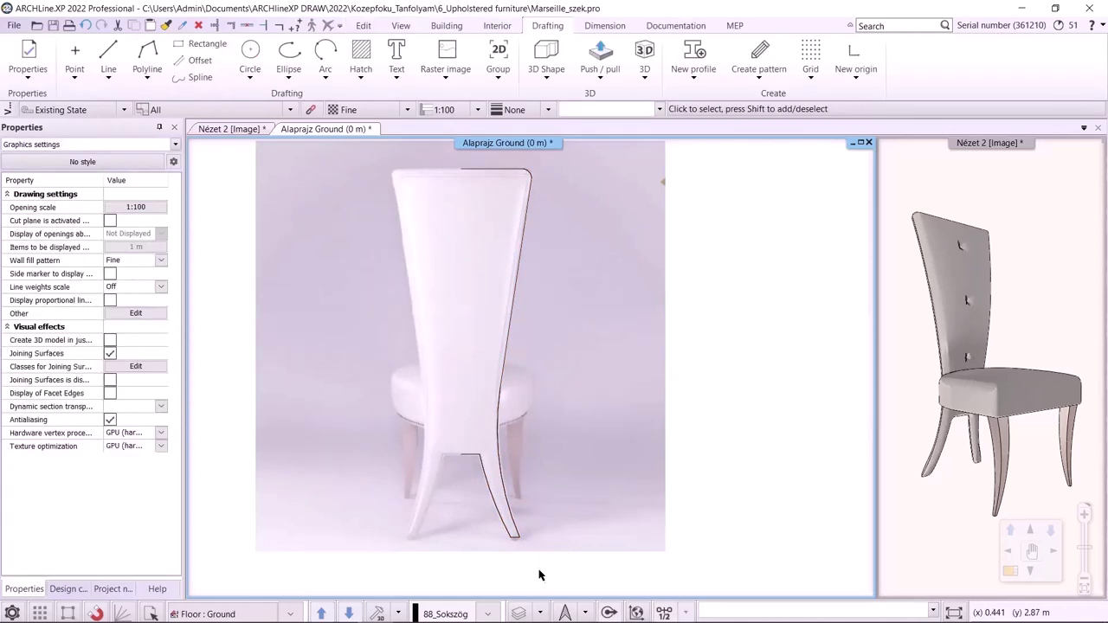
- Mirror a copy of the traced half outline about the vertical axis through its lower and upper centre endpoints
{"action": "left_click_drag", "start_coordinate": [539, 575], "coordinate": [495, 499]}
{"action": "left_click", "coordinate": [573, 499], "text": "shift"}
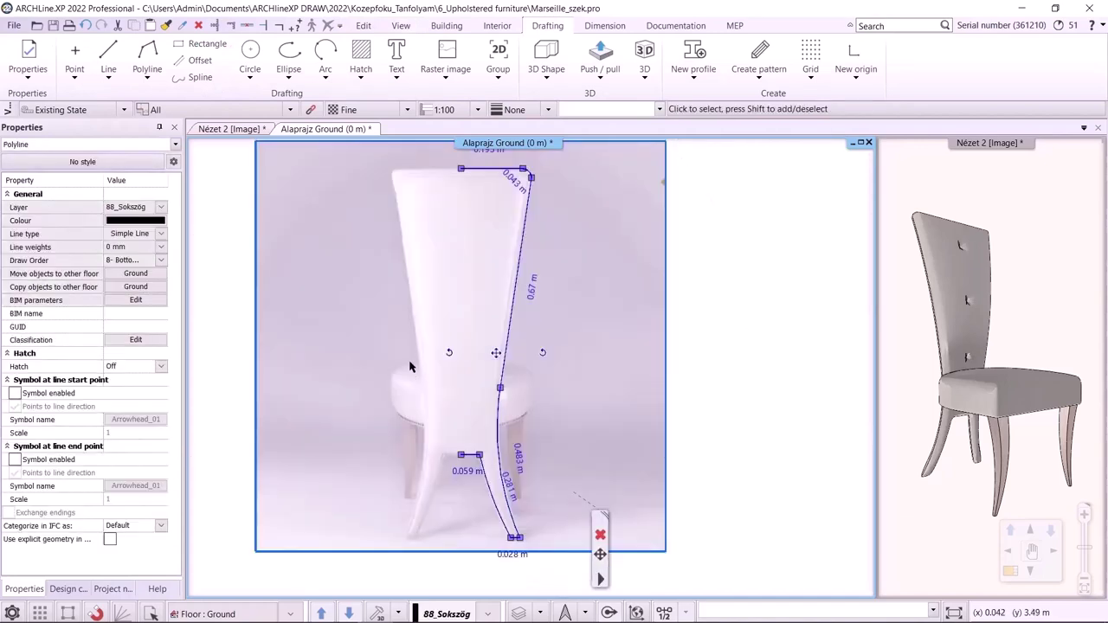
{"action": "left_click", "coordinate": [450, 358]}
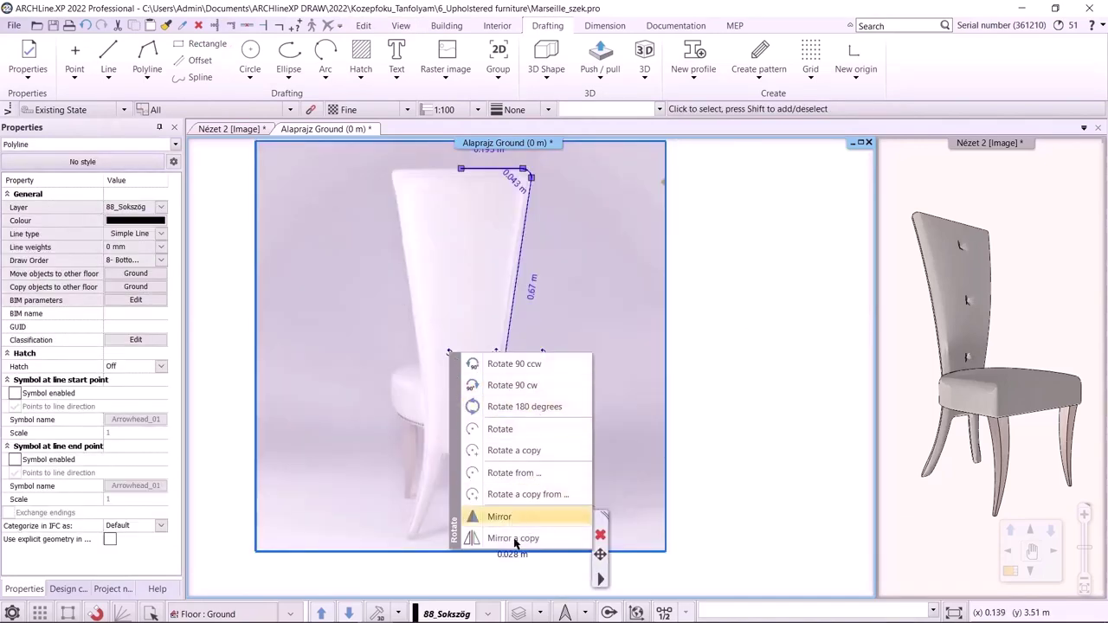
{"action": "left_click", "coordinate": [475, 514]}
{"action": "left_click", "coordinate": [459, 453]}
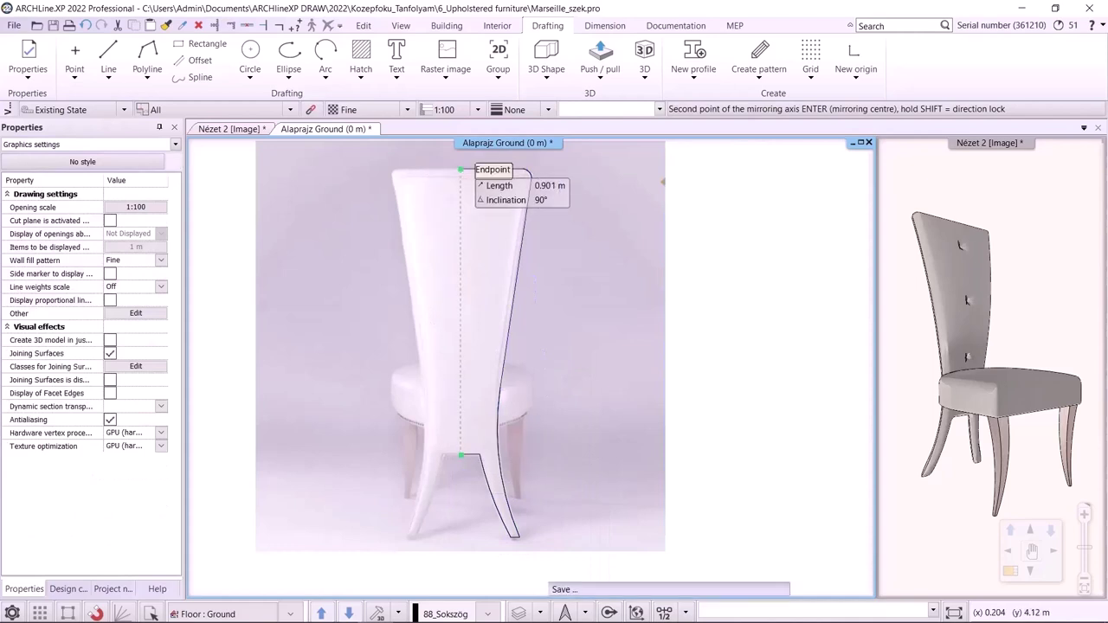
{"action": "left_click", "coordinate": [460, 169]}
{"action": "key", "text": "Escape"}
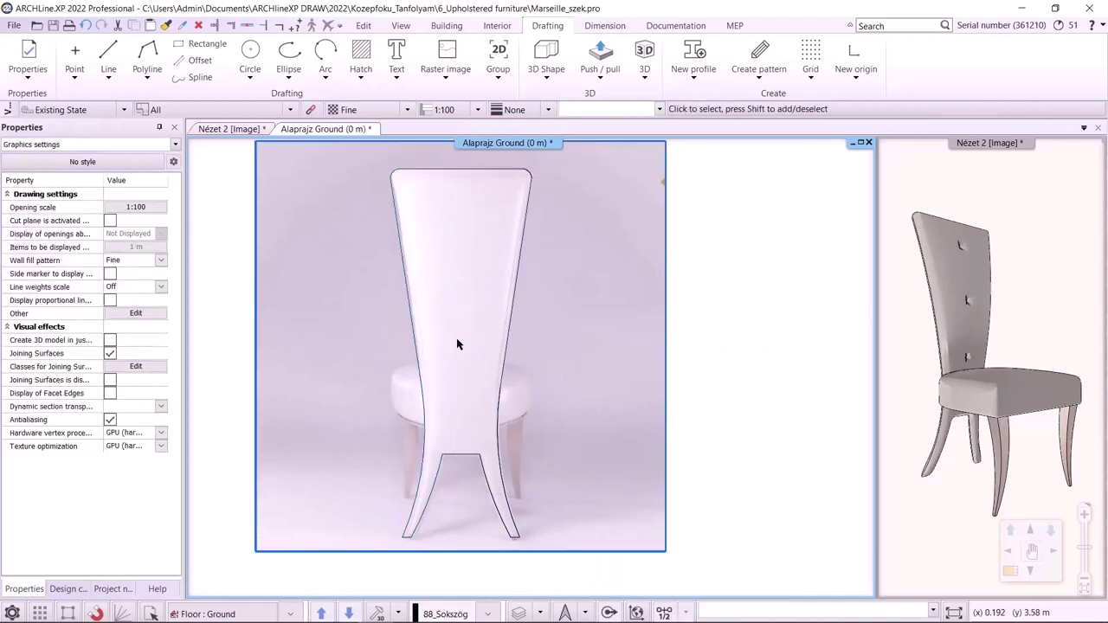
- Select both halves of the traced chair back outline together, without the photo
{"action": "scroll", "coordinate": [456, 338], "scroll_direction": "down", "scroll_amount": 1}
{"action": "left_click_drag", "start_coordinate": [397, 156], "coordinate": [537, 569]}
{"action": "left_click", "coordinate": [537, 570]}
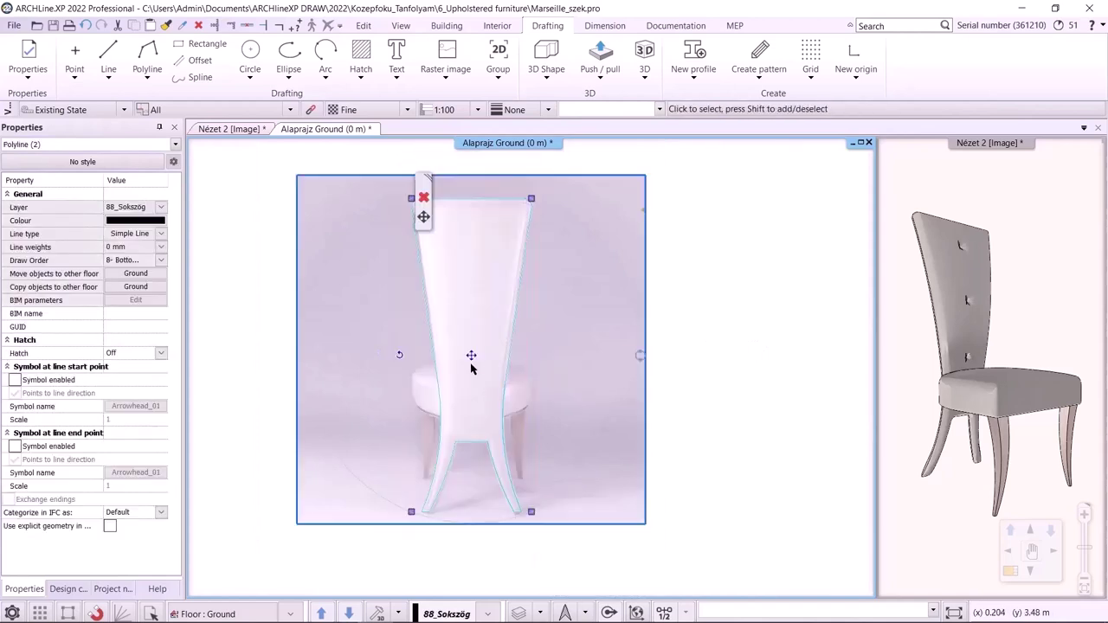
- Copy the traced chair outline from the reference photo to the empty area beside it, level with the original
{"action": "left_click", "coordinate": [472, 357]}
{"action": "left_click", "coordinate": [503, 388]}
{"action": "middle_click_drag", "start_coordinate": [740, 390], "coordinate": [519, 396]}
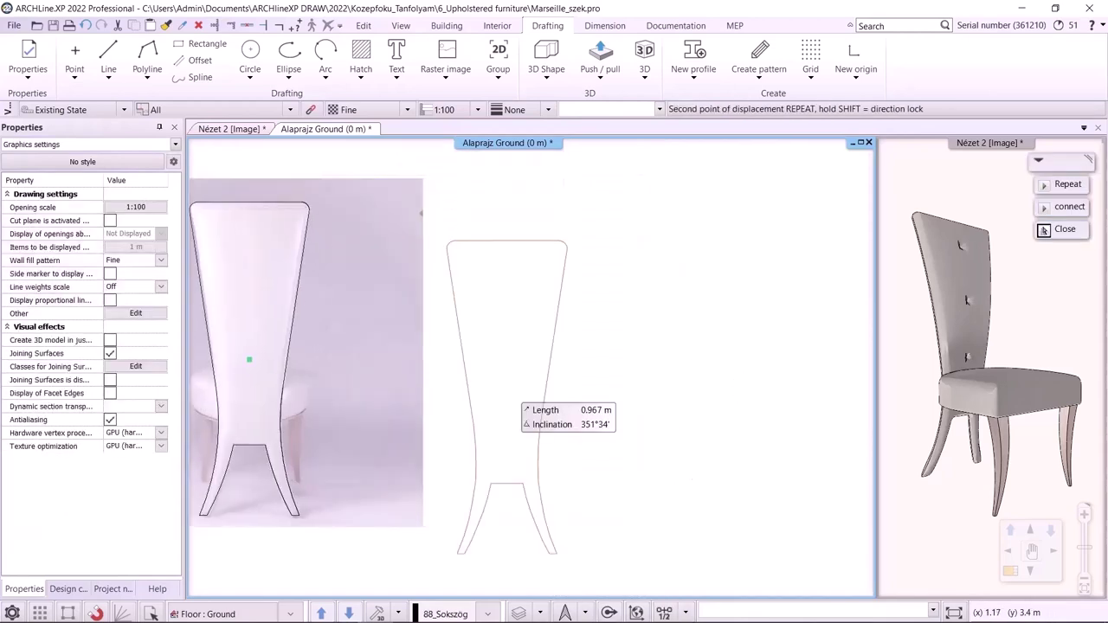
{"action": "left_click", "coordinate": [579, 381]}
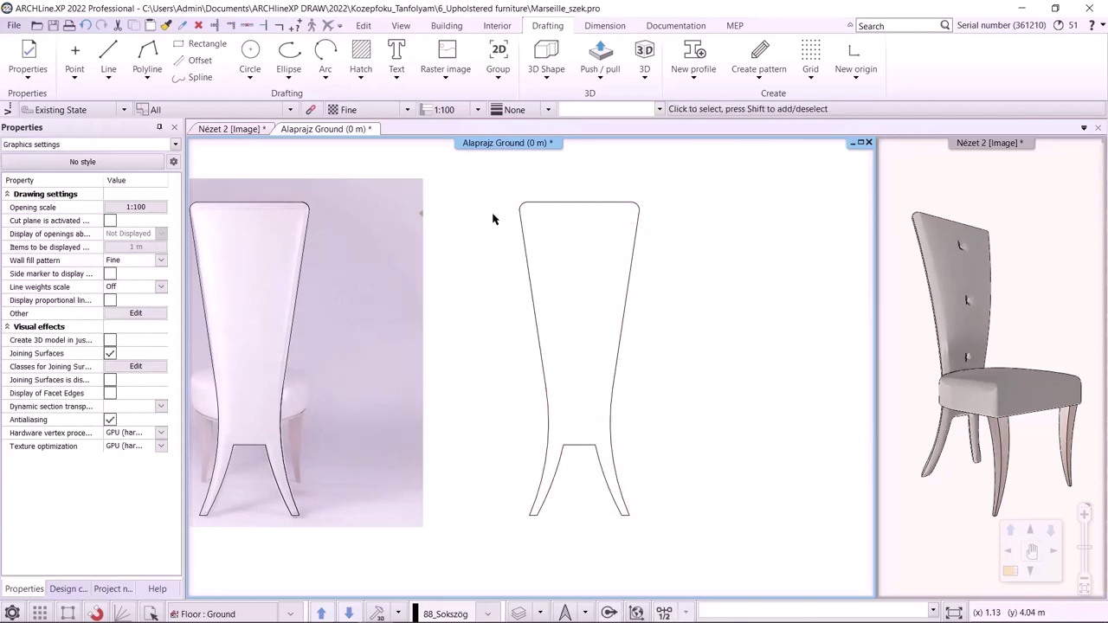
- Examine the finished chair in the 3D view from the side, and return to the ground floor plan
{"action": "scroll", "coordinate": [489, 212], "scroll_direction": "down", "scroll_amount": 5}
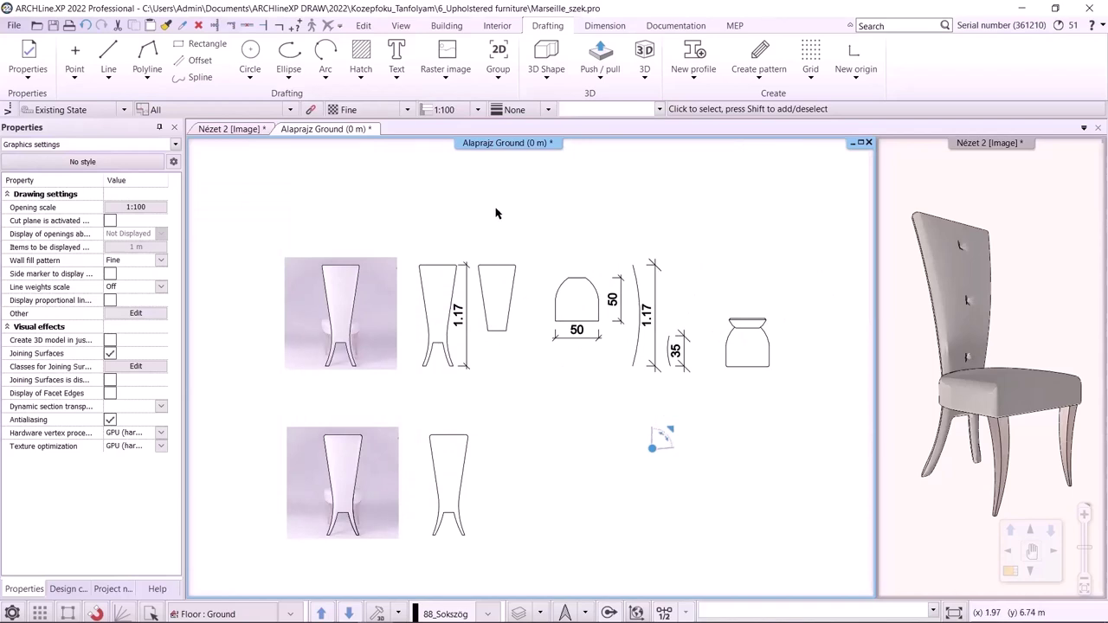
{"action": "left_click", "coordinate": [232, 127]}
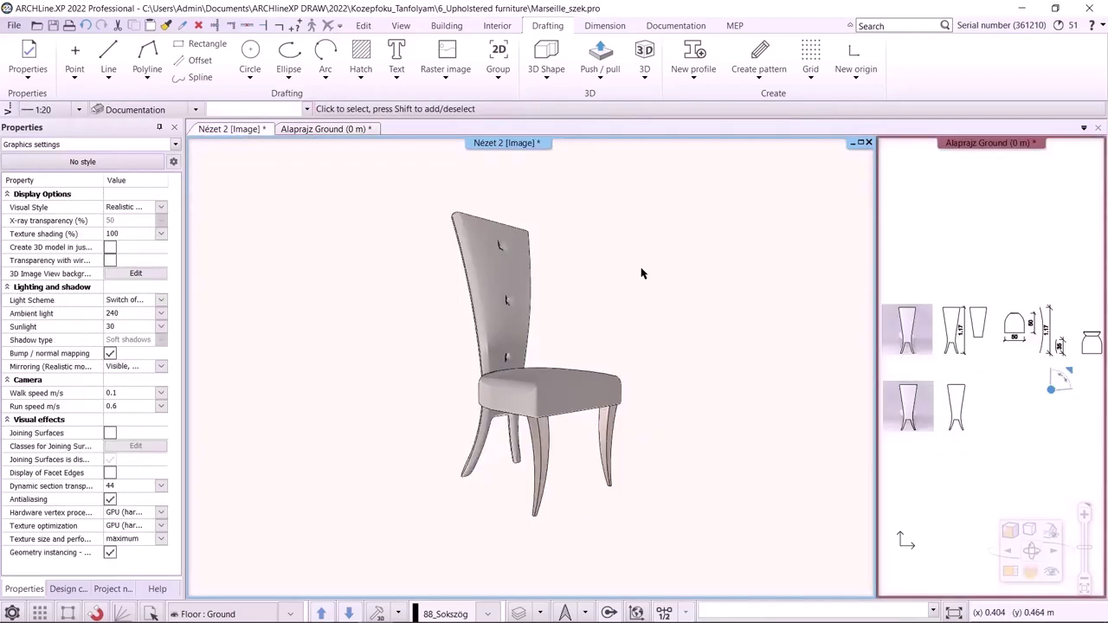
{"action": "middle_click_drag", "start_coordinate": [458, 302], "coordinate": [529, 302]}
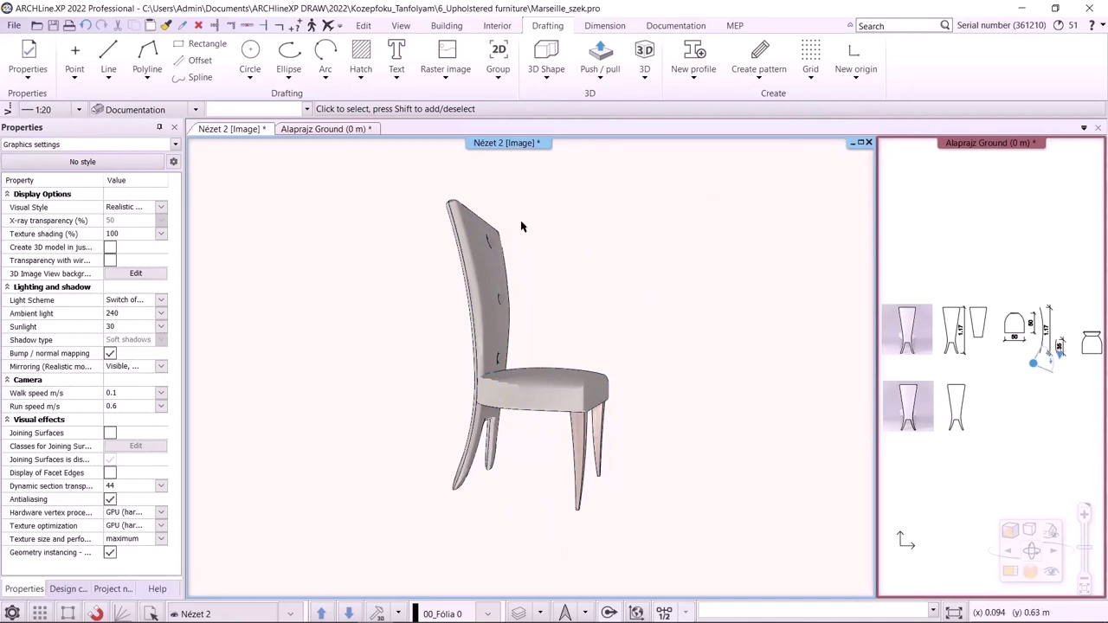
{"action": "left_click", "coordinate": [334, 130]}
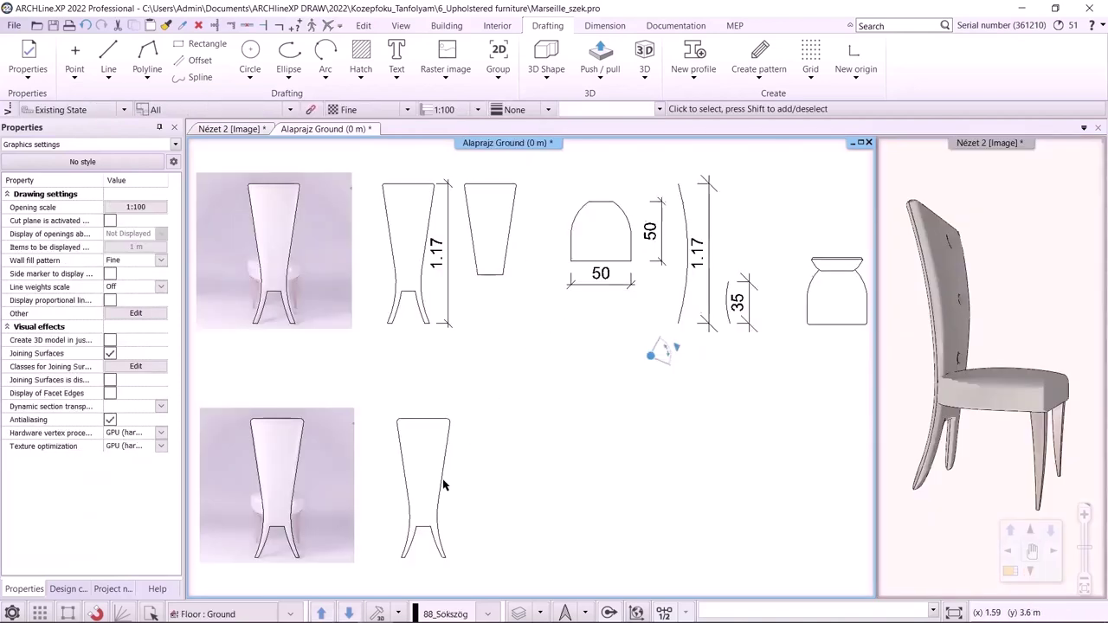
- Place a second copy of the chair outline horizontally beside the first copy
{"action": "left_click_drag", "start_coordinate": [387, 351], "coordinate": [511, 551]}
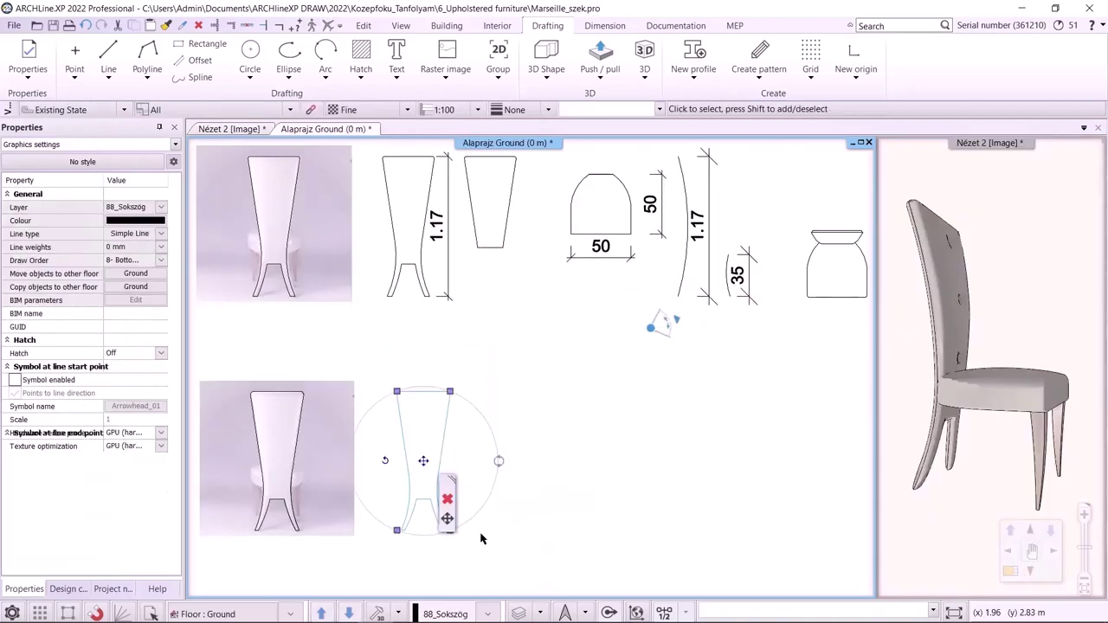
{"action": "mouse_move", "coordinate": [422, 460]}
{"action": "left_click", "coordinate": [487, 325]}
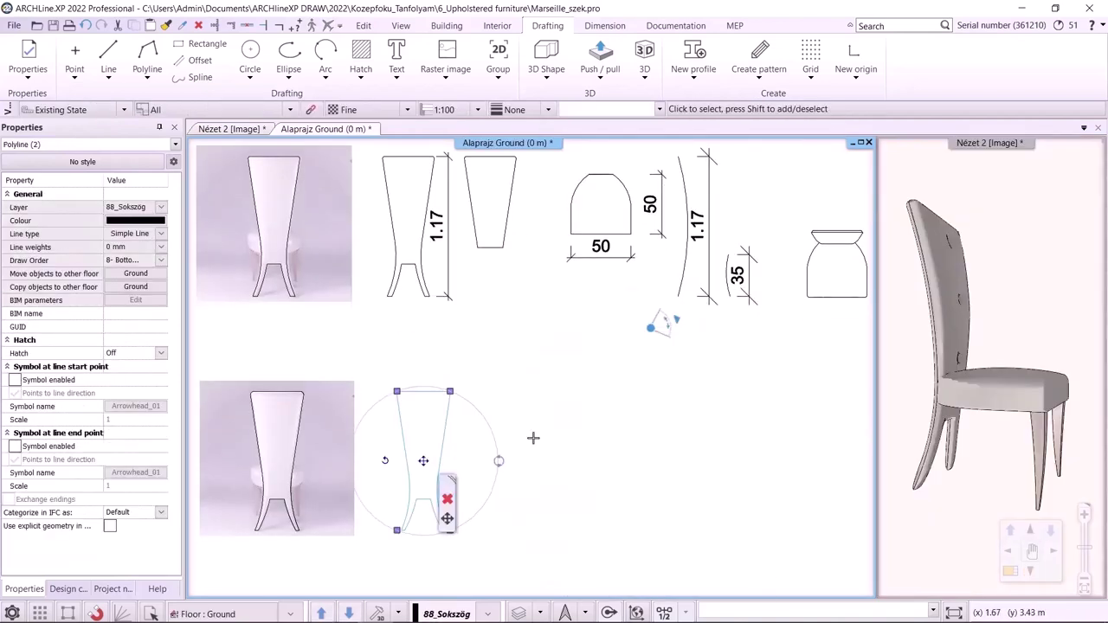
{"action": "left_click", "coordinate": [422, 461]}
{"action": "left_click", "coordinate": [502, 461]}
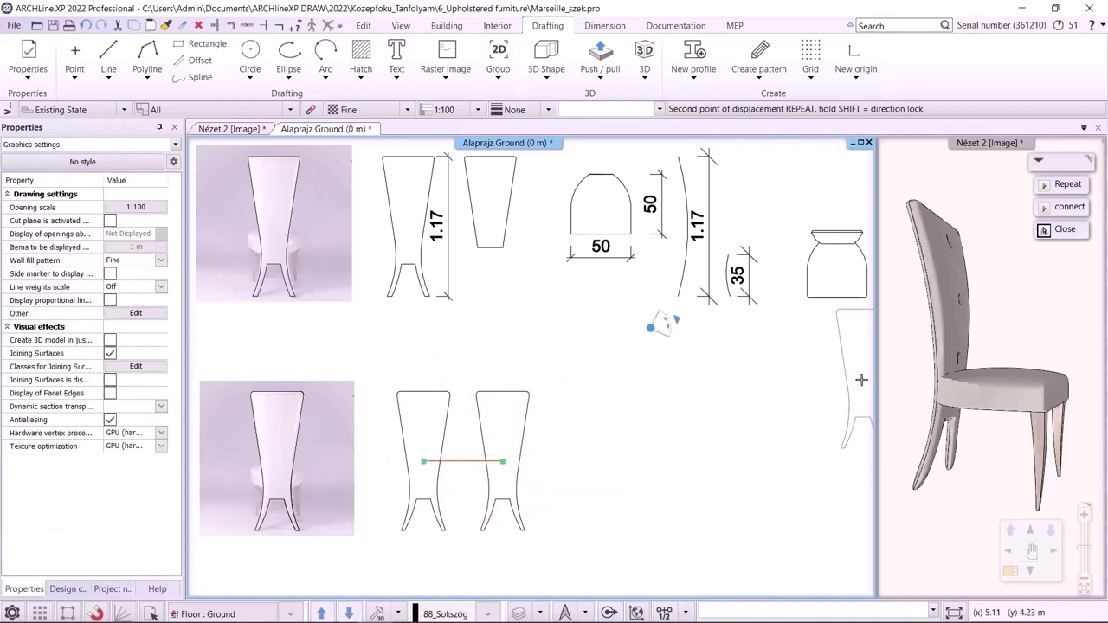
{"action": "key", "text": "Escape"}
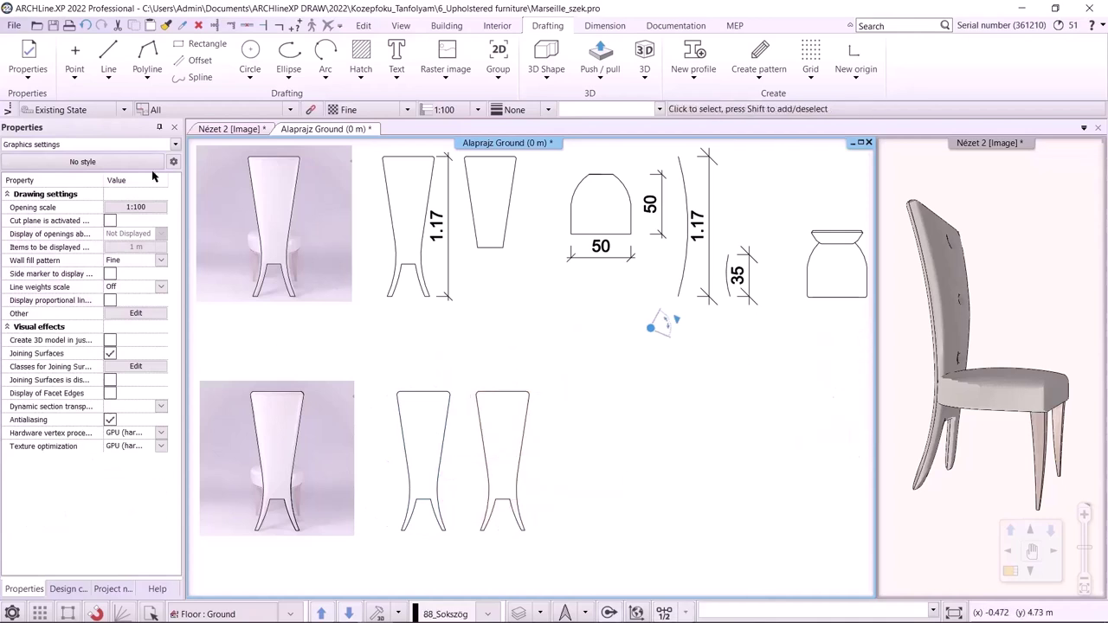
- Draw a horizontal line about 1.89 m long from the photo outline's waist across both copies to the second copy's far edge
{"action": "left_click", "coordinate": [110, 57]}
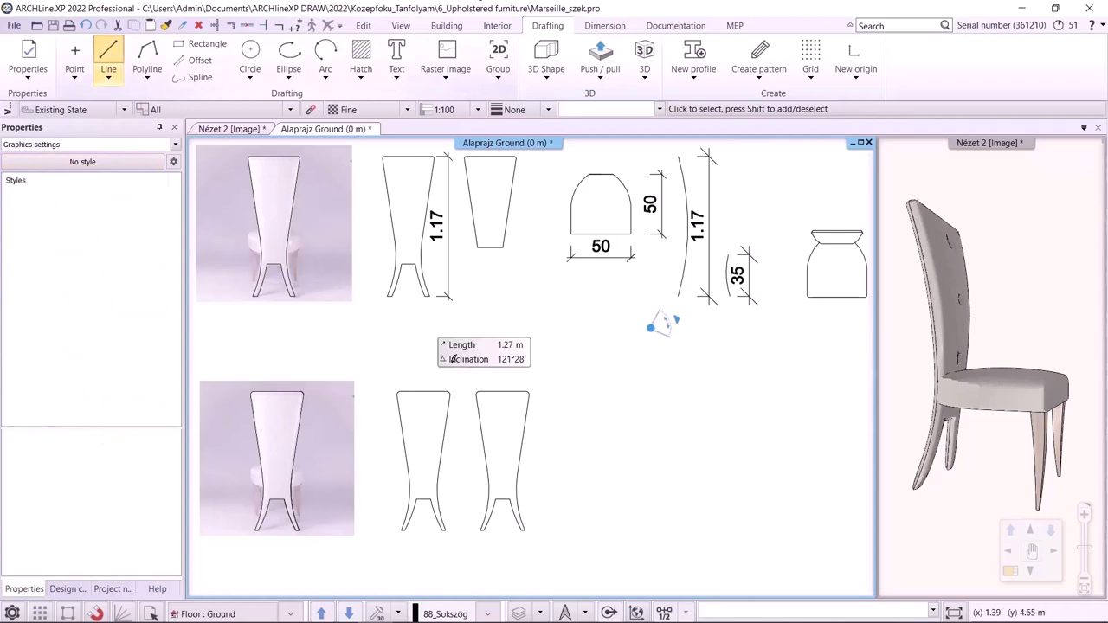
{"action": "scroll", "coordinate": [307, 486], "scroll_direction": "up", "scroll_amount": 5}
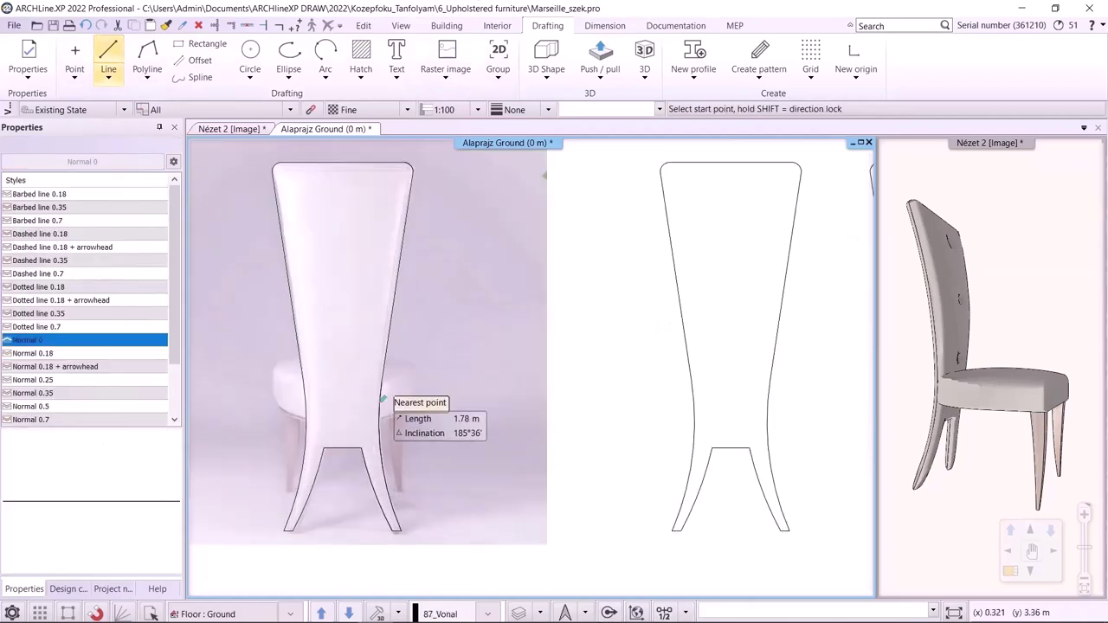
{"action": "left_click", "coordinate": [381, 382]}
{"action": "middle_click_drag", "start_coordinate": [780, 321], "coordinate": [542, 335]}
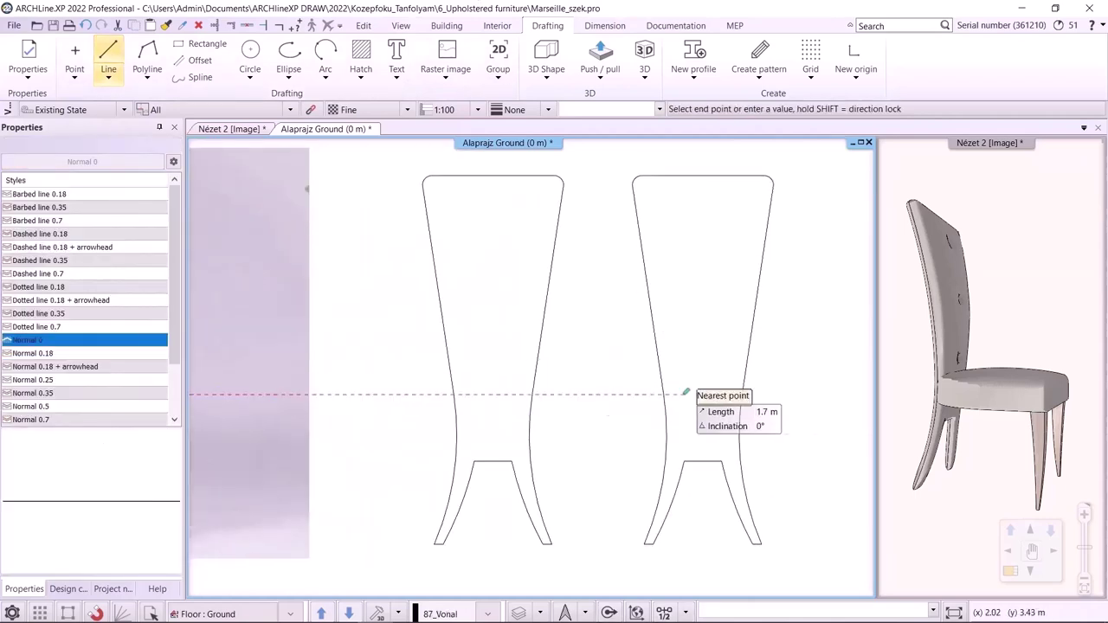
{"action": "left_click", "coordinate": [743, 393]}
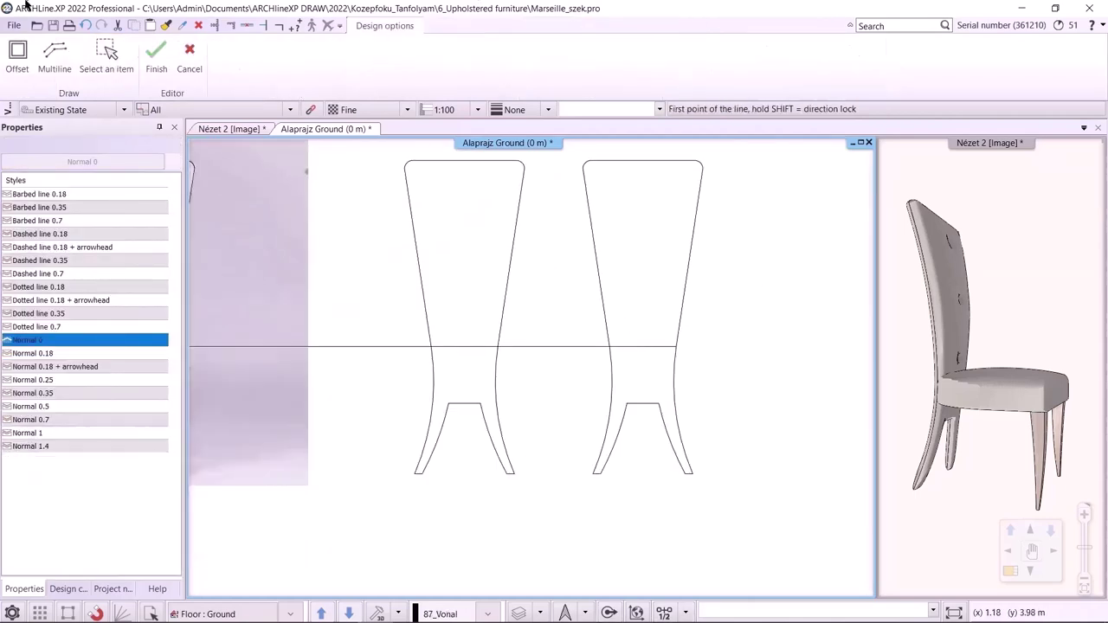
{"action": "key", "text": "Escape"}
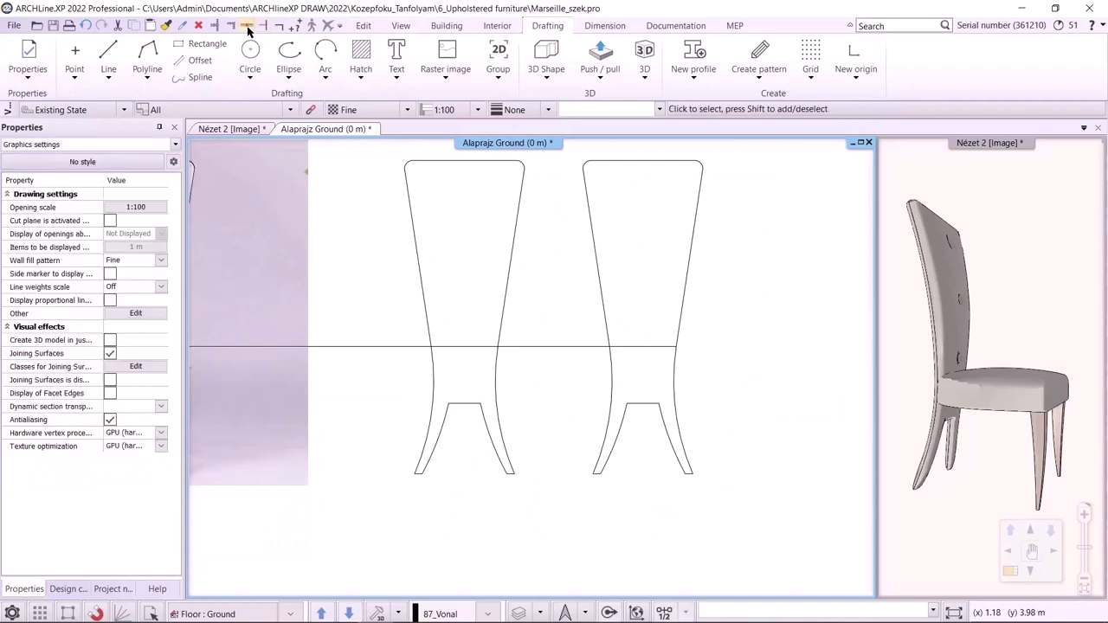
- Trim the second copy's sides below the horizontal line and delete the leftover leg segments
{"action": "left_click", "coordinate": [247, 27]}
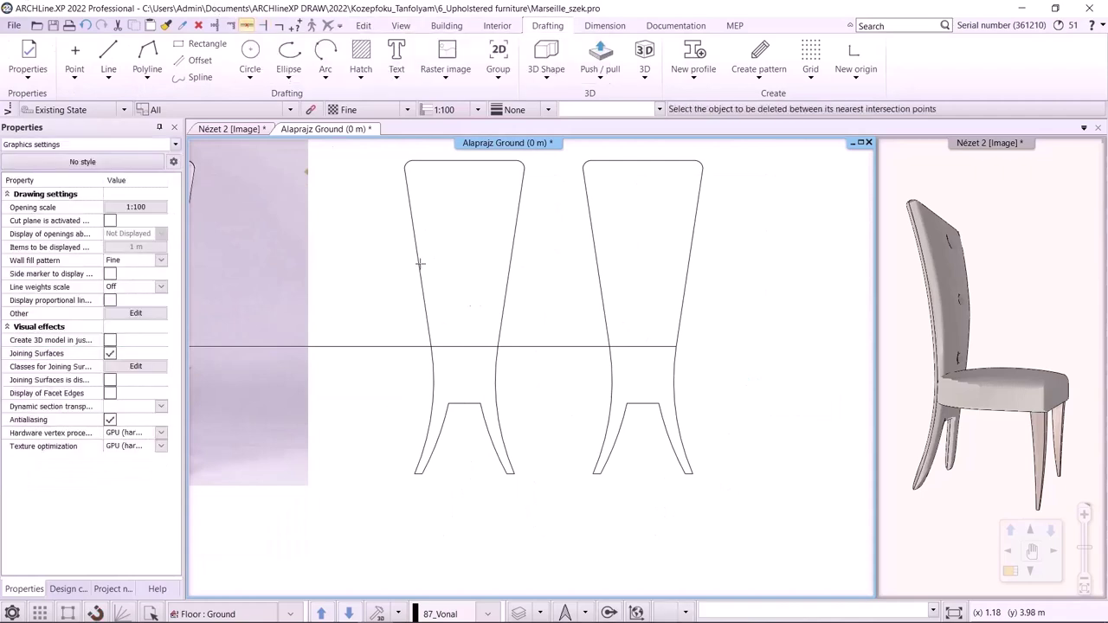
{"action": "left_click", "coordinate": [610, 382]}
{"action": "left_click", "coordinate": [674, 385]}
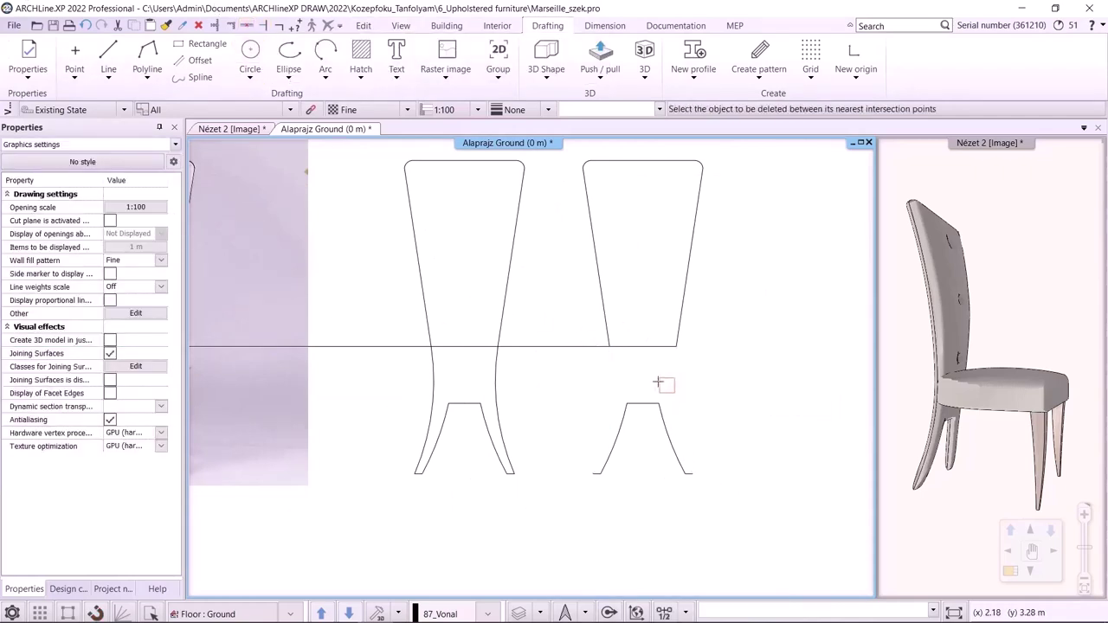
{"action": "key", "text": "Escape"}
{"action": "left_click_drag", "start_coordinate": [708, 504], "coordinate": [633, 410]}
{"action": "key", "text": "Delete"}
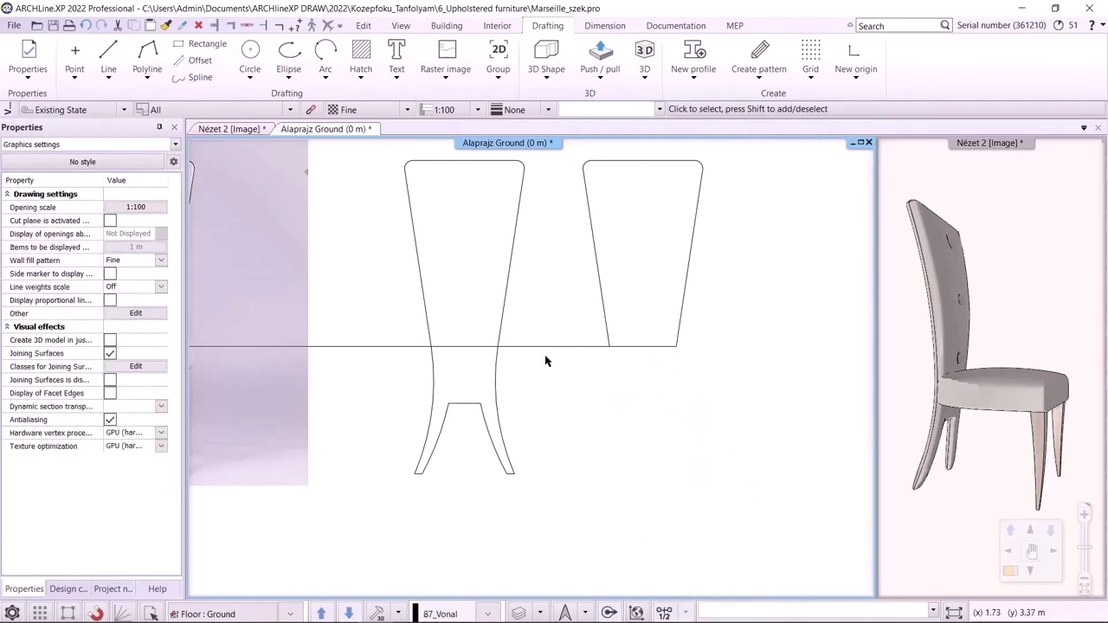
- Shorten the horizontal line to the near lower corner of the trimmed backrest so it only closes that shape's bottom
{"action": "left_click", "coordinate": [548, 347]}
{"action": "middle_click_drag", "start_coordinate": [341, 347], "coordinate": [422, 366]}
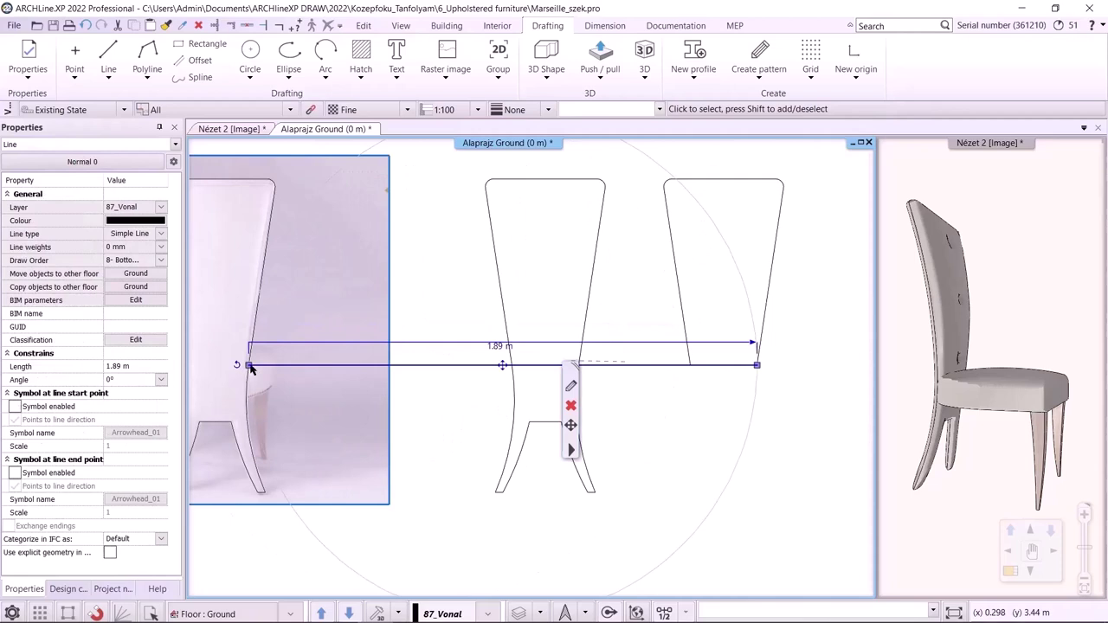
{"action": "left_click", "coordinate": [249, 365]}
{"action": "left_click", "coordinate": [285, 381]}
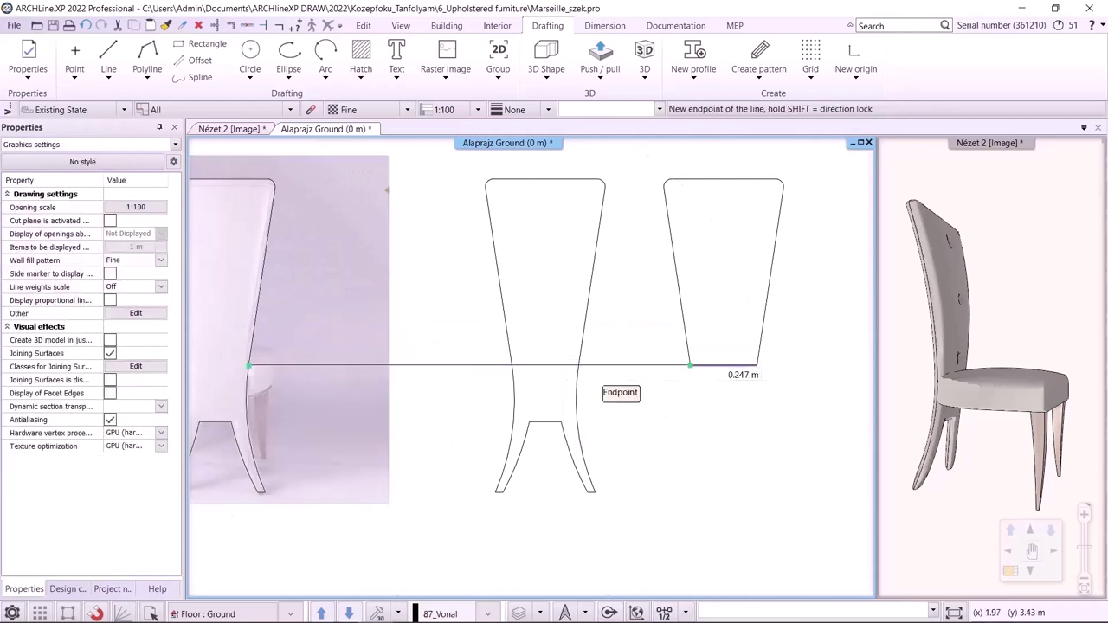
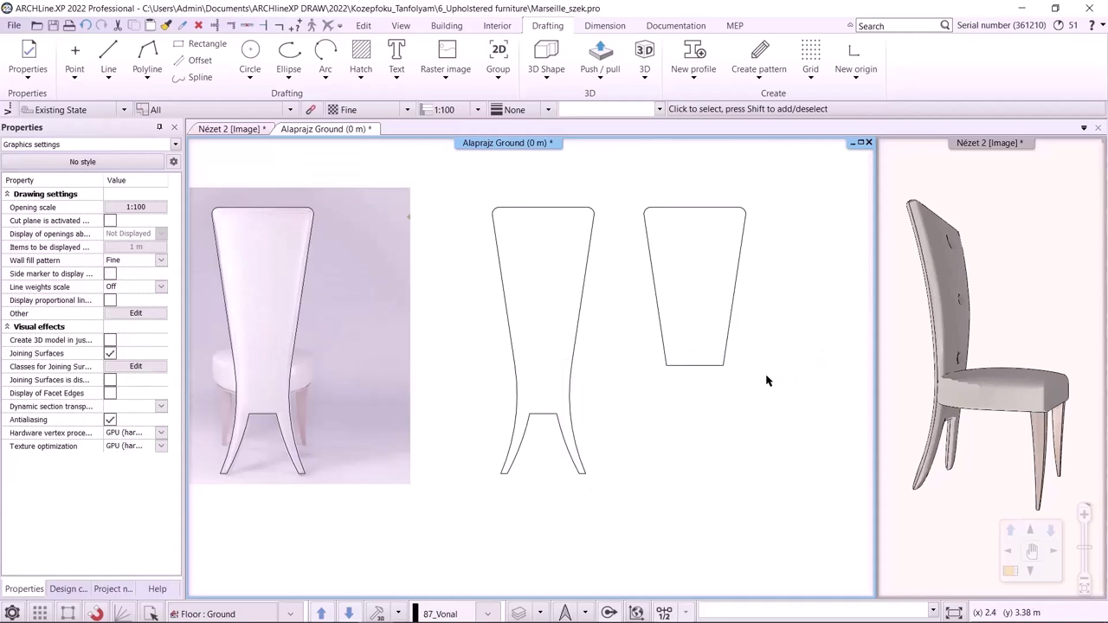
- Draw a rectangle about 0.59 by 0.59 m in the empty area beside the trimmed backrest shape
{"action": "scroll", "coordinate": [766, 377], "scroll_direction": "down", "scroll_amount": 3}
{"action": "middle_click_drag", "start_coordinate": [744, 364], "coordinate": [643, 441]}
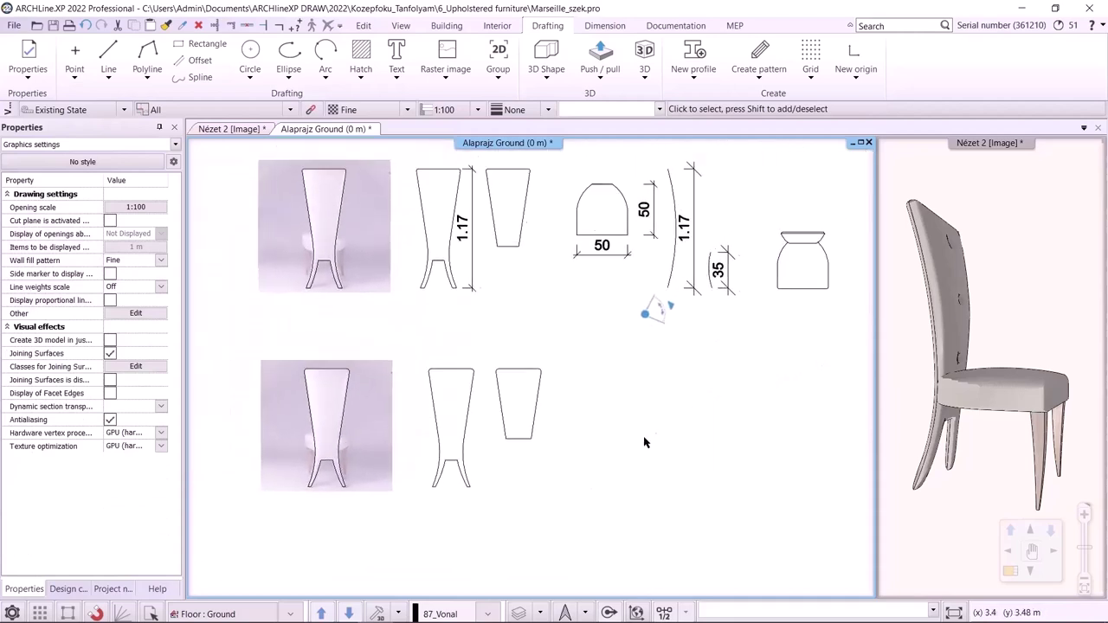
{"action": "middle_click_drag", "start_coordinate": [649, 337], "coordinate": [621, 315]}
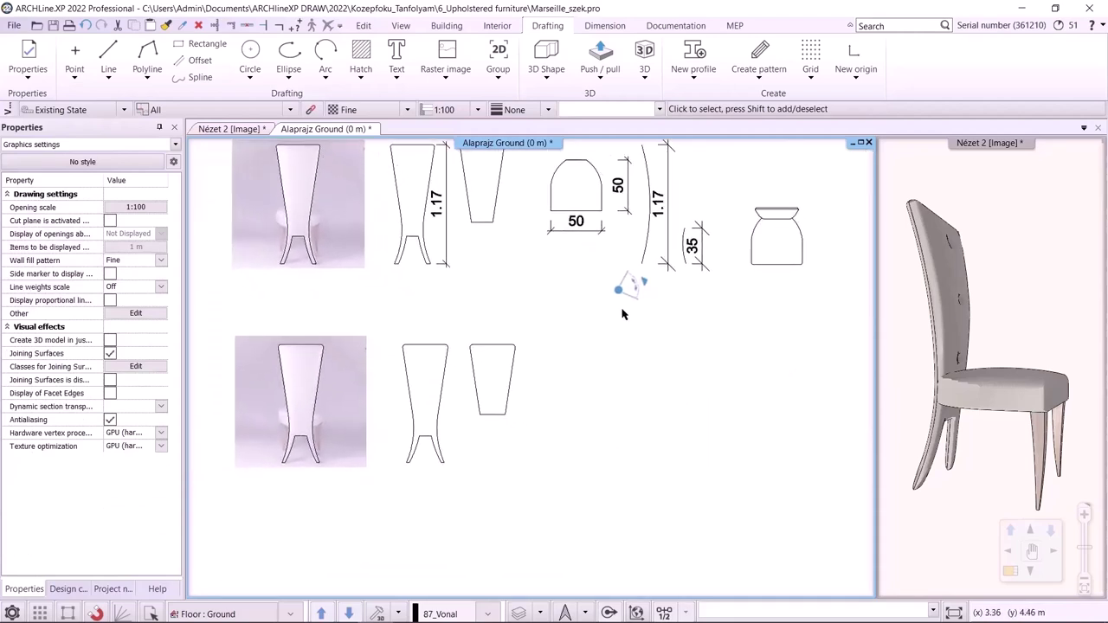
{"action": "left_click", "coordinate": [204, 44]}
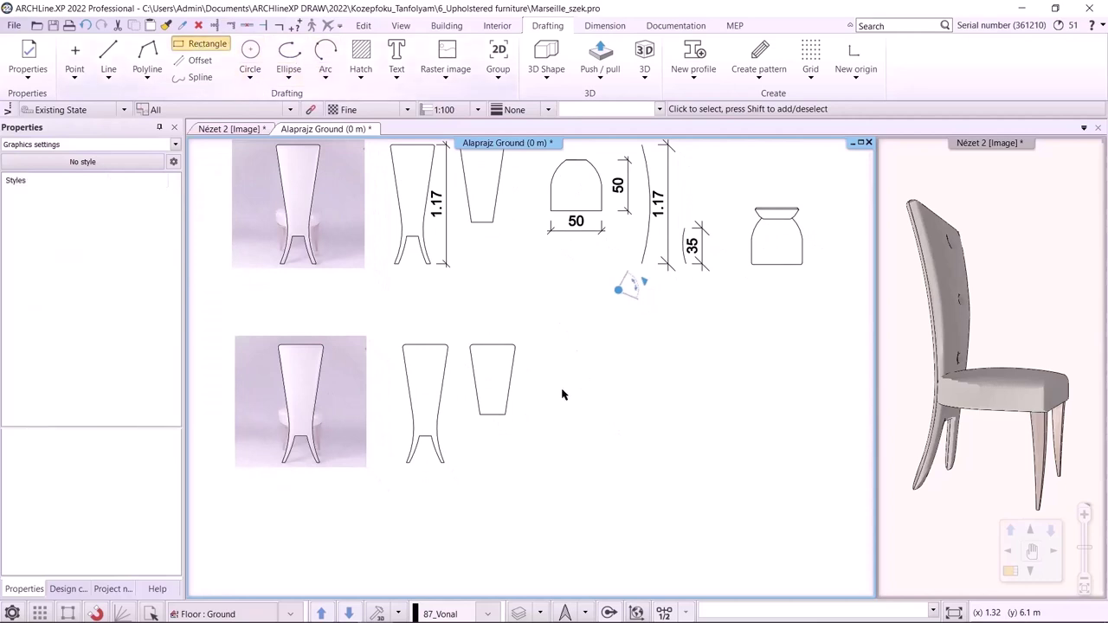
{"action": "left_click", "coordinate": [567, 364]}
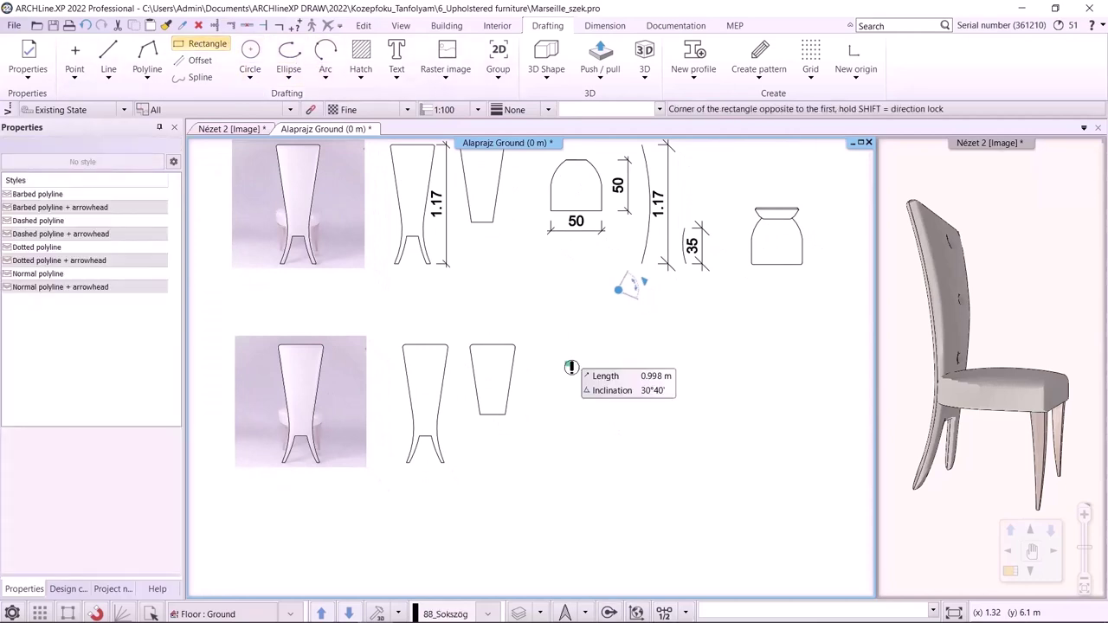
{"action": "left_click", "coordinate": [630, 422]}
{"action": "scroll", "coordinate": [693, 433], "scroll_direction": "up", "scroll_amount": 2}
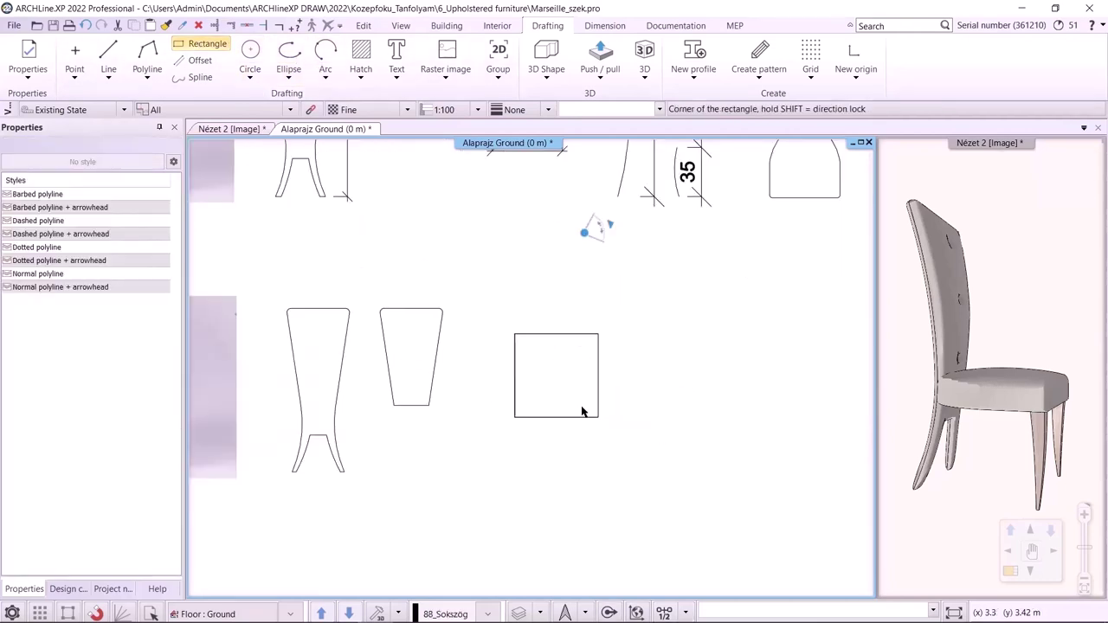
{"action": "key", "text": "Escape"}
- Set both the width and the height of the new rectangle to 0.5 m
{"action": "left_click", "coordinate": [556, 425]}
{"action": "left_click", "coordinate": [556, 433]}
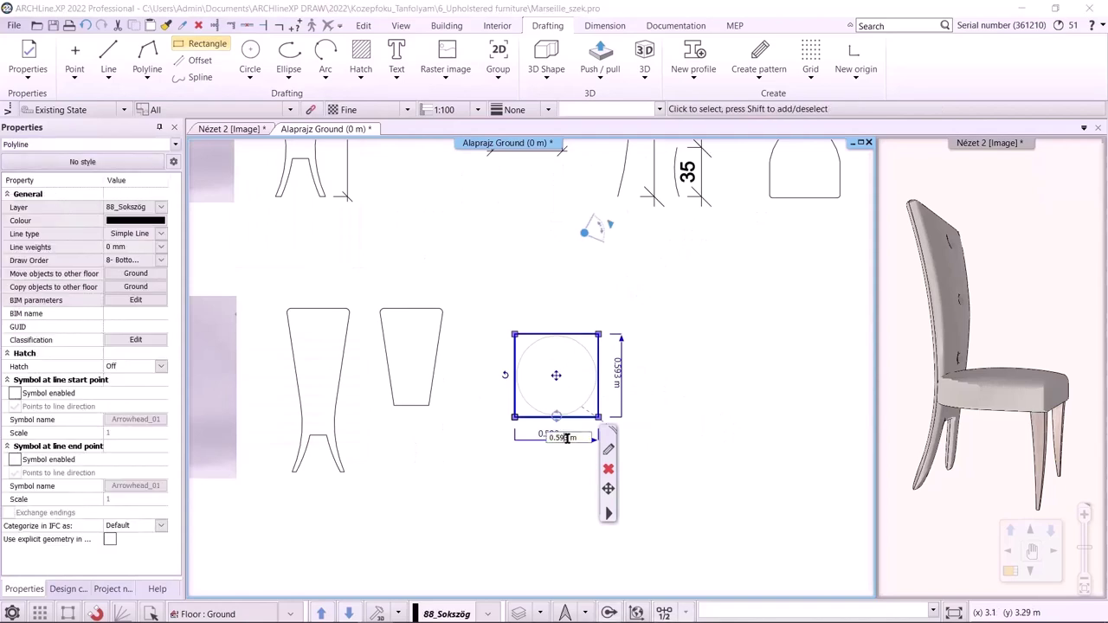
{"action": "type", "text": "0.5"}
{"action": "key", "text": "Return"}
{"action": "left_click", "coordinate": [606, 368]}
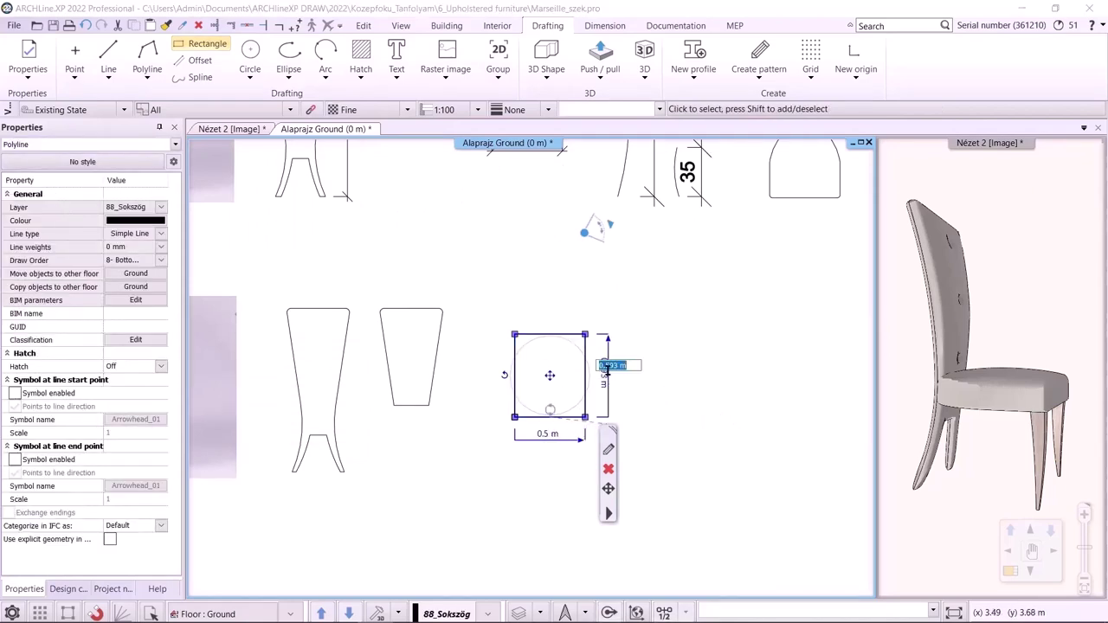
{"action": "type", "text": "0.5"}
{"action": "key", "text": "Return"}
{"action": "left_click", "coordinate": [699, 358]}
- Round the two upper corners of the 0.5 m square to form the seat outline
{"action": "left_click", "coordinate": [590, 348]}
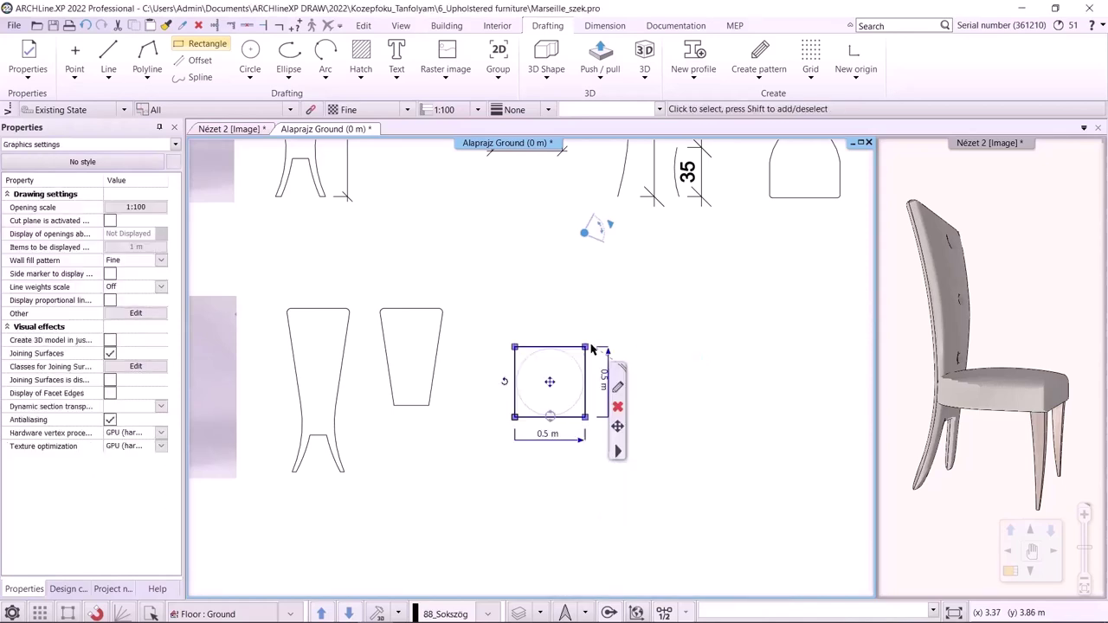
{"action": "left_click", "coordinate": [586, 348]}
{"action": "left_click", "coordinate": [645, 449]}
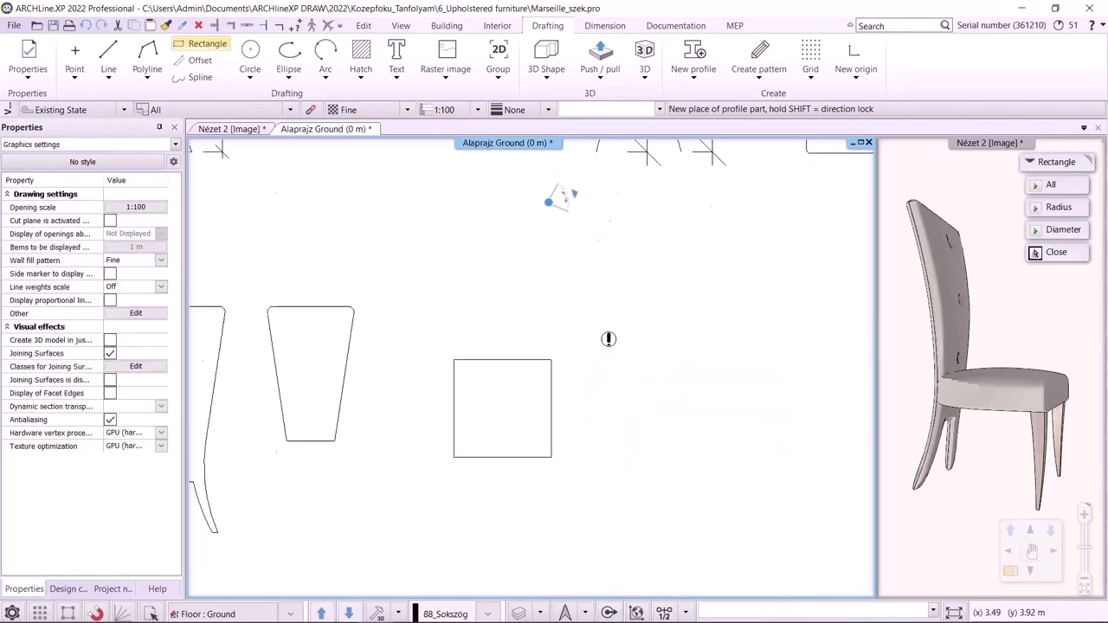
{"action": "scroll", "coordinate": [649, 316], "scroll_direction": "up", "scroll_amount": 1}
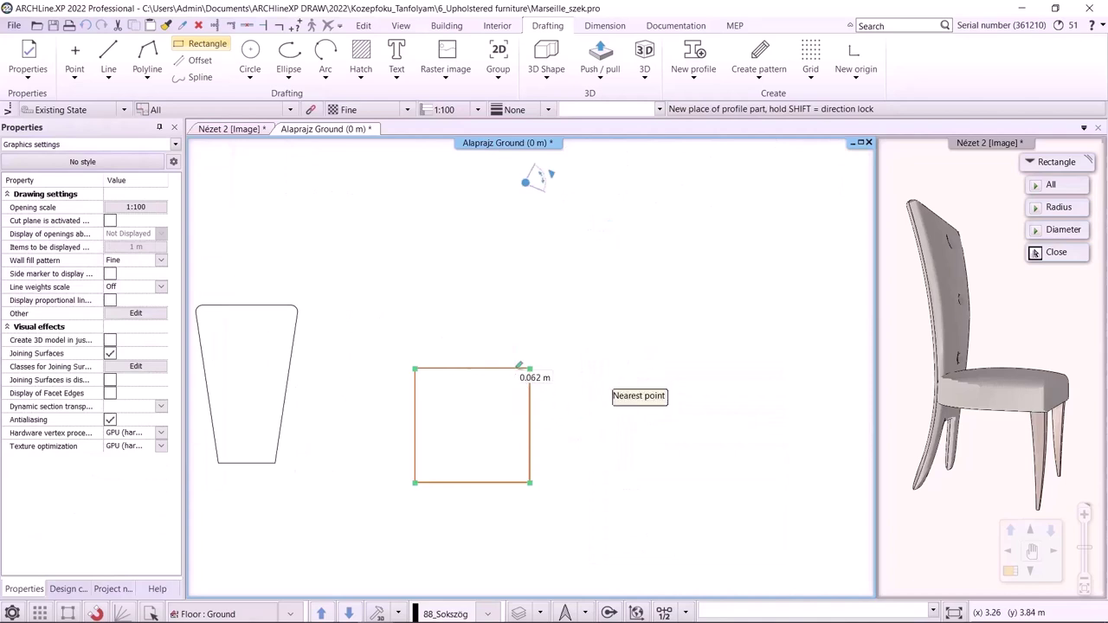
{"action": "scroll", "coordinate": [515, 381], "scroll_direction": "up", "scroll_amount": 2}
{"action": "left_click", "coordinate": [522, 366]}
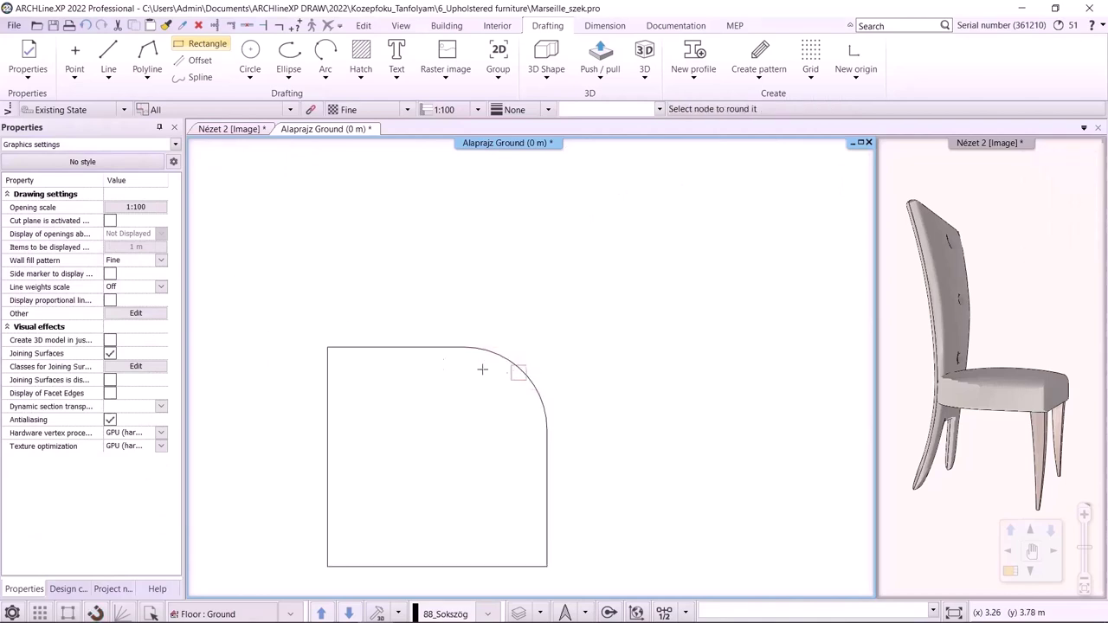
{"action": "left_click", "coordinate": [330, 346]}
{"action": "scroll", "coordinate": [606, 383], "scroll_direction": "down", "scroll_amount": 5}
{"action": "key", "text": "Escape"}
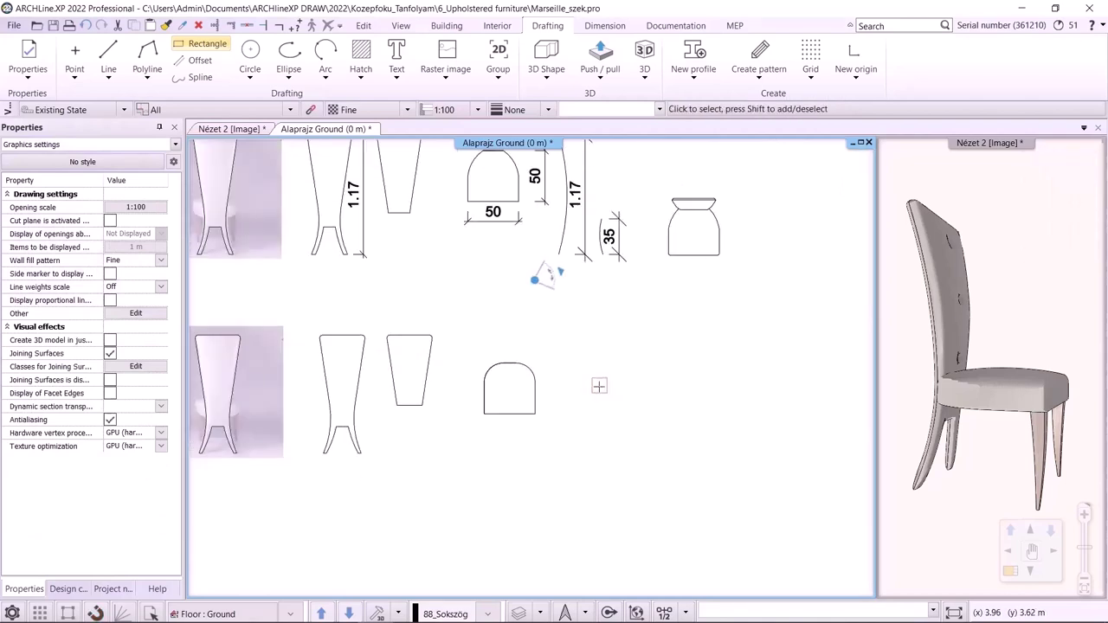
- Draw a shallow arc with a vertical chord of 1.17 m beside the seat outline, bulging away from the seat
{"action": "scroll", "coordinate": [546, 374], "scroll_direction": "down", "scroll_amount": 2}
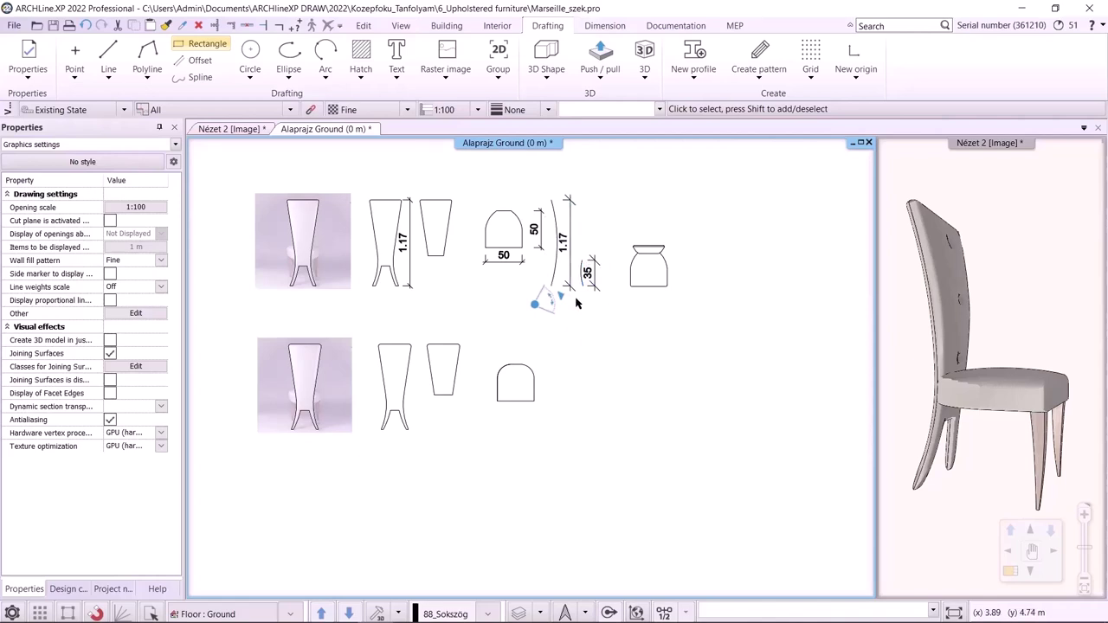
{"action": "left_click", "coordinate": [326, 54]}
{"action": "scroll", "coordinate": [619, 381], "scroll_direction": "up", "scroll_amount": 2}
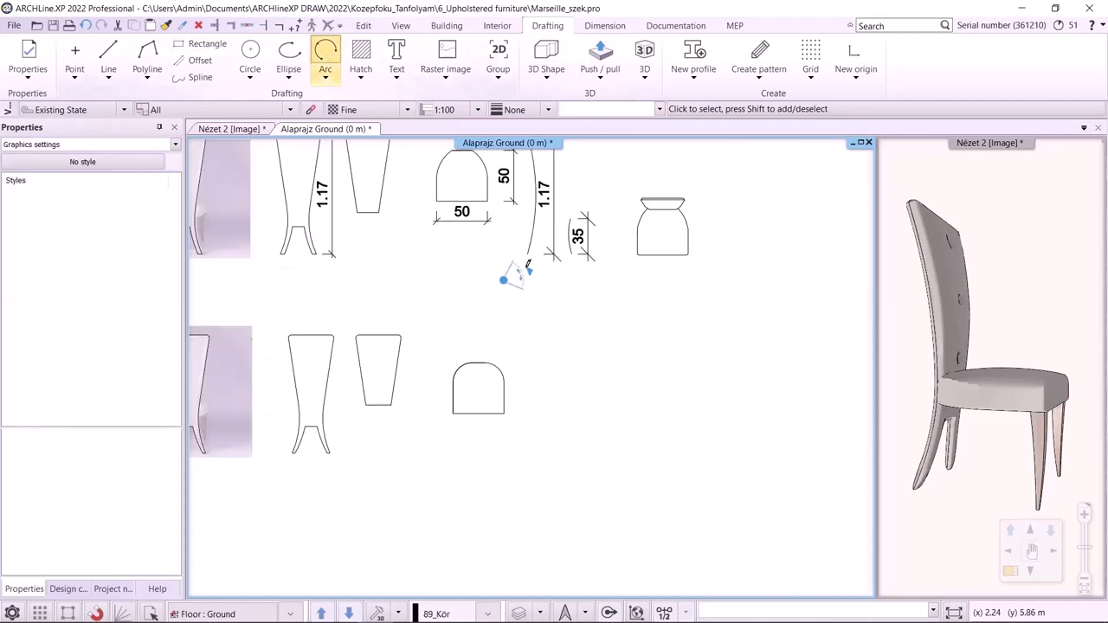
{"action": "left_click", "coordinate": [556, 465]}
{"action": "type", "text": "1"}
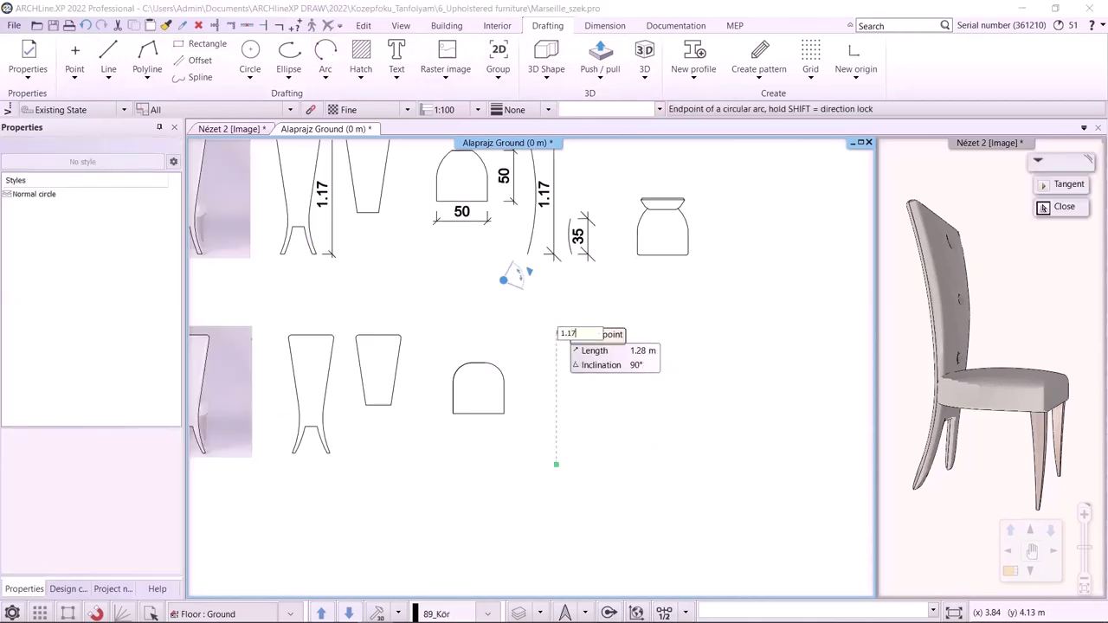
{"action": "type", "text": ".17"}
{"action": "key", "text": "Return"}
{"action": "scroll", "coordinate": [554, 375], "scroll_direction": "up", "scroll_amount": 2}
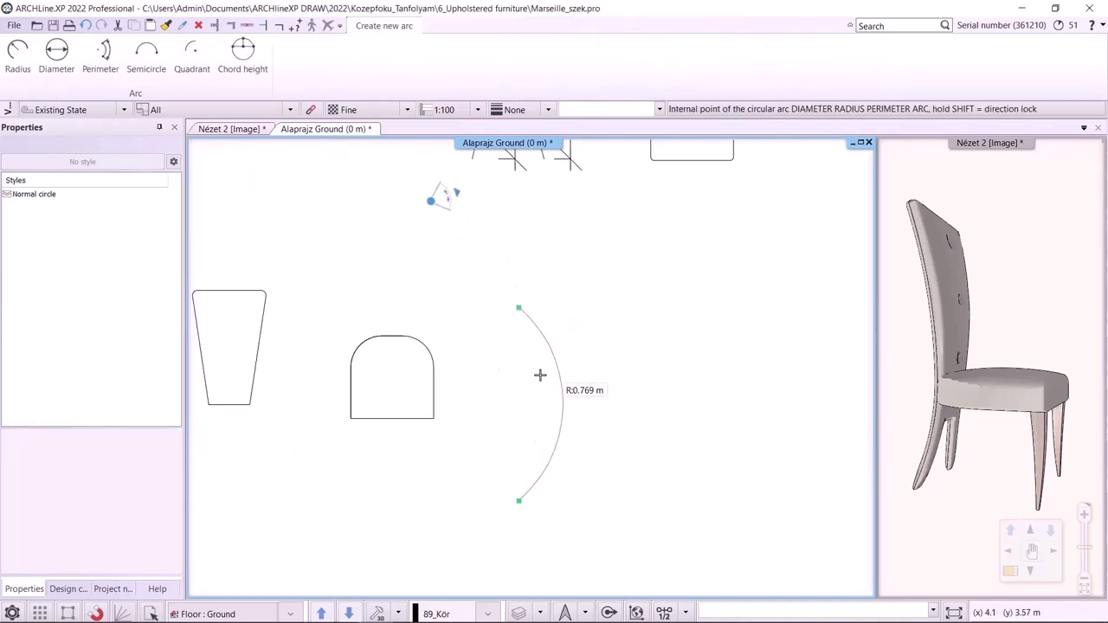
{"action": "left_click", "coordinate": [528, 382]}
{"action": "scroll", "coordinate": [532, 371], "scroll_direction": "down", "scroll_amount": 1}
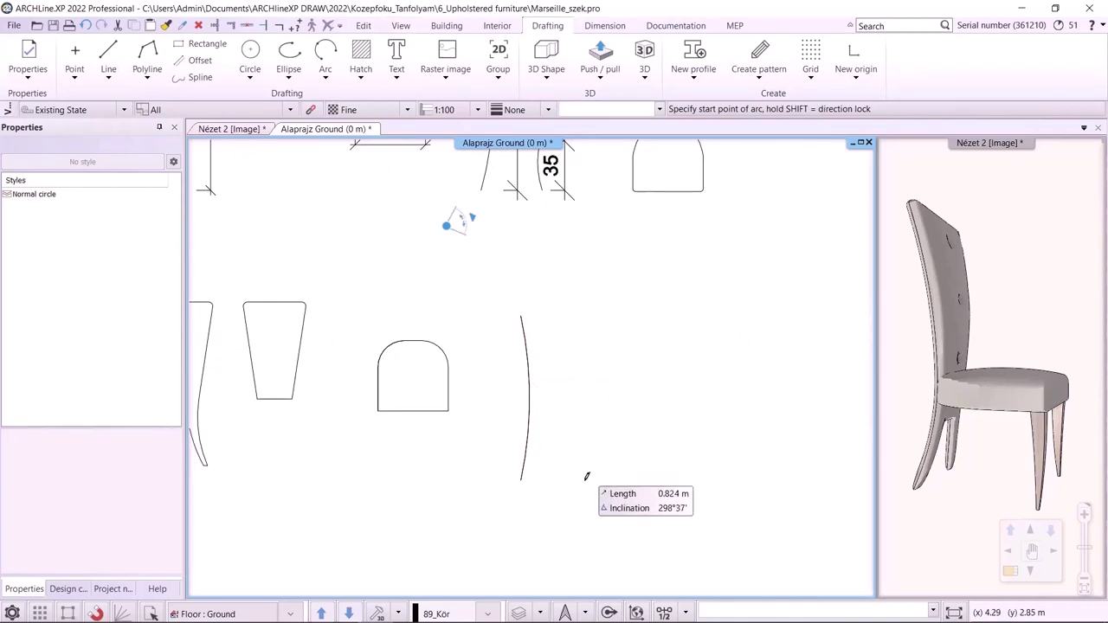
- Draw a second arc with a vertical 0.35 m chord beside the tall arc's lower end, bulging toward the tall arc
{"action": "left_click", "coordinate": [585, 482]}
{"action": "type", "text": "0.35"}
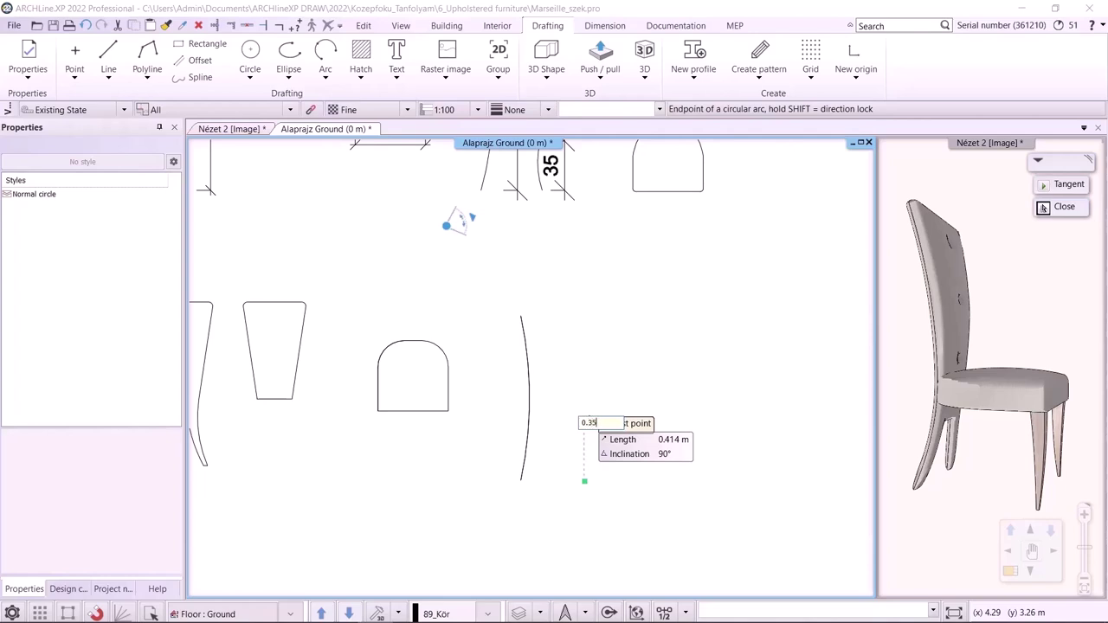
{"action": "key", "text": "Return"}
{"action": "scroll", "coordinate": [578, 423], "scroll_direction": "up", "scroll_amount": 4}
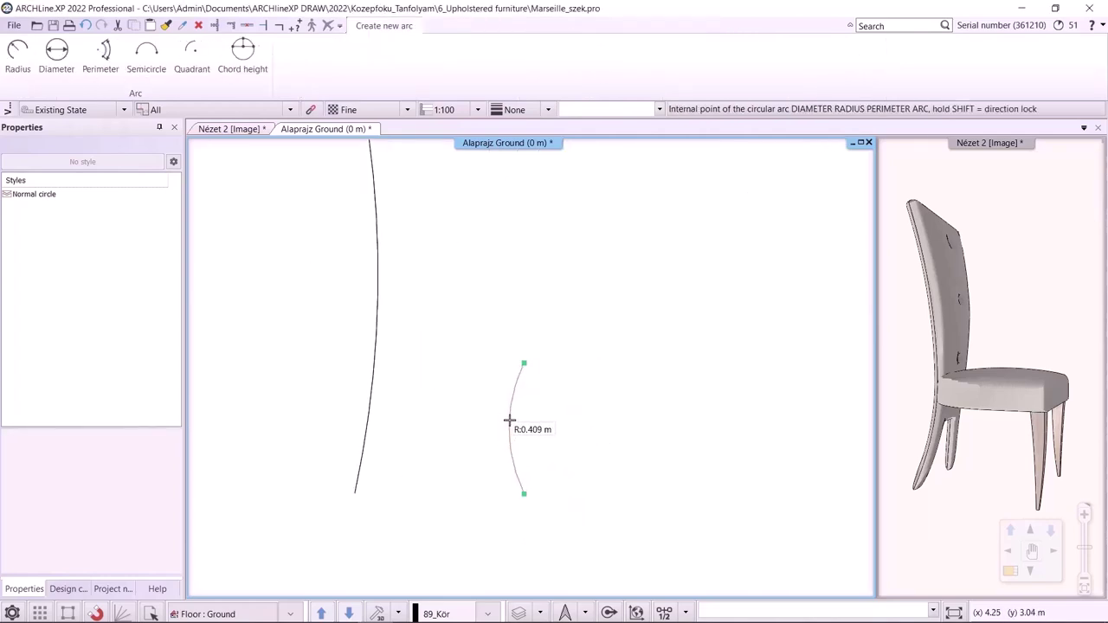
{"action": "left_click", "coordinate": [510, 421]}
{"action": "scroll", "coordinate": [530, 368], "scroll_direction": "down", "scroll_amount": 3}
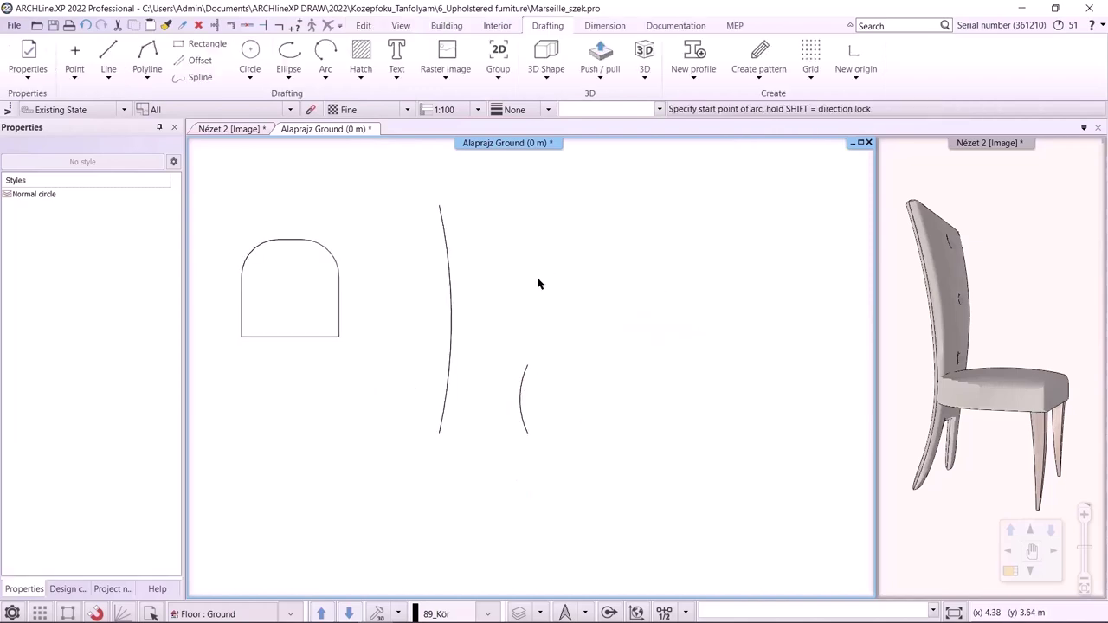
{"action": "key", "text": "Escape"}
{"action": "scroll", "coordinate": [537, 286], "scroll_direction": "down", "scroll_amount": 4}
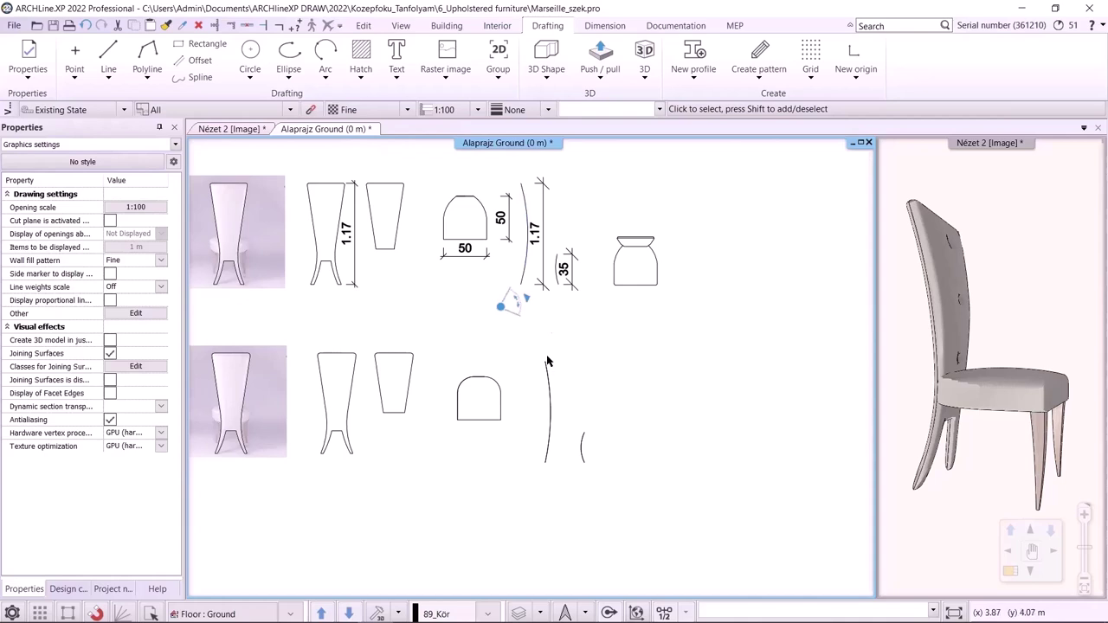
- Move the upper endpoint of the tall arc horizontally about 0.066 m toward the seat outline
{"action": "scroll", "coordinate": [547, 361], "scroll_direction": "up", "scroll_amount": 3}
{"action": "left_click", "coordinate": [520, 348]}
{"action": "mouse_move", "coordinate": [519, 340]}
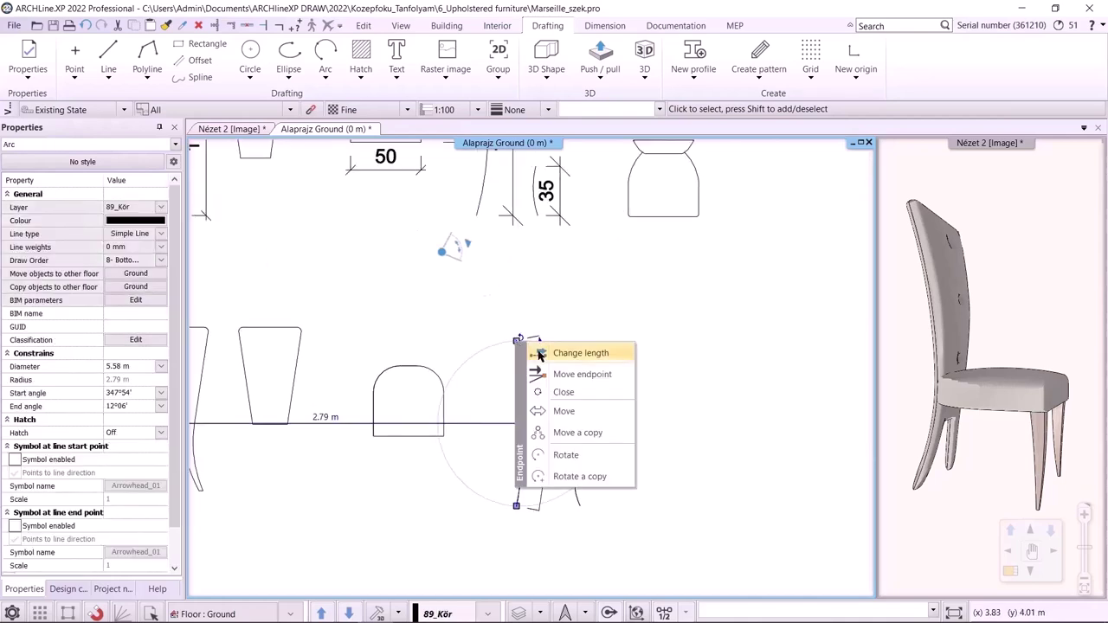
{"action": "left_click", "coordinate": [542, 375]}
{"action": "scroll", "coordinate": [540, 355], "scroll_direction": "up", "scroll_amount": 2}
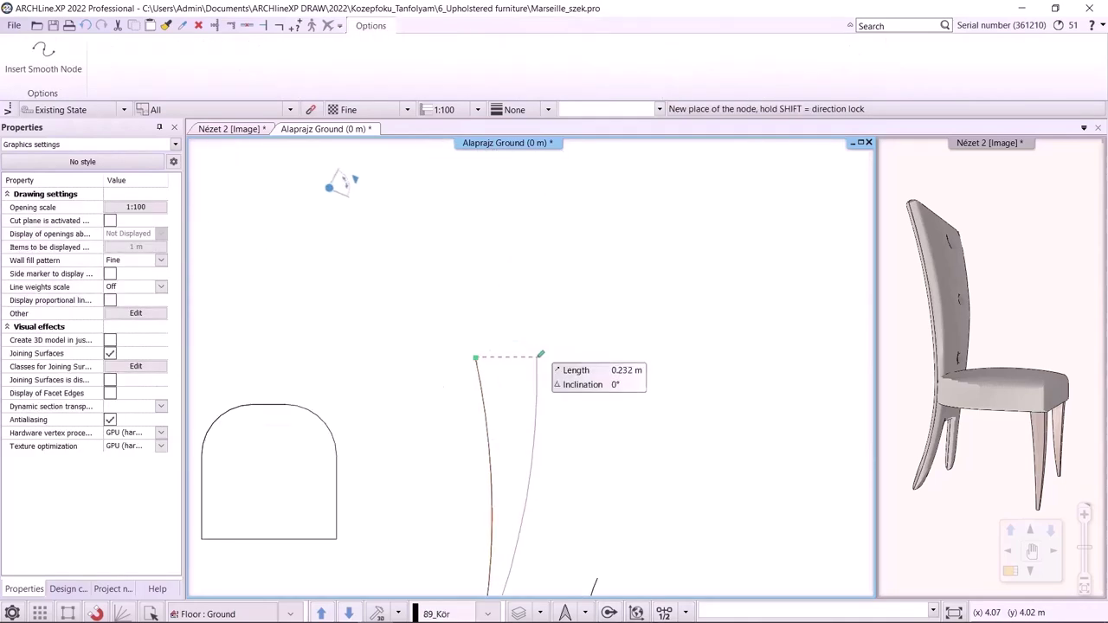
{"action": "scroll", "coordinate": [492, 353], "scroll_direction": "up", "scroll_amount": 2}
{"action": "left_click", "coordinate": [435, 360]}
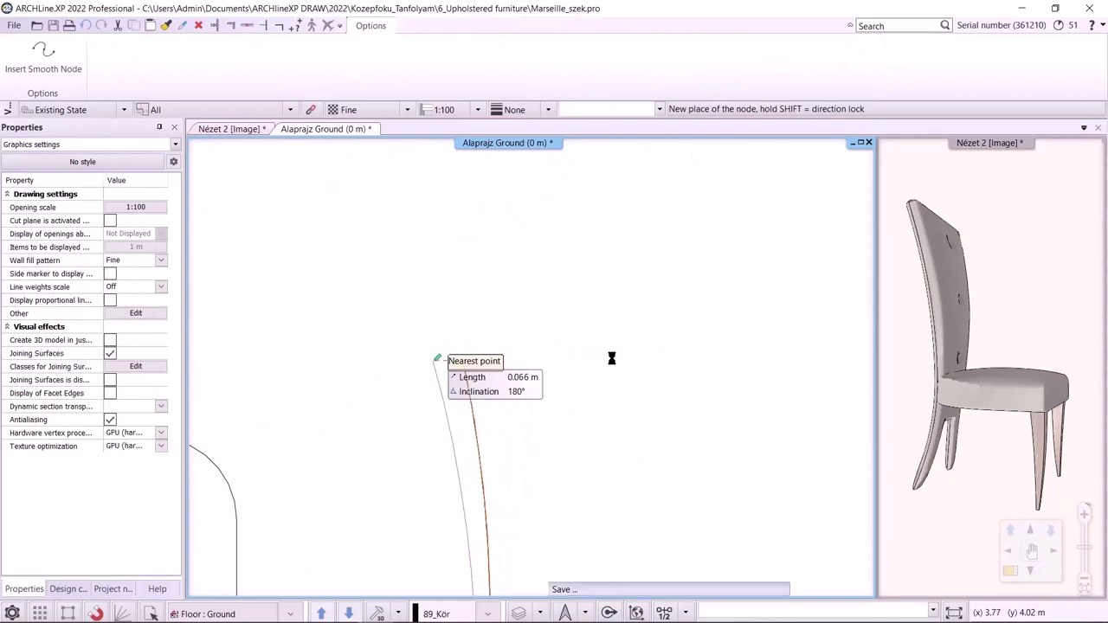
{"action": "scroll", "coordinate": [606, 327], "scroll_direction": "down", "scroll_amount": 5}
{"action": "left_click", "coordinate": [611, 327]}
- Start a Loft smart object and use the 0.35 m arc on the floor plan as its custom profile path
{"action": "scroll", "coordinate": [614, 352], "scroll_direction": "down", "scroll_amount": 1}
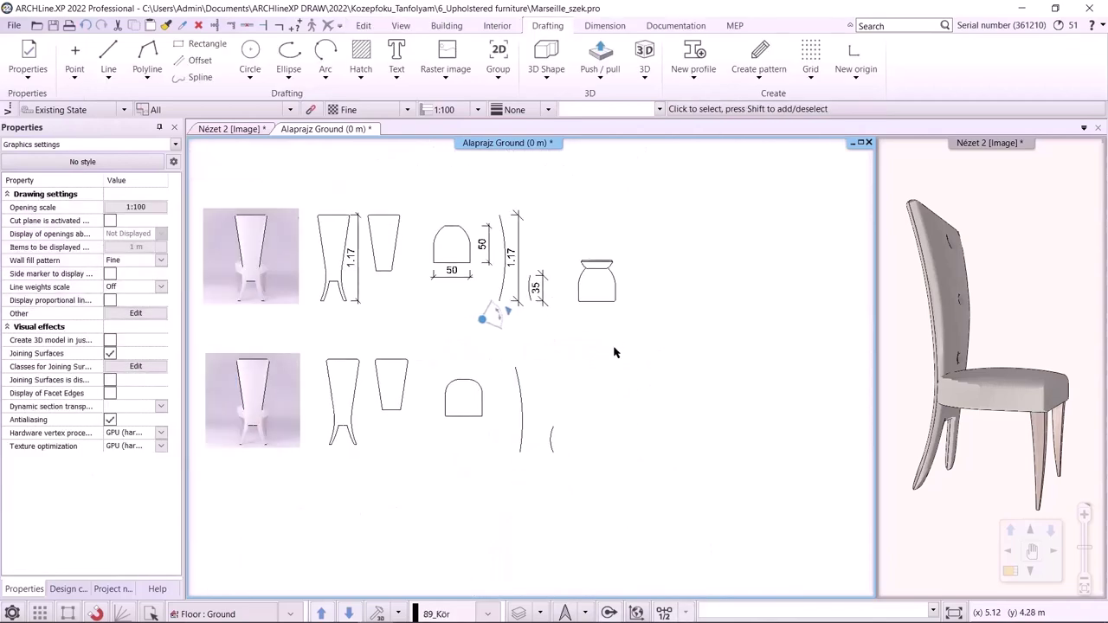
{"action": "scroll", "coordinate": [579, 367], "scroll_direction": "down", "scroll_amount": 1}
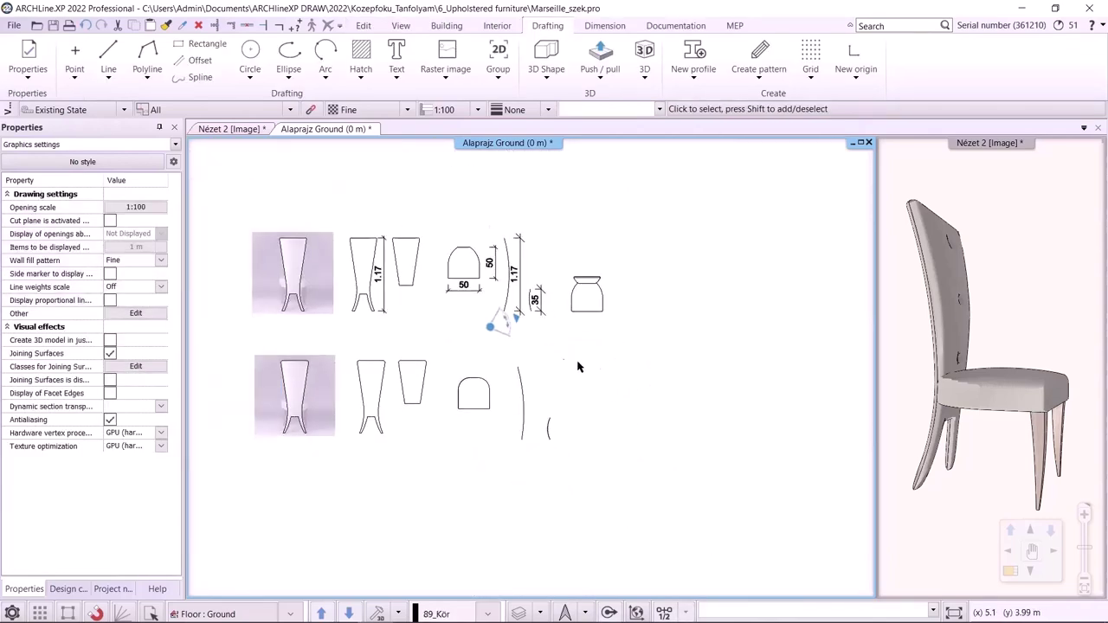
{"action": "middle_click_drag", "start_coordinate": [595, 341], "coordinate": [665, 363]}
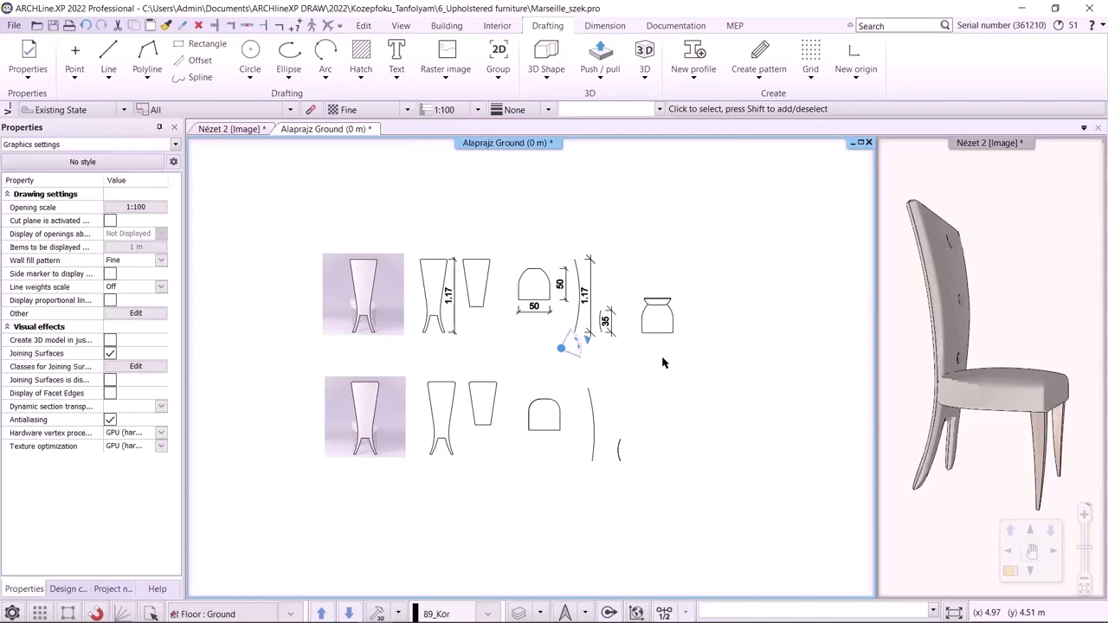
{"action": "left_click", "coordinate": [497, 25]}
{"action": "left_click", "coordinate": [774, 77]}
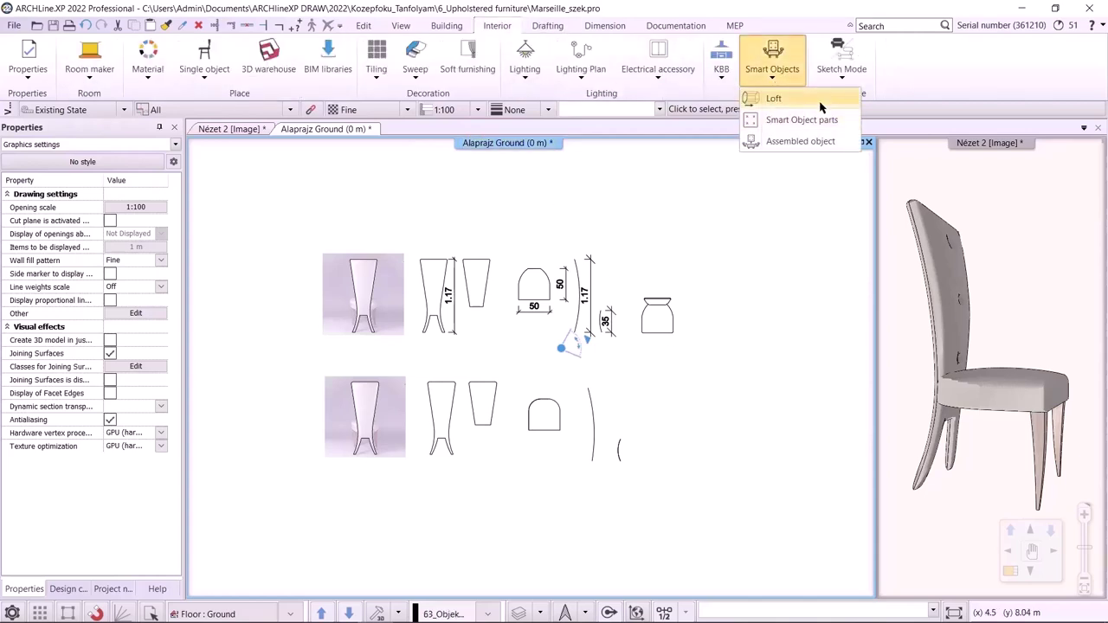
{"action": "left_click", "coordinate": [773, 99]}
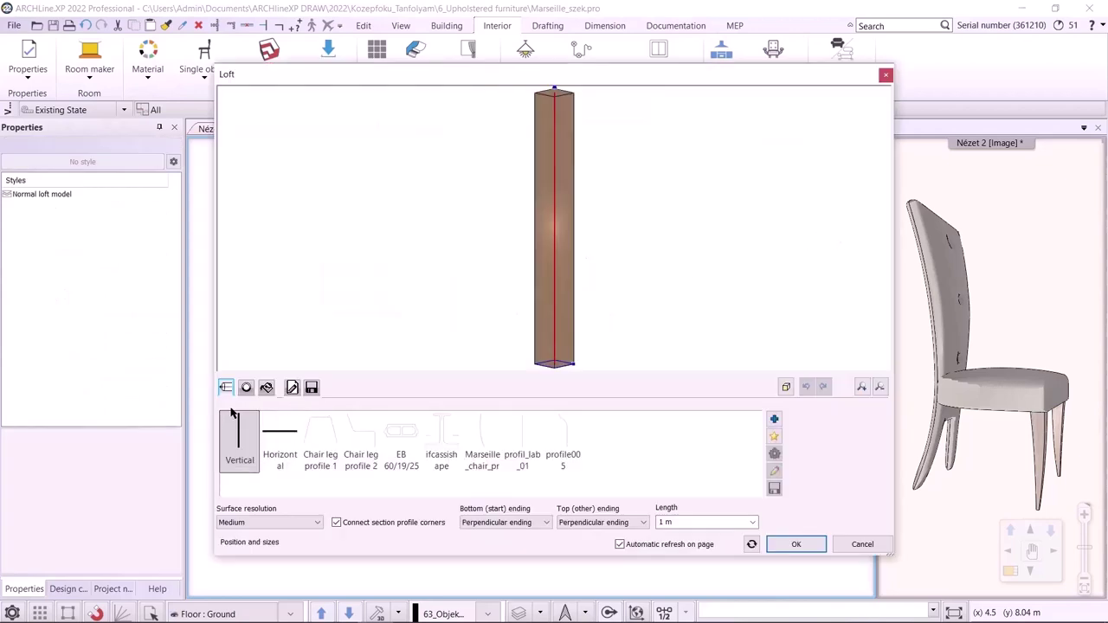
{"action": "left_click", "coordinate": [774, 439]}
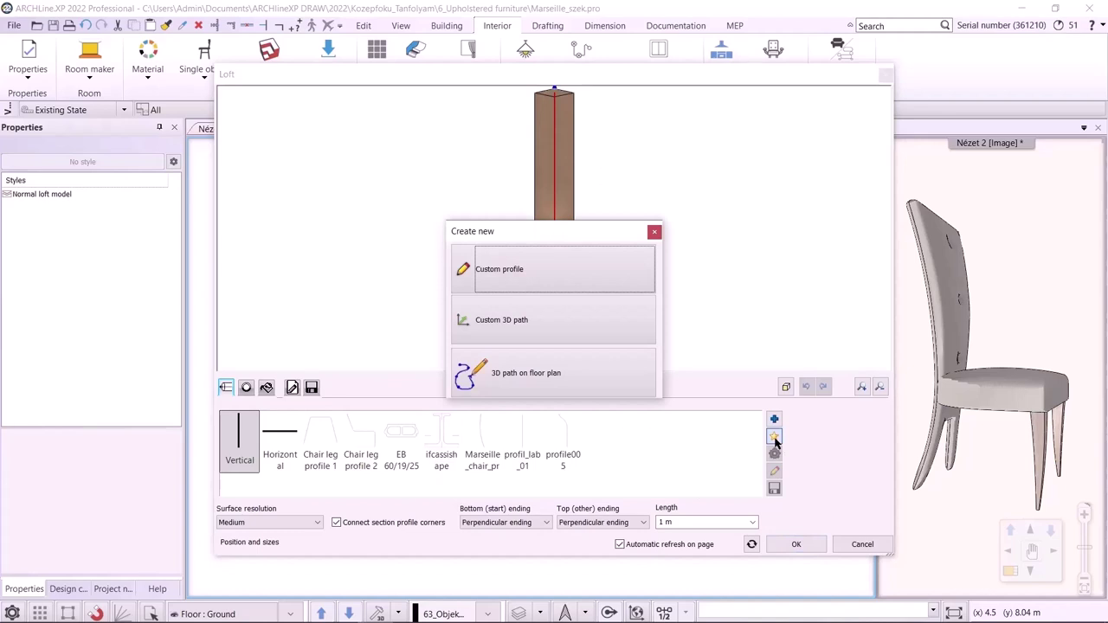
{"action": "left_click", "coordinate": [650, 364]}
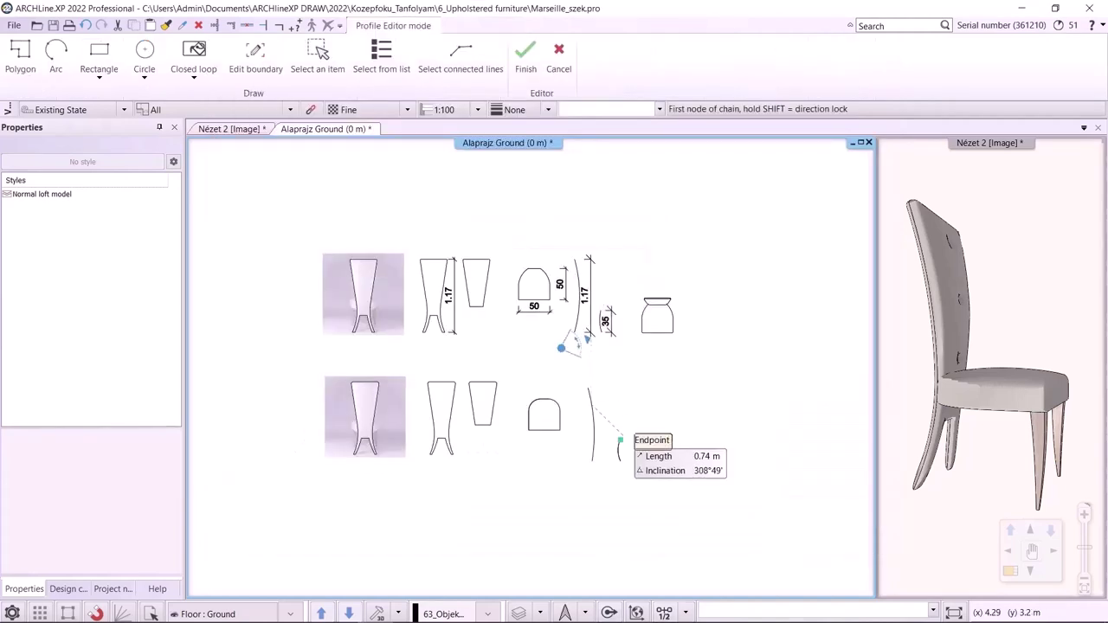
{"action": "left_click", "coordinate": [317, 55]}
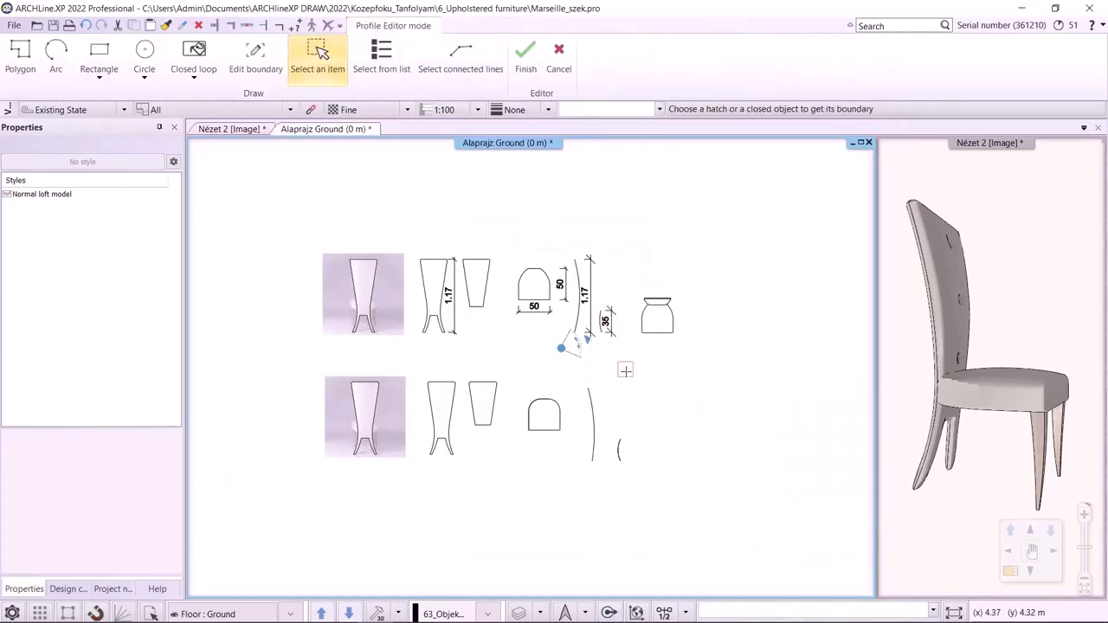
{"action": "left_click", "coordinate": [609, 426]}
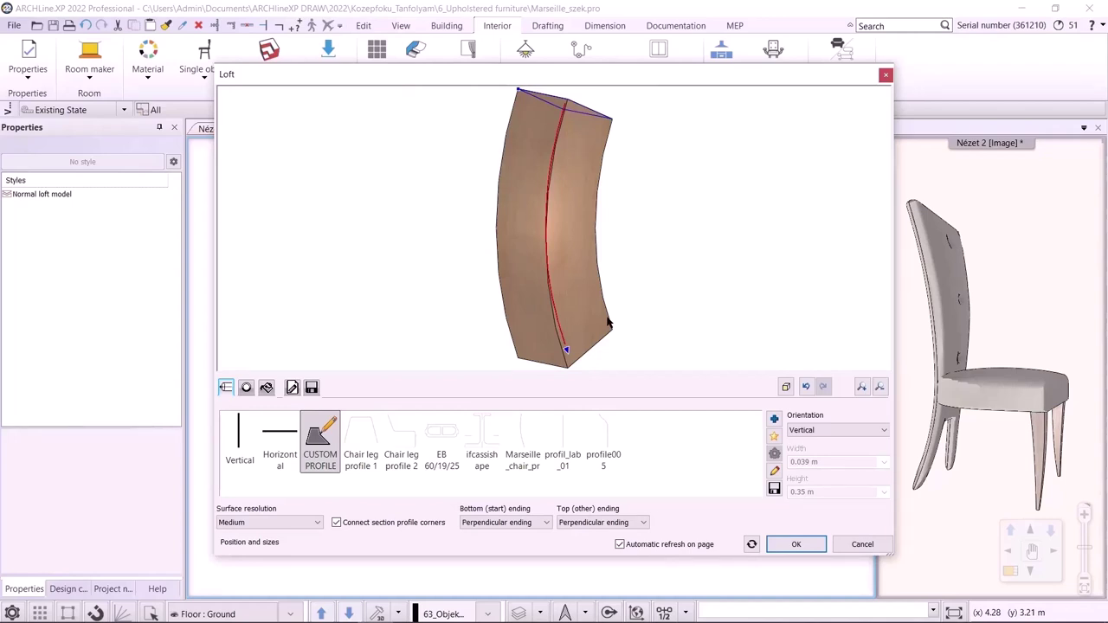
- Choose the square leg section profile for the loft and set its width and height to 0.05 m
{"action": "left_click", "coordinate": [246, 387]}
{"action": "left_click", "coordinate": [359, 449]}
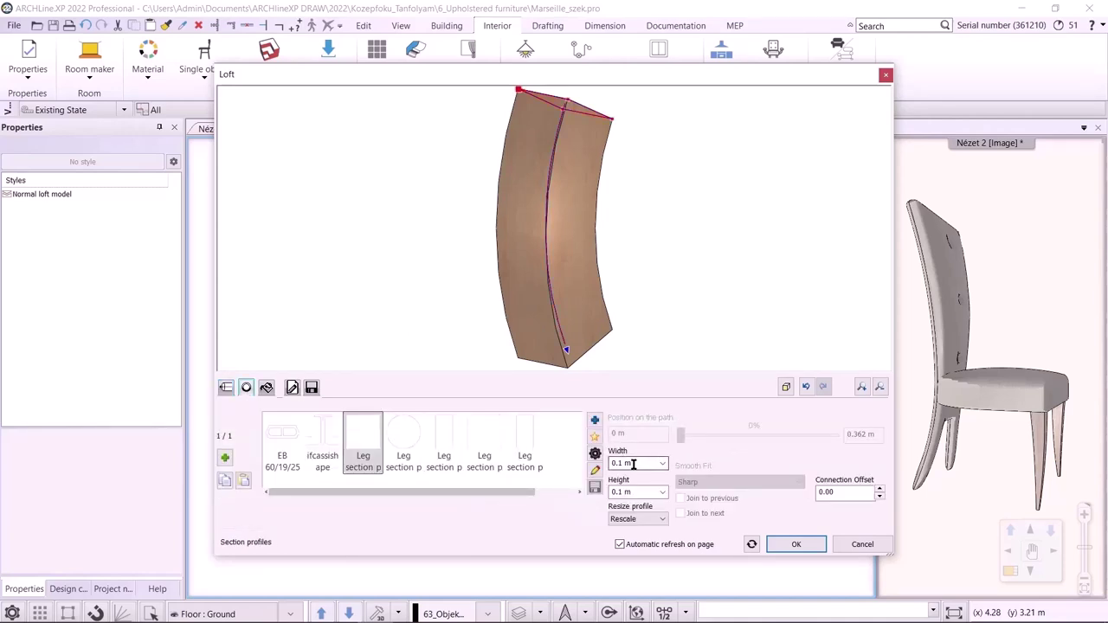
{"action": "left_click", "coordinate": [635, 463]}
{"action": "left_click_drag", "start_coordinate": [635, 464], "coordinate": [624, 462]}
{"action": "type", "text": "05"}
{"action": "key", "text": "Tab"}
{"action": "type", "text": "0.05"}
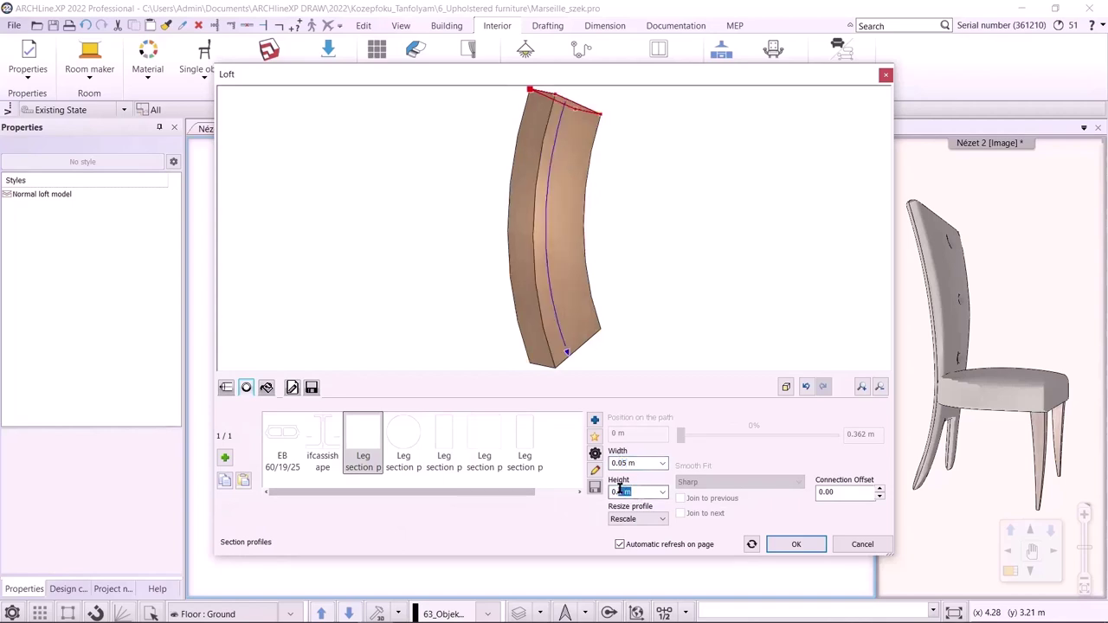
{"action": "key", "text": "Tab"}
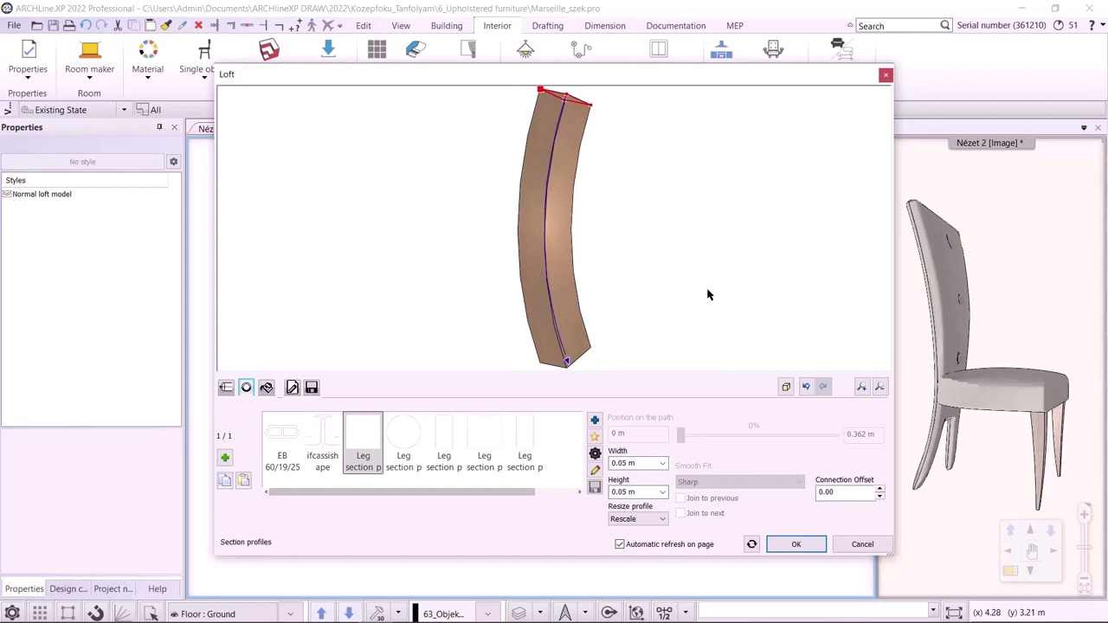
- Add a section at 100% of the loft path with a width and height of 0.01 m
{"action": "left_click", "coordinate": [225, 457]}
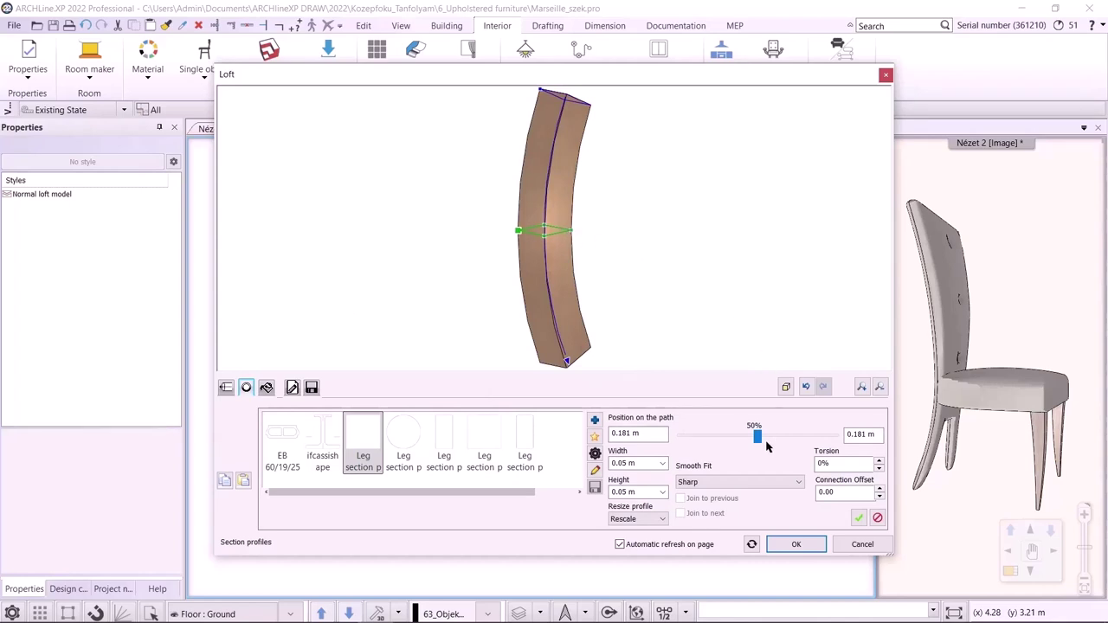
{"action": "left_click_drag", "start_coordinate": [756, 435], "coordinate": [835, 435]}
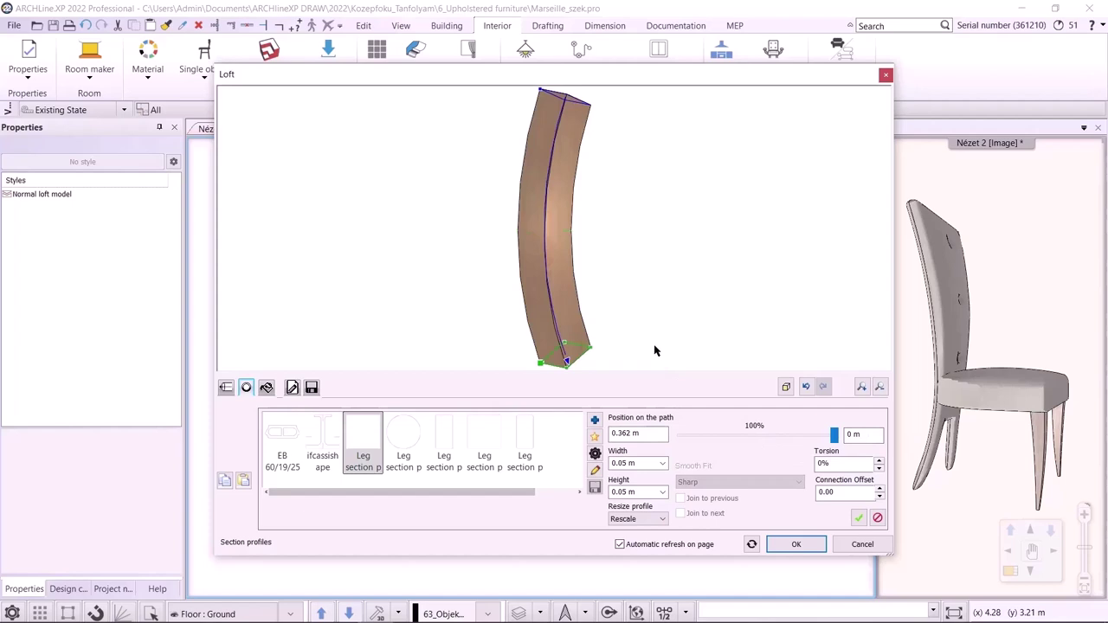
{"action": "left_click", "coordinate": [624, 462]}
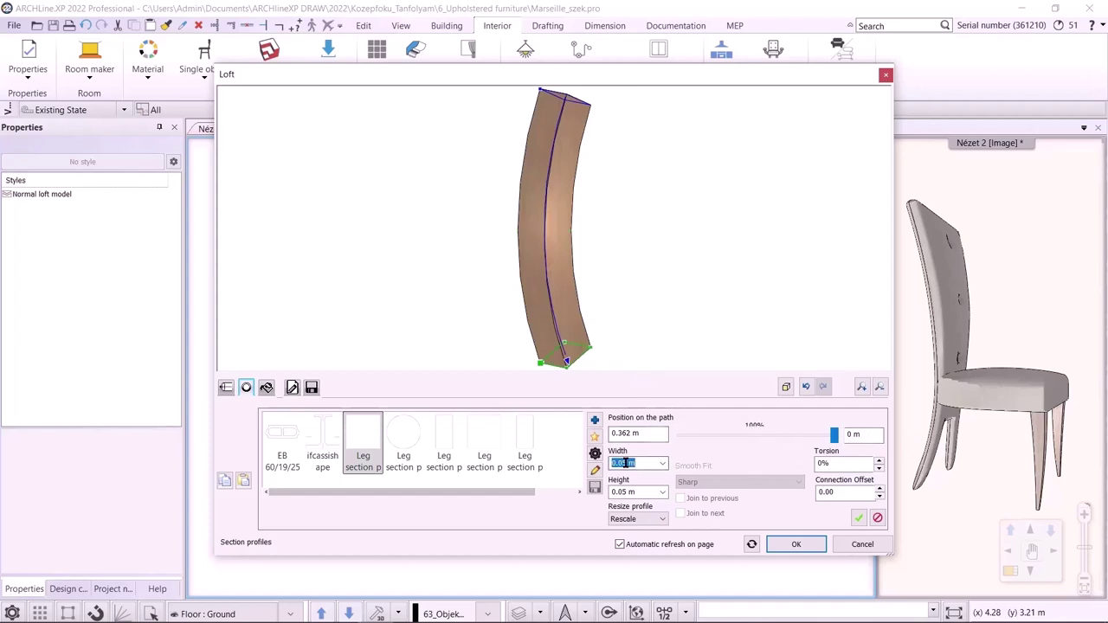
{"action": "left_click", "coordinate": [625, 464]}
{"action": "key", "text": "Tab"}
{"action": "type", "text": "0.01"}
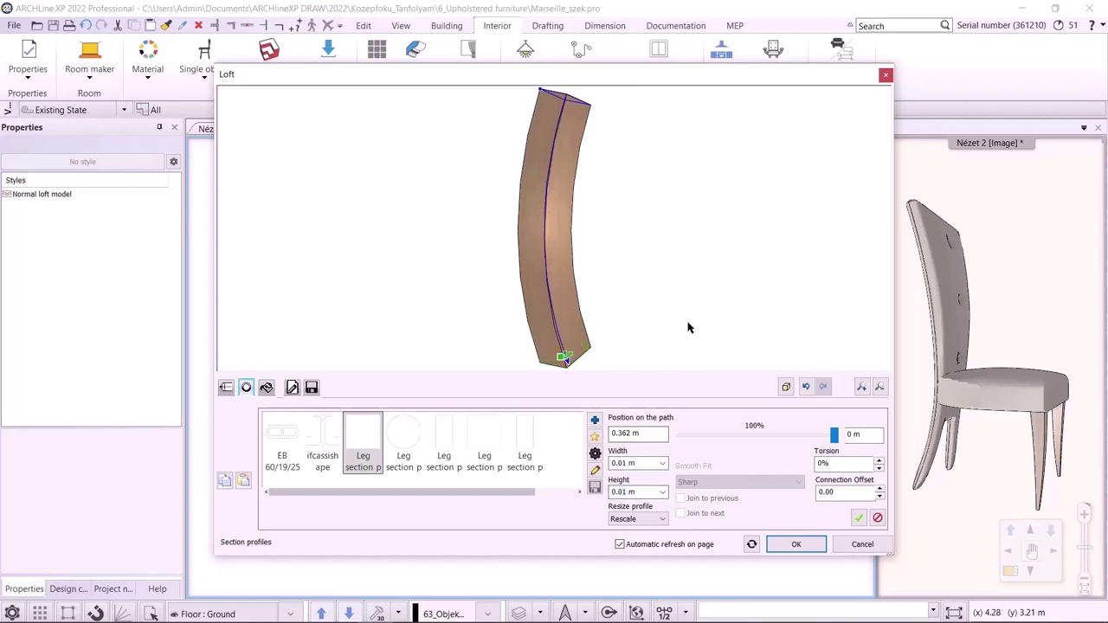
{"action": "left_click", "coordinate": [859, 518]}
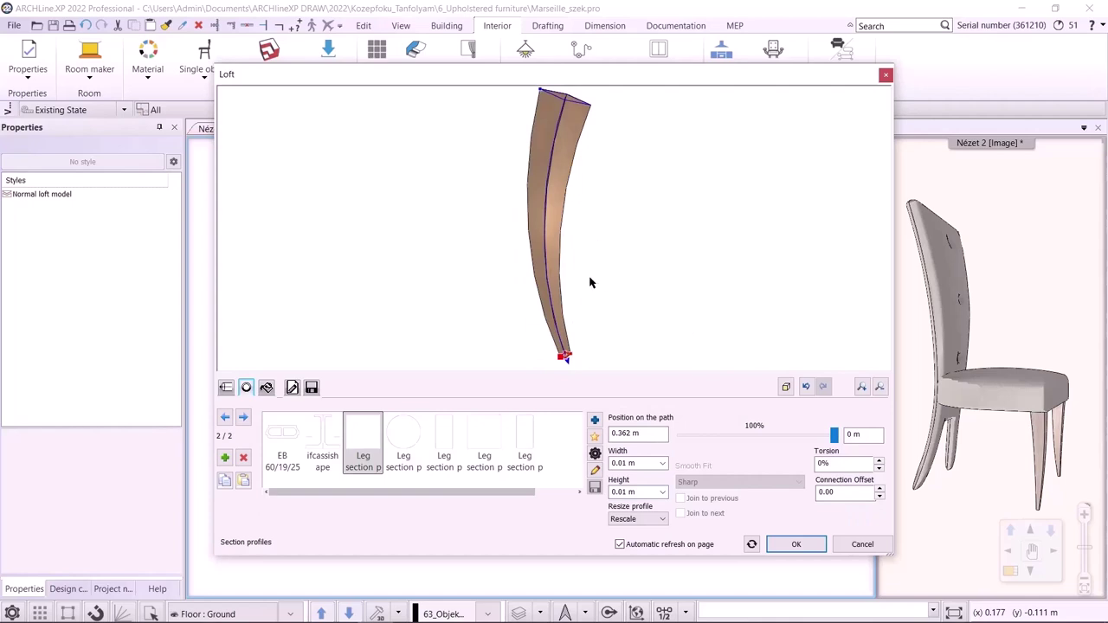
- Add an intermediate section at 50% of the loft path with a width and height of 0.03 m
{"action": "left_click", "coordinate": [224, 457]}
{"action": "left_click", "coordinate": [623, 462]}
{"action": "type", "text": "0.03"}
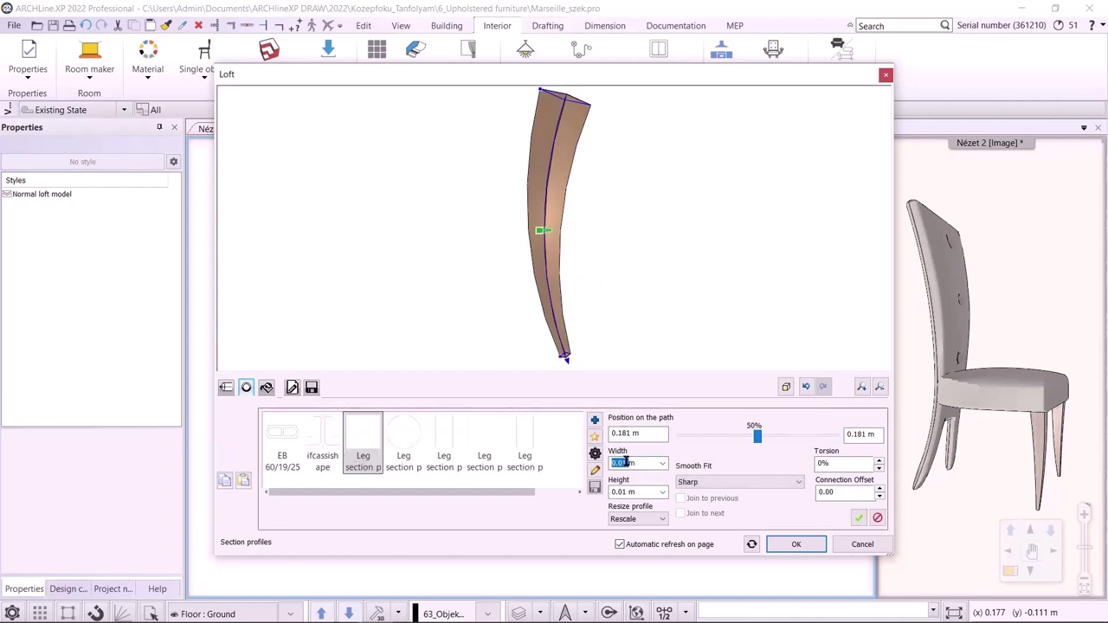
{"action": "left_click", "coordinate": [623, 492]}
{"action": "type", "text": "0.03"}
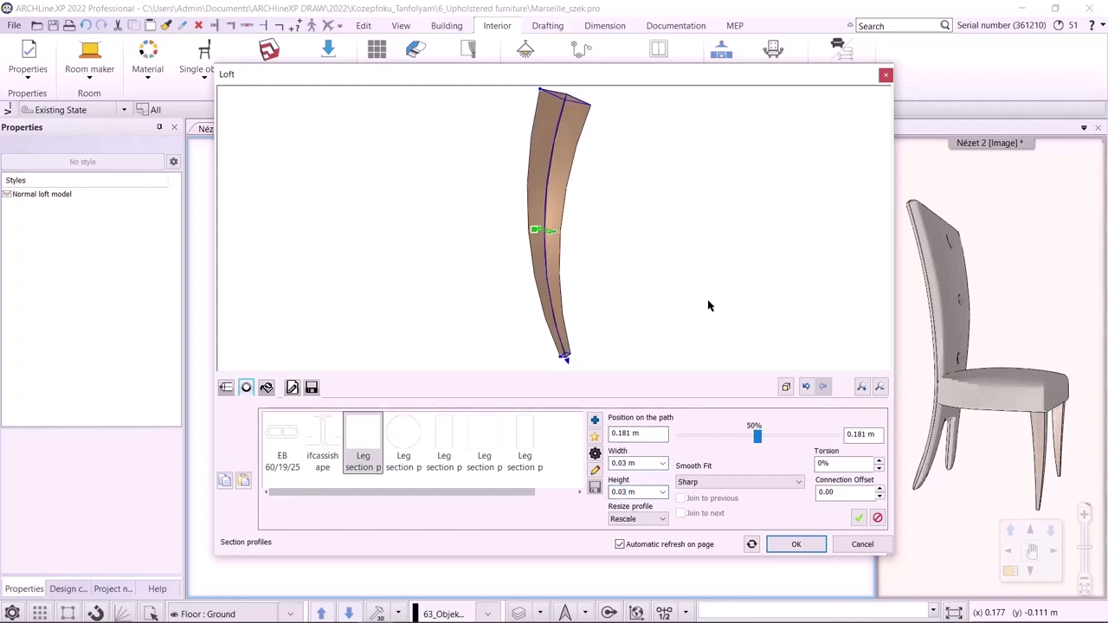
{"action": "left_click", "coordinate": [859, 517]}
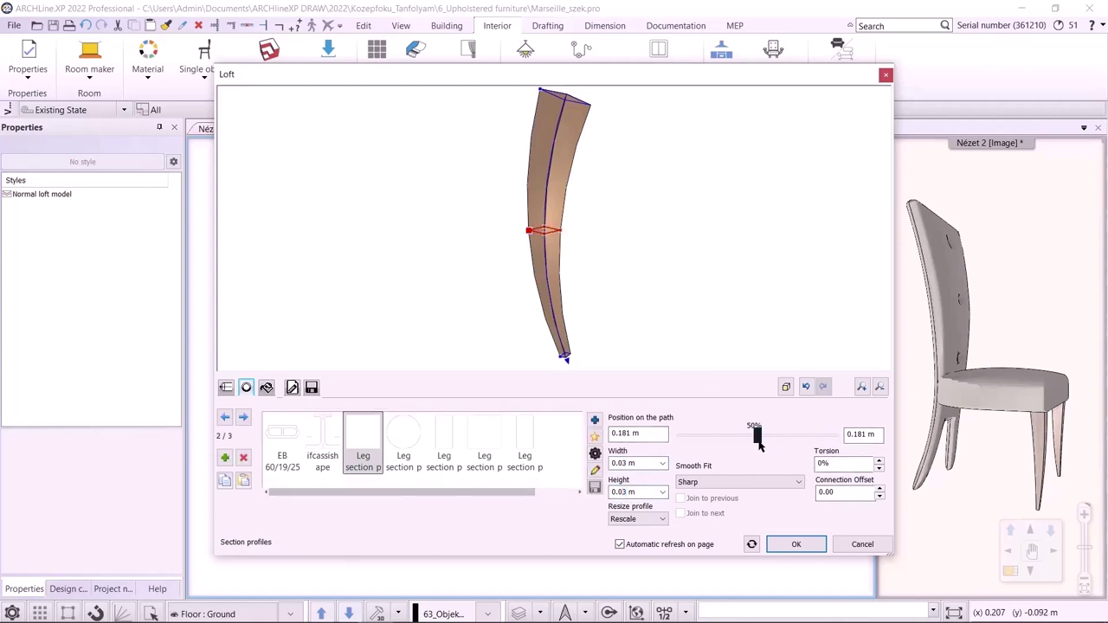
- Shift the intermediate section to 46% of the path and remove it from the loft
{"action": "mouse_move", "coordinate": [758, 436]}
{"action": "left_mouse_down"}
{"action": "mouse_move", "coordinate": [818, 437]}
{"action": "mouse_move", "coordinate": [693, 436]}
{"action": "mouse_move", "coordinate": [749, 440]}
{"action": "mouse_move", "coordinate": [746, 449]}
{"action": "left_mouse_up"}
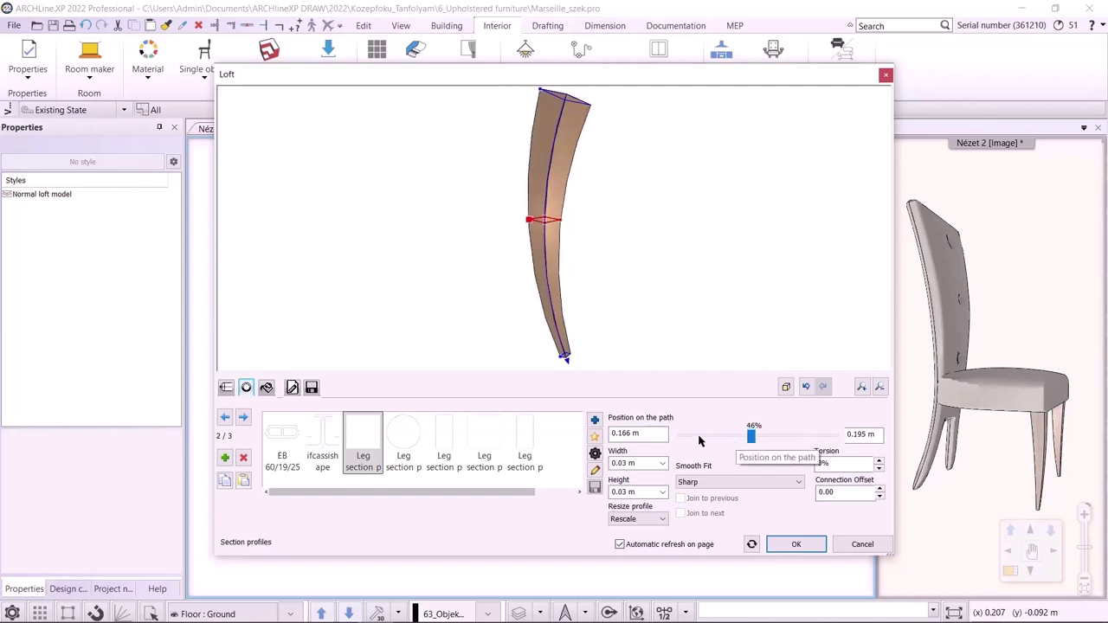
{"action": "left_click", "coordinate": [246, 459]}
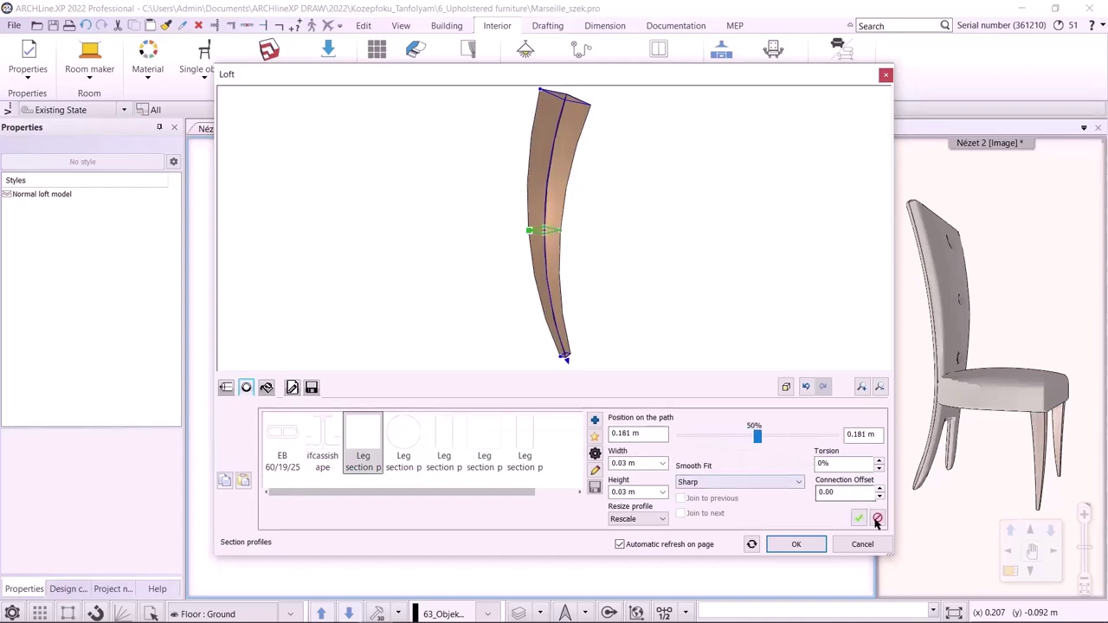
{"action": "left_click", "coordinate": [877, 519]}
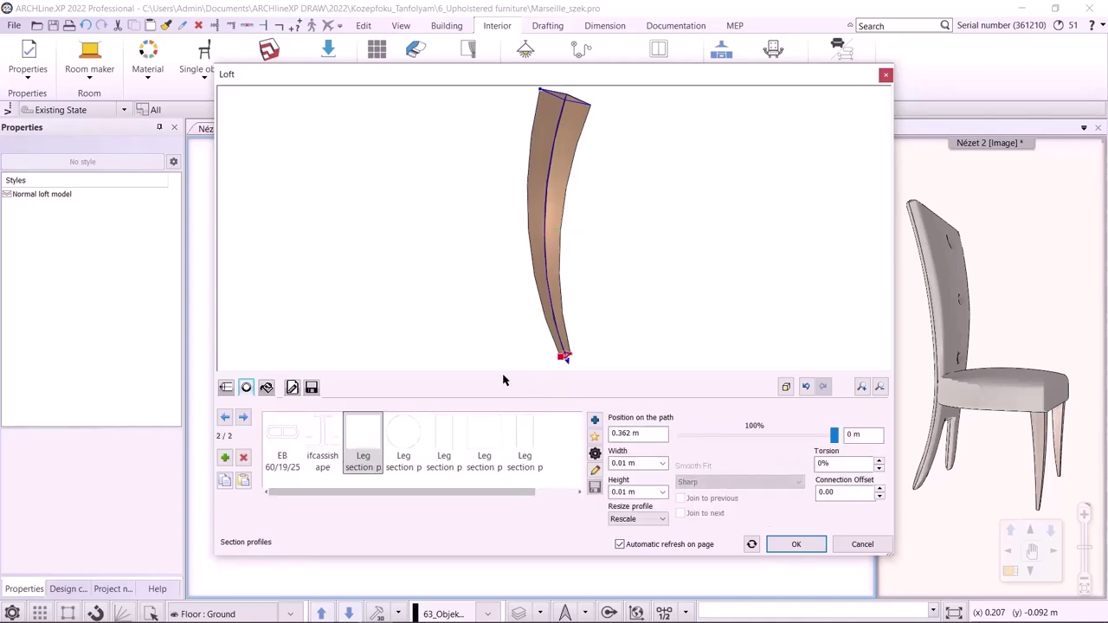
- Set the leg loft's surface resolution to High and make both its bottom and top endings horizontal
{"action": "left_click", "coordinate": [226, 387]}
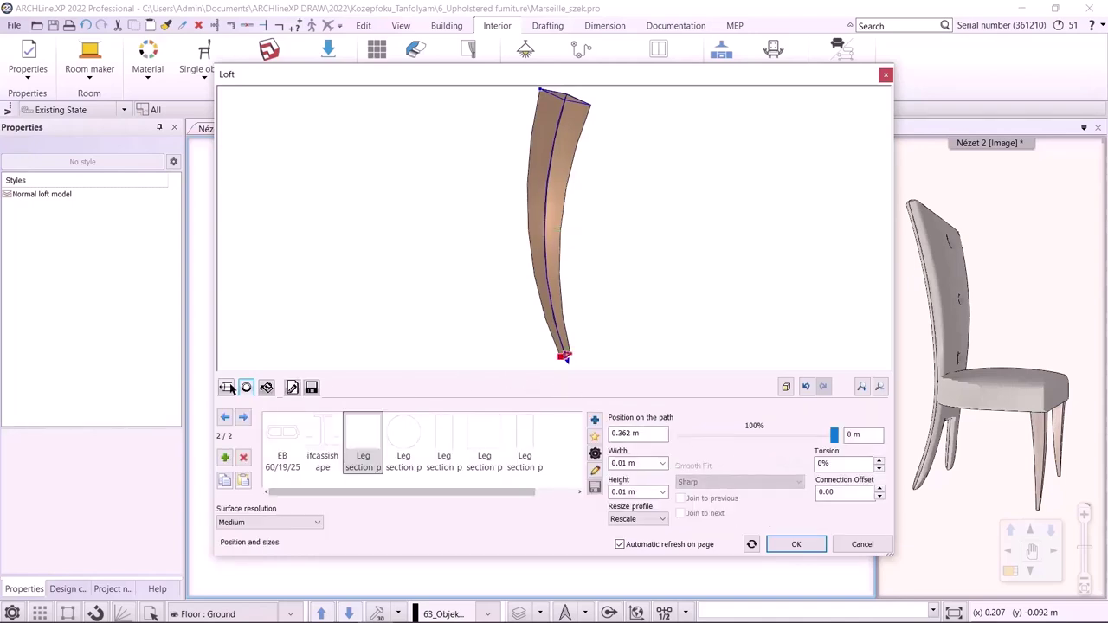
{"action": "left_click", "coordinate": [252, 523]}
{"action": "left_click", "coordinate": [252, 536]}
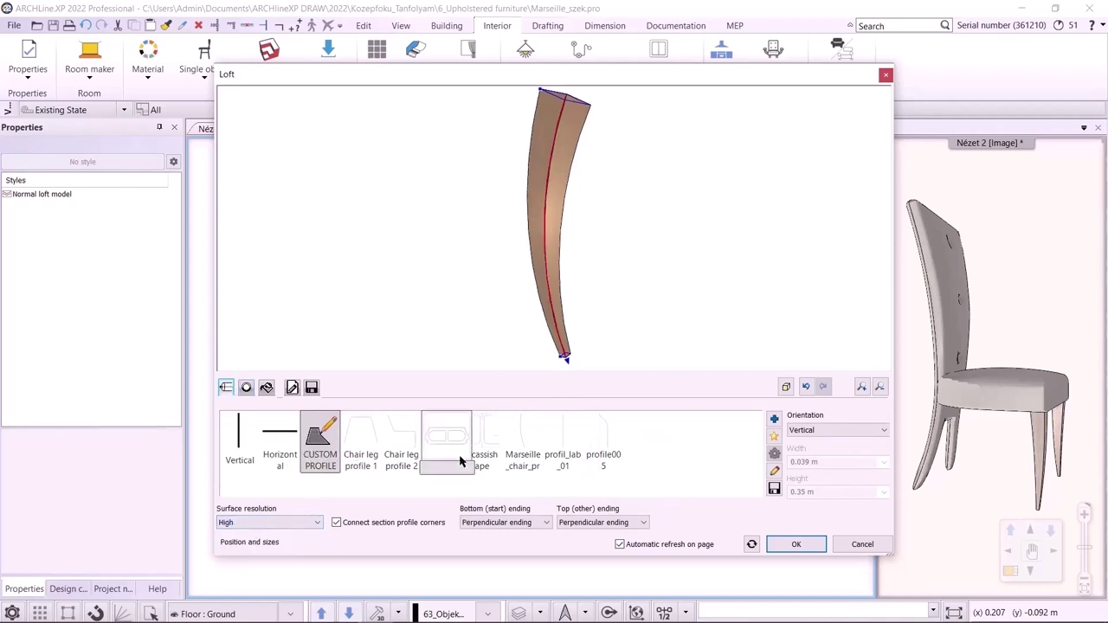
{"action": "left_click", "coordinate": [479, 523]}
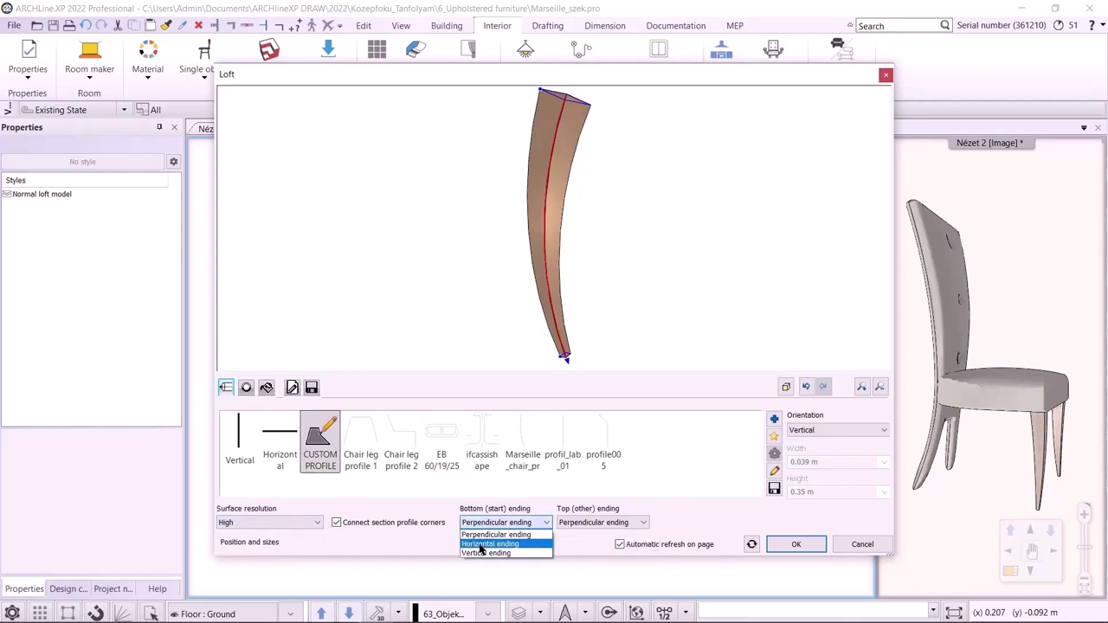
{"action": "left_click", "coordinate": [480, 541]}
{"action": "left_click", "coordinate": [609, 524]}
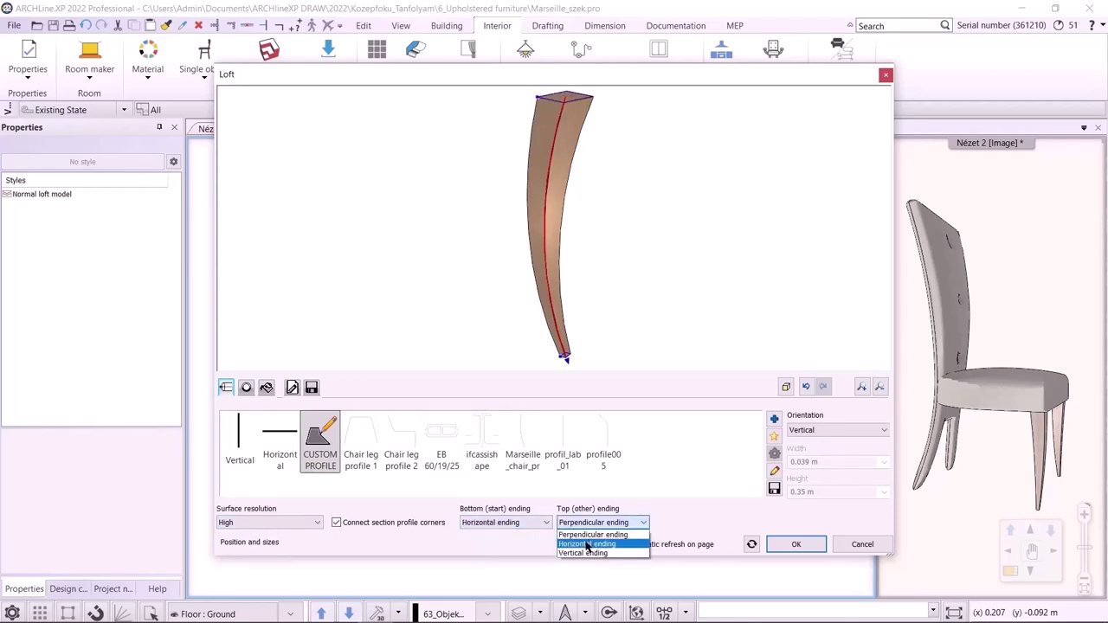
{"action": "left_click", "coordinate": [588, 542]}
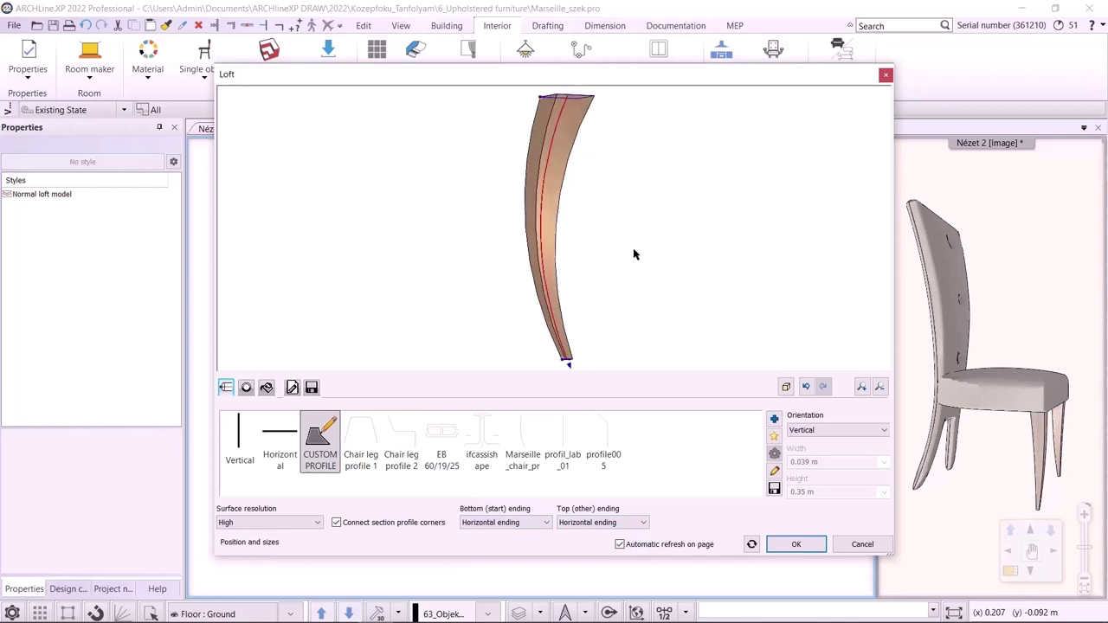
- Apply the Old_ashtree material to the leg and save it to the library as Marseille_leg2, category DINING ROOM, sub category Parts
{"action": "left_click", "coordinate": [266, 388]}
{"action": "left_click", "coordinate": [282, 433]}
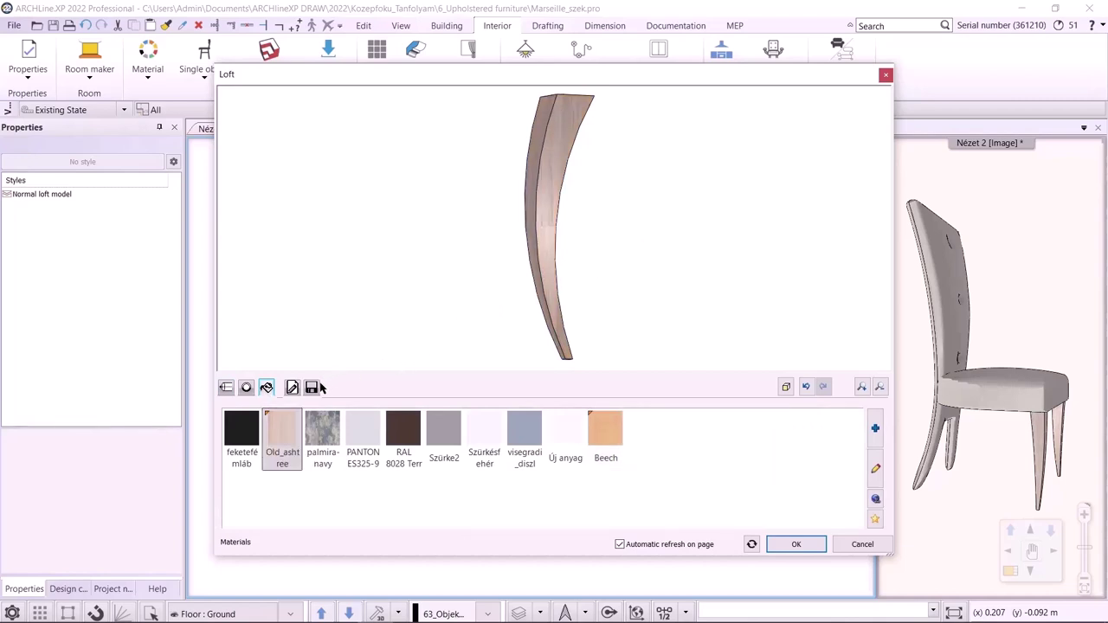
{"action": "left_click", "coordinate": [312, 388]}
{"action": "left_click", "coordinate": [862, 455]}
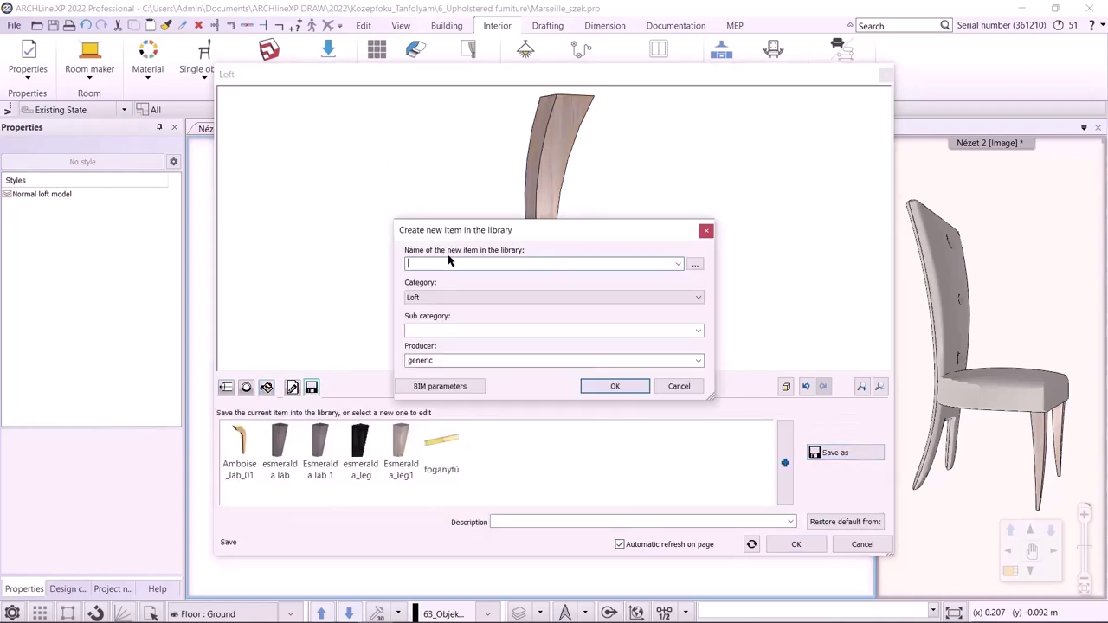
{"action": "type", "text": "Marseille_leg2"}
{"action": "left_click", "coordinate": [592, 297]}
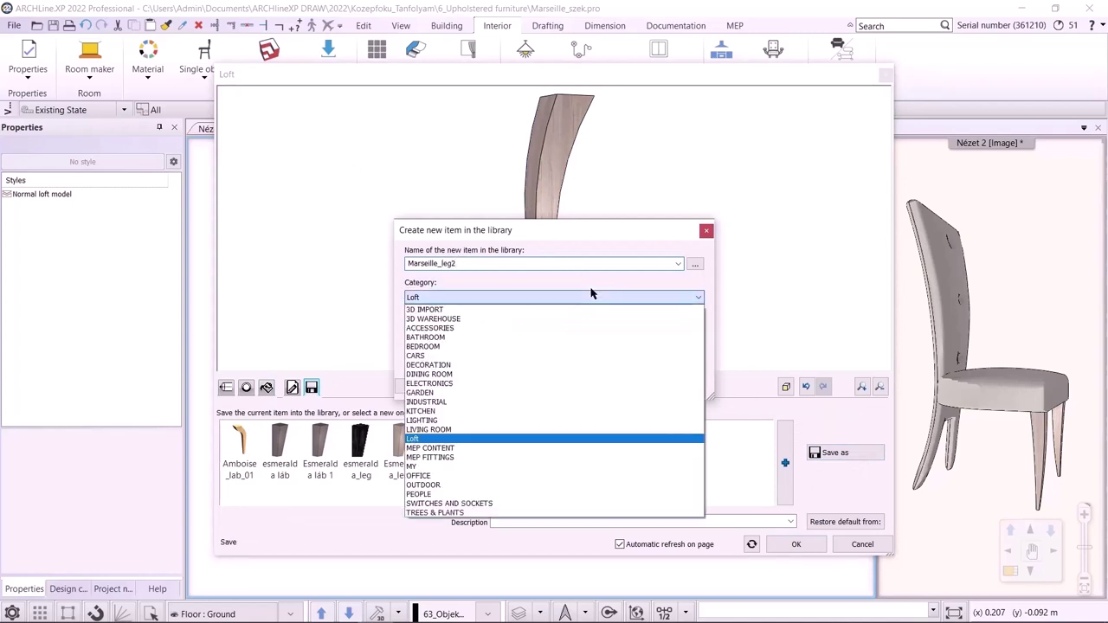
{"action": "left_click", "coordinate": [490, 374]}
{"action": "left_click", "coordinate": [699, 331]}
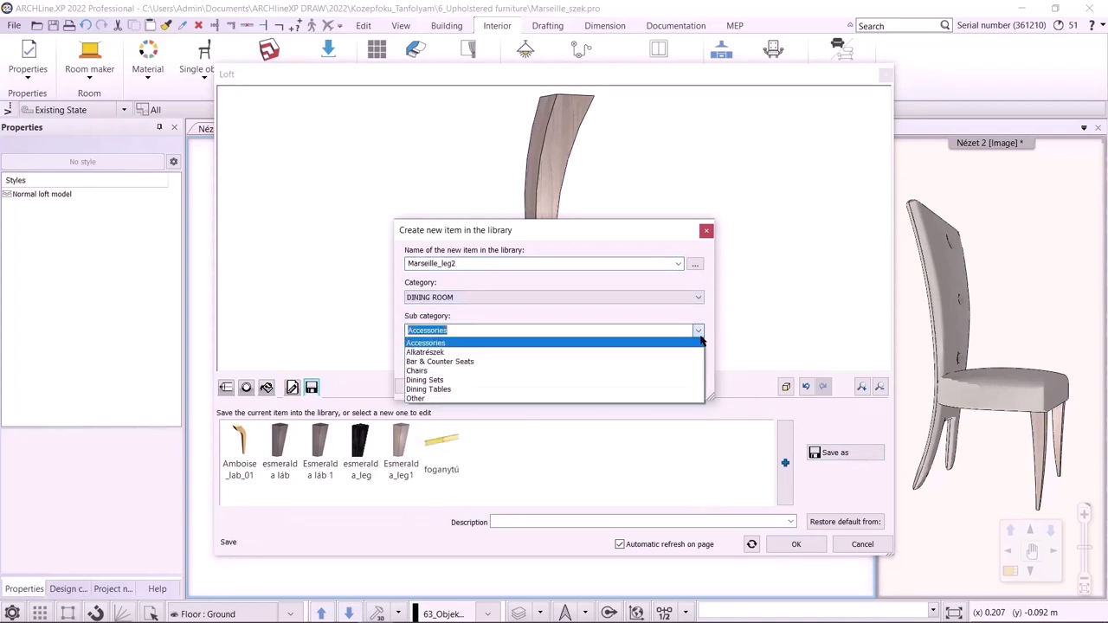
{"action": "left_click", "coordinate": [483, 332]}
{"action": "type", "text": "Parts"}
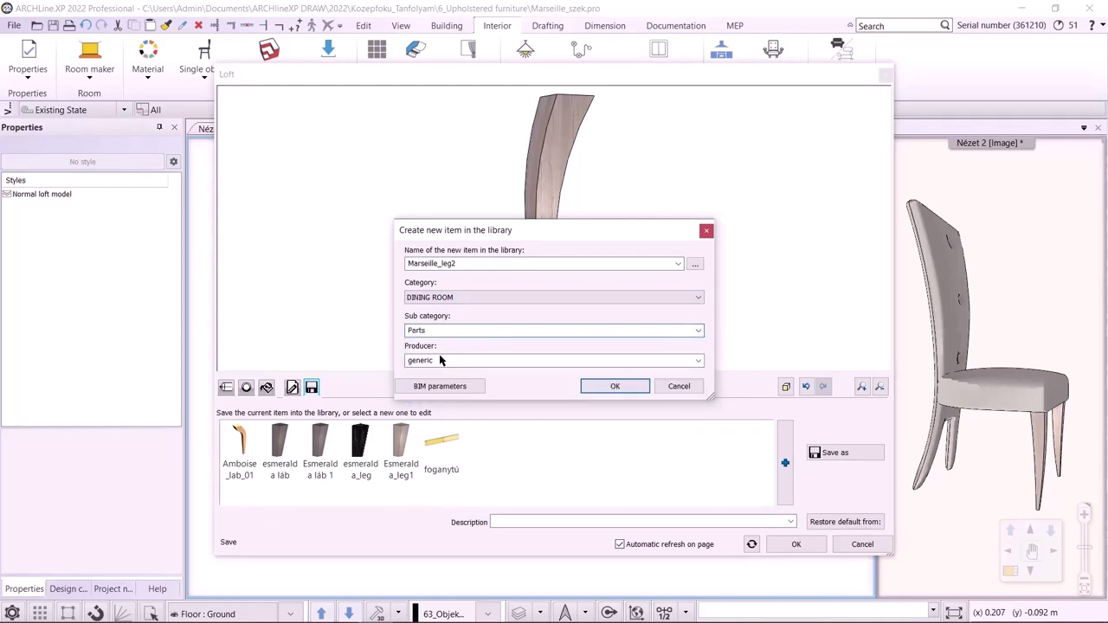
{"action": "left_click", "coordinate": [615, 386]}
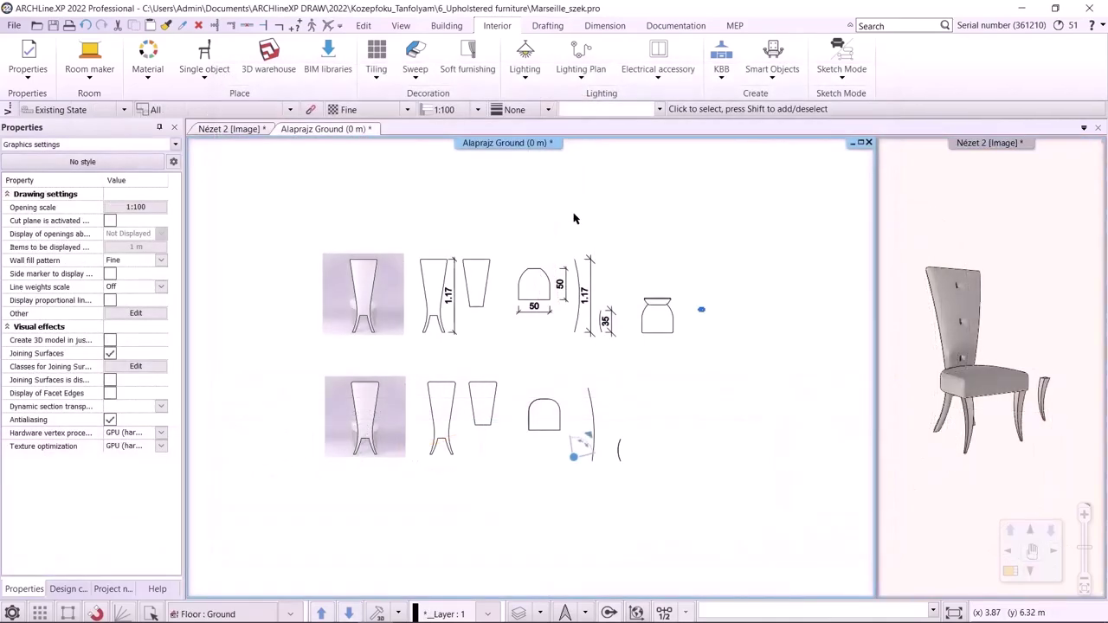
- Start a new Smart Object part for the seat and set its orientation to Horizontal
{"action": "left_click", "coordinate": [772, 79]}
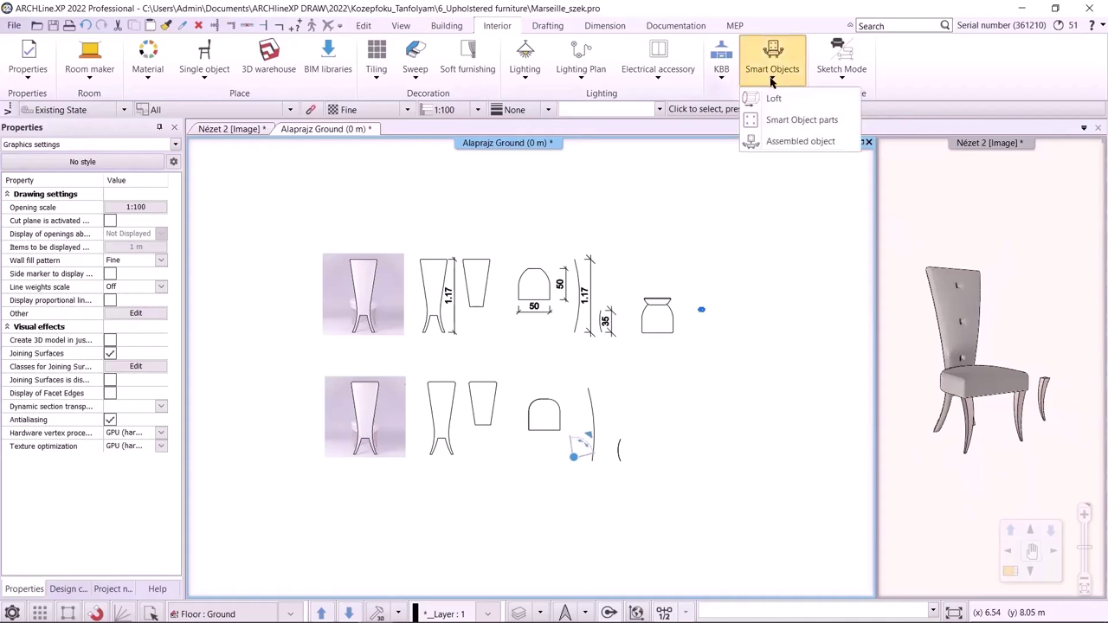
{"action": "left_click", "coordinate": [796, 119]}
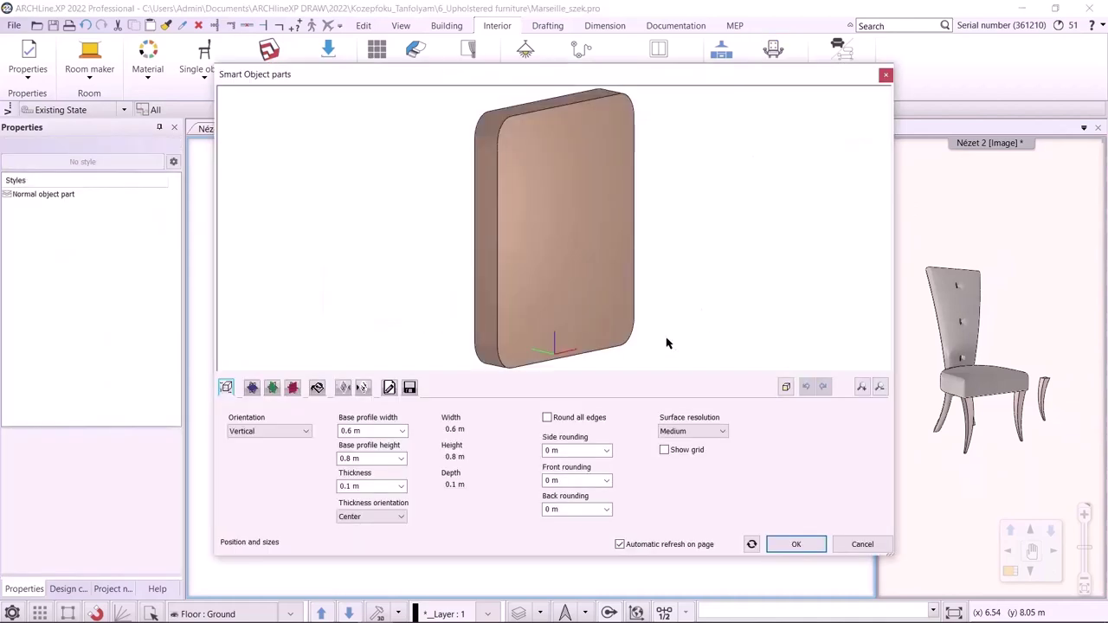
{"action": "left_click", "coordinate": [292, 432]}
{"action": "left_click", "coordinate": [287, 445]}
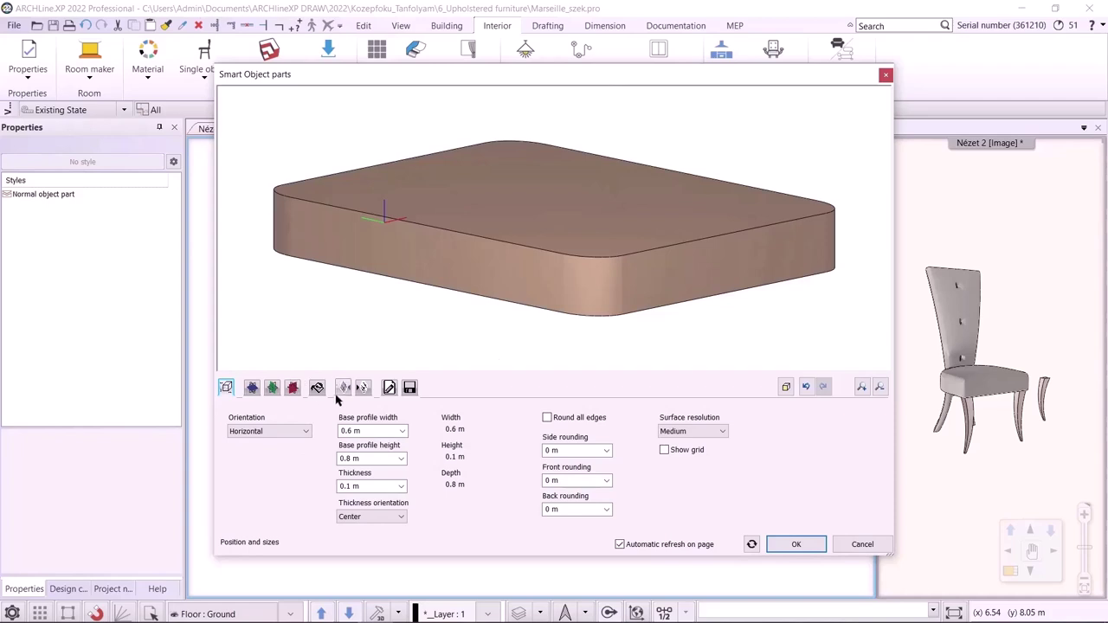
- Define the seat's frontal profile from the closed loop of the round-topped seat outline in the lower row of drawings
{"action": "left_click", "coordinate": [293, 387]}
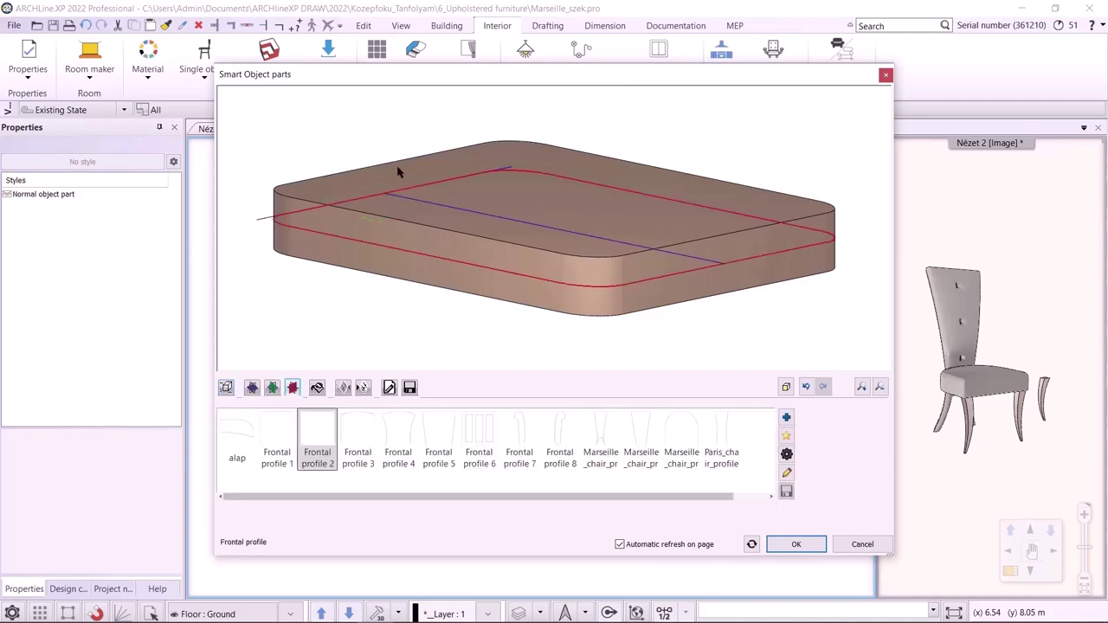
{"action": "left_click", "coordinate": [787, 452]}
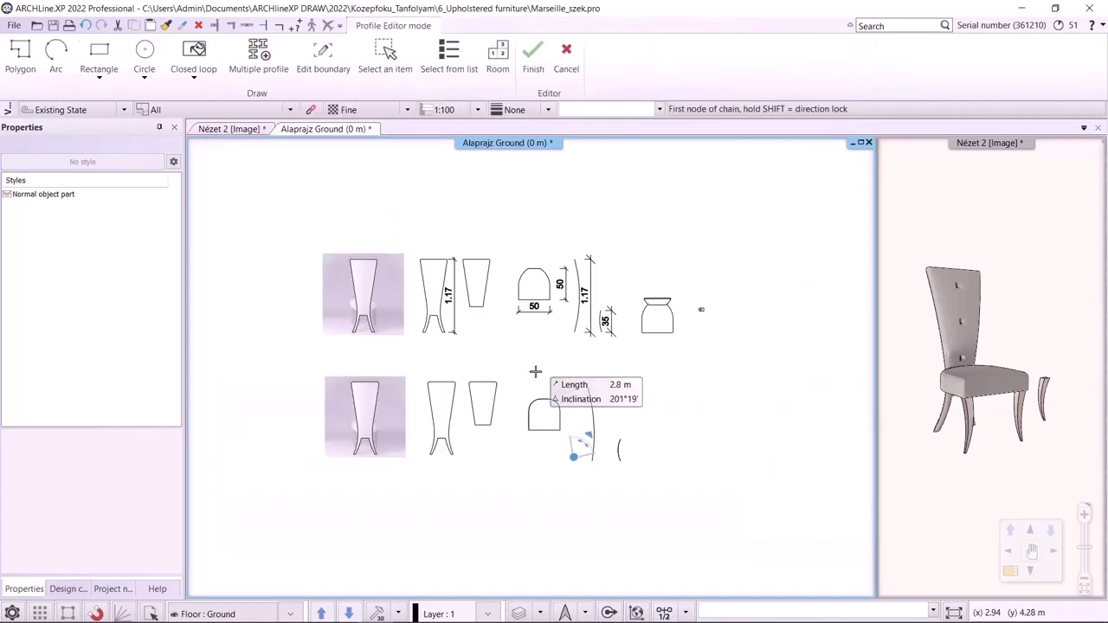
{"action": "left_click", "coordinate": [194, 77]}
{"action": "left_click", "coordinate": [233, 165]}
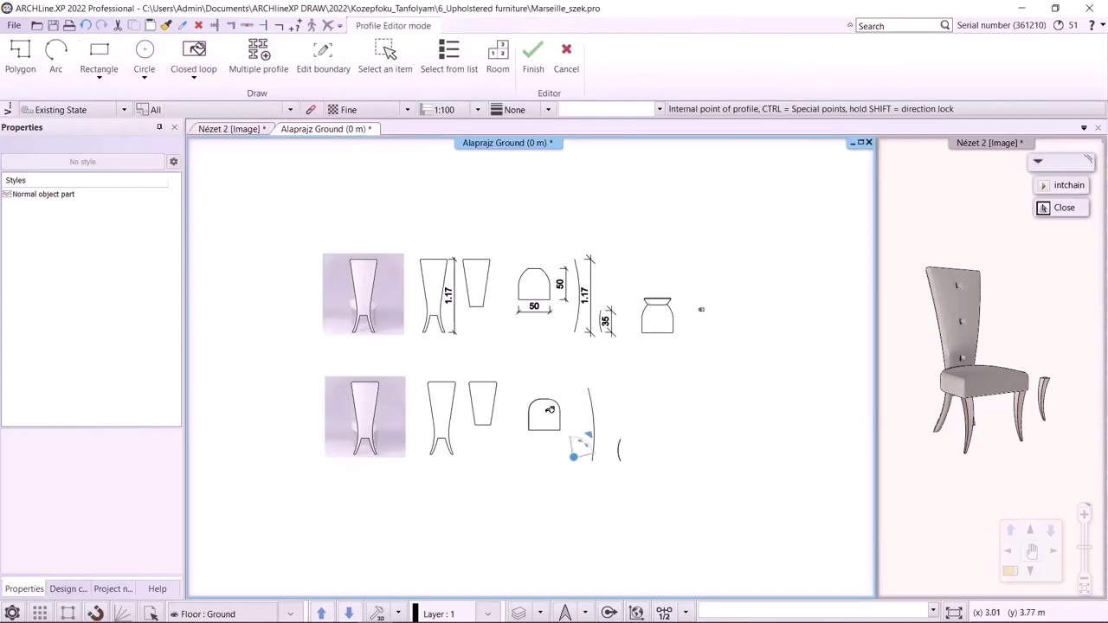
{"action": "scroll", "coordinate": [550, 410], "scroll_direction": "up", "scroll_amount": 3}
{"action": "left_click", "coordinate": [556, 392]}
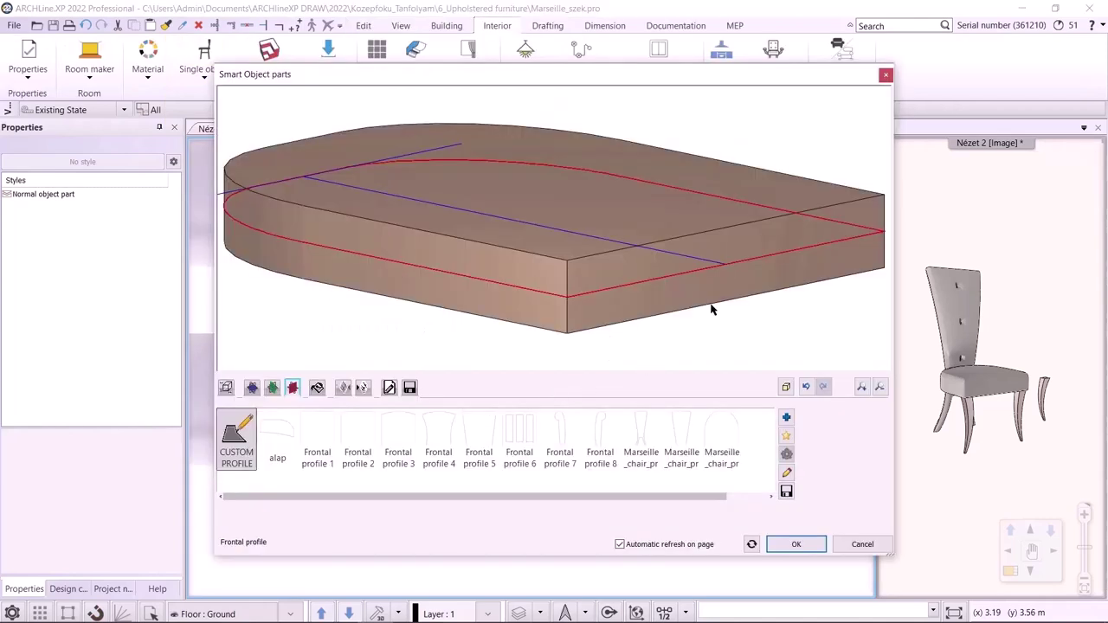
{"action": "scroll", "coordinate": [711, 305], "scroll_direction": "down", "scroll_amount": 1}
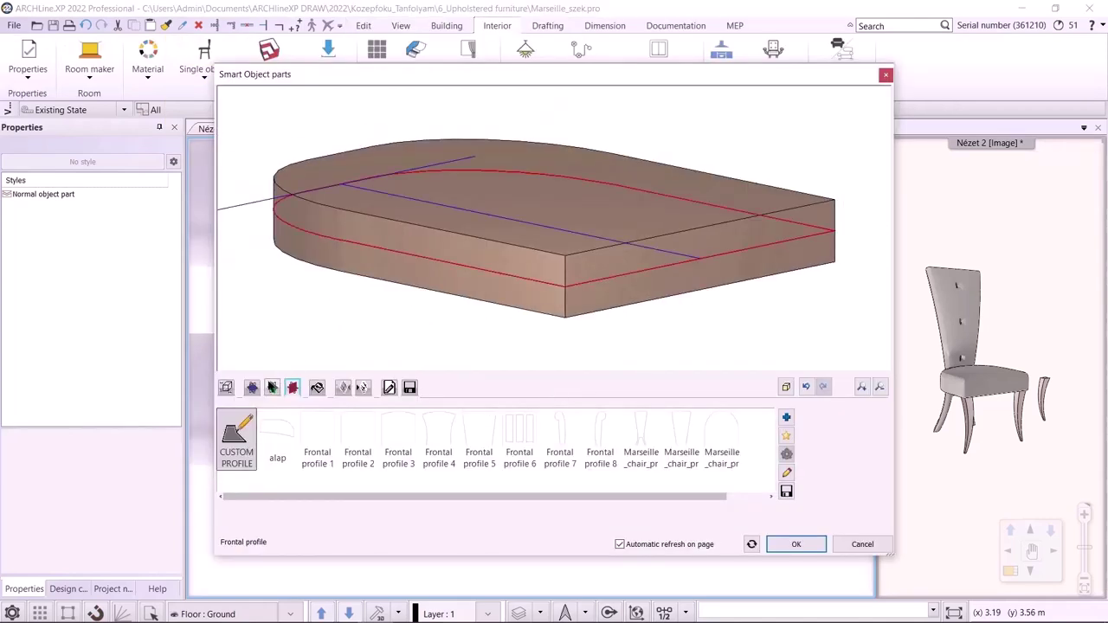
- Set the seat's base profile width and height to 0.5 m and its surface resolution to High
{"action": "left_click", "coordinate": [225, 387]}
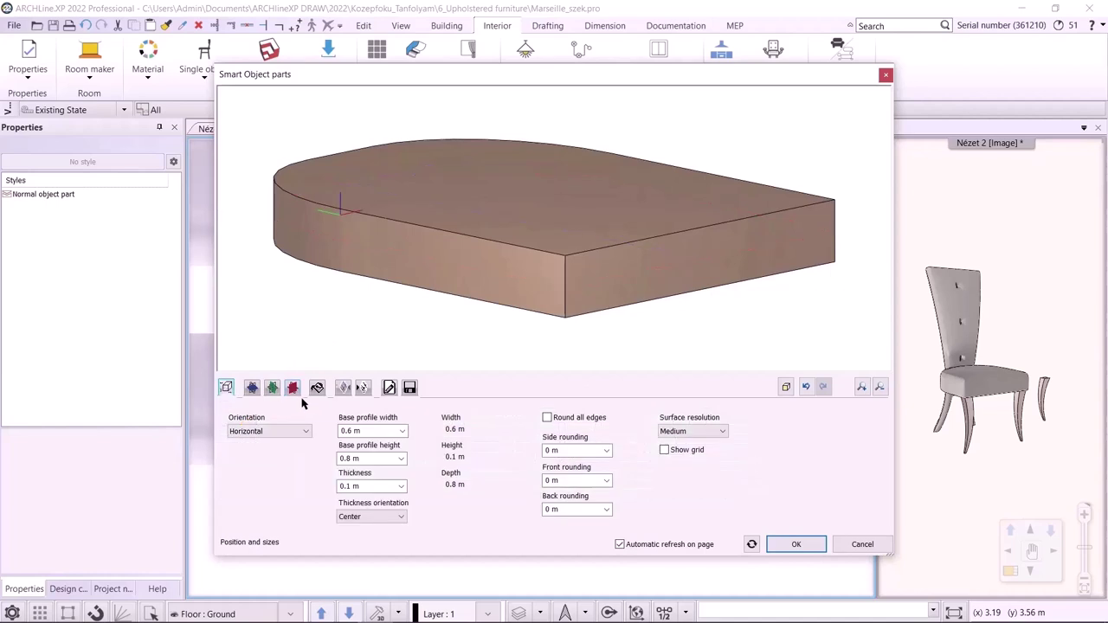
{"action": "left_click", "coordinate": [352, 430]}
{"action": "left_click", "coordinate": [351, 431]}
{"action": "key", "text": "Delete"}
{"action": "key", "text": "Delete"}
{"action": "type", "text": "5"}
{"action": "left_click", "coordinate": [350, 459]}
{"action": "left_click", "coordinate": [346, 459]}
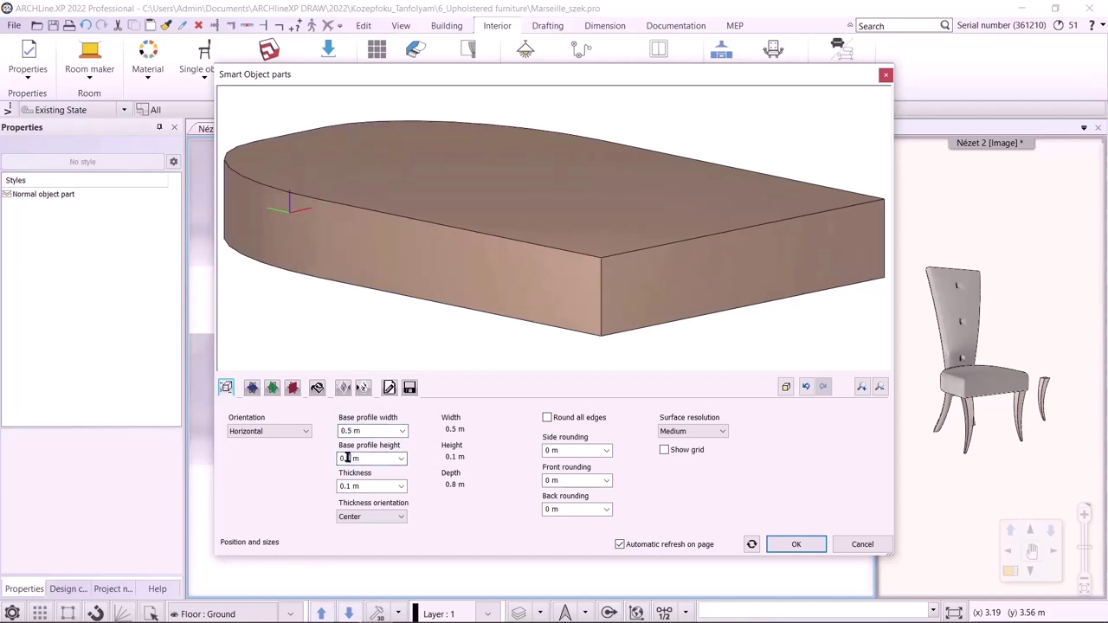
{"action": "key", "text": "Delete"}
{"action": "key", "text": "Delete"}
{"action": "type", "text": "5"}
{"action": "scroll", "coordinate": [514, 337], "scroll_direction": "down", "scroll_amount": 1}
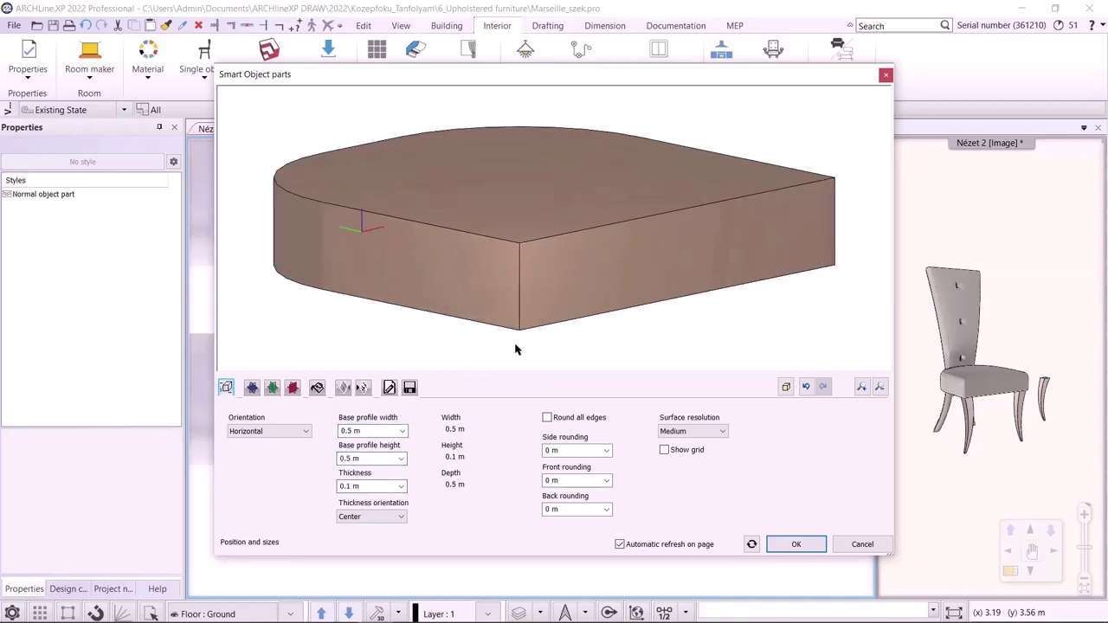
{"action": "left_click", "coordinate": [710, 431]}
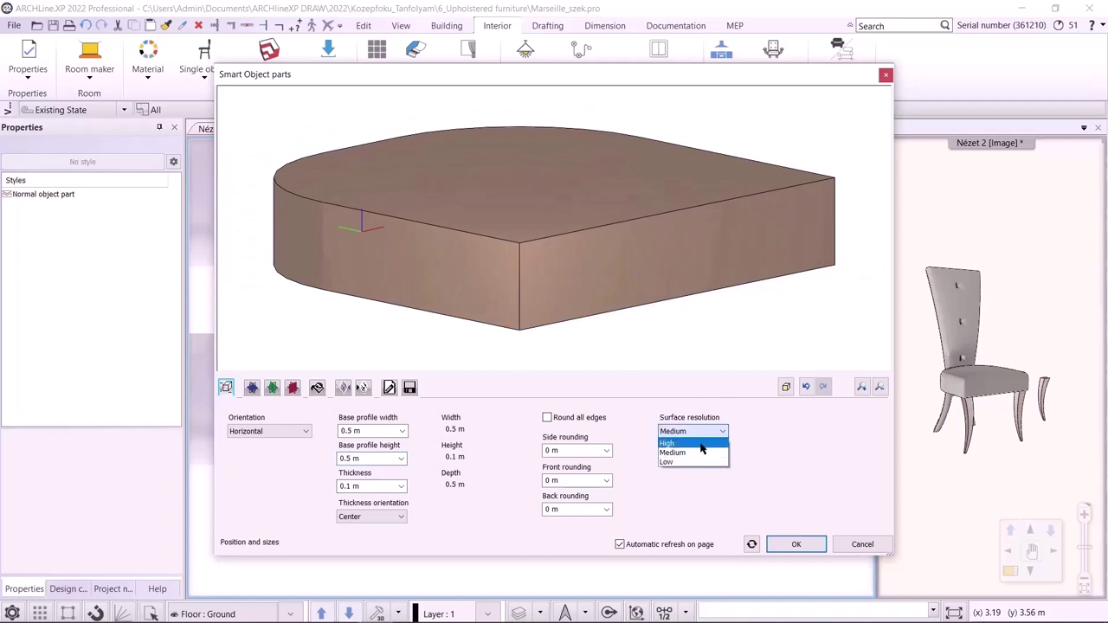
{"action": "left_click", "coordinate": [693, 457]}
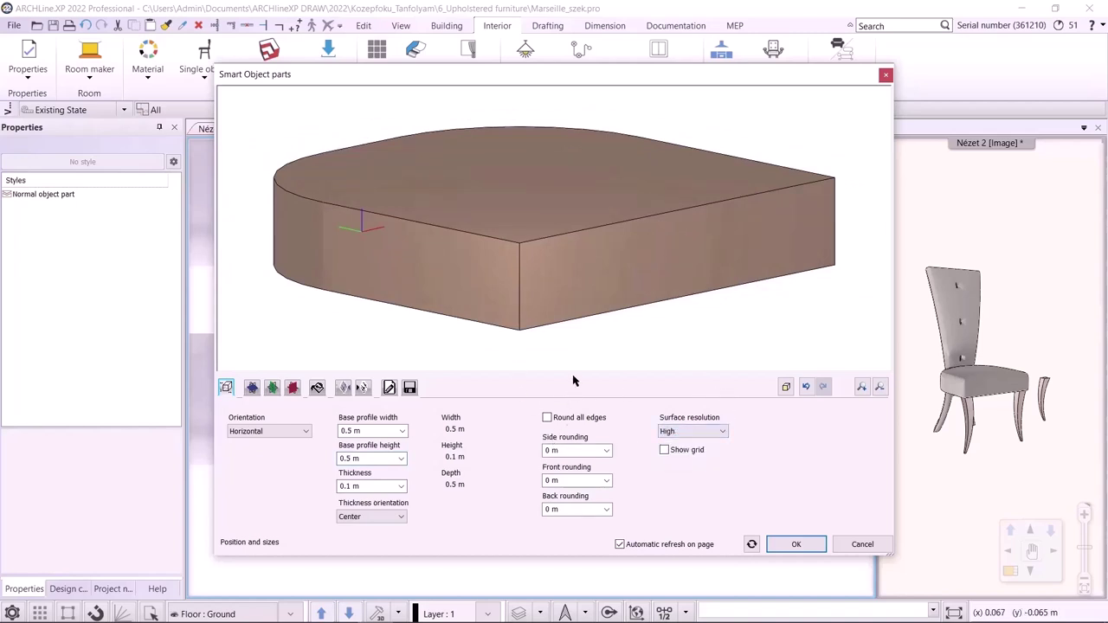
- Round the seat edges with 0.02 m side rounding, 0.02 m front rounding and 0.01 m back rounding
{"action": "left_click", "coordinate": [551, 451]}
{"action": "left_click", "coordinate": [559, 451]}
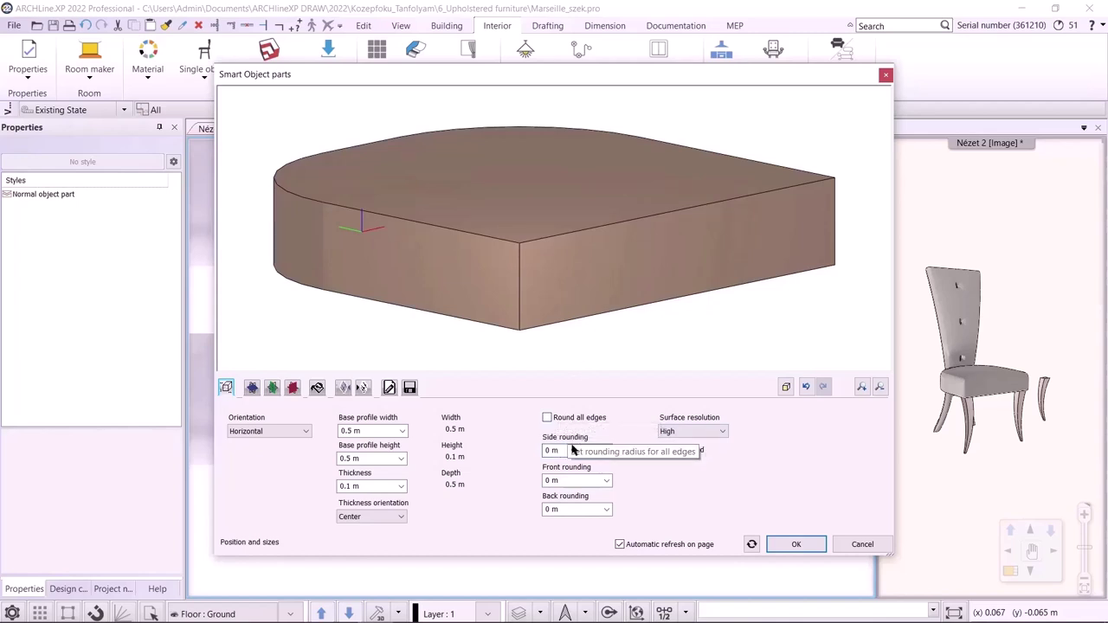
{"action": "left_click_drag", "start_coordinate": [572, 451], "coordinate": [482, 451]}
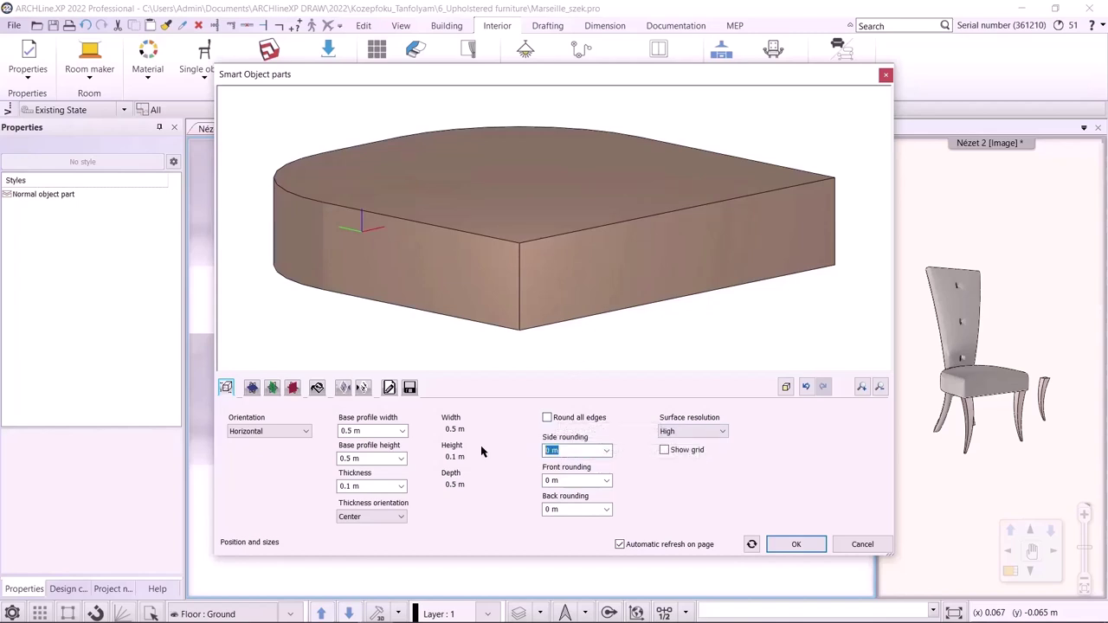
{"action": "type", "text": "0,02"}
{"action": "left_click", "coordinate": [581, 479]}
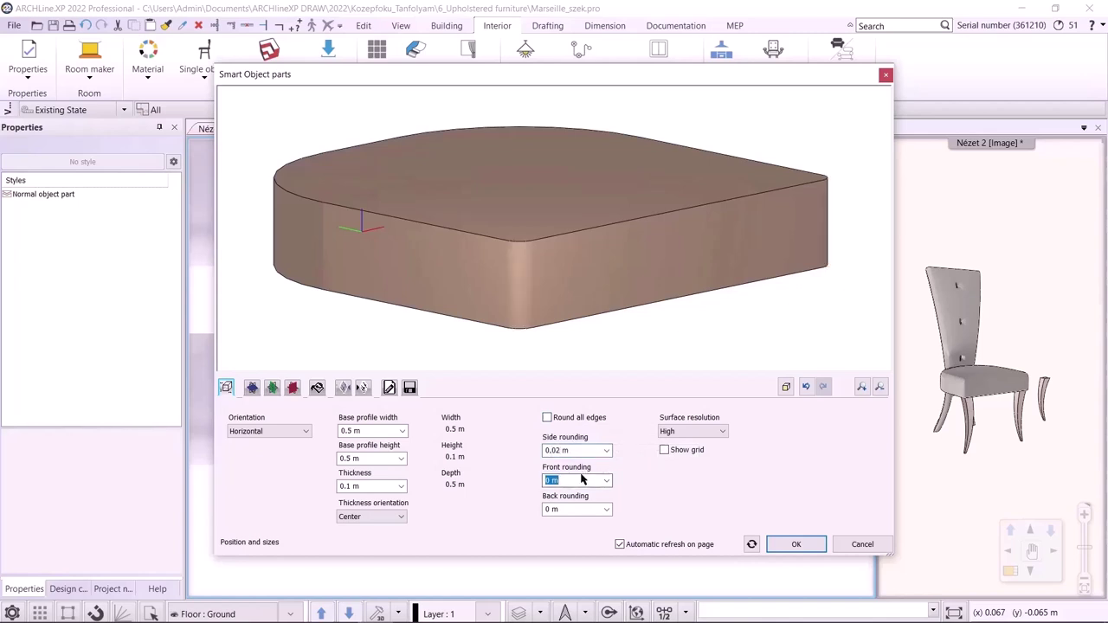
{"action": "type", "text": "0,02"}
{"action": "key", "text": "Return"}
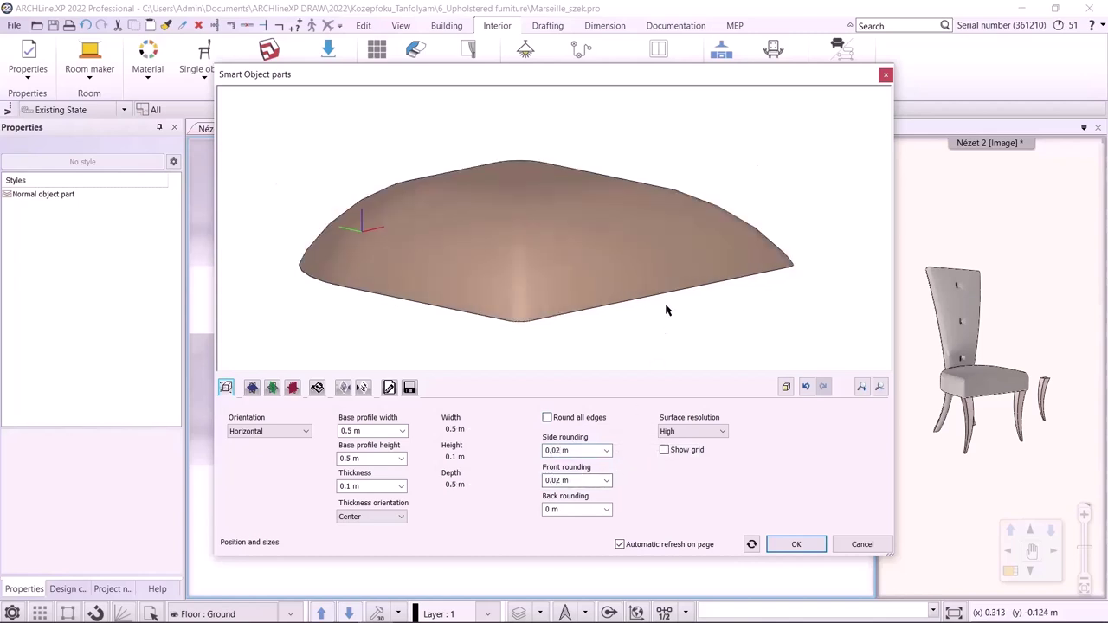
{"action": "left_click", "coordinate": [569, 509]}
{"action": "type", "text": "0,01"}
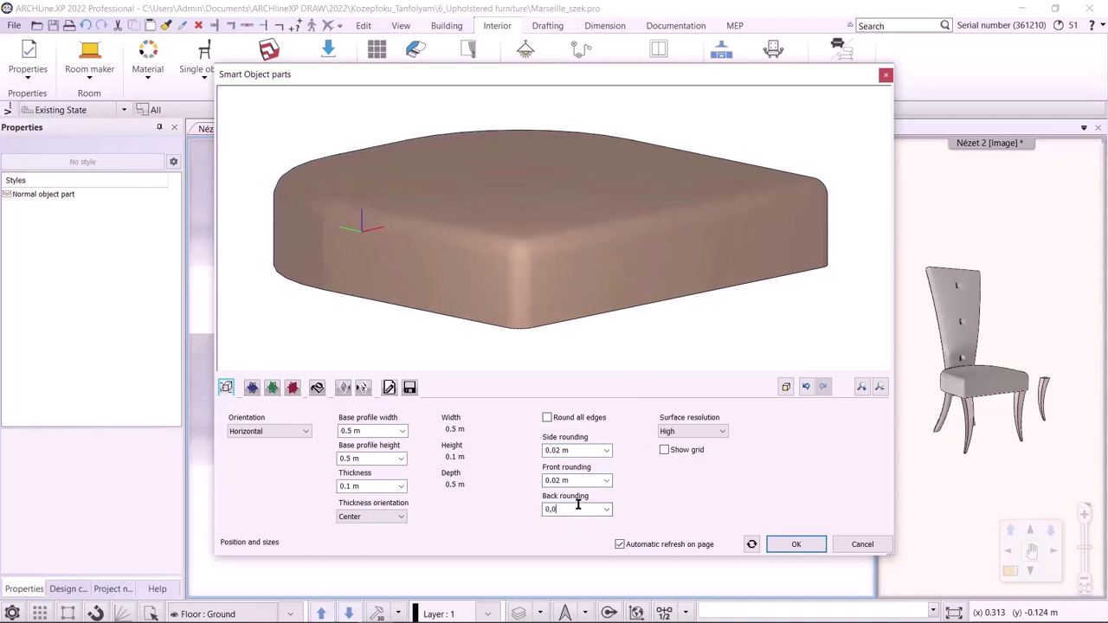
- Apply the Cream_01 material to all seat surfaces and add a full-surface Pillow effect with a padding depth of 0.05 m
{"action": "left_click", "coordinate": [317, 387]}
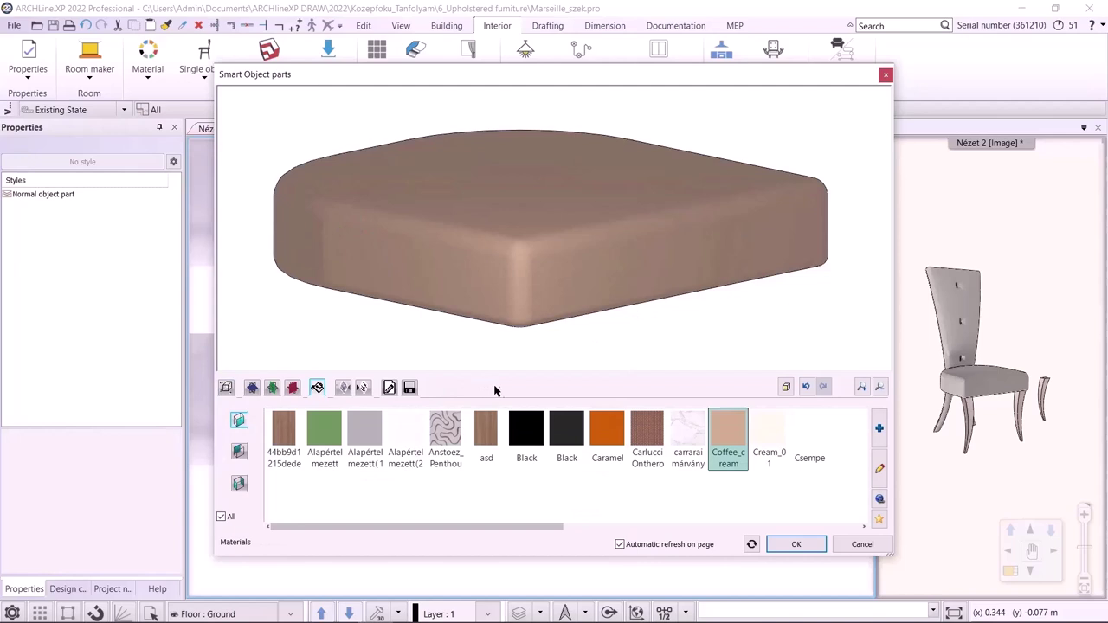
{"action": "left_click", "coordinate": [763, 446]}
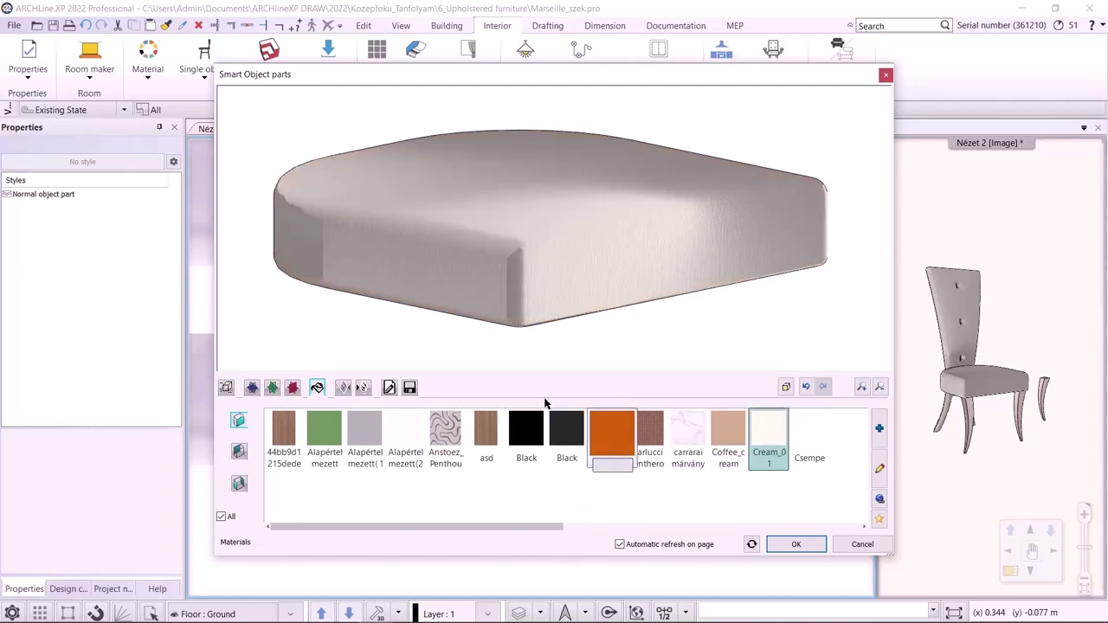
{"action": "left_click", "coordinate": [345, 388]}
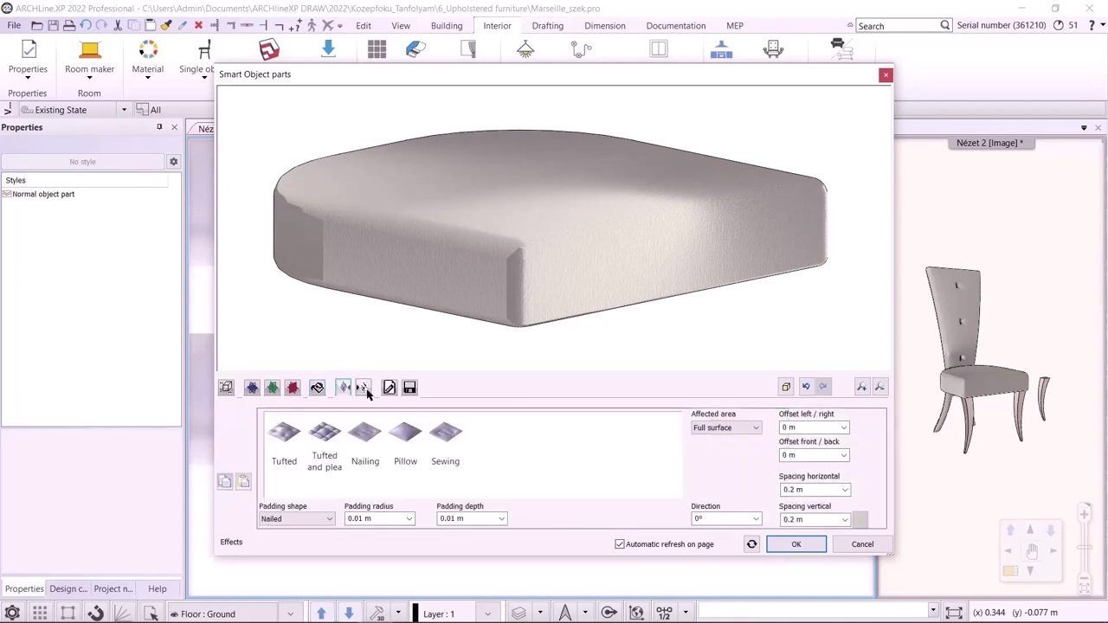
{"action": "left_click", "coordinate": [403, 445]}
{"action": "left_click", "coordinate": [488, 517]}
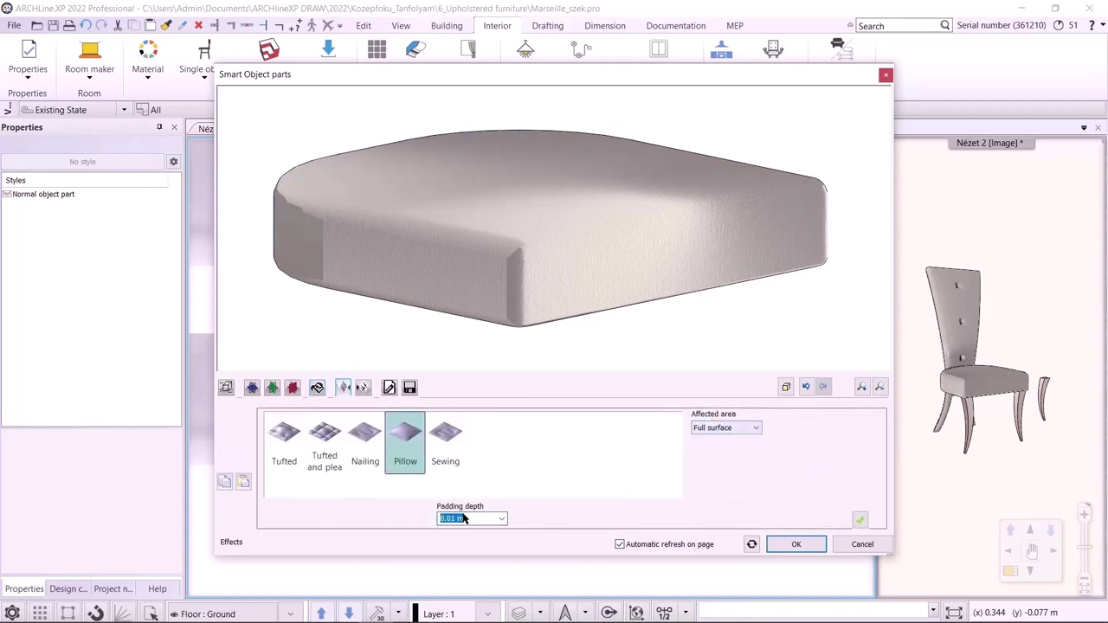
{"action": "type", "text": "0.05"}
{"action": "left_click", "coordinate": [569, 352]}
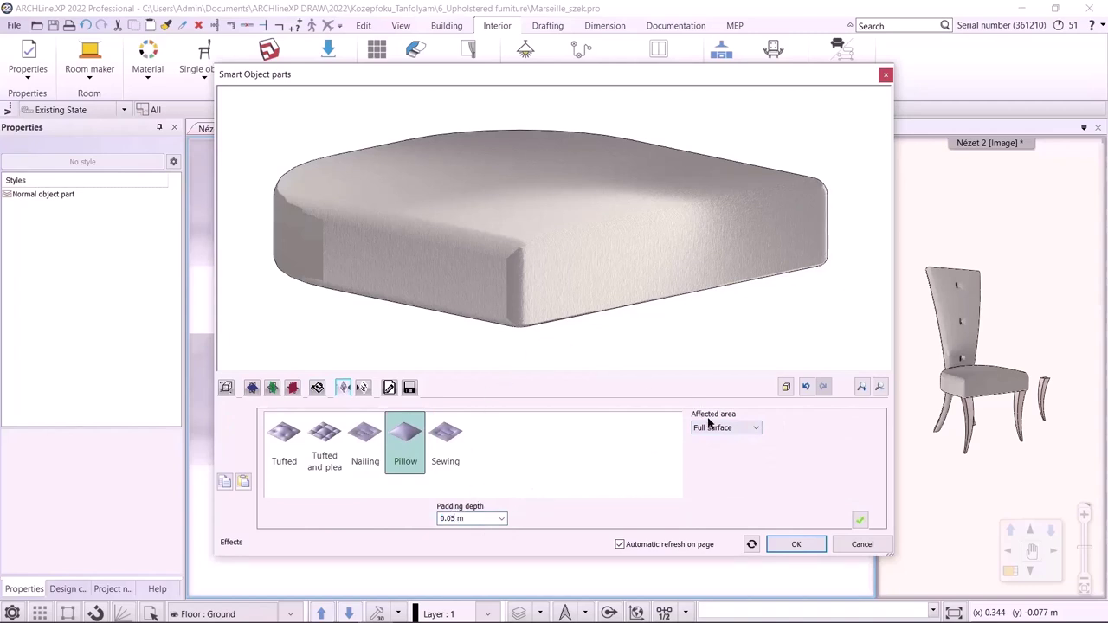
{"action": "left_click", "coordinate": [860, 520]}
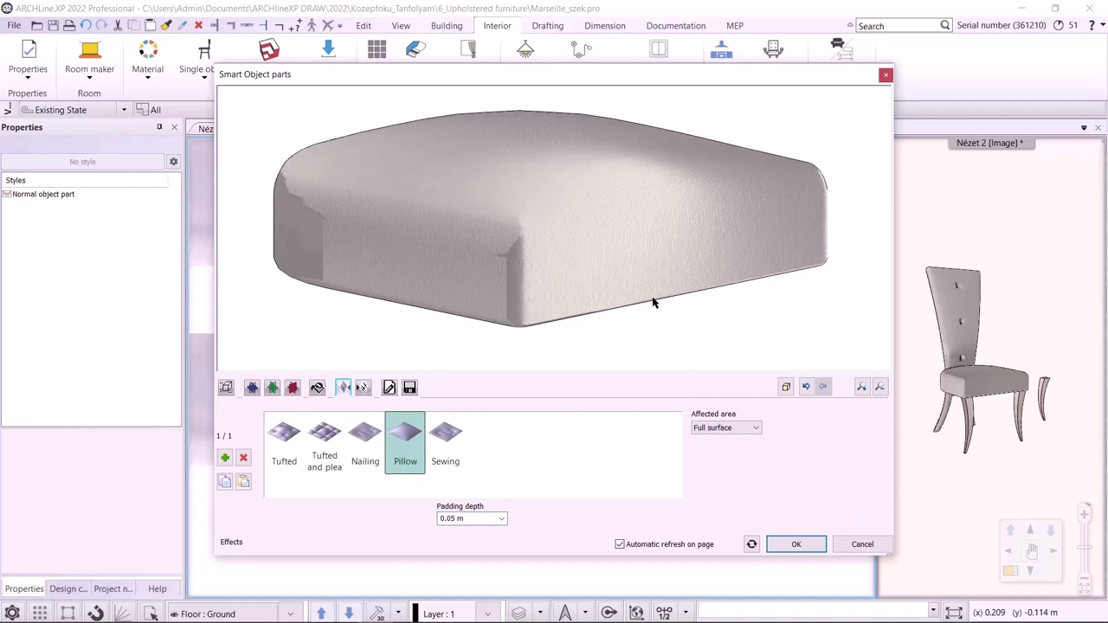
- Save the padded seat to the library as Marseille_pillow2 under DINING ROOM, Parts, and place it beside the drawings in the plan
{"action": "scroll", "coordinate": [656, 288], "scroll_direction": "down", "scroll_amount": 1}
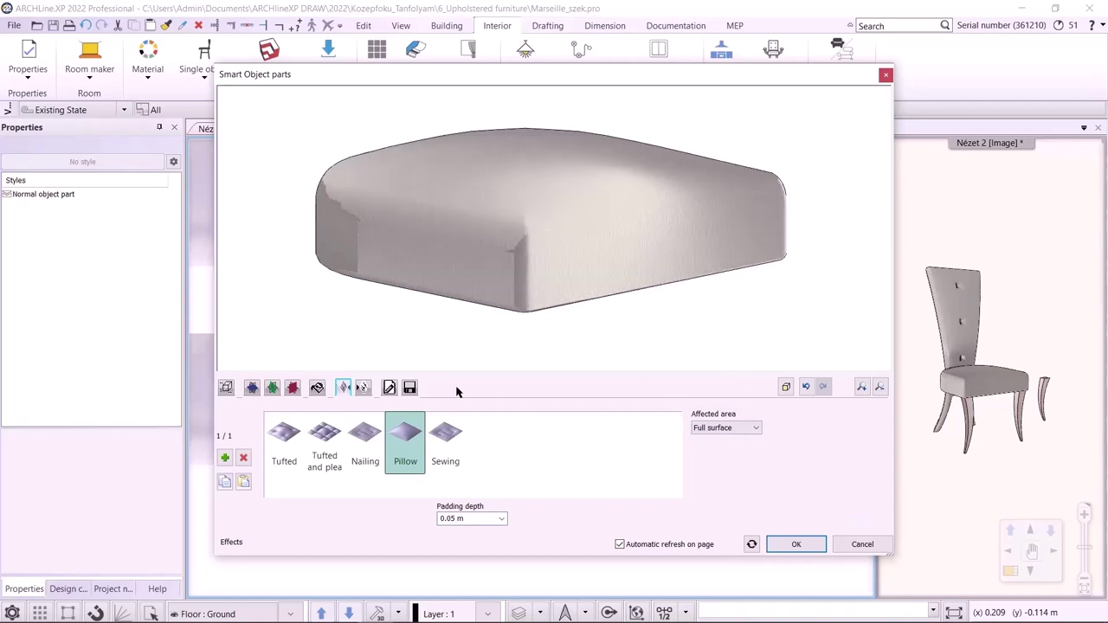
{"action": "left_click", "coordinate": [411, 387]}
{"action": "left_click", "coordinate": [822, 454]}
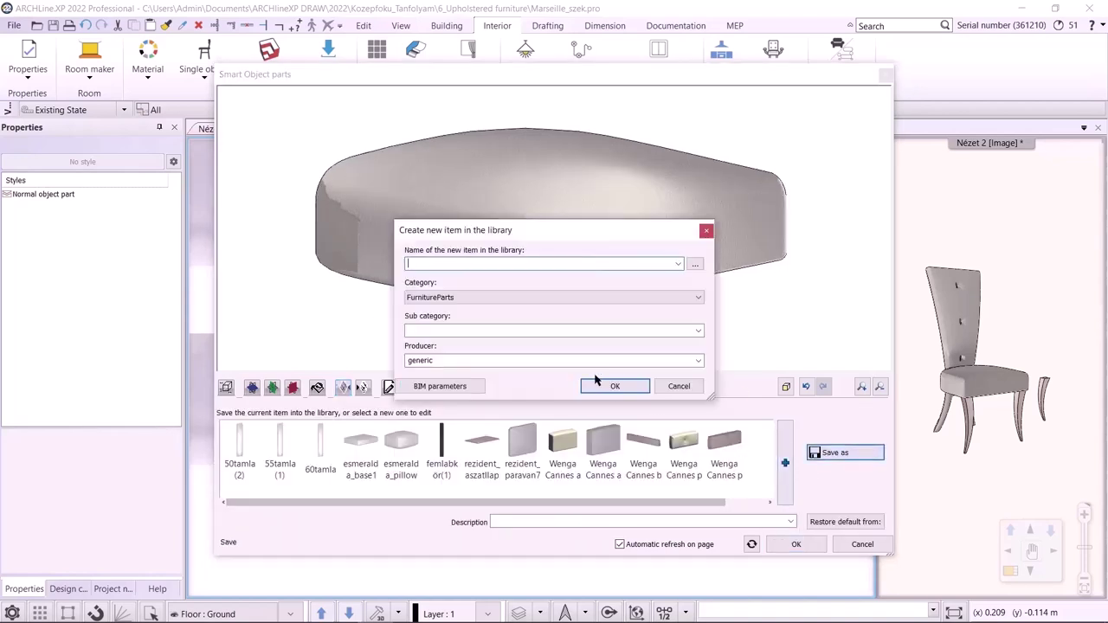
{"action": "type", "text": "Marseille_pillow2"}
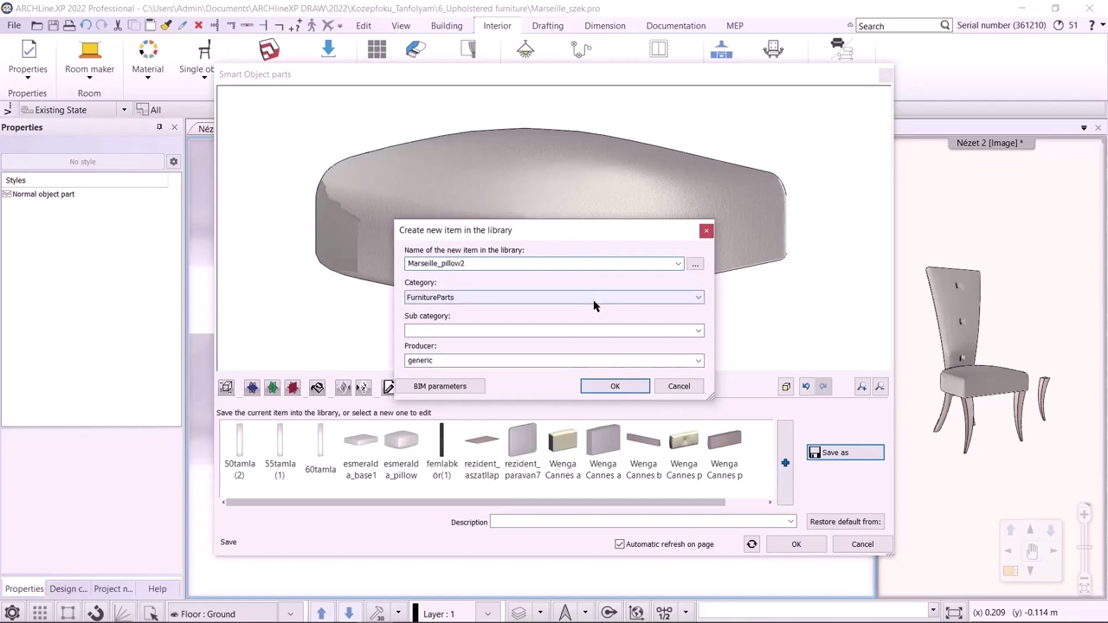
{"action": "left_click", "coordinate": [664, 299]}
{"action": "left_click", "coordinate": [433, 374]}
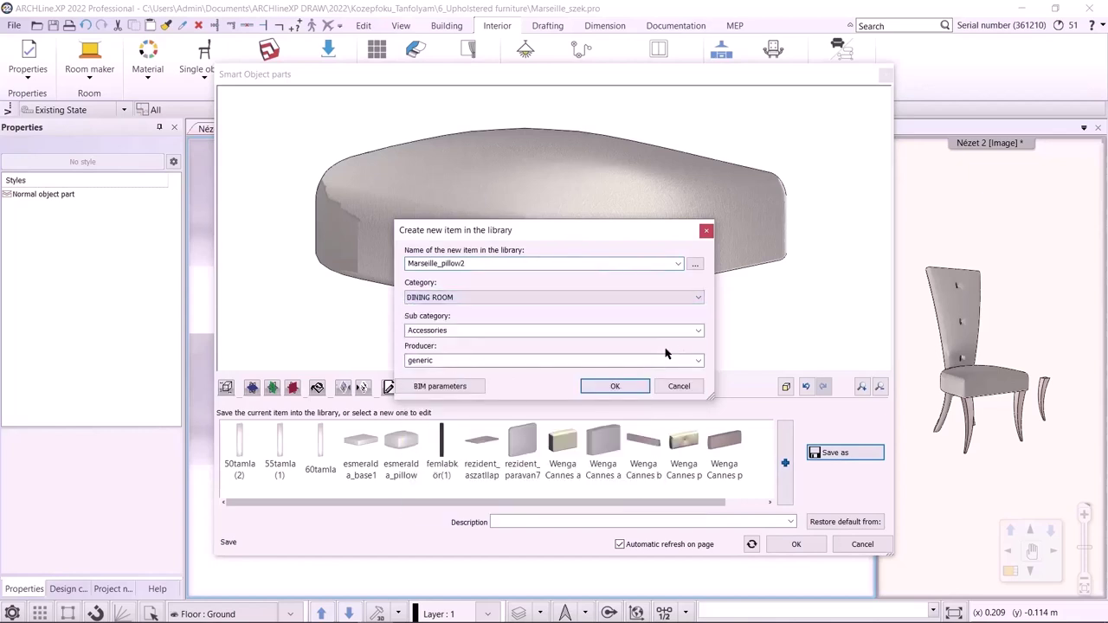
{"action": "left_click", "coordinate": [698, 331]}
{"action": "left_click", "coordinate": [514, 410]}
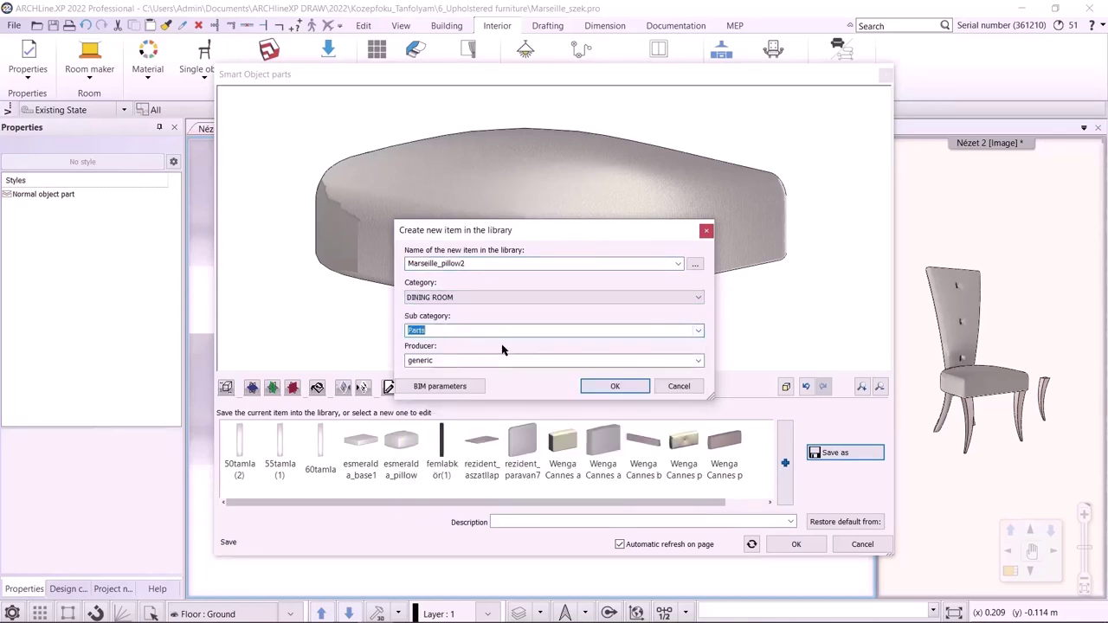
{"action": "left_click", "coordinate": [616, 387]}
{"action": "left_click", "coordinate": [795, 546]}
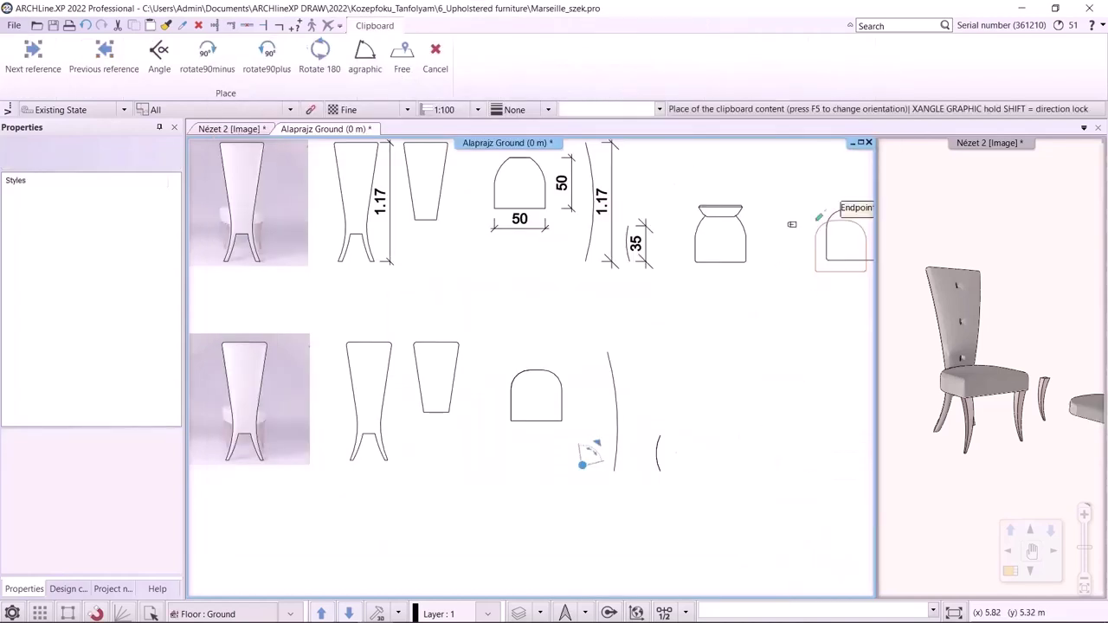
{"action": "key", "text": "Escape"}
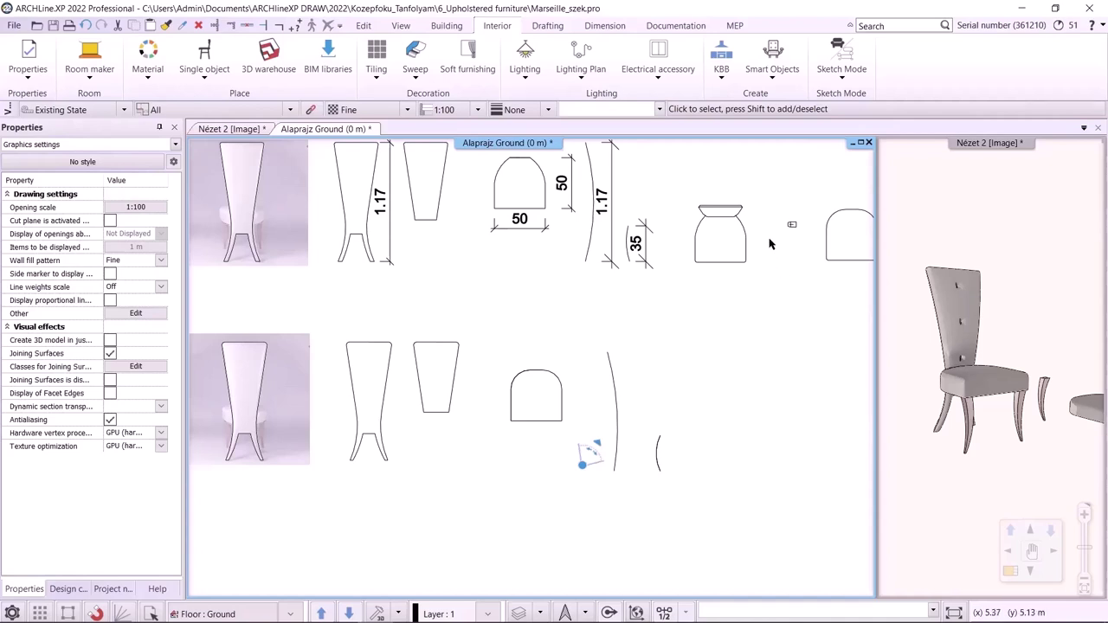
- Start a new Smart Object part and define its frontal profile from the closed loop of the legged backrest outline in the lower row
{"action": "left_click", "coordinate": [766, 84]}
{"action": "left_click", "coordinate": [784, 140]}
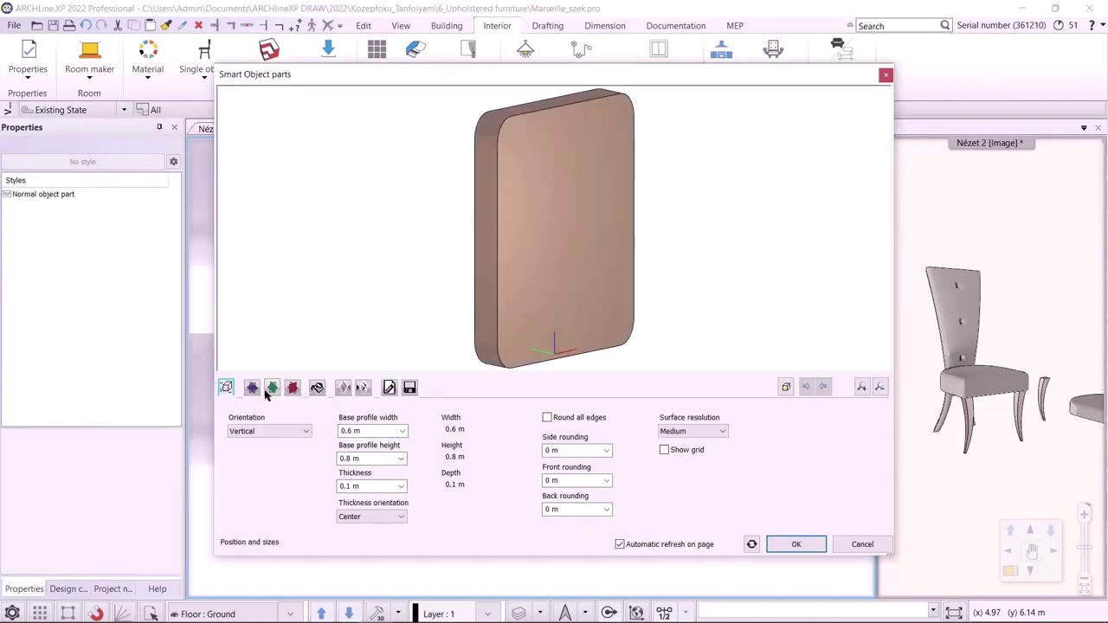
{"action": "left_click", "coordinate": [291, 388]}
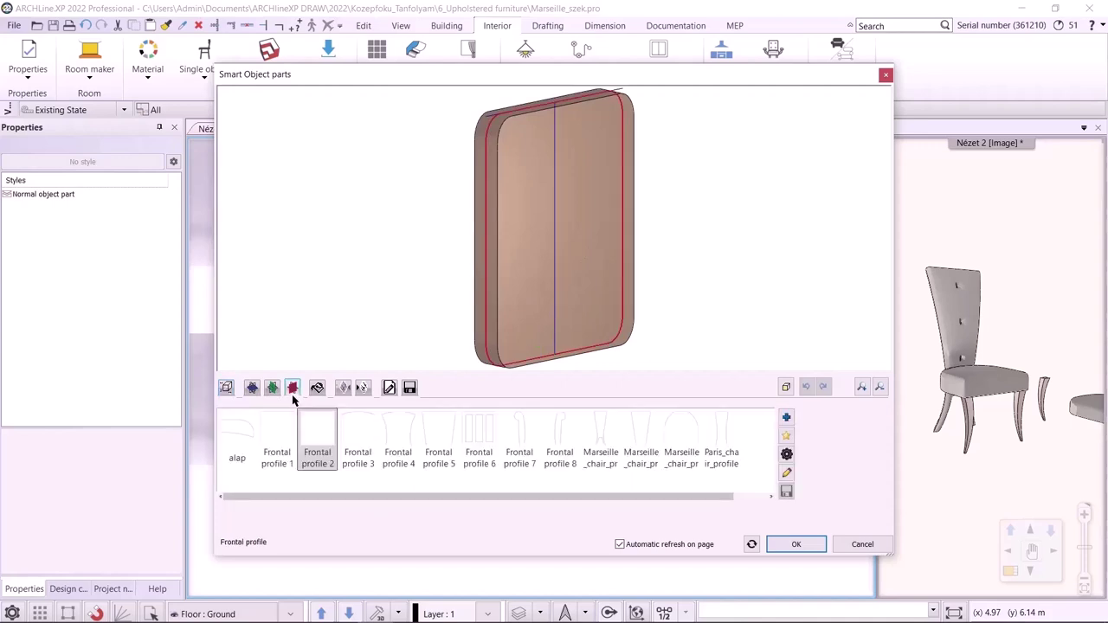
{"action": "left_click", "coordinate": [272, 388]}
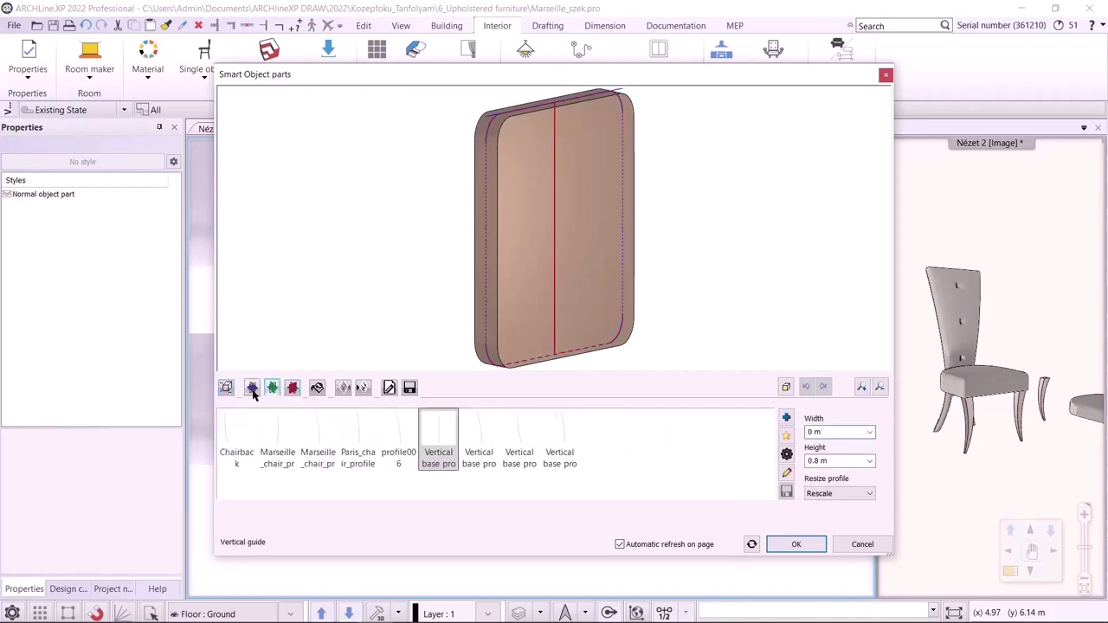
{"action": "left_click", "coordinate": [252, 388]}
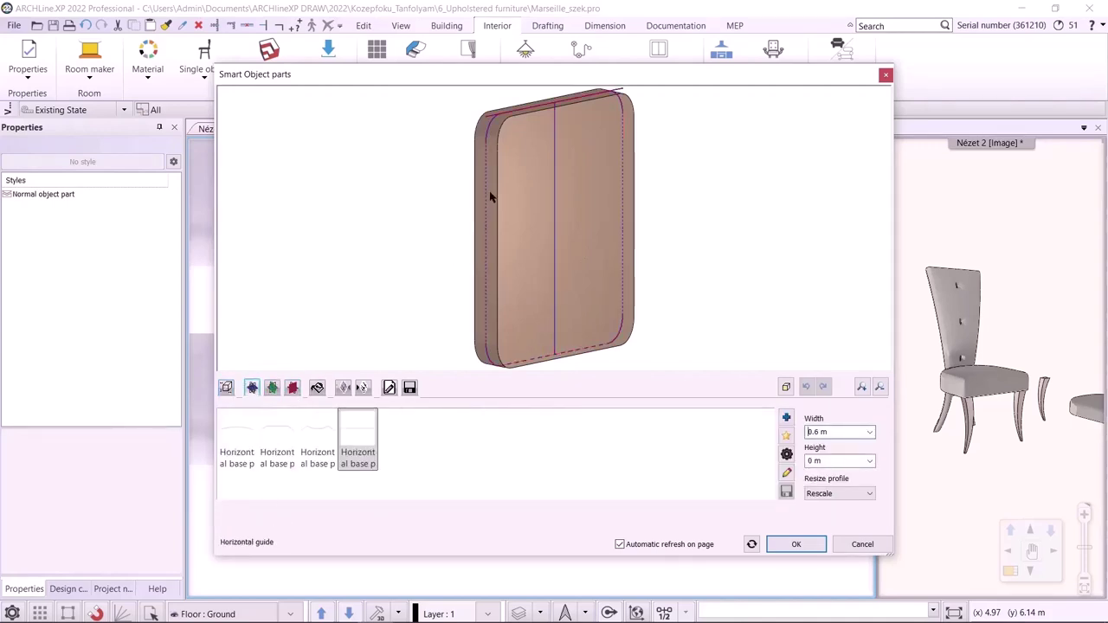
{"action": "left_click", "coordinate": [292, 387]}
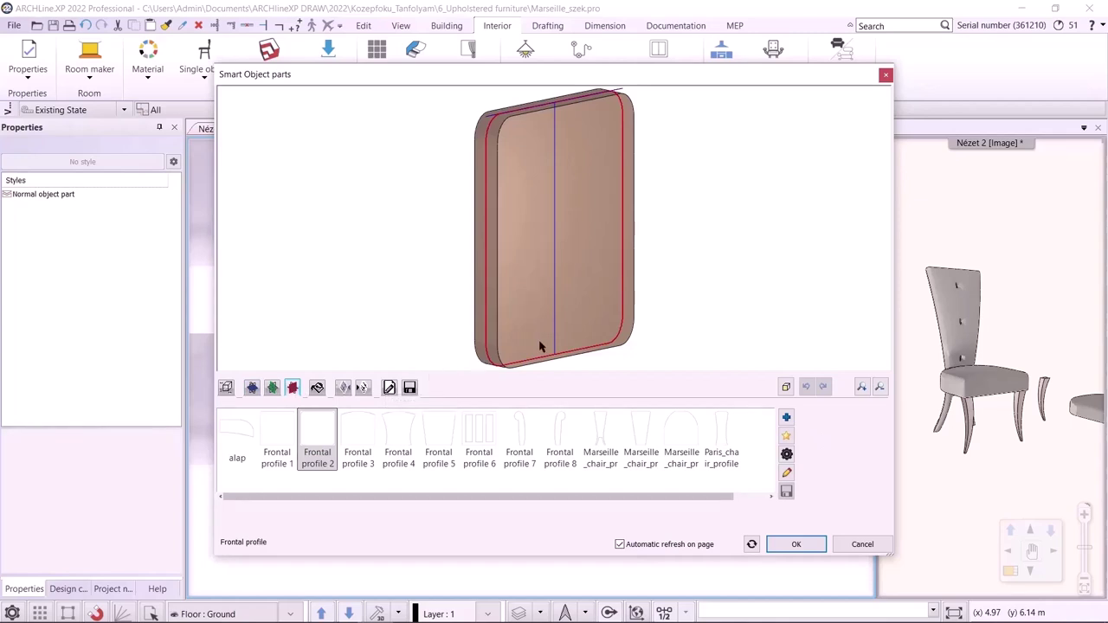
{"action": "left_click", "coordinate": [785, 438]}
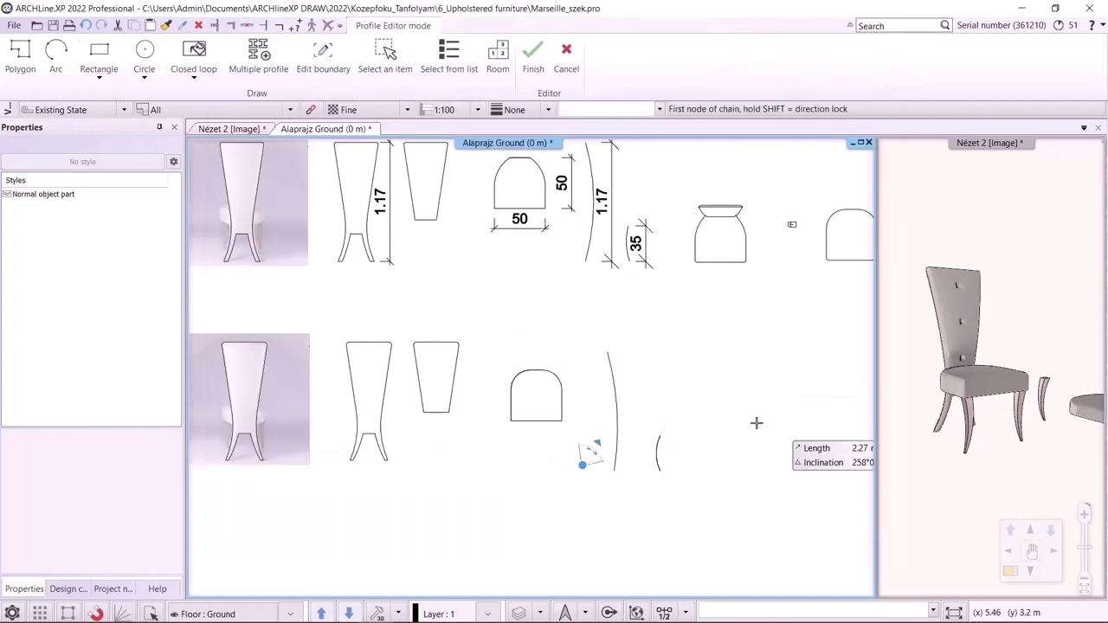
{"action": "left_click", "coordinate": [197, 80]}
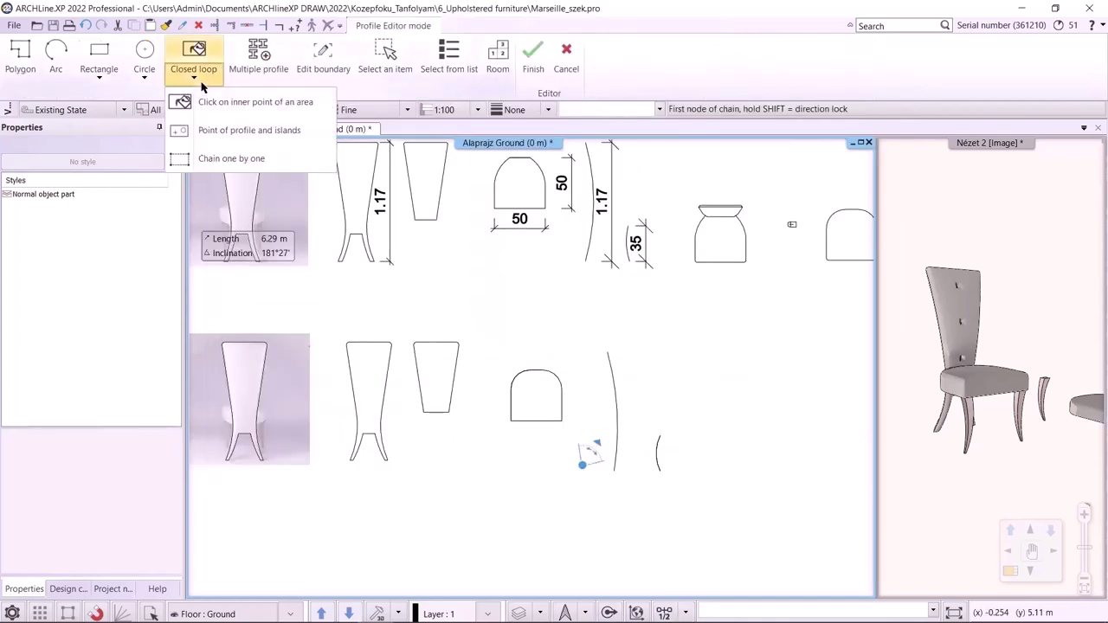
{"action": "left_click", "coordinate": [269, 113]}
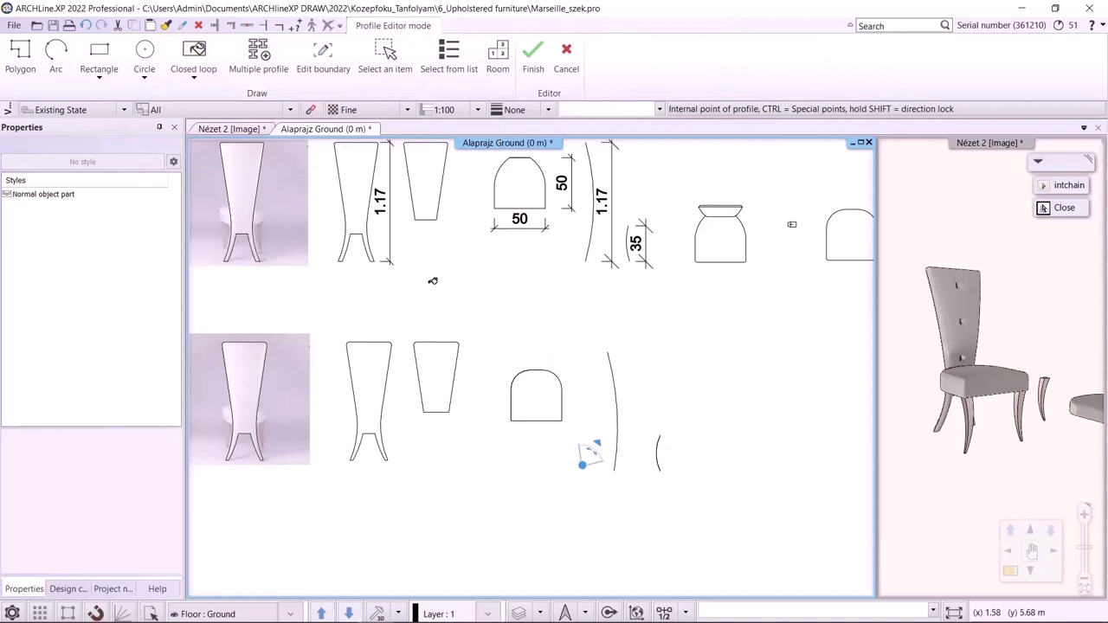
{"action": "left_click", "coordinate": [373, 361]}
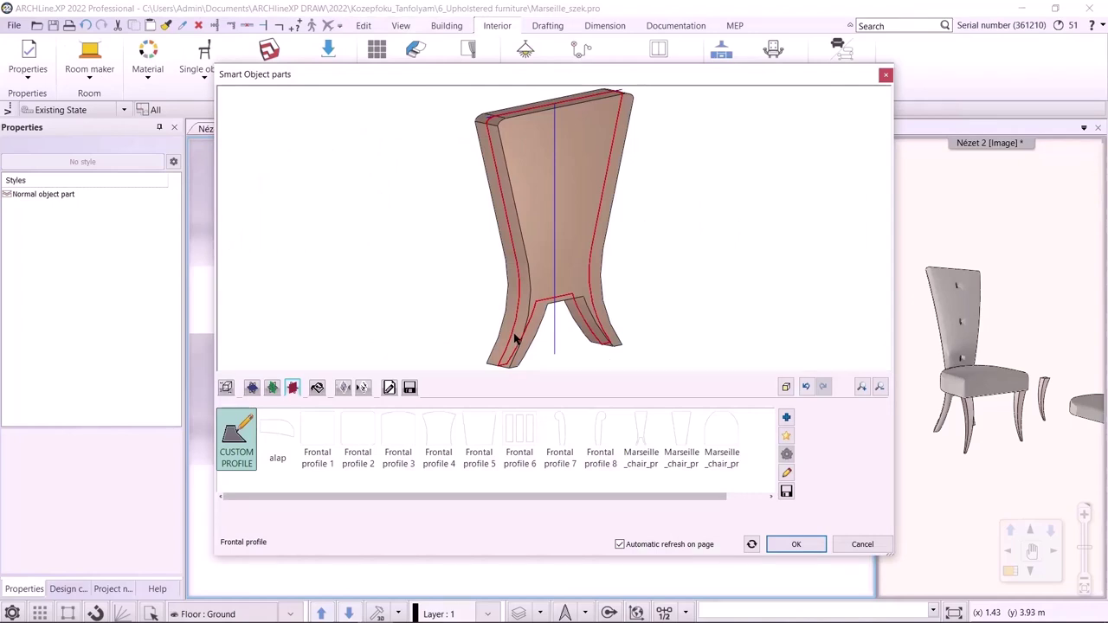
- Define the backrest's vertical guide from the long curved line in the lower row of drawings
{"action": "left_click", "coordinate": [273, 388]}
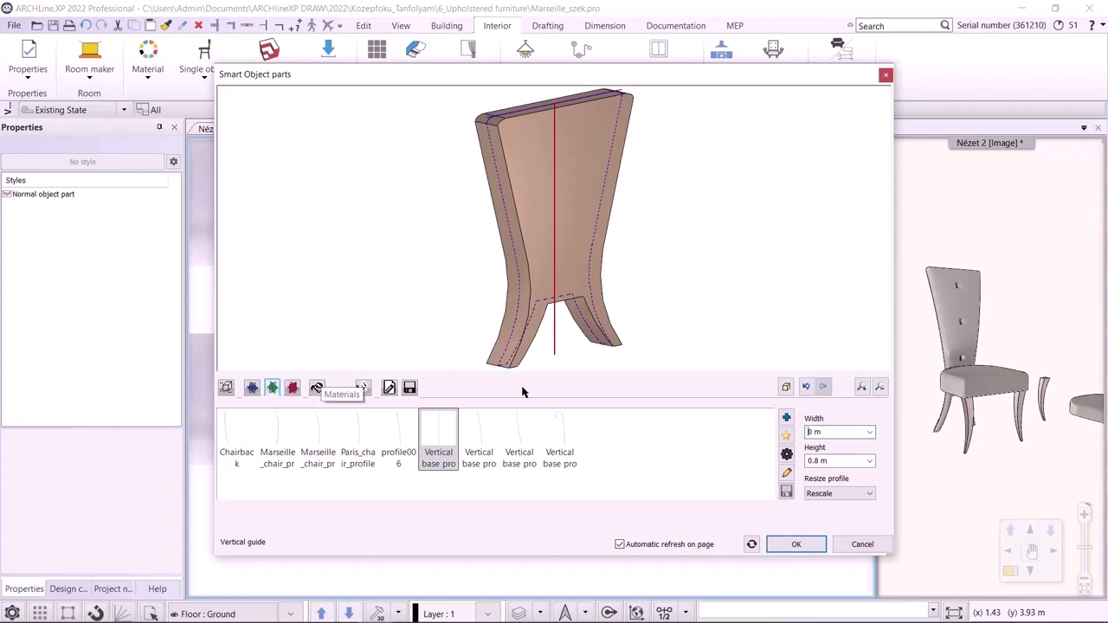
{"action": "left_click", "coordinate": [785, 437]}
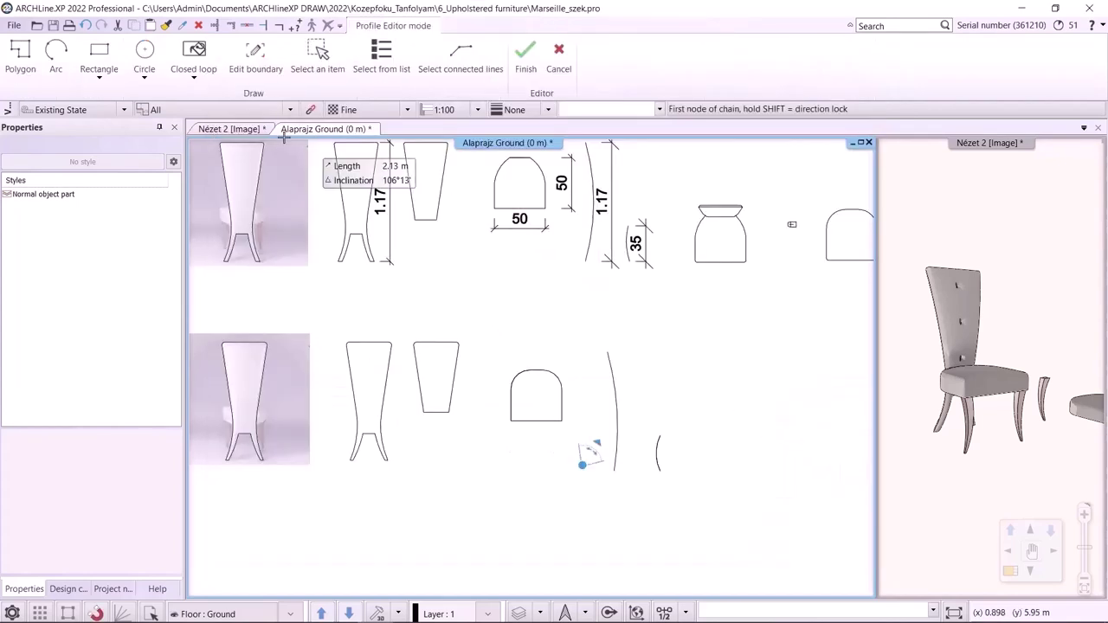
{"action": "left_click", "coordinate": [317, 54]}
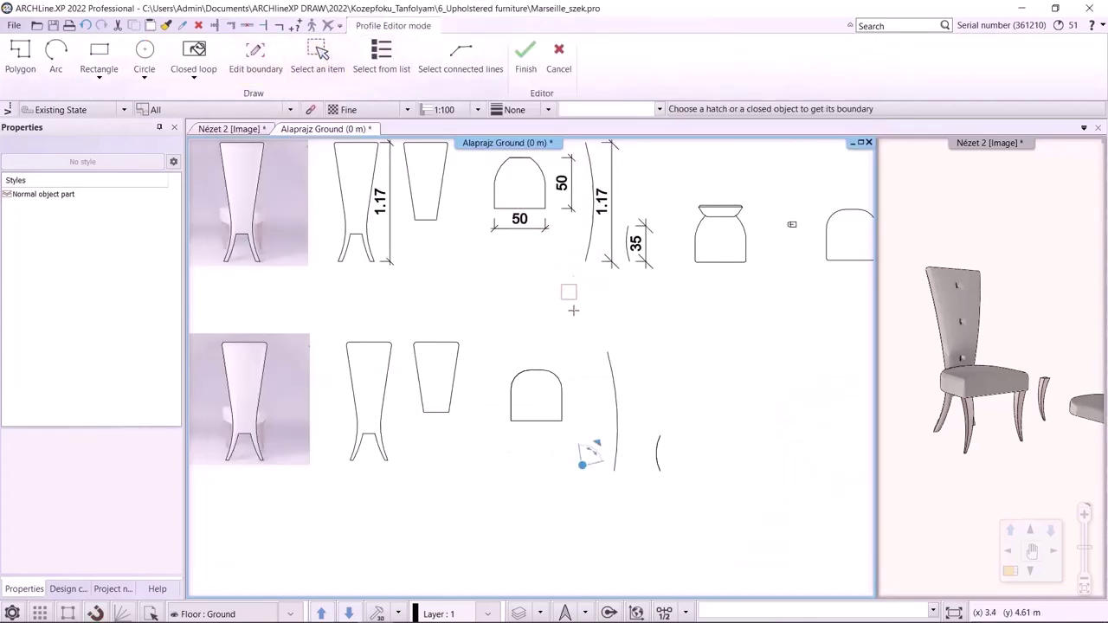
{"action": "left_click", "coordinate": [611, 360]}
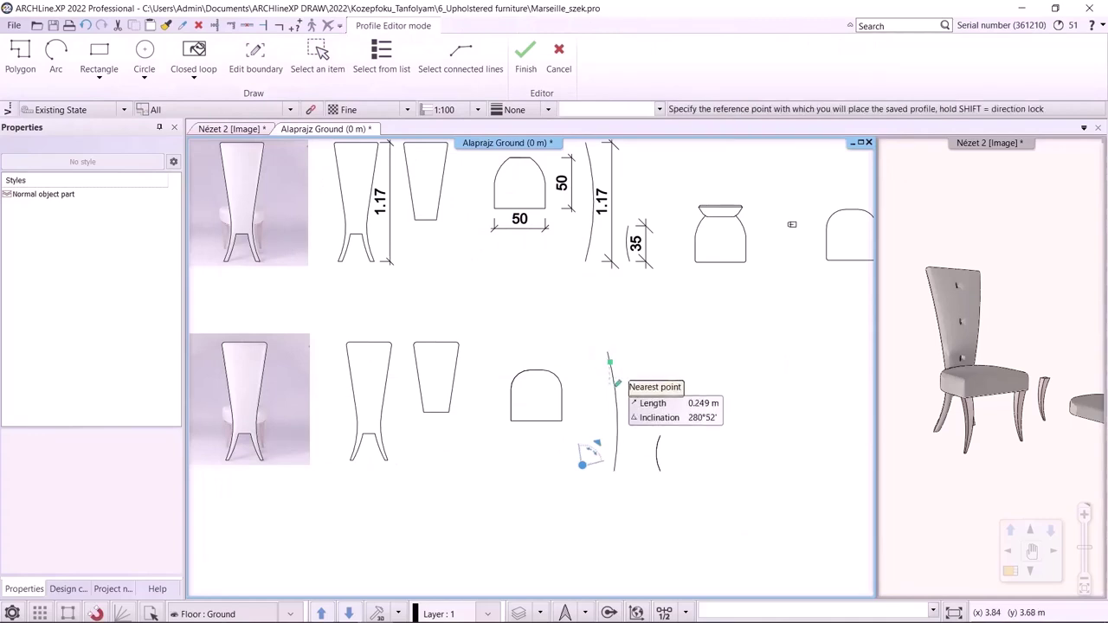
{"action": "left_click", "coordinate": [610, 362]}
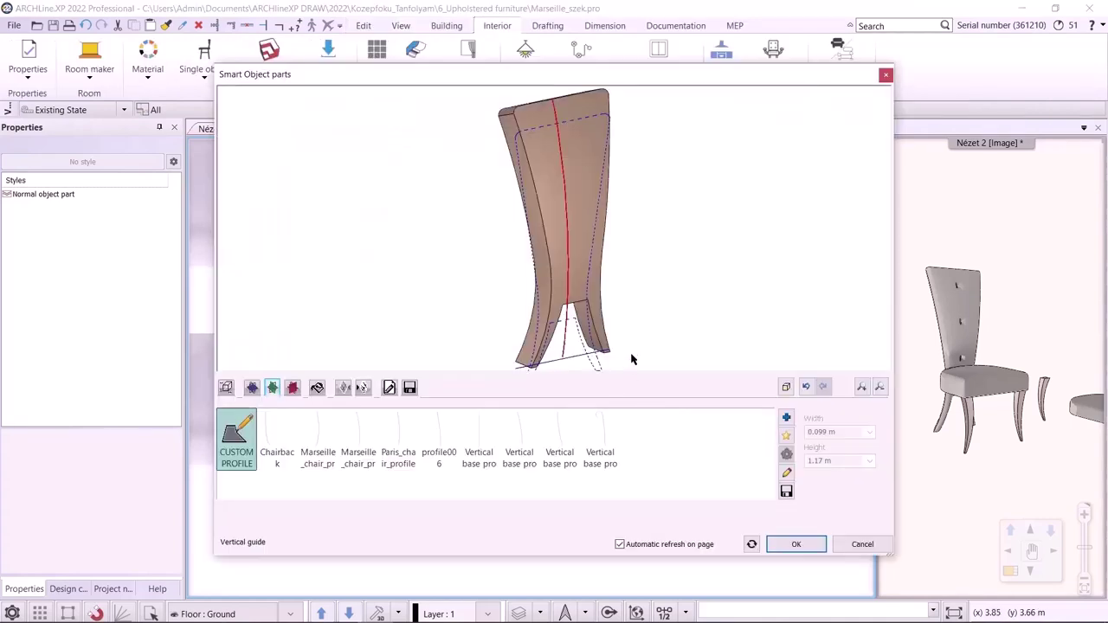
{"action": "left_click_drag", "start_coordinate": [658, 269], "coordinate": [564, 326]}
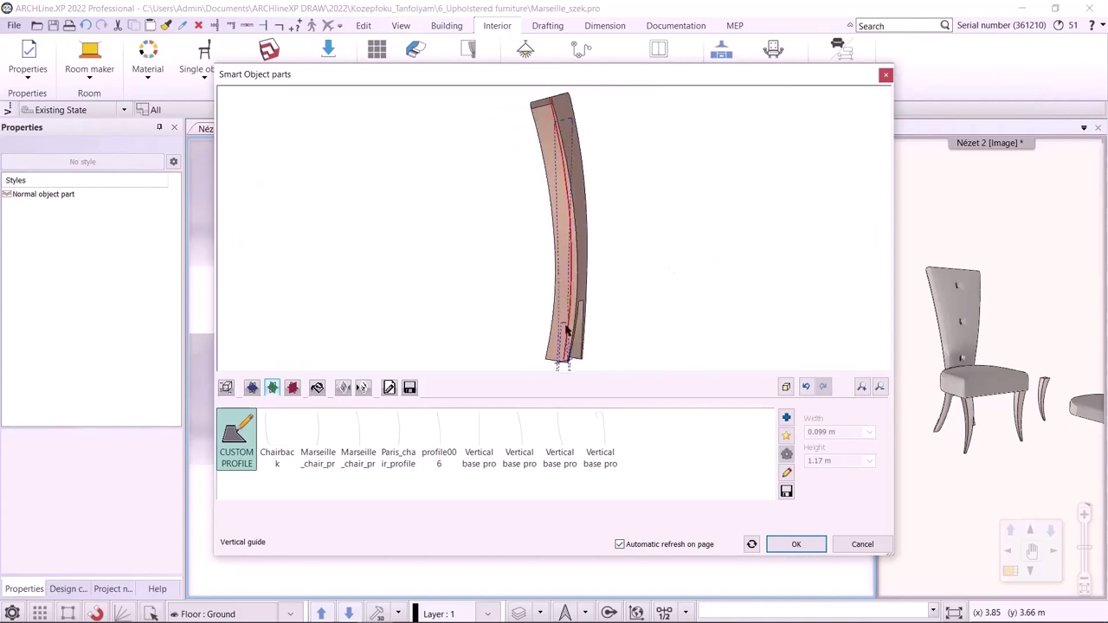
- Set the backrest's horizontal guide to the straight horizontal base profile
{"action": "left_click", "coordinate": [252, 387]}
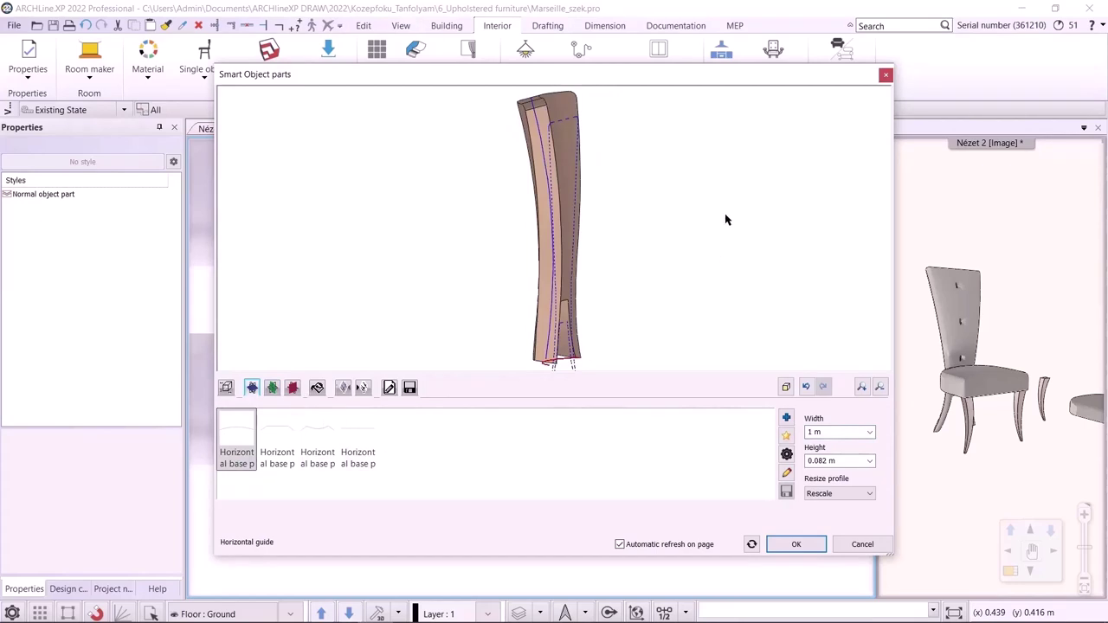
{"action": "left_click_drag", "start_coordinate": [726, 220], "coordinate": [588, 286]}
{"action": "left_click", "coordinate": [364, 432]}
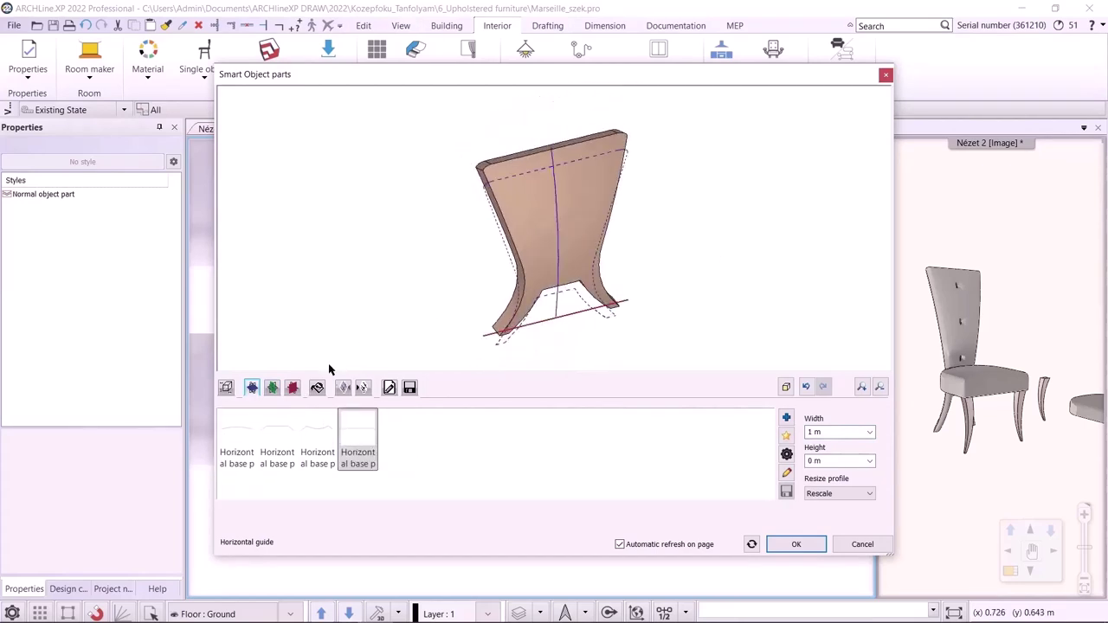
- Set the backrest's base profile width to 0.43 m and its thickness to 0.04 m
{"action": "left_click", "coordinate": [226, 387]}
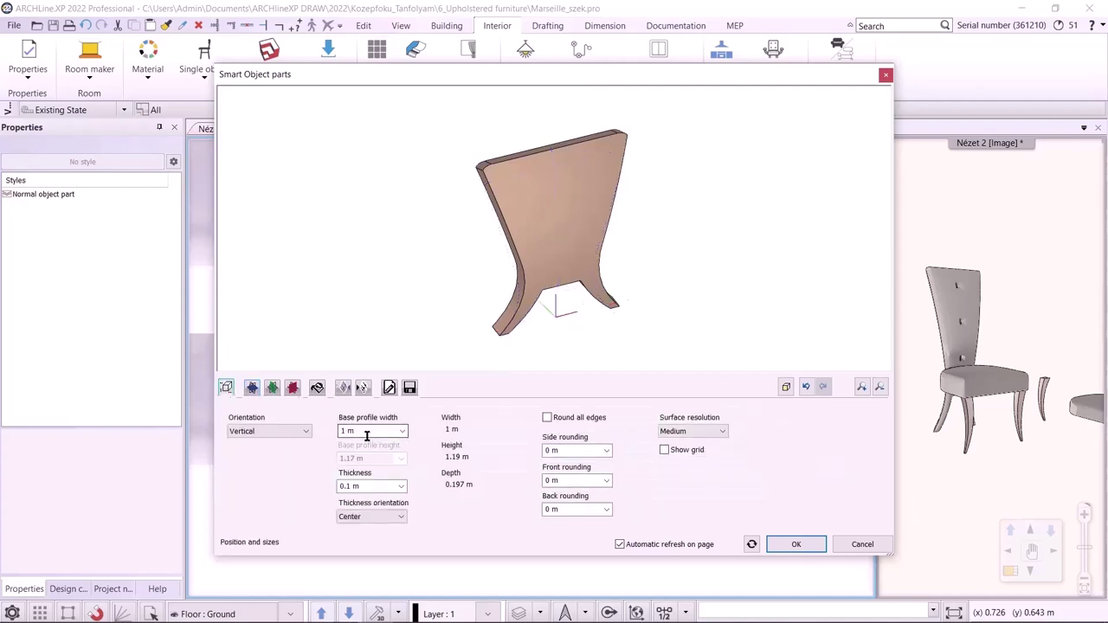
{"action": "triple_click", "coordinate": [368, 432]}
{"action": "type", "text": "0.43"}
{"action": "triple_click", "coordinate": [364, 486]}
{"action": "type", "text": "0.0"}
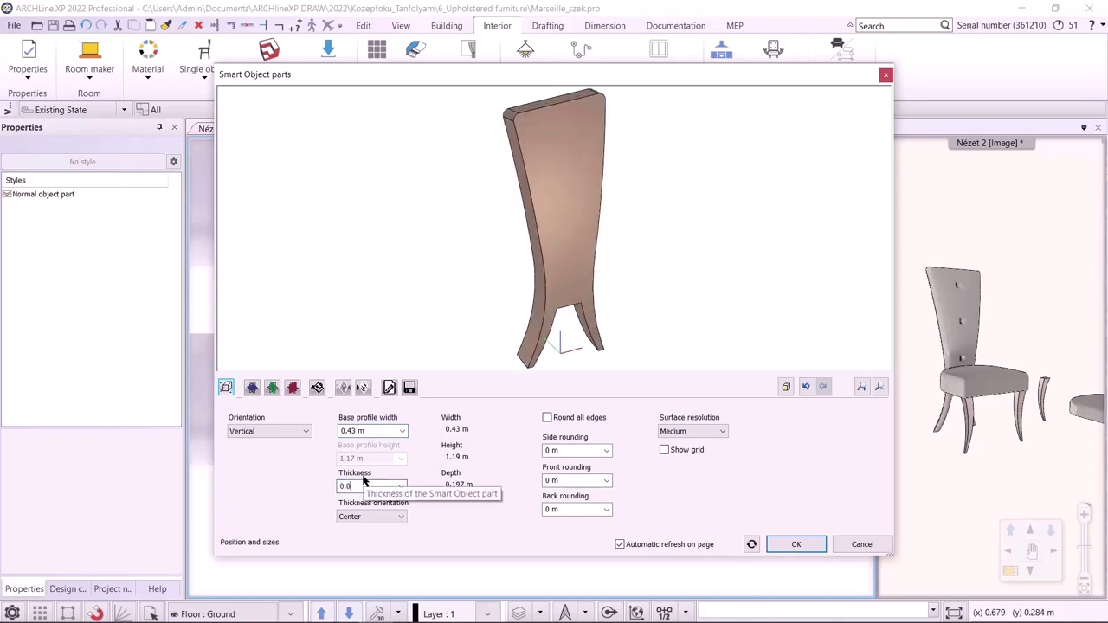
{"action": "left_click", "coordinate": [374, 168]}
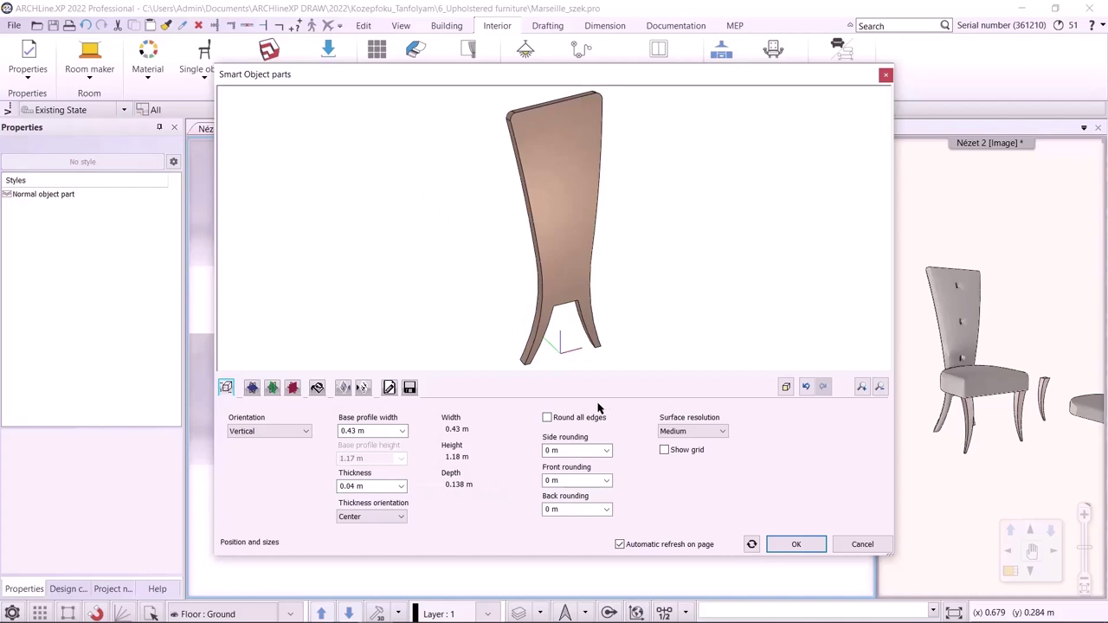
- Round all edges of the backrest by 0.02 m and change its surface resolution
{"action": "left_click_drag", "start_coordinate": [628, 320], "coordinate": [652, 314]}
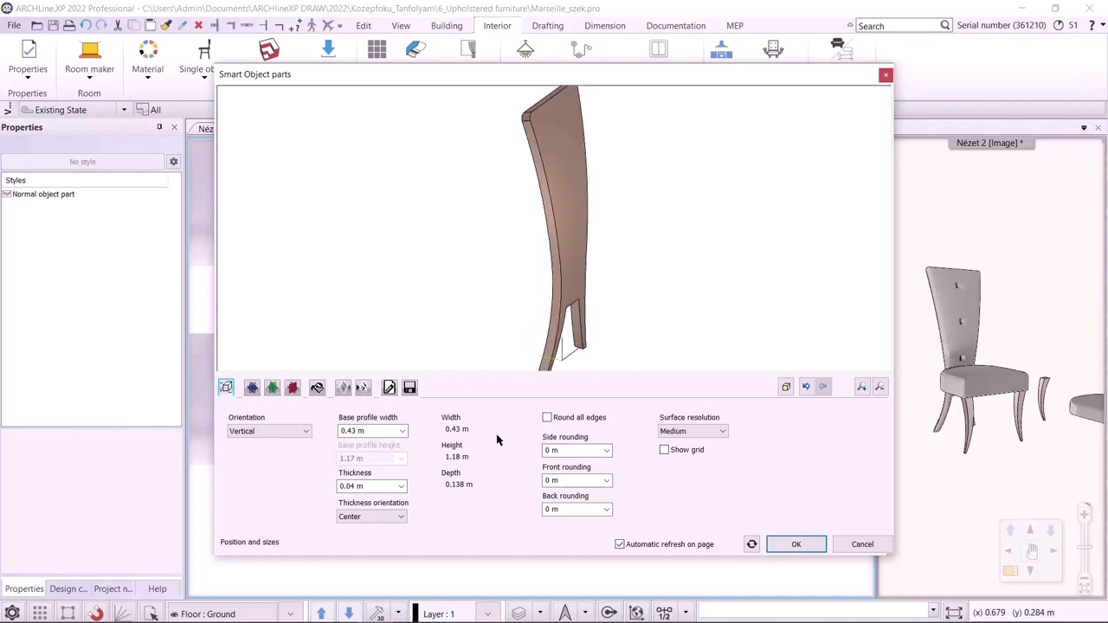
{"action": "left_click", "coordinate": [547, 418]}
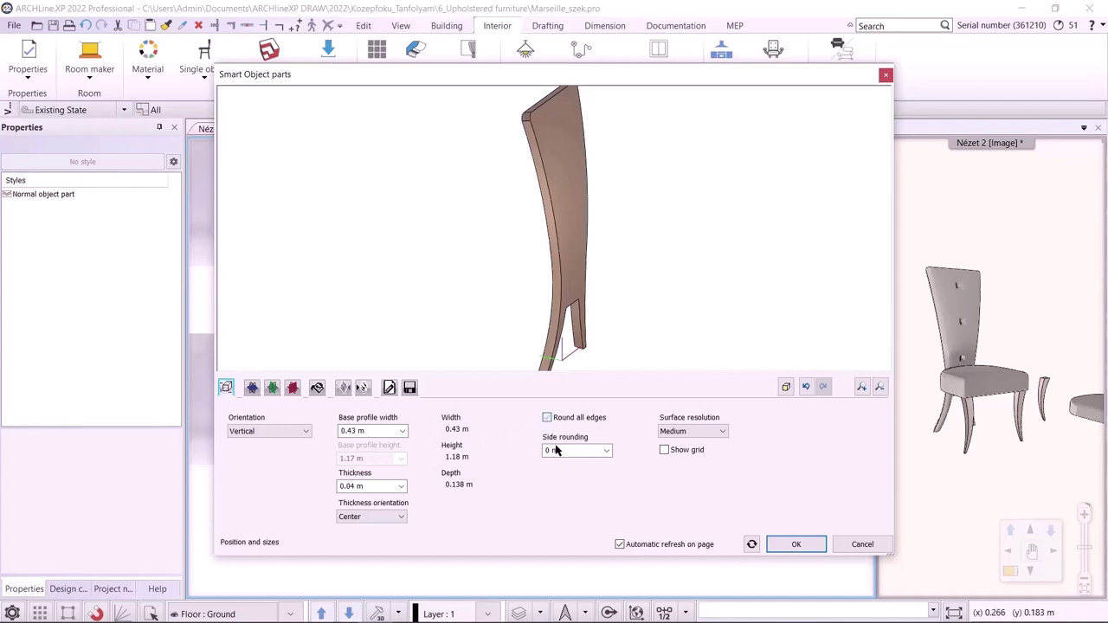
{"action": "double_click", "coordinate": [583, 451]}
{"action": "type", "text": "02"}
{"action": "key", "text": "Return"}
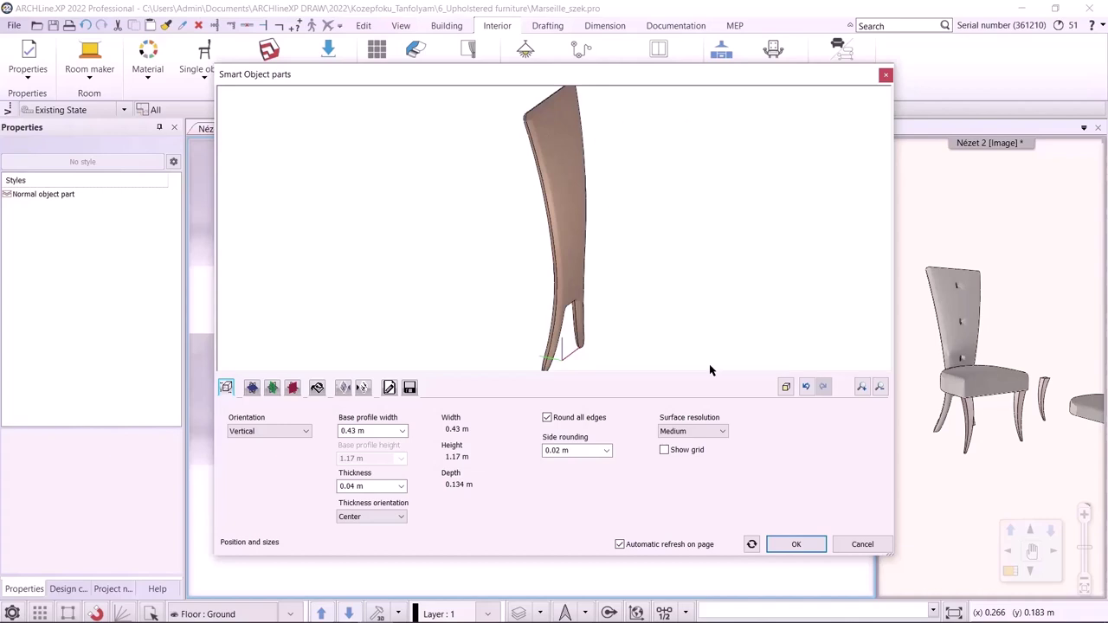
{"action": "left_click", "coordinate": [715, 431]}
{"action": "left_click", "coordinate": [692, 445]}
- Apply the Cream_01 material to the backrest and add a full-surface Pillow effect with a padding depth of 0.03 m
{"action": "left_click", "coordinate": [317, 387]}
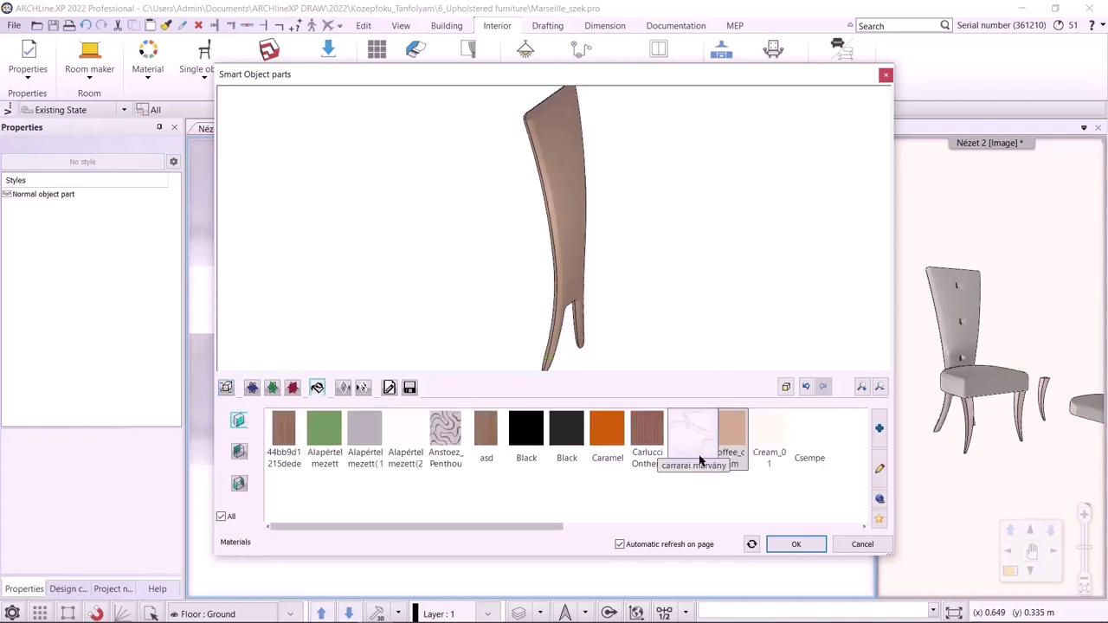
{"action": "left_click", "coordinate": [765, 441]}
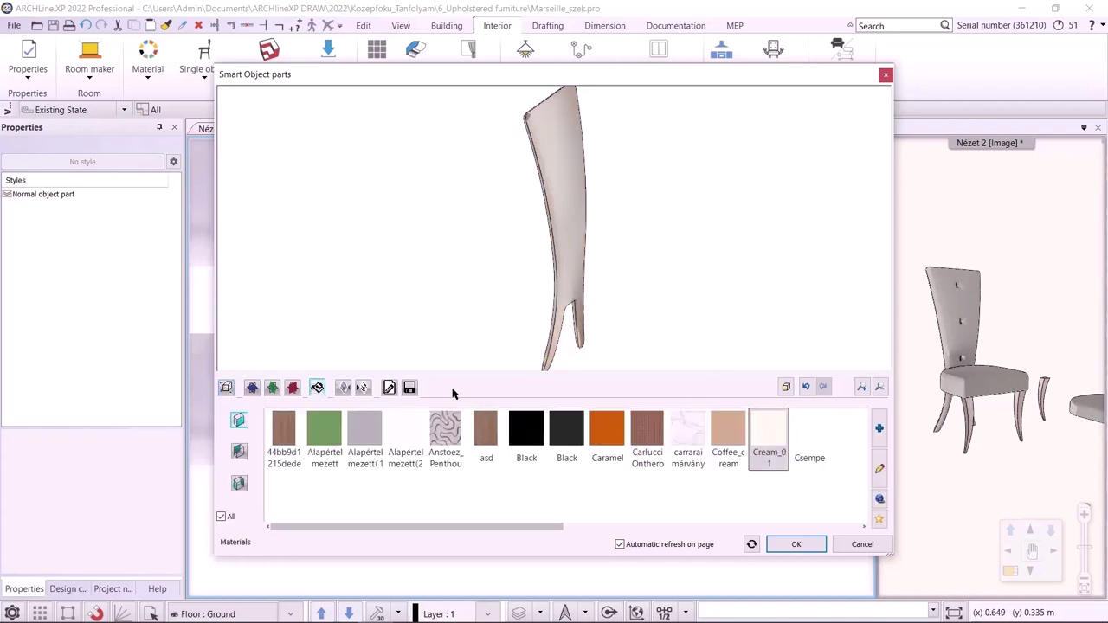
{"action": "left_click", "coordinate": [343, 388]}
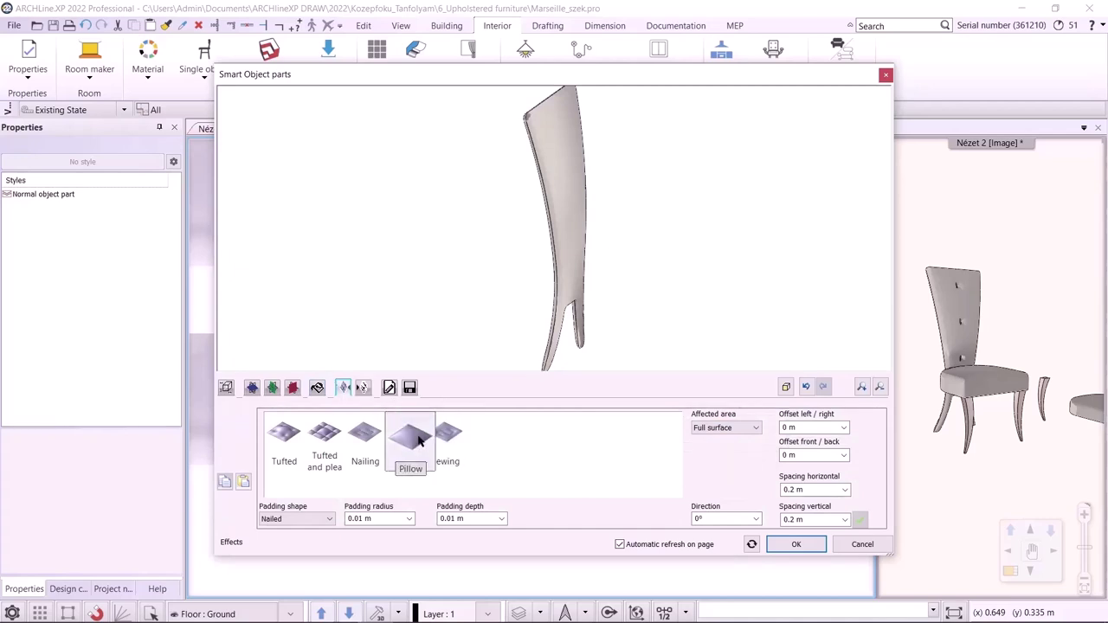
{"action": "left_click", "coordinate": [416, 439]}
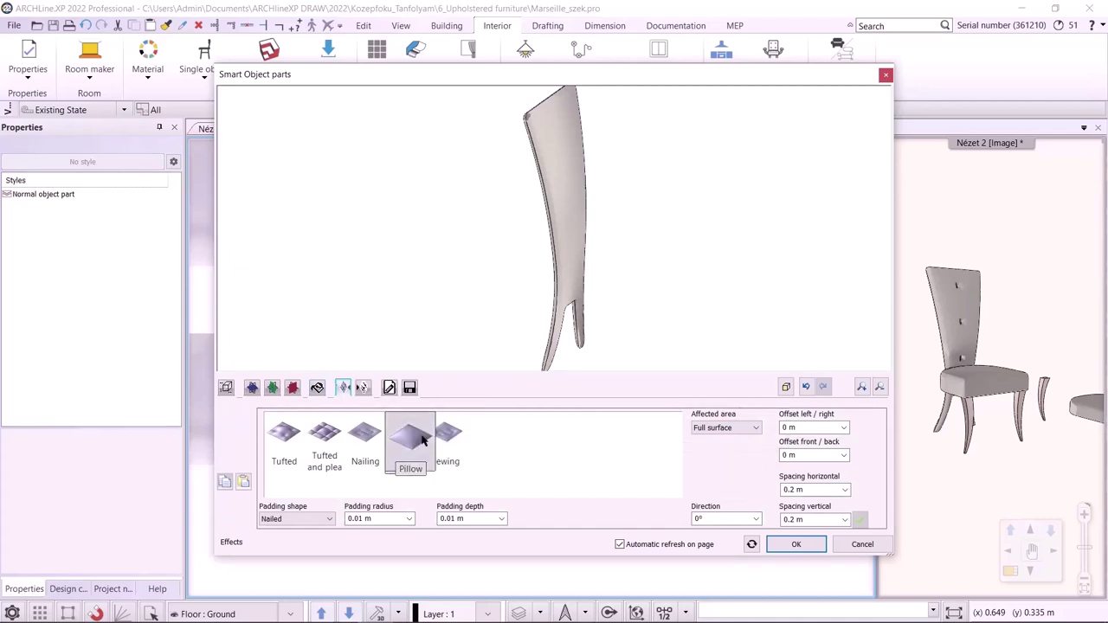
{"action": "left_click", "coordinate": [450, 517]}
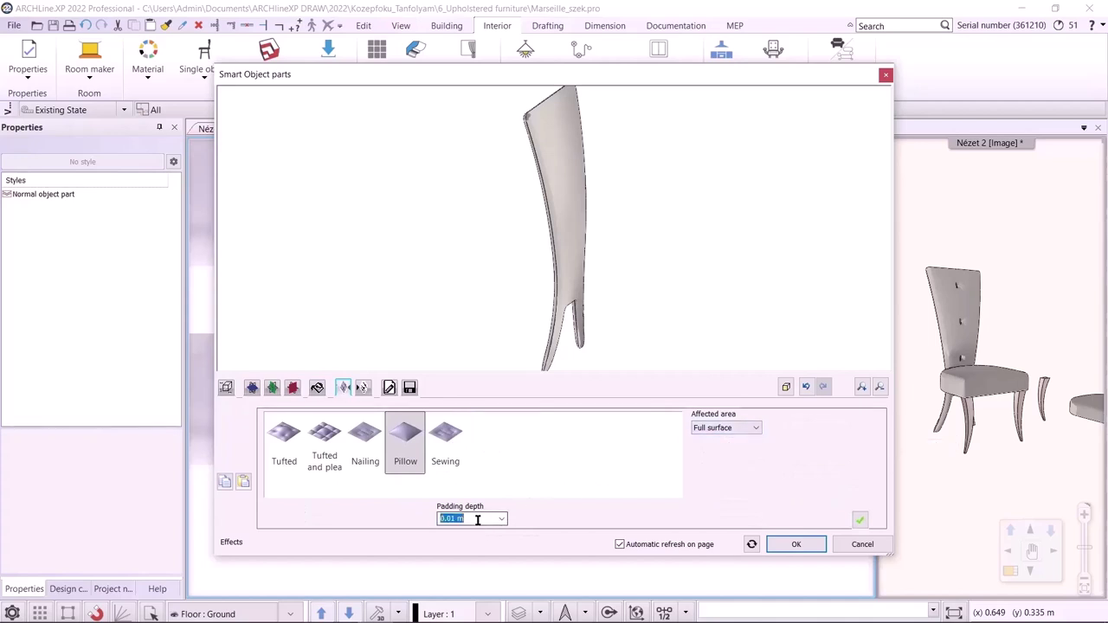
{"action": "left_click", "coordinate": [454, 519]}
{"action": "key", "text": "BackSpace"}
{"action": "type", "text": "3"}
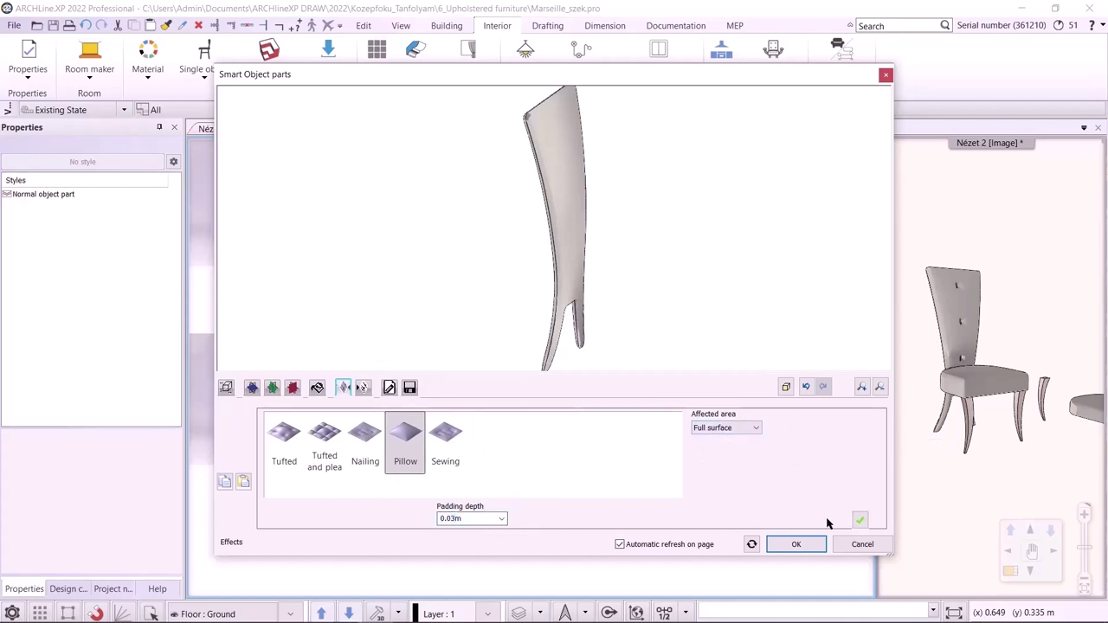
{"action": "left_click", "coordinate": [862, 520]}
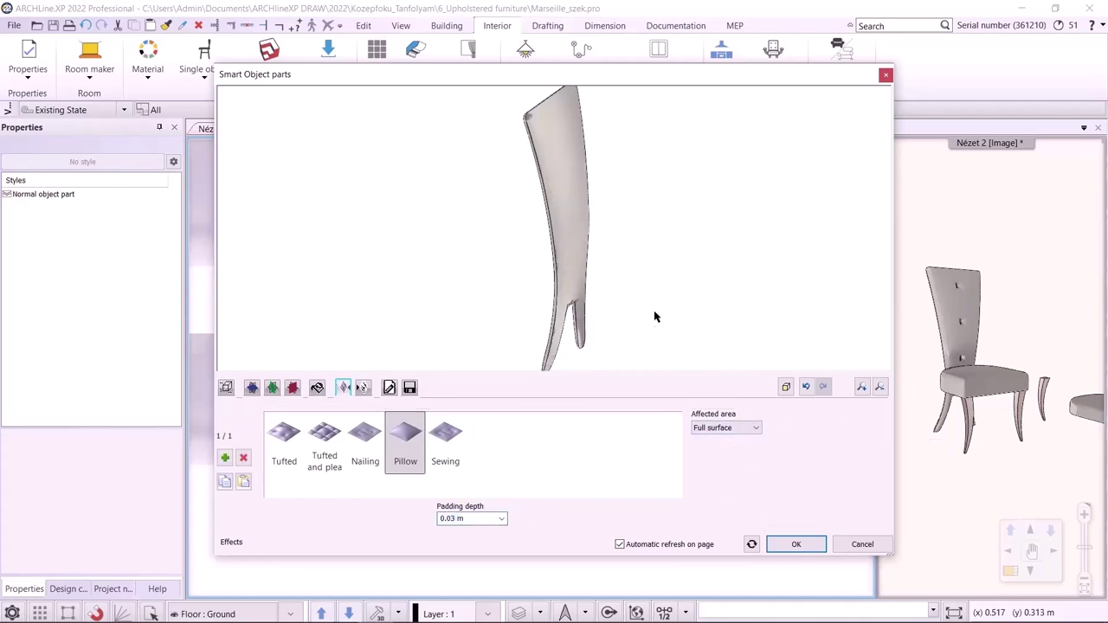
{"action": "left_click_drag", "start_coordinate": [655, 317], "coordinate": [540, 394]}
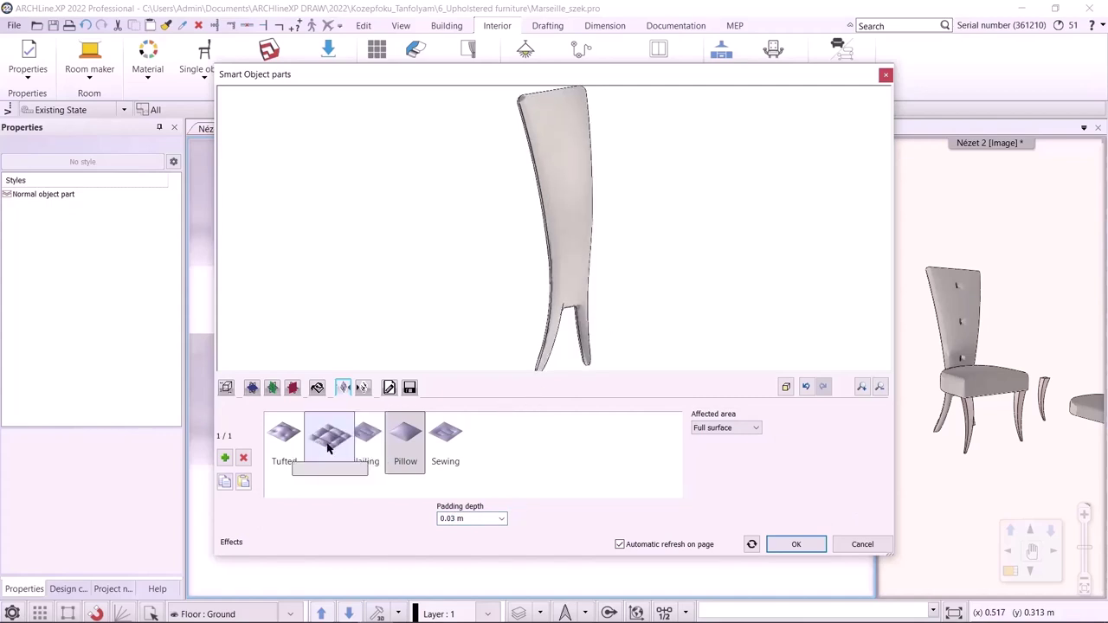
- Add a second Pillow effect with a custom area, aligning the backrest outline to the upper right corner of the lower row's tapered panel
{"action": "left_click", "coordinate": [225, 458]}
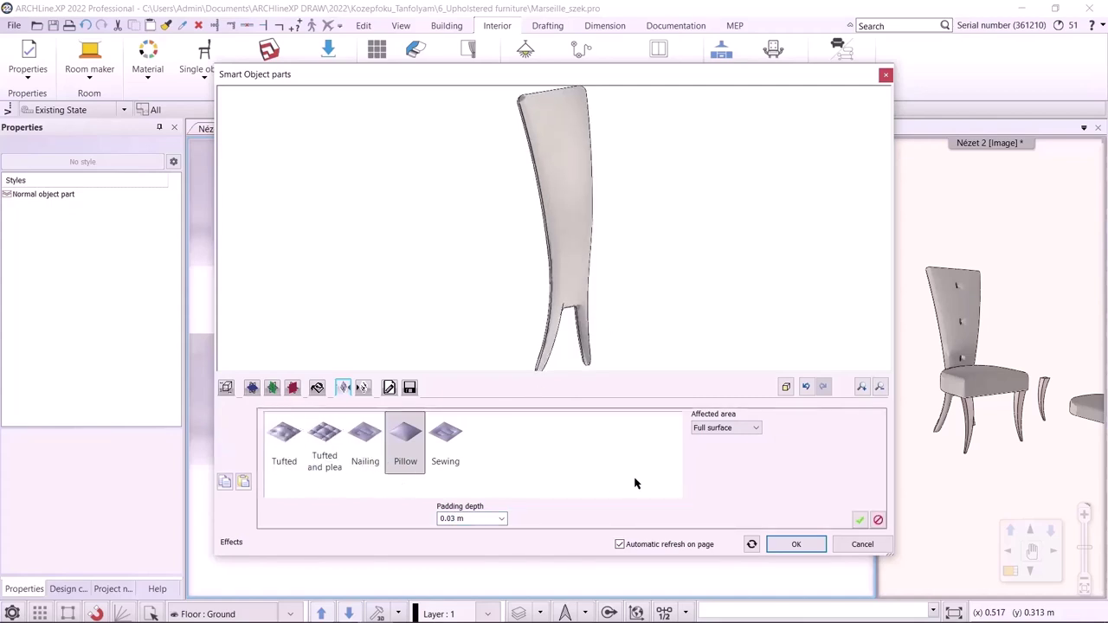
{"action": "left_click", "coordinate": [718, 430]}
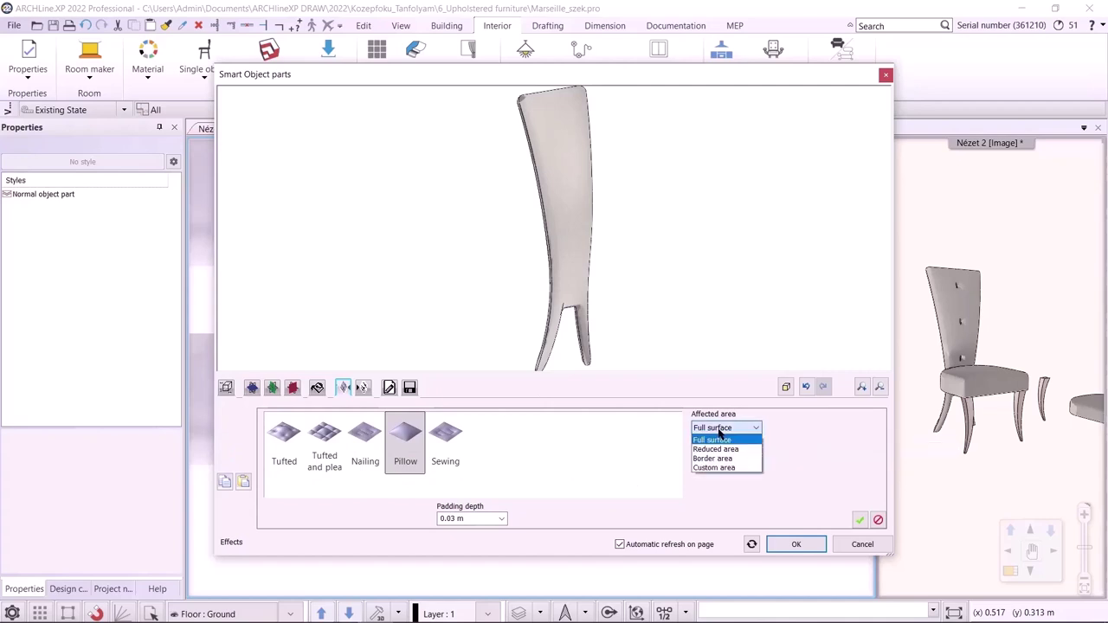
{"action": "left_click", "coordinate": [732, 468]}
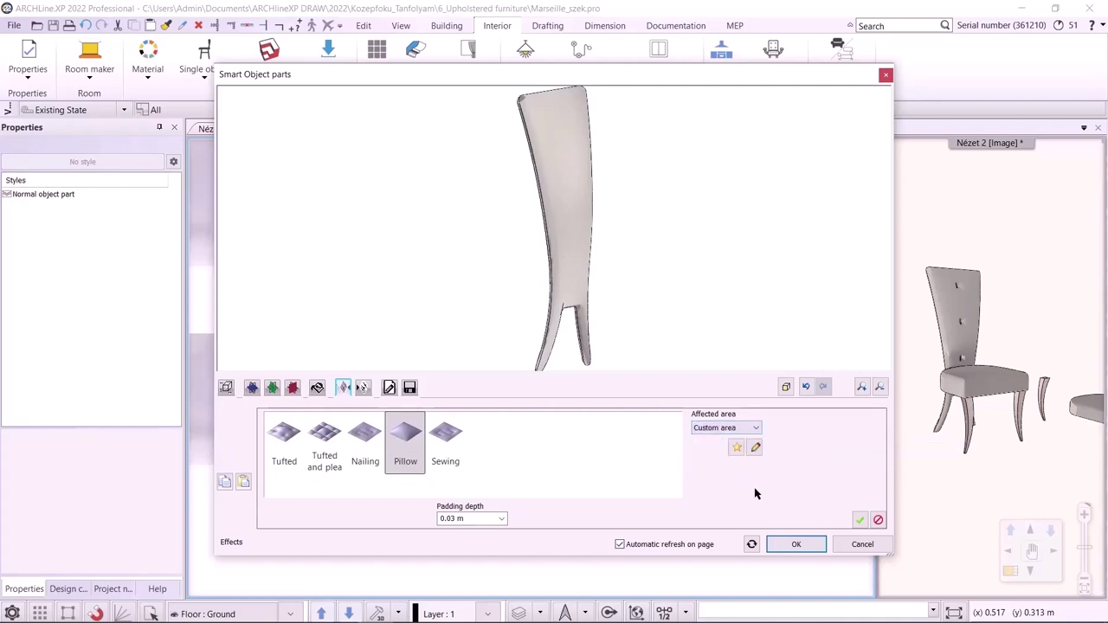
{"action": "left_click", "coordinate": [735, 451]}
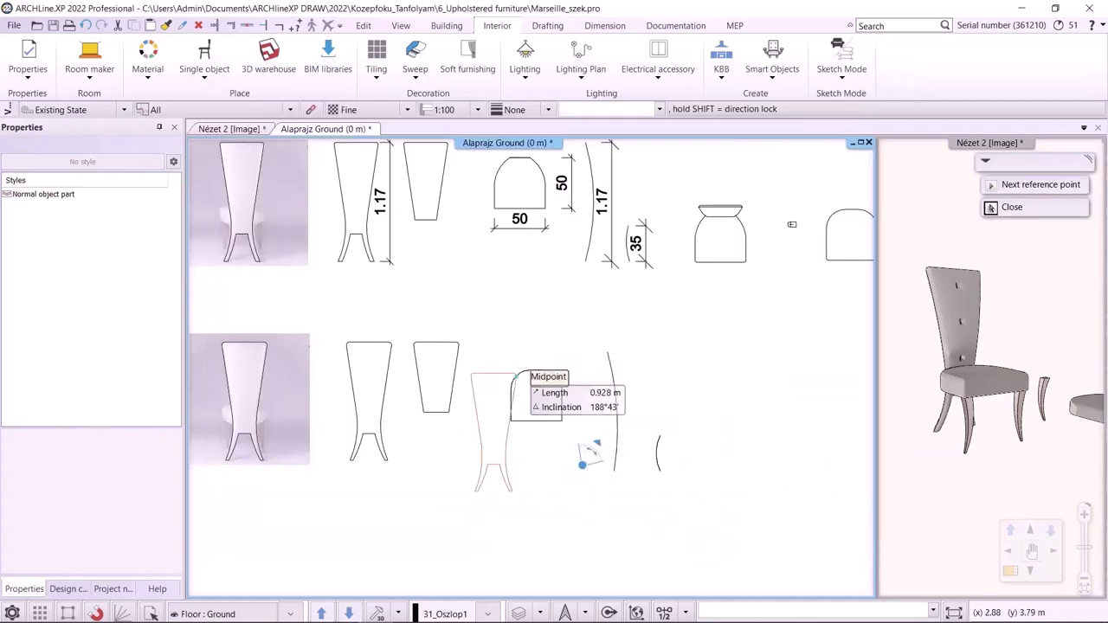
{"action": "scroll", "coordinate": [487, 371], "scroll_direction": "up", "scroll_amount": 2}
{"action": "scroll", "coordinate": [463, 351], "scroll_direction": "up", "scroll_amount": 2}
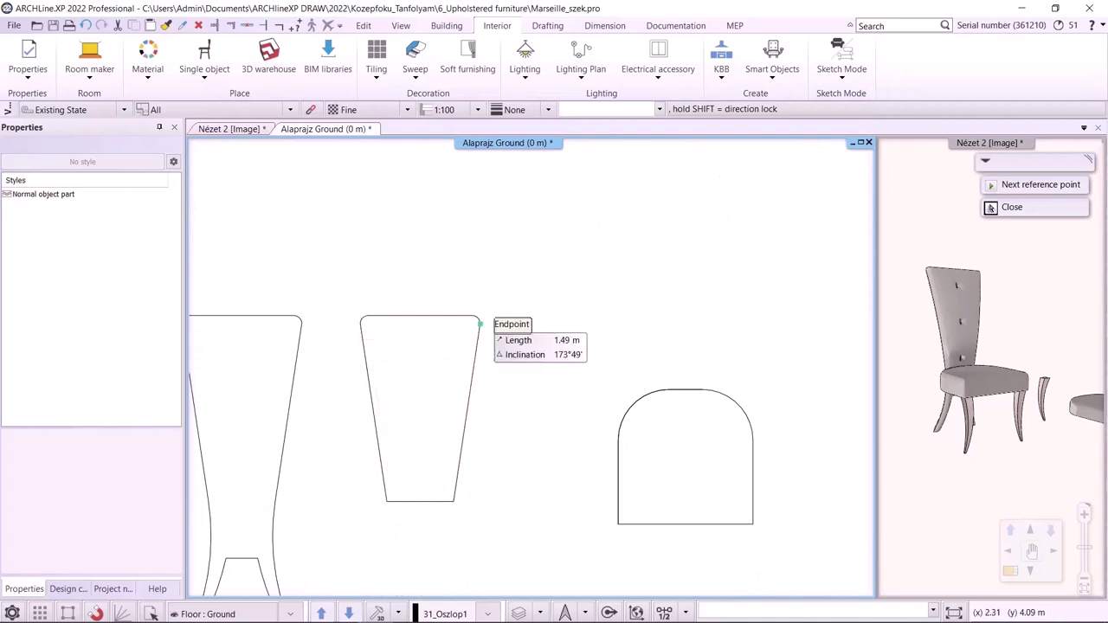
{"action": "left_click", "coordinate": [480, 323]}
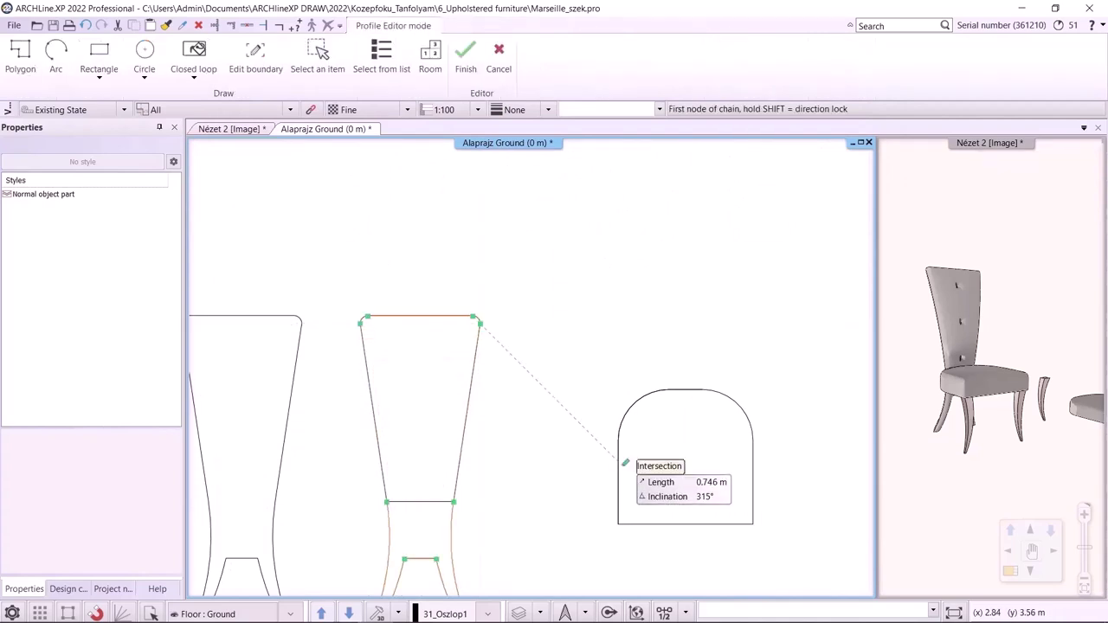
- Define the custom area from the closed loop inside the tapered panel above the seat line and apply the effect
{"action": "scroll", "coordinate": [504, 438], "scroll_direction": "down", "scroll_amount": 1}
{"action": "left_click", "coordinate": [193, 76]}
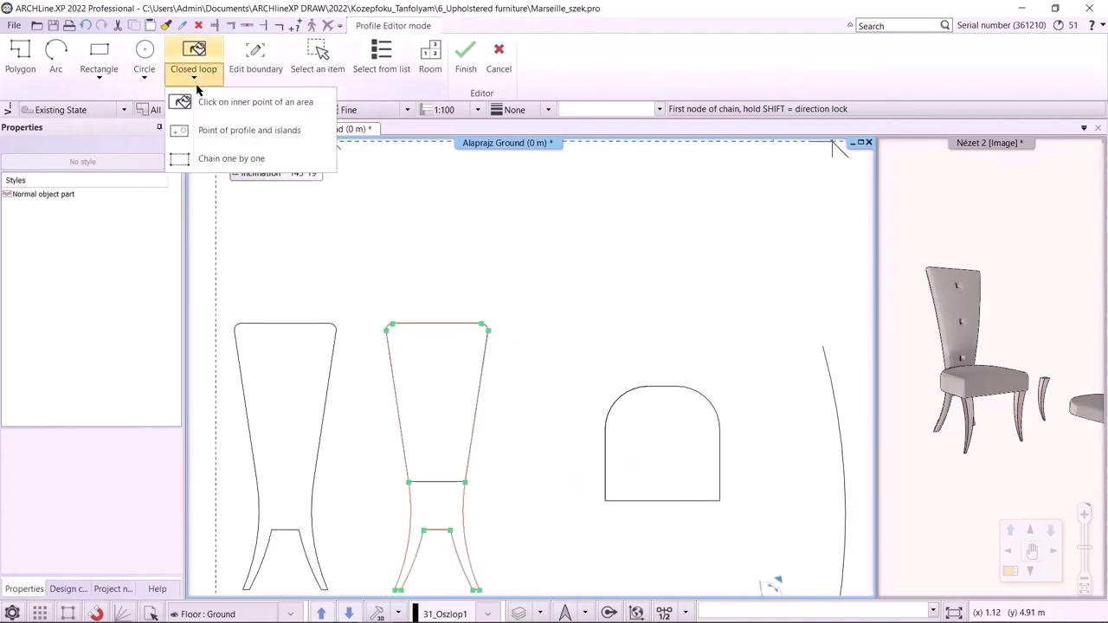
{"action": "left_click", "coordinate": [220, 106]}
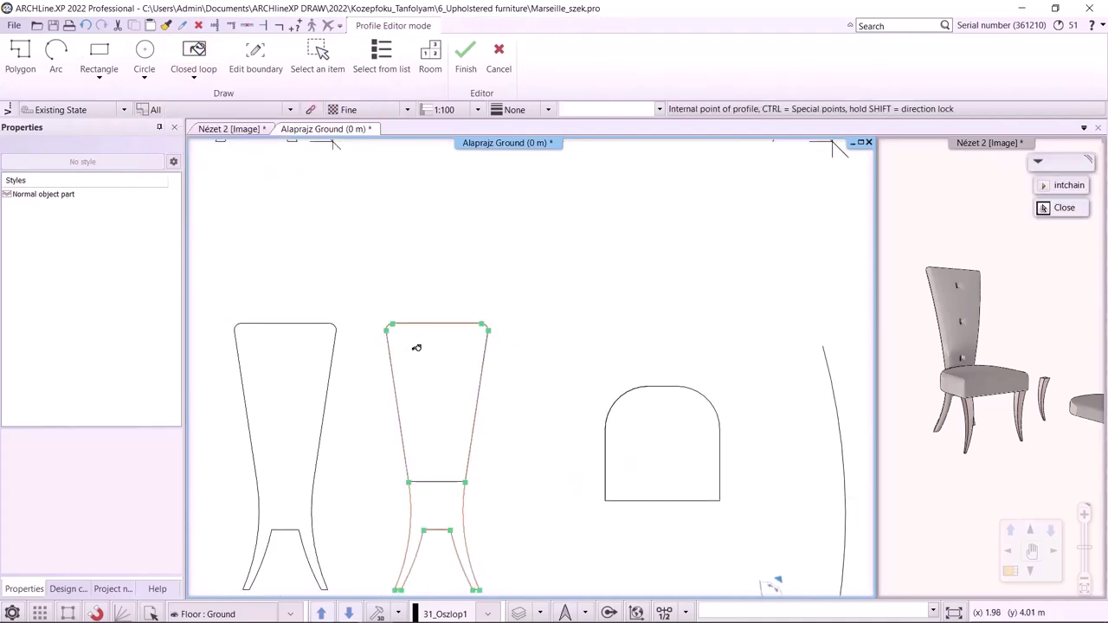
{"action": "left_click", "coordinate": [462, 394]}
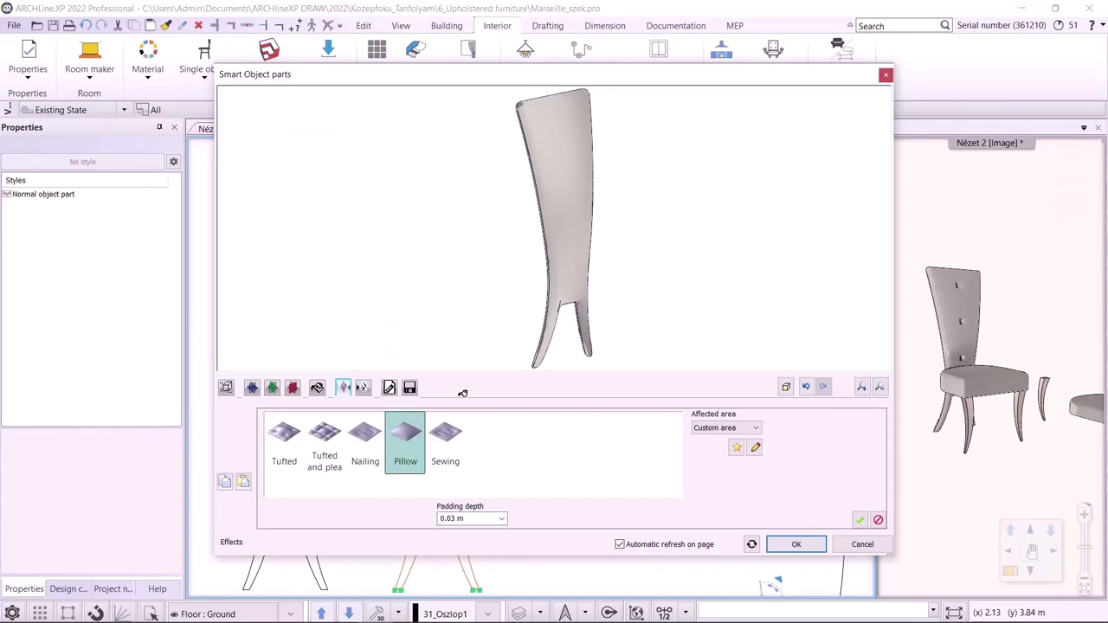
{"action": "left_click", "coordinate": [859, 520]}
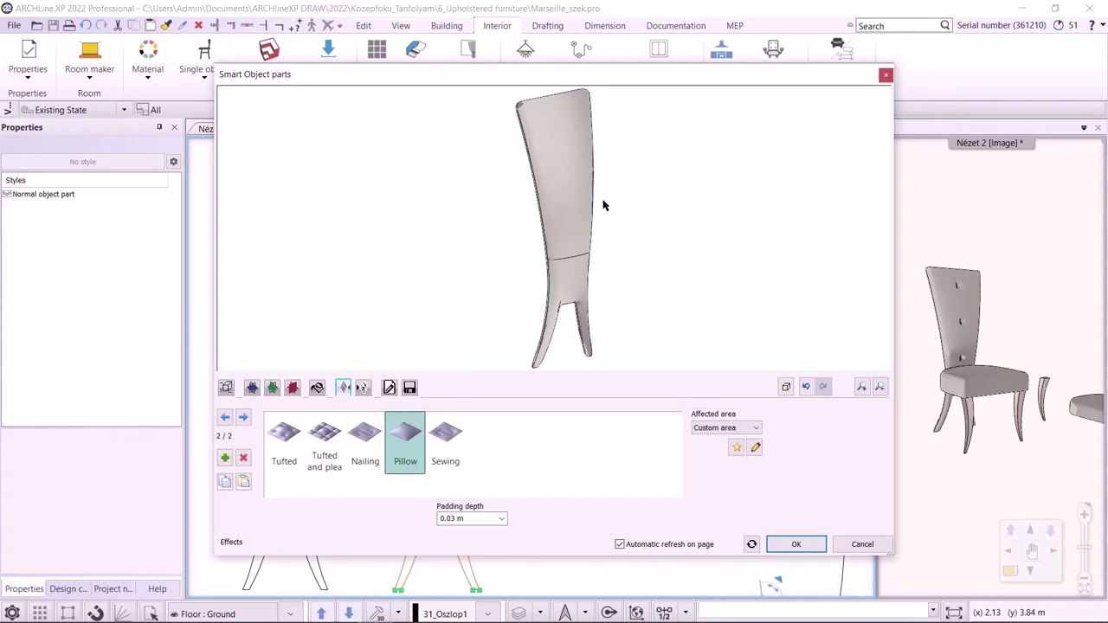
- Set the padding depth of the second Pillow effect to 0.05 m
{"action": "left_click", "coordinate": [463, 519]}
{"action": "left_click", "coordinate": [453, 518]}
{"action": "type", "text": "5"}
{"action": "left_click_drag", "start_coordinate": [620, 254], "coordinate": [804, 310]}
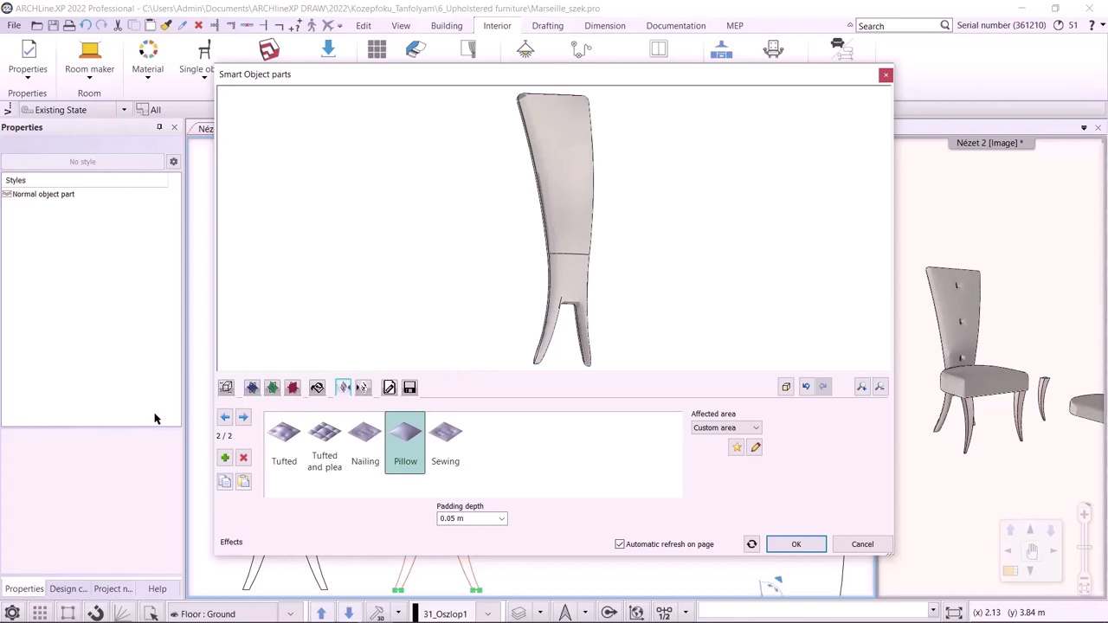
- Add a Tufted effect on the custom area with horizontal and vertical spacing of 0.1 m
{"action": "left_click", "coordinate": [224, 457]}
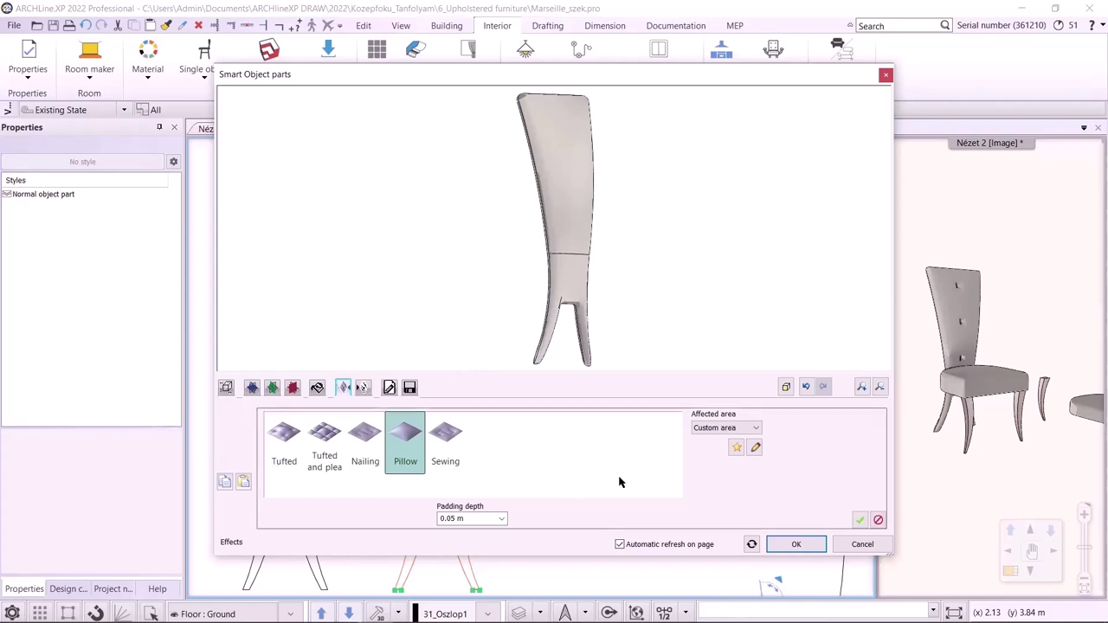
{"action": "left_click", "coordinate": [286, 439]}
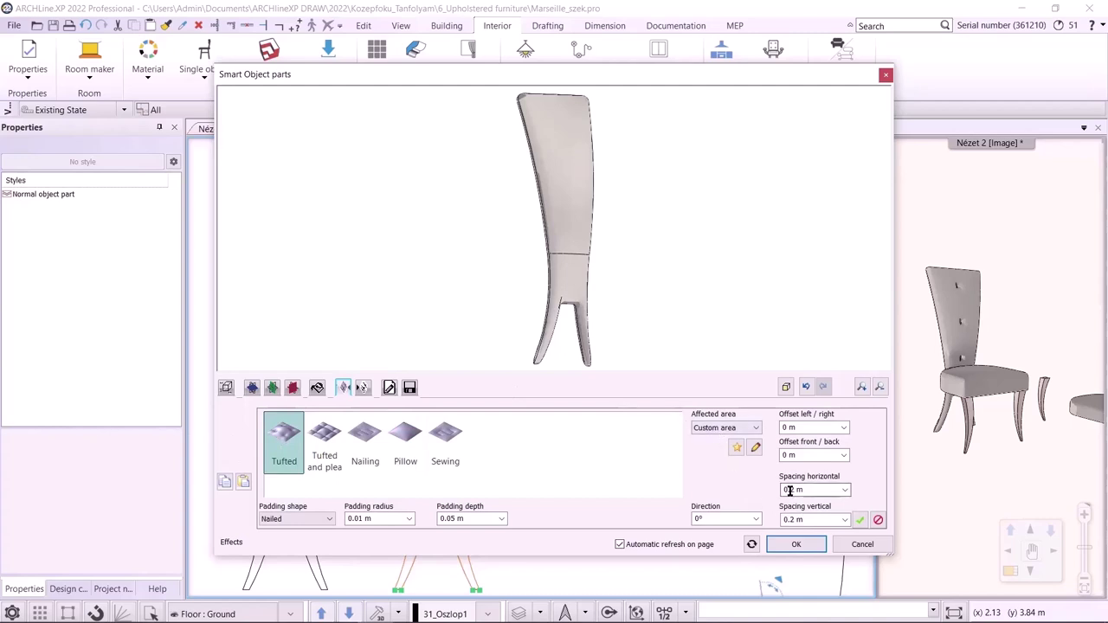
{"action": "type", "text": "0.1"}
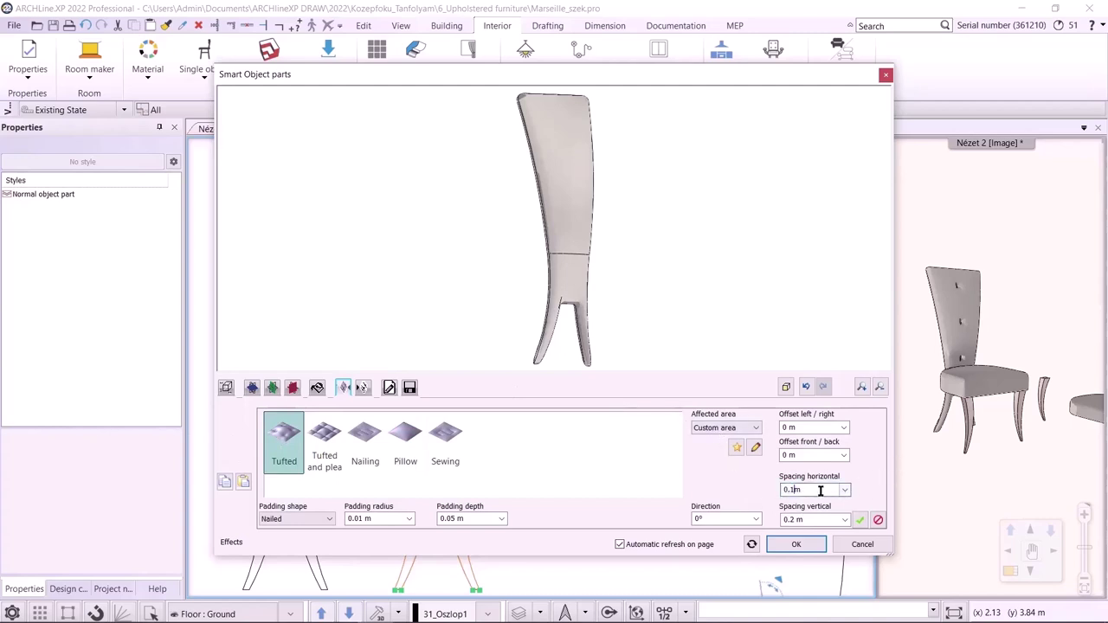
{"action": "left_click", "coordinate": [795, 520]}
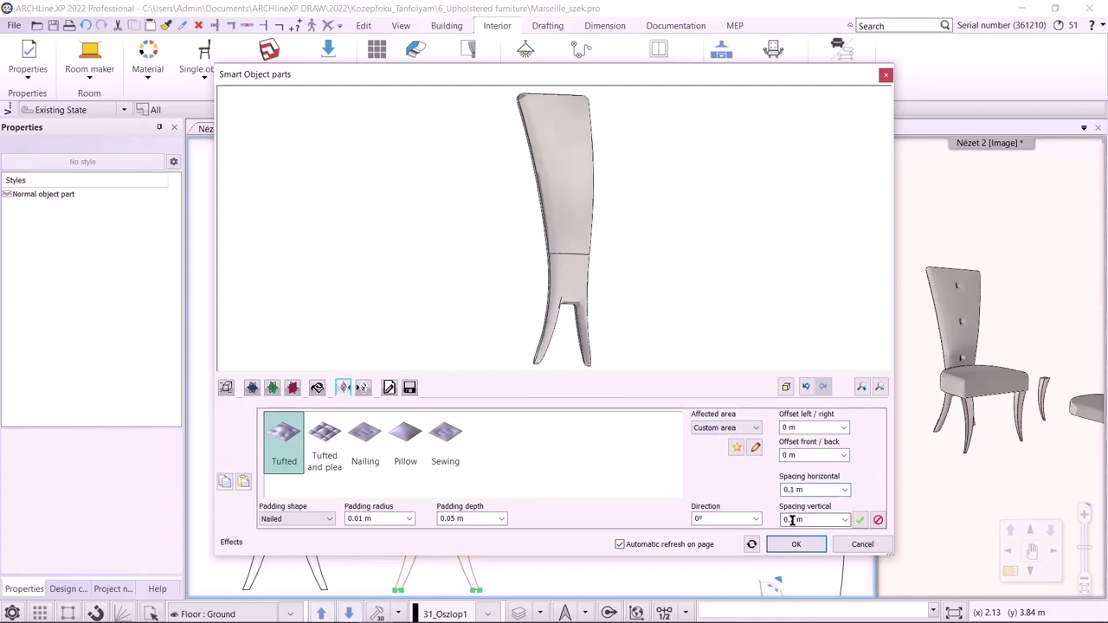
{"action": "left_click_drag", "start_coordinate": [791, 520], "coordinate": [797, 520]}
{"action": "type", "text": "1"}
{"action": "left_click", "coordinate": [860, 522]}
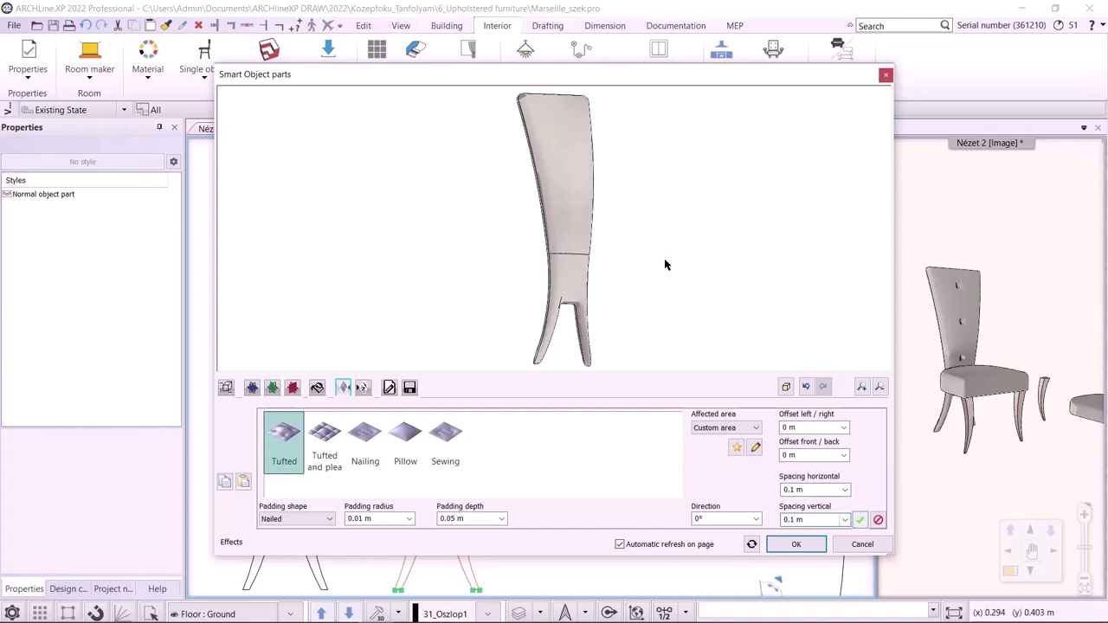
{"action": "key", "text": "Return"}
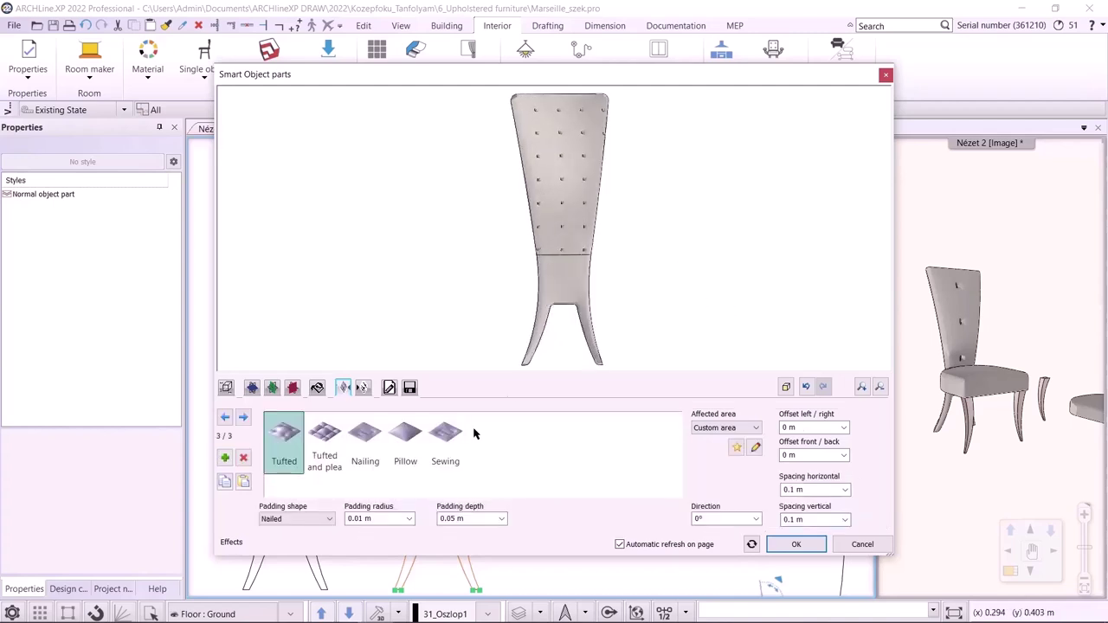
- Set the padding radius of the Tufted effect to 0.05 m
{"action": "left_click", "coordinate": [356, 517]}
{"action": "key", "text": "Return"}
{"action": "left_click_drag", "start_coordinate": [636, 291], "coordinate": [616, 307]}
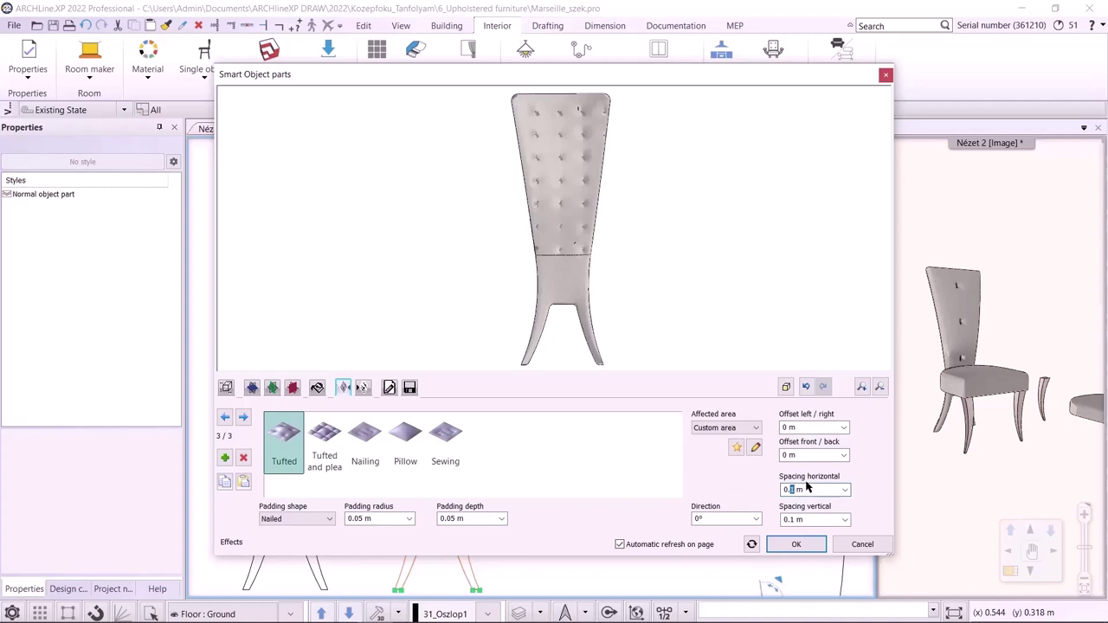
- Set the tufting's horizontal spacing to 0.22 m, vertical spacing to 0.25 m and front/back offset to 0.05 m
{"action": "type", "text": "22"}
{"action": "key", "text": "Tab"}
{"action": "left_click", "coordinate": [658, 282]}
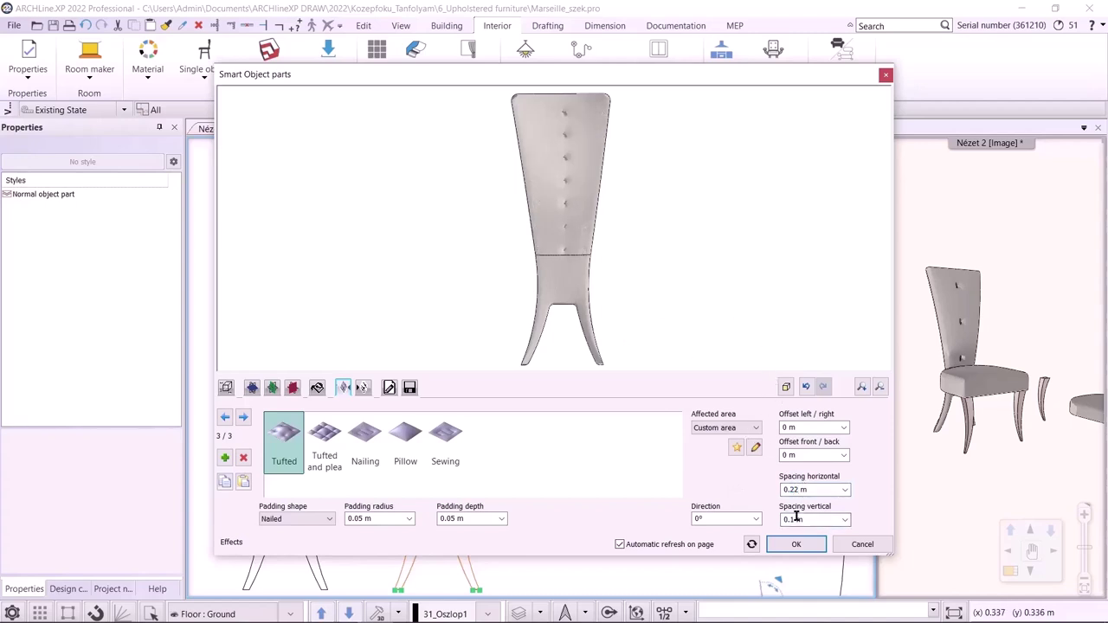
{"action": "left_click_drag", "start_coordinate": [798, 519], "coordinate": [793, 517]}
{"action": "type", "text": "25"}
{"action": "double_click", "coordinate": [816, 452]}
{"action": "type", "text": "0,05"}
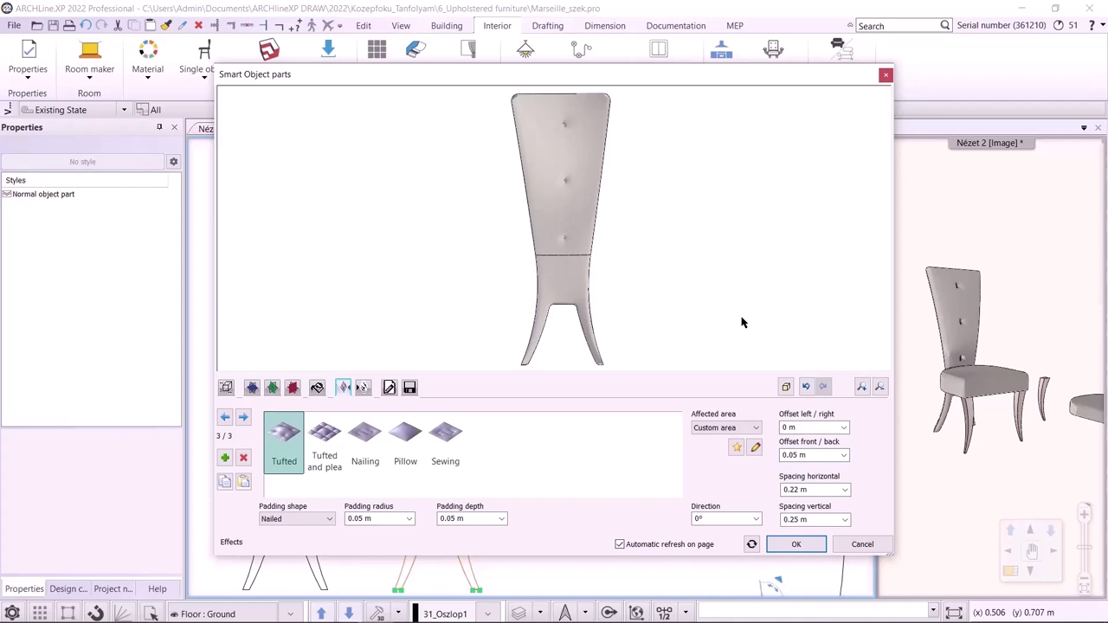
- Save the backrest to the library as Marseille_back2 in category DINING ROOM, sub category Chairs
{"action": "left_click", "coordinate": [410, 387]}
{"action": "left_click", "coordinate": [837, 453]}
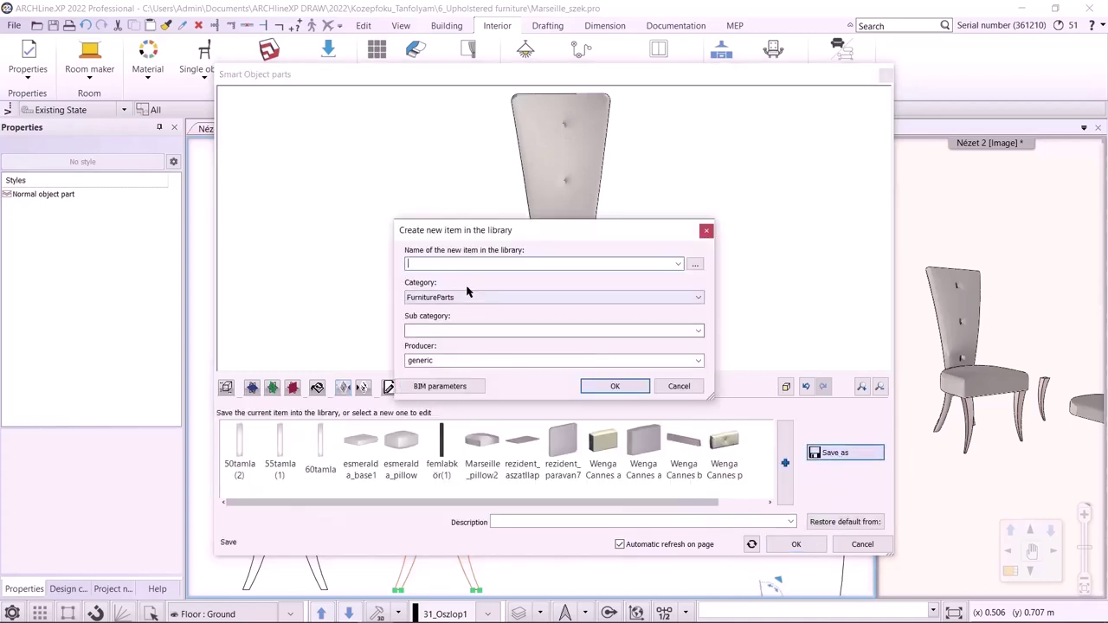
{"action": "type", "text": "Marseille_back2"}
{"action": "left_click", "coordinate": [523, 301]}
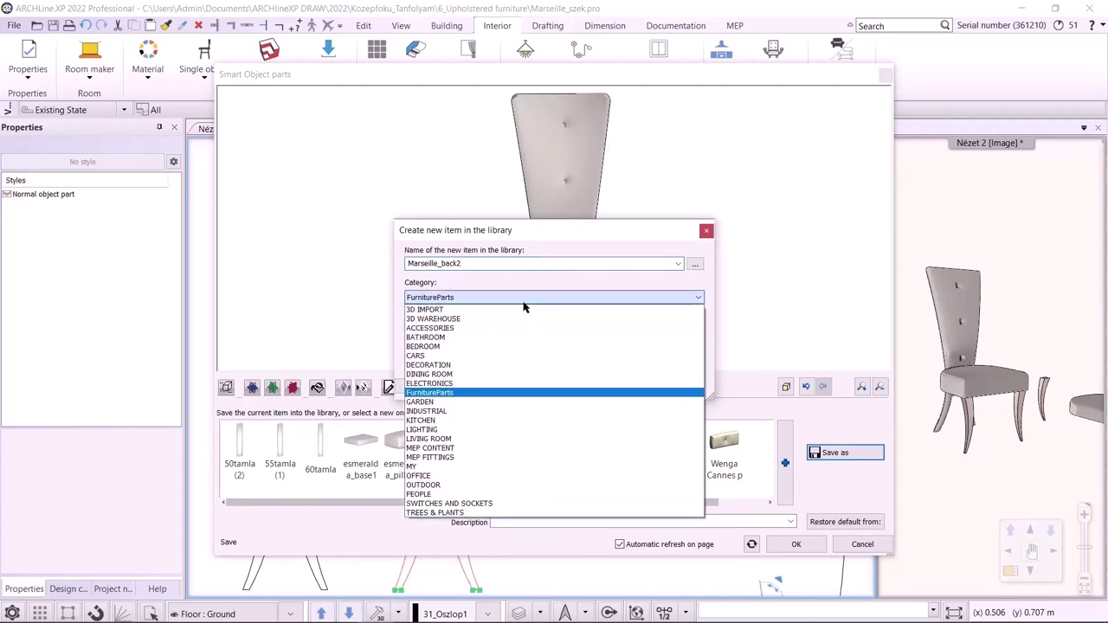
{"action": "left_click", "coordinate": [482, 368]}
{"action": "left_click", "coordinate": [680, 331]}
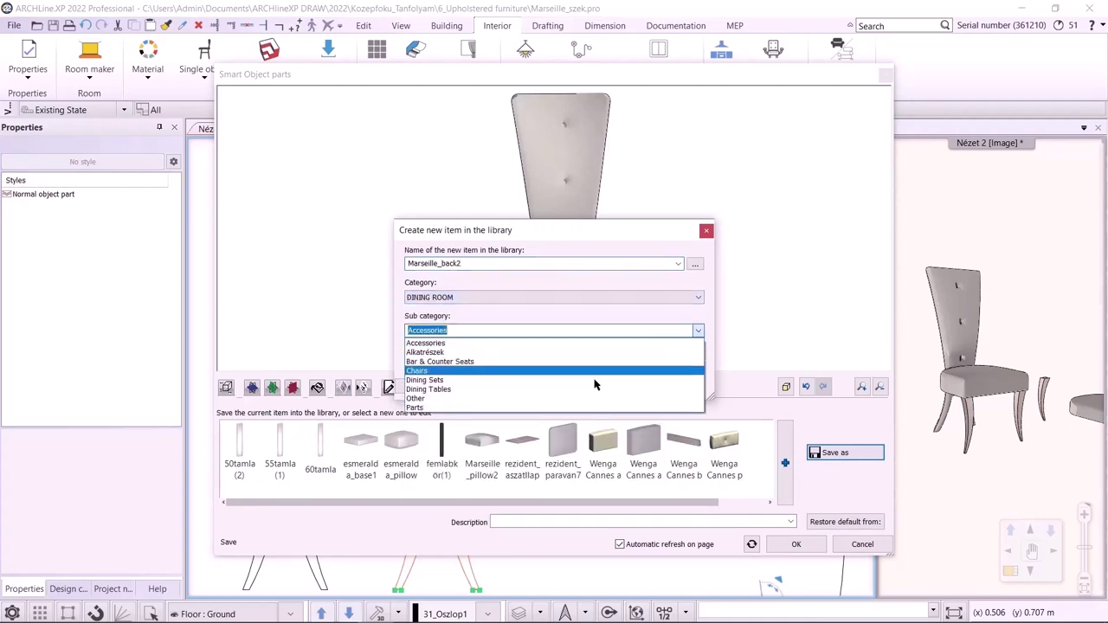
{"action": "left_click", "coordinate": [520, 372]}
{"action": "left_click", "coordinate": [613, 386]}
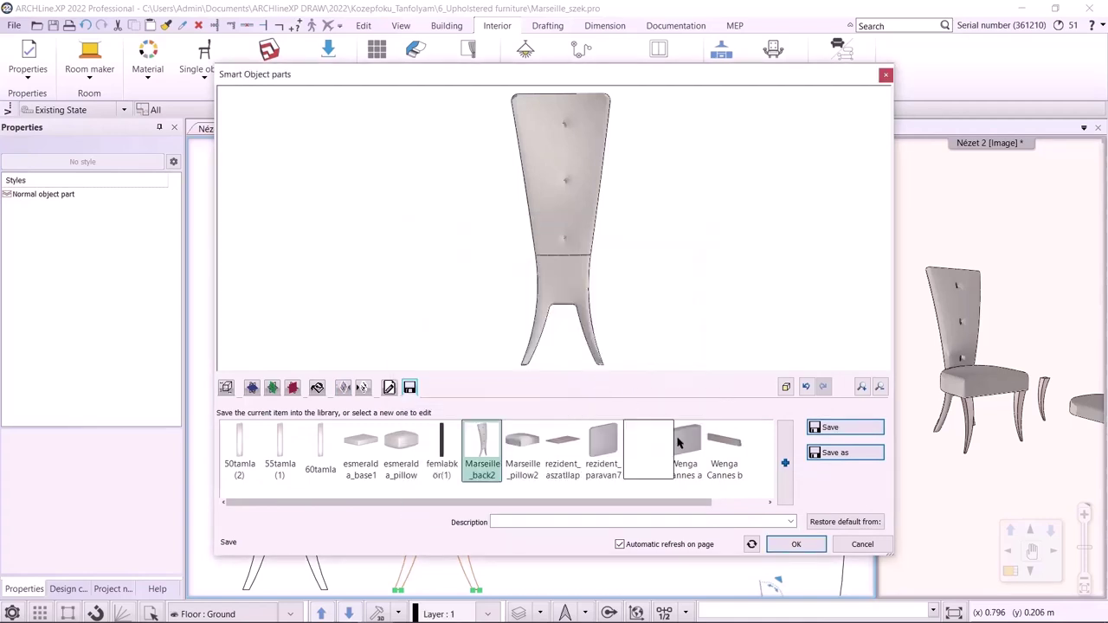
- Finish the backrest part and place it in the floor plan to the right of the seat in the upper row, then activate the 3D view
{"action": "left_click", "coordinate": [796, 544]}
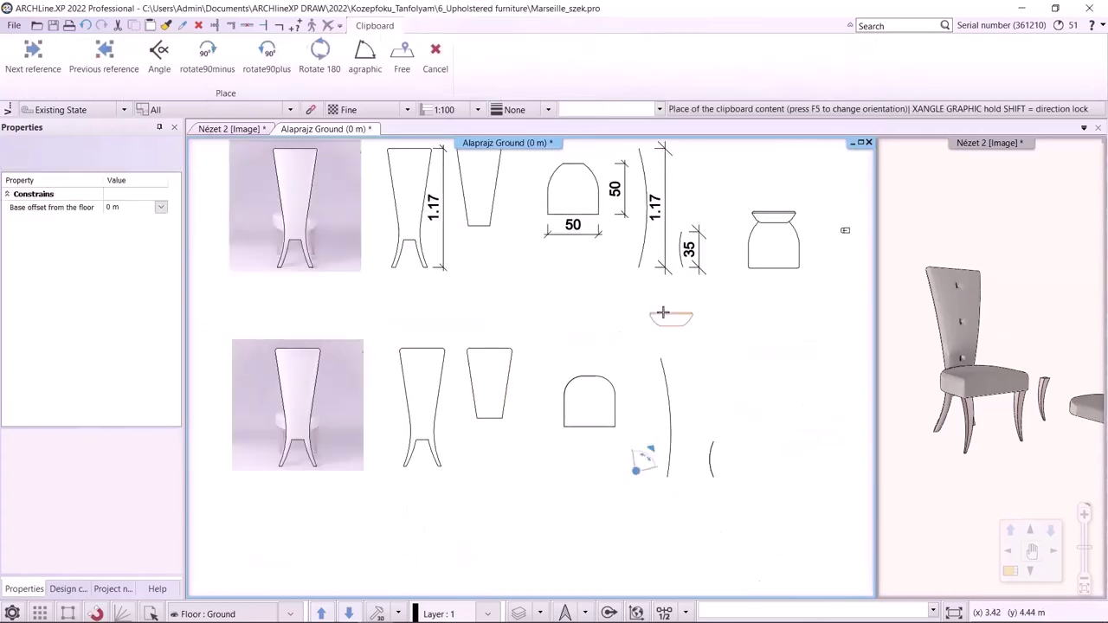
{"action": "scroll", "coordinate": [663, 313], "scroll_direction": "down", "scroll_amount": 2}
{"action": "middle_click_drag", "start_coordinate": [651, 315], "coordinate": [471, 320]}
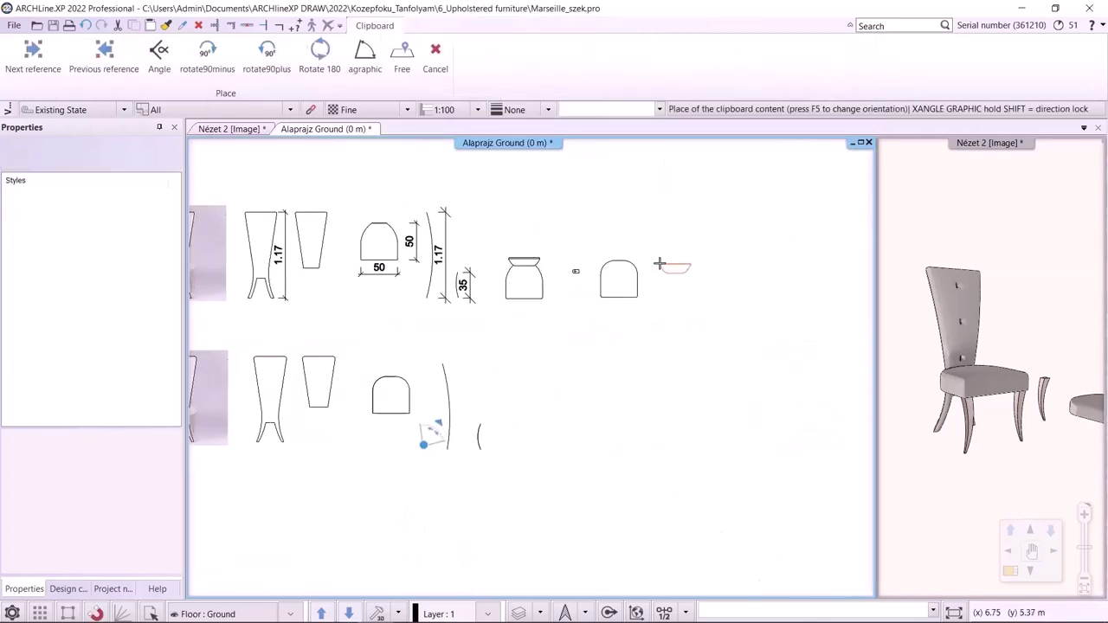
{"action": "left_click", "coordinate": [660, 264]}
{"action": "left_click", "coordinate": [973, 490]}
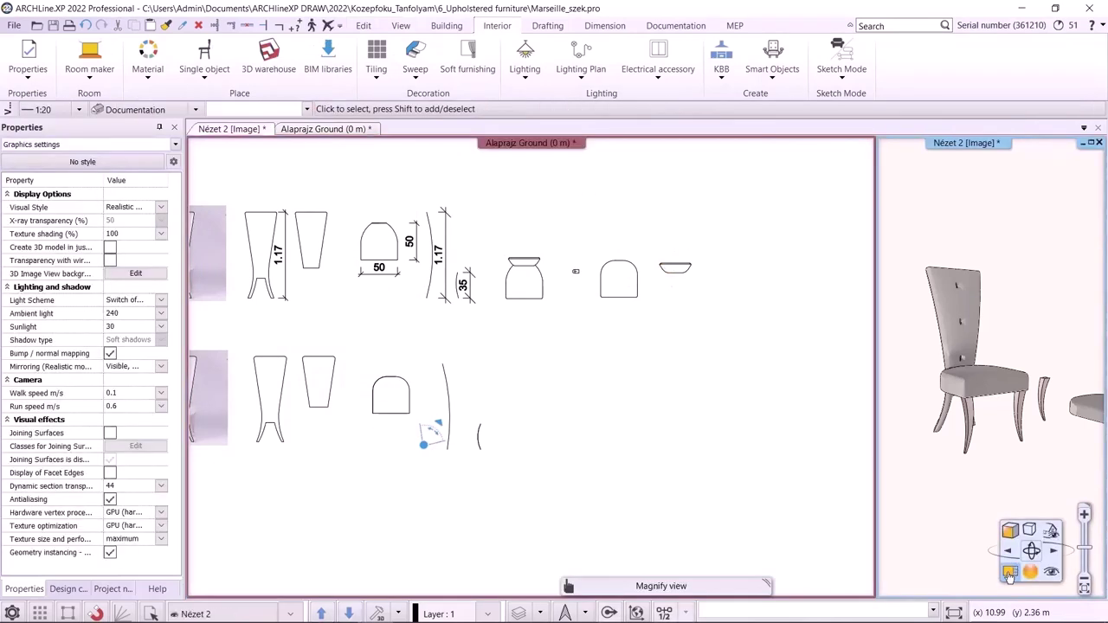
- Swap the 3D view into the main window and frame the finished chair beside the separate leg, seat and backrest
{"action": "left_click", "coordinate": [1010, 571]}
{"action": "scroll", "coordinate": [737, 376], "scroll_direction": "up", "scroll_amount": 1}
{"action": "middle_click_drag", "start_coordinate": [737, 376], "coordinate": [528, 375], "text": "shift"}
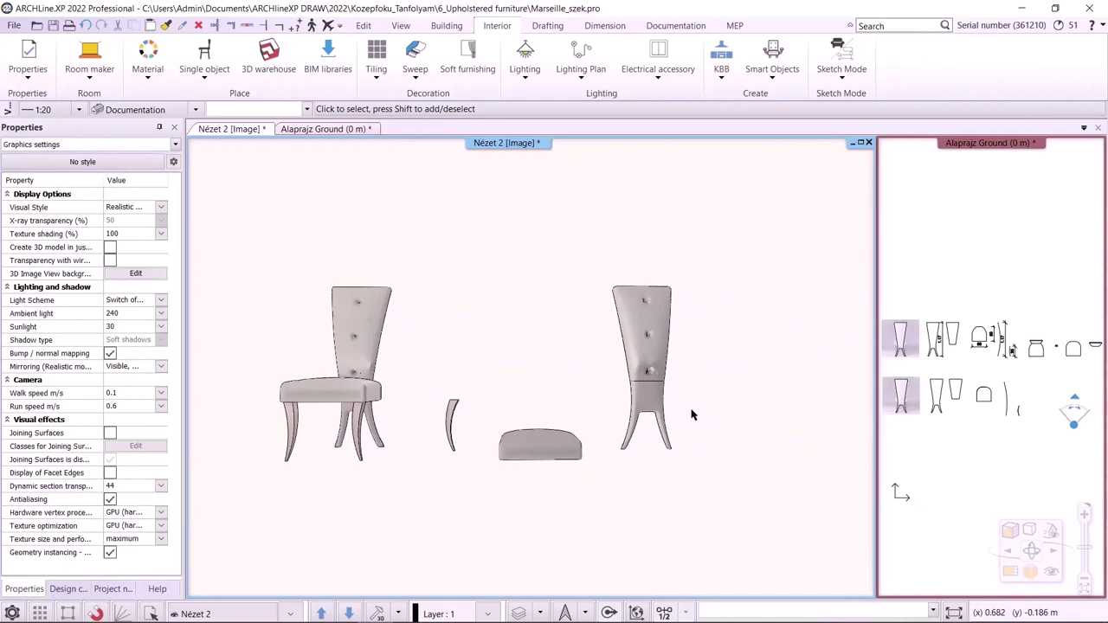
- Start a new Smart Object assembly and insert Marseille_back2 from Dining Room, Parts as its first element
{"action": "left_click", "coordinate": [773, 76]}
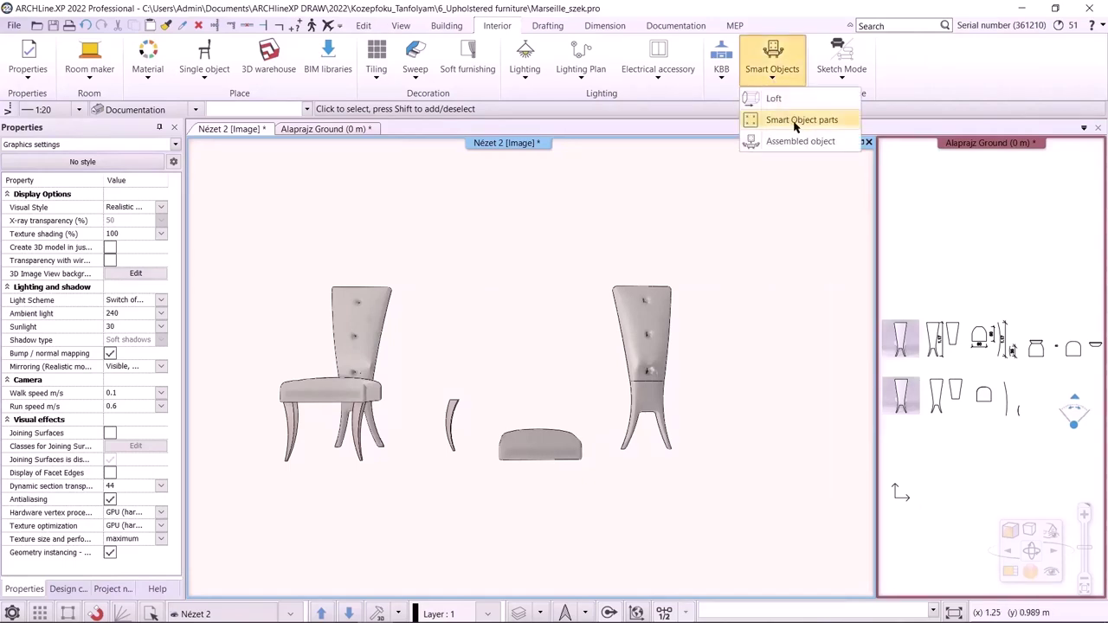
{"action": "left_click", "coordinate": [784, 116]}
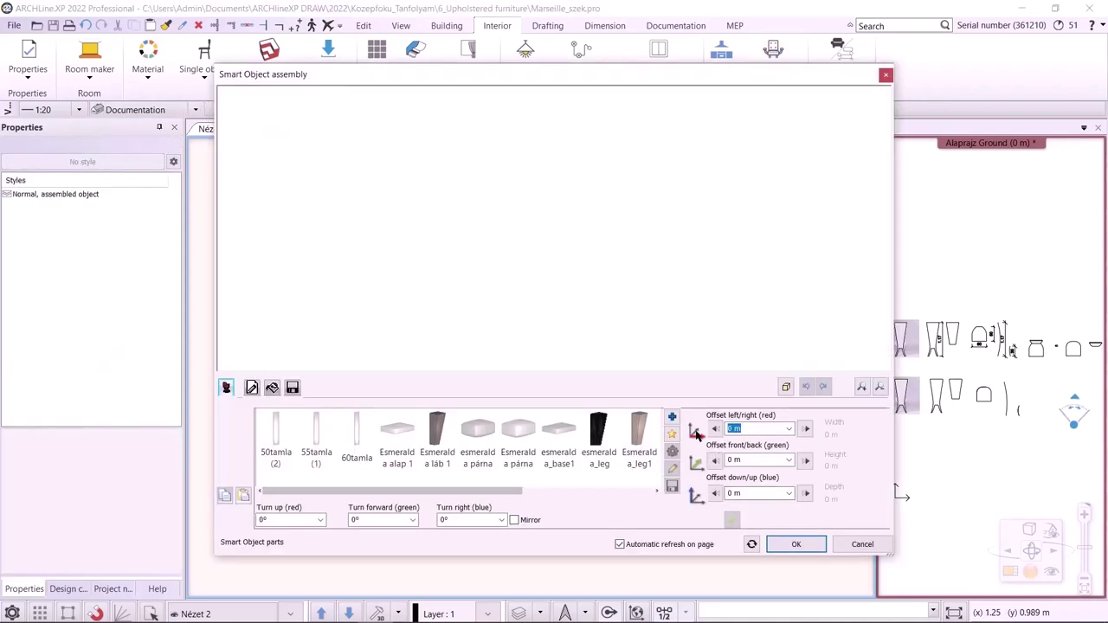
{"action": "left_click", "coordinate": [674, 418]}
{"action": "left_click", "coordinate": [554, 314]}
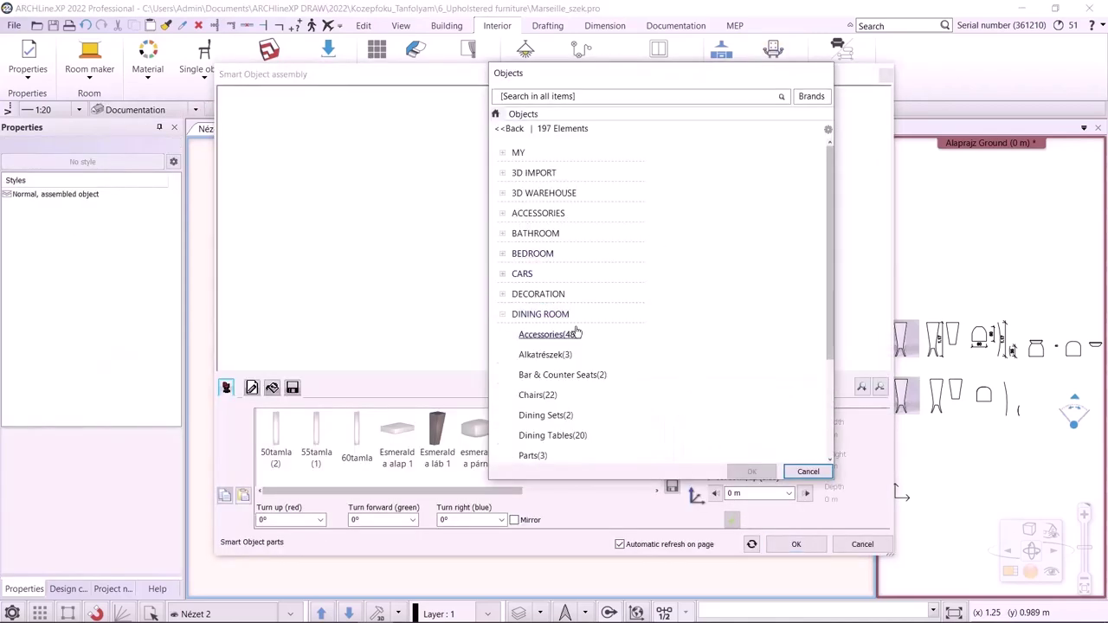
{"action": "scroll", "coordinate": [574, 342], "scroll_direction": "down", "scroll_amount": 1}
{"action": "left_click", "coordinate": [533, 395]}
{"action": "left_click", "coordinate": [624, 171]}
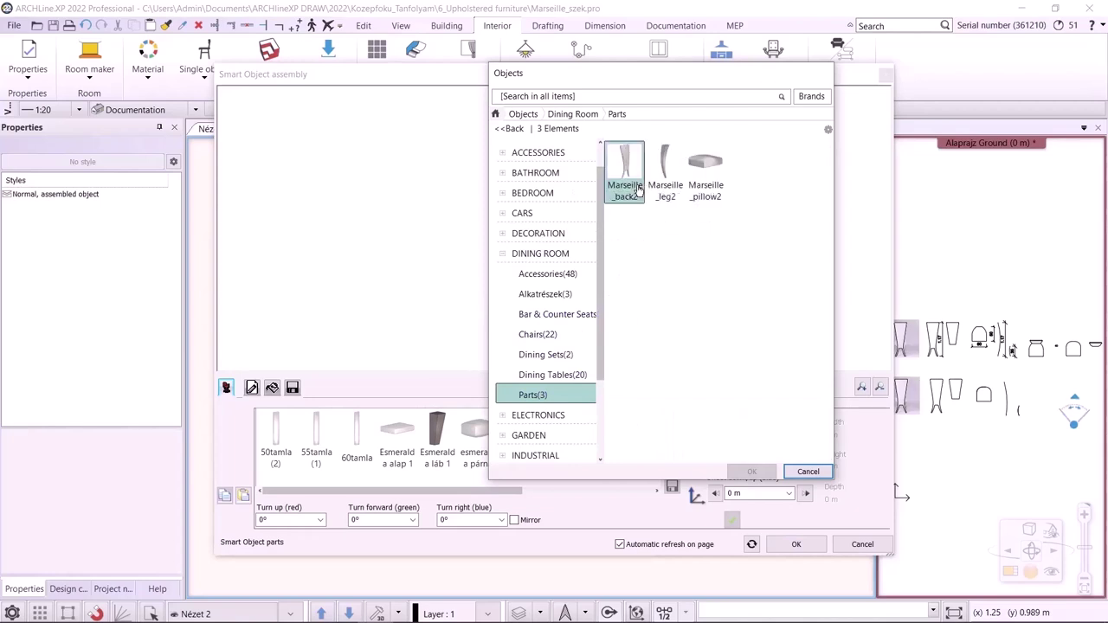
{"action": "left_click", "coordinate": [750, 472]}
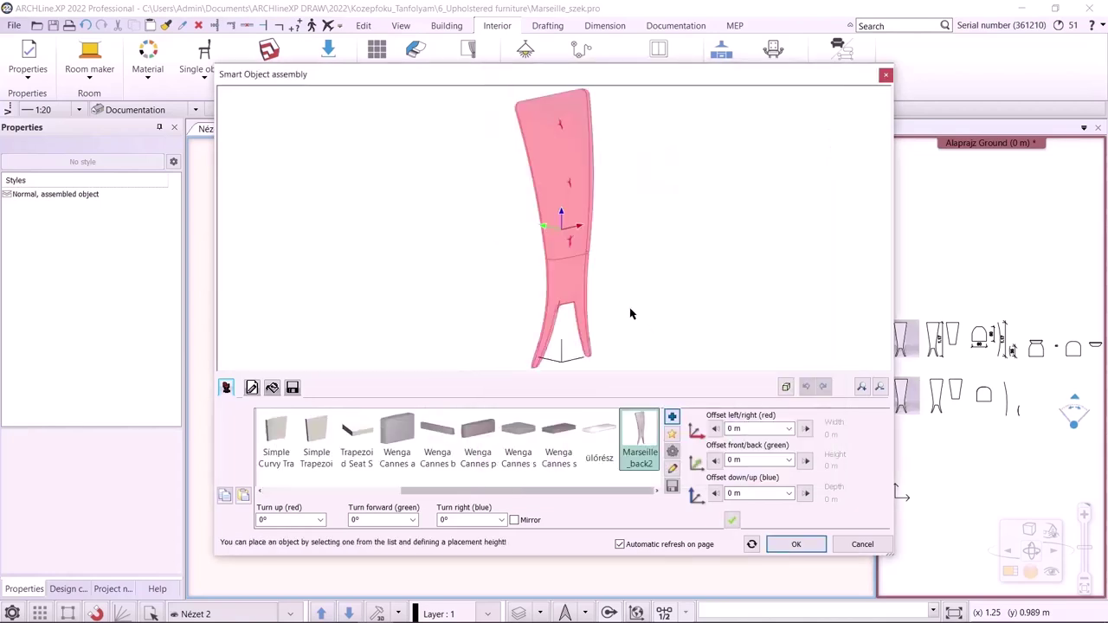
{"action": "left_click", "coordinate": [733, 518]}
{"action": "scroll", "coordinate": [659, 265], "scroll_direction": "down", "scroll_amount": 2}
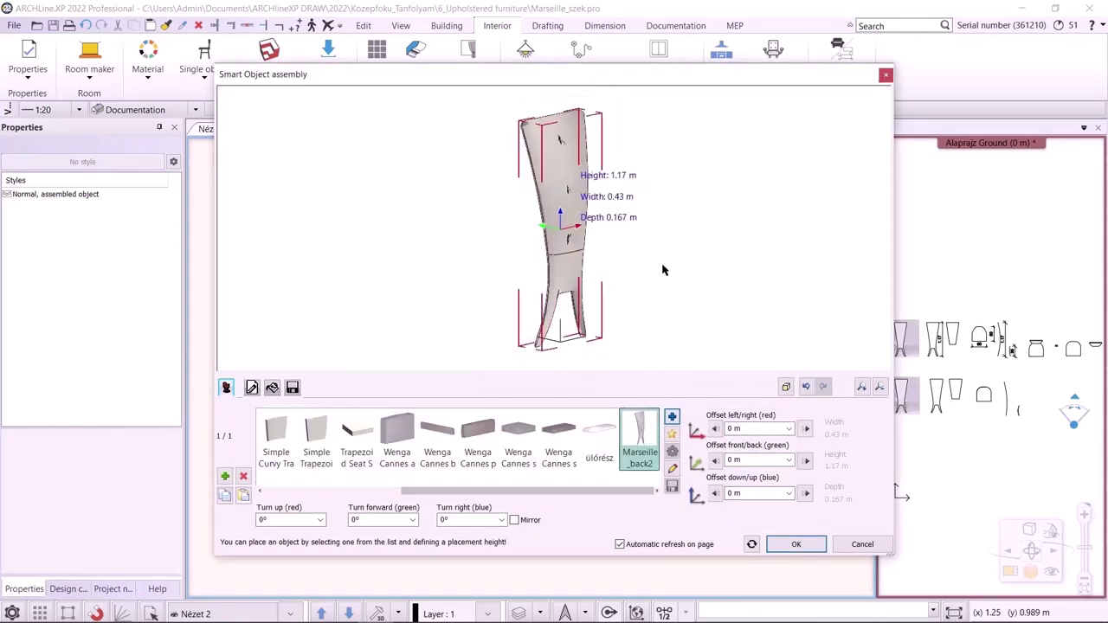
- Add a second element to the assembly using the part Marseille_leg2, with a down/up offset of 0 m
{"action": "left_click", "coordinate": [224, 475]}
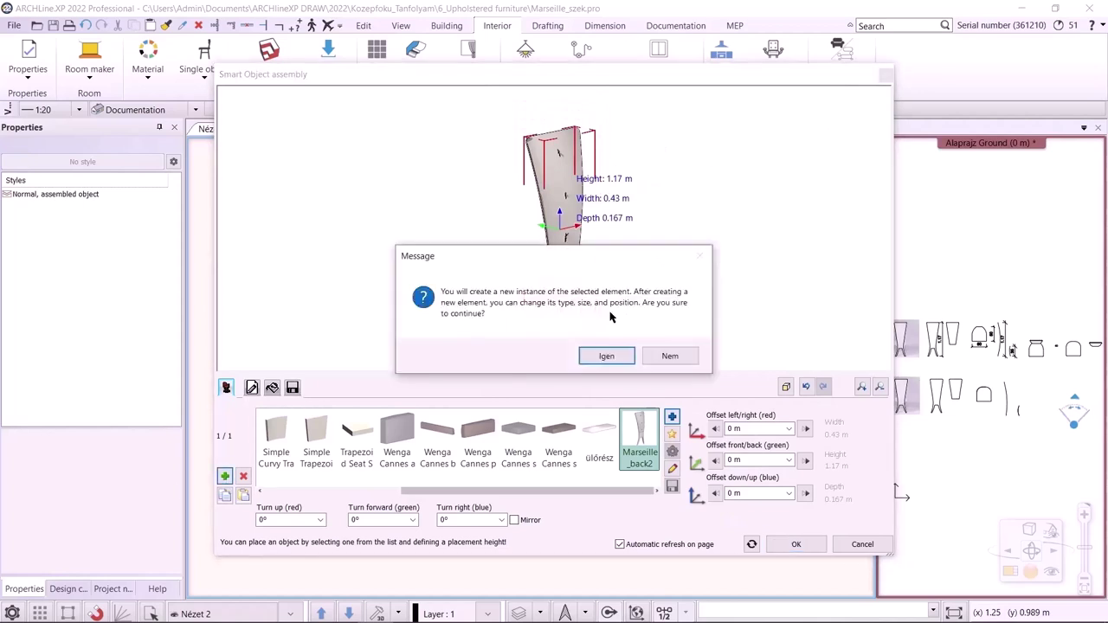
{"action": "left_click", "coordinate": [611, 355]}
{"action": "left_click", "coordinate": [672, 416]}
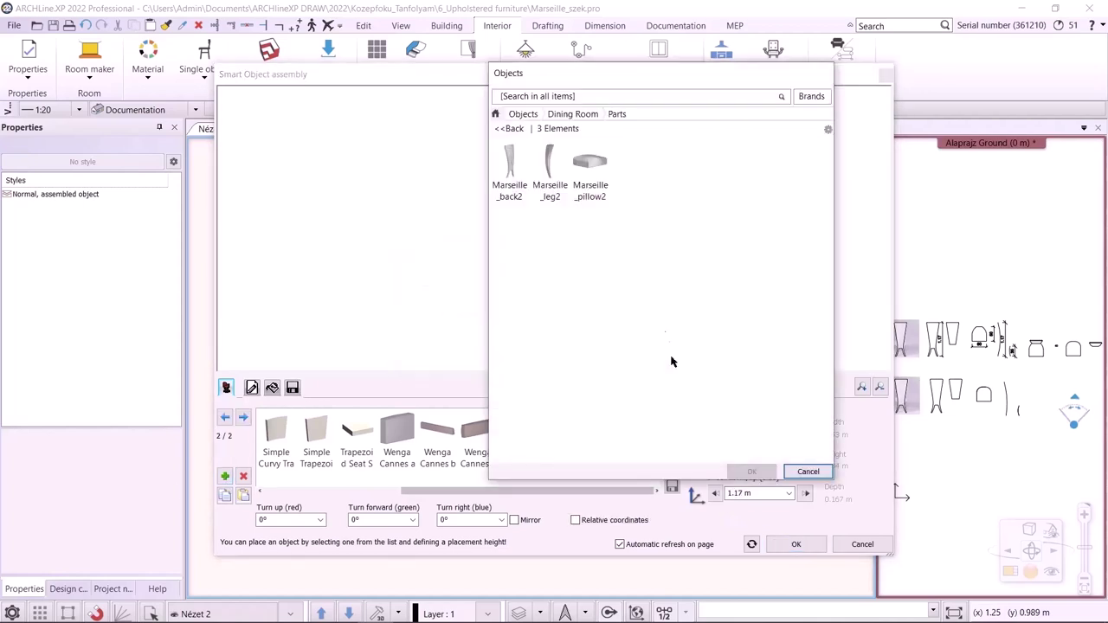
{"action": "left_click", "coordinate": [554, 169]}
{"action": "left_click", "coordinate": [746, 470]}
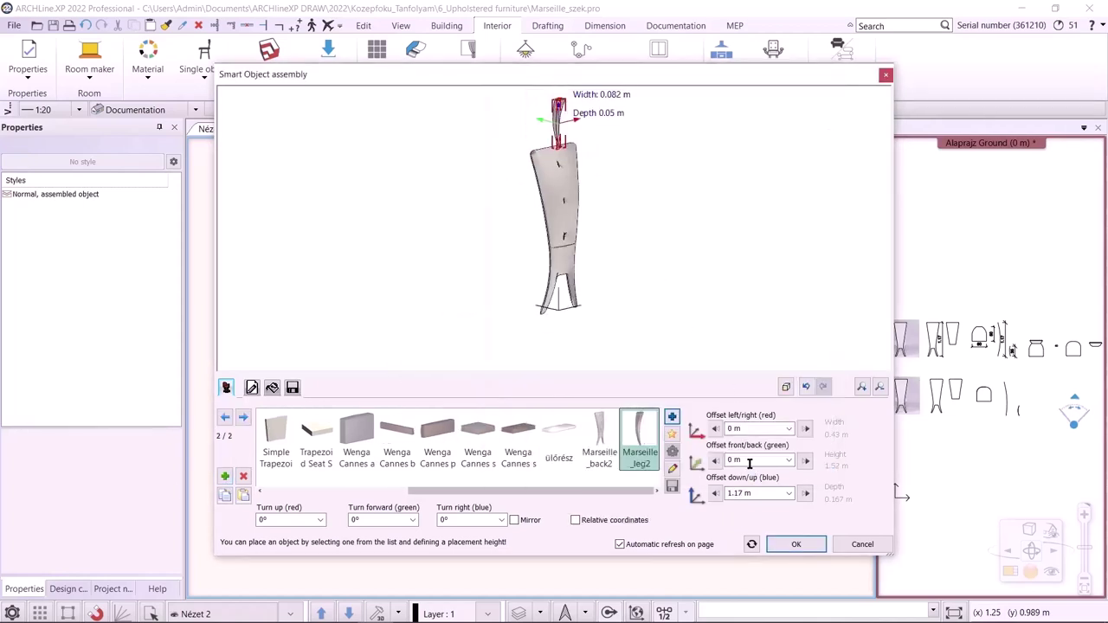
{"action": "left_click", "coordinate": [751, 493]}
{"action": "type", "text": "0"}
{"action": "key", "text": "Return"}
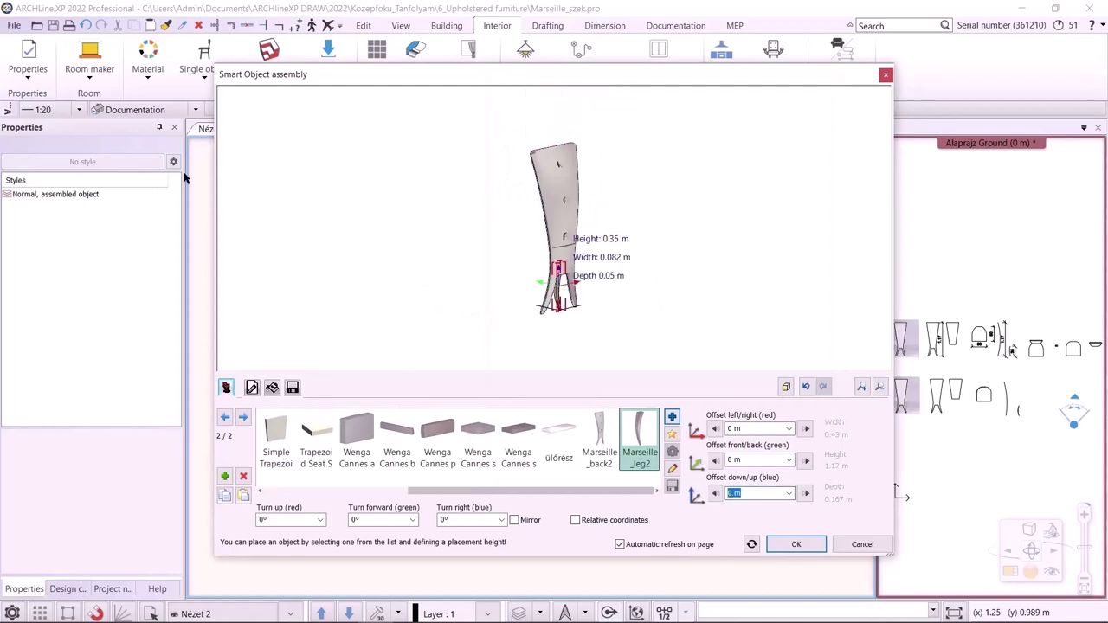
- Position the leg with a left/right offset of 0.2 m and a front/back offset of -0.4 m
{"action": "scroll", "coordinate": [365, 228], "scroll_direction": "up", "scroll_amount": 3}
{"action": "left_click_drag", "start_coordinate": [770, 341], "coordinate": [610, 263]}
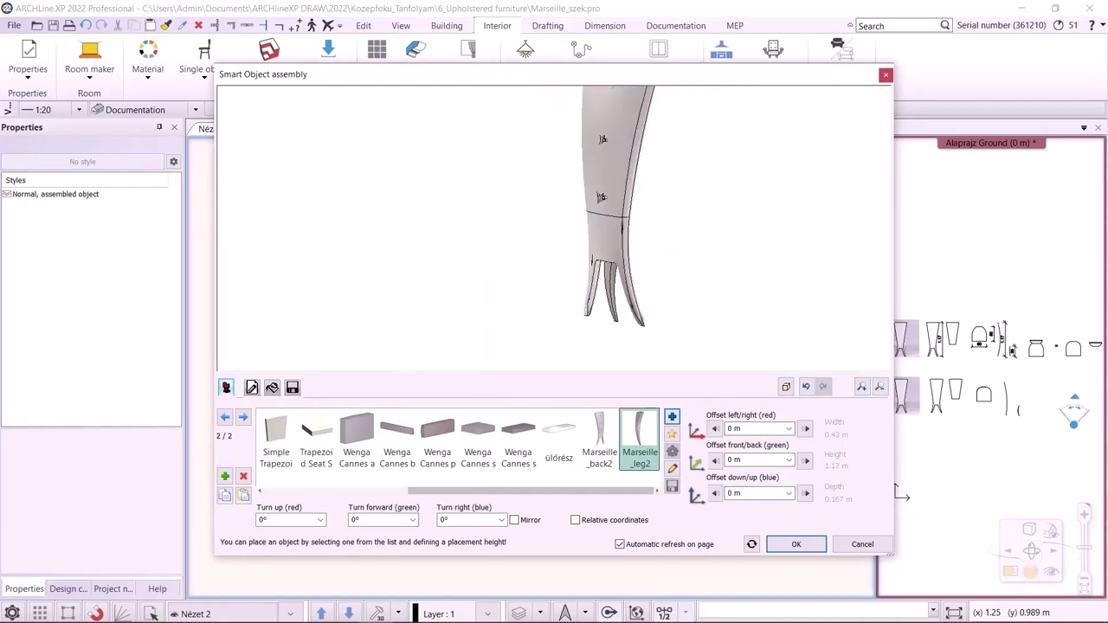
{"action": "double_click", "coordinate": [732, 428]}
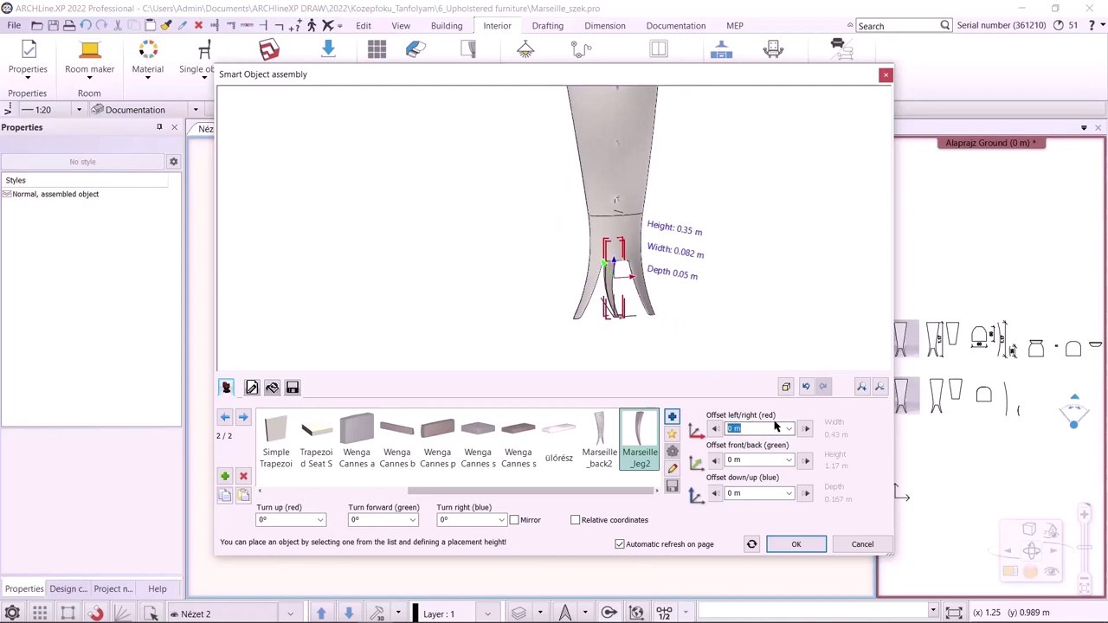
{"action": "type", "text": "0.2"}
{"action": "key", "text": "Return"}
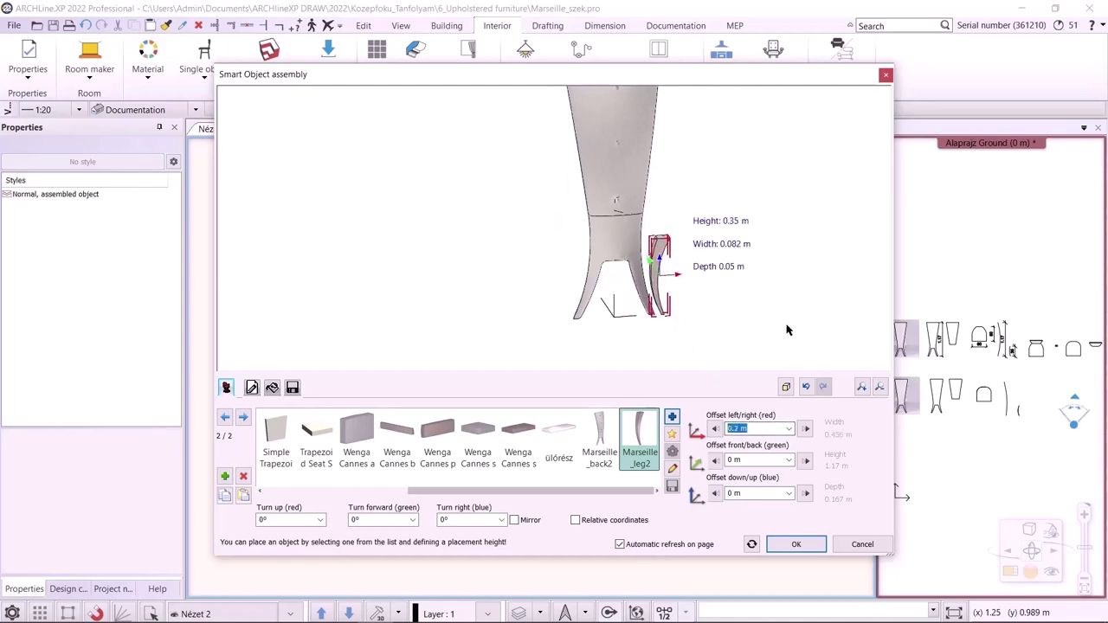
{"action": "double_click", "coordinate": [741, 459]}
{"action": "type", "text": "0.4"}
{"action": "key", "text": "Return"}
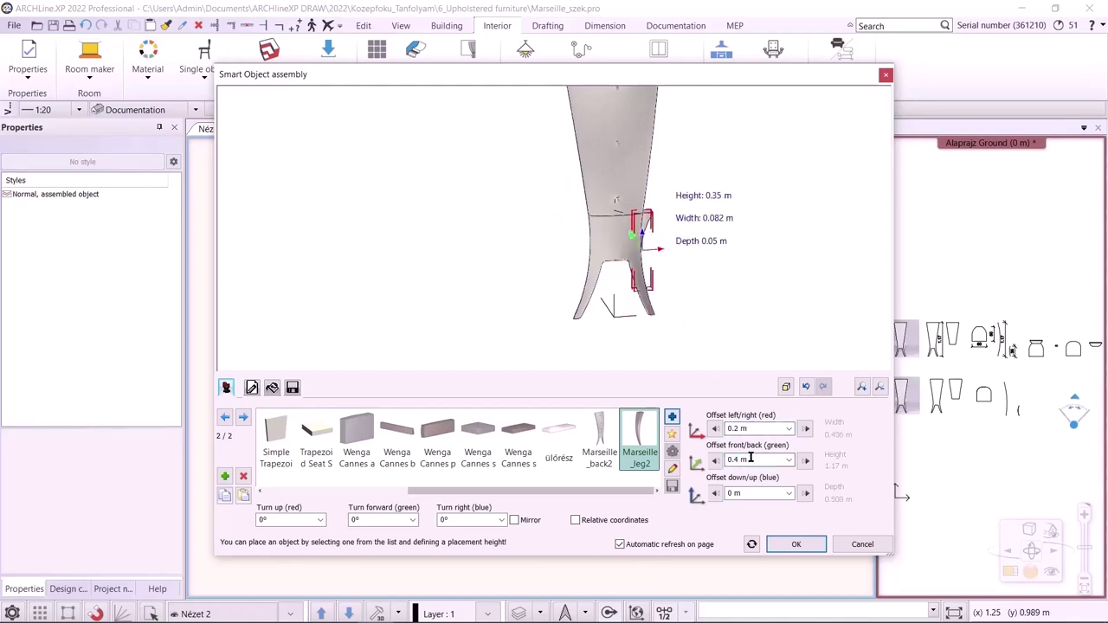
{"action": "key", "text": "Return"}
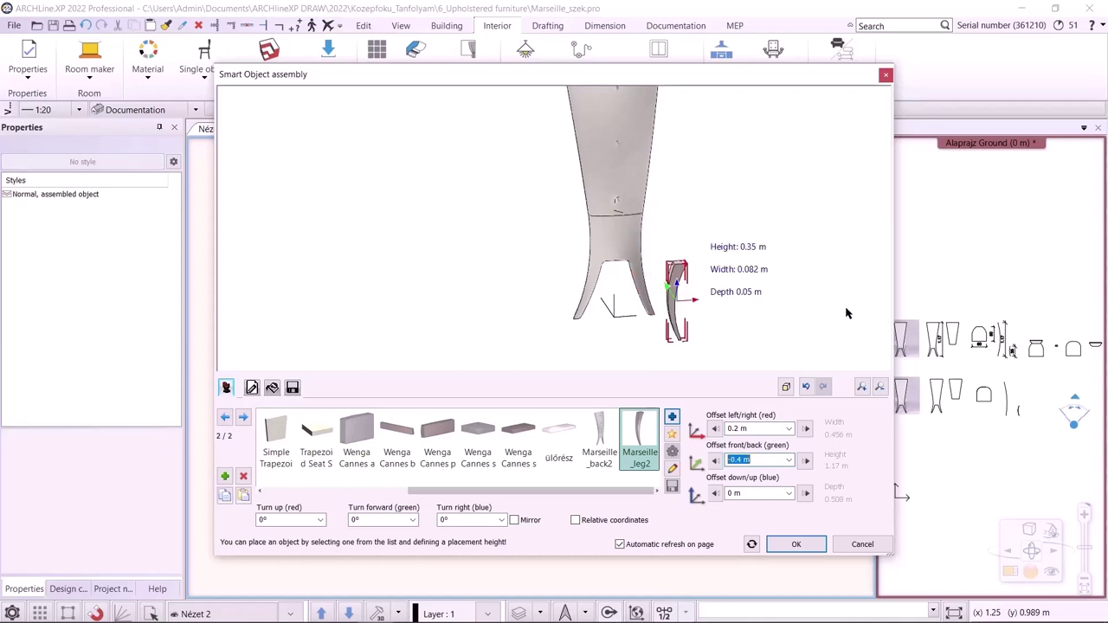
{"action": "left_click_drag", "start_coordinate": [847, 313], "coordinate": [520, 299]}
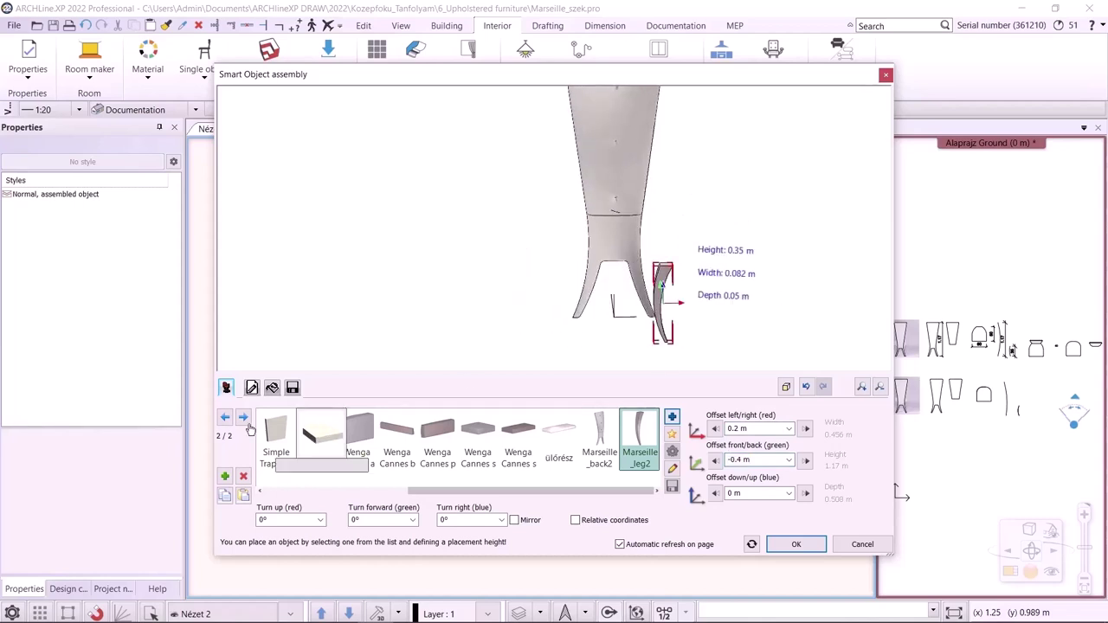
- Add another instance of the leg with a down/up offset of 0 m and a left/right offset of -0.2 m
{"action": "left_click", "coordinate": [223, 476]}
{"action": "left_click", "coordinate": [631, 356]}
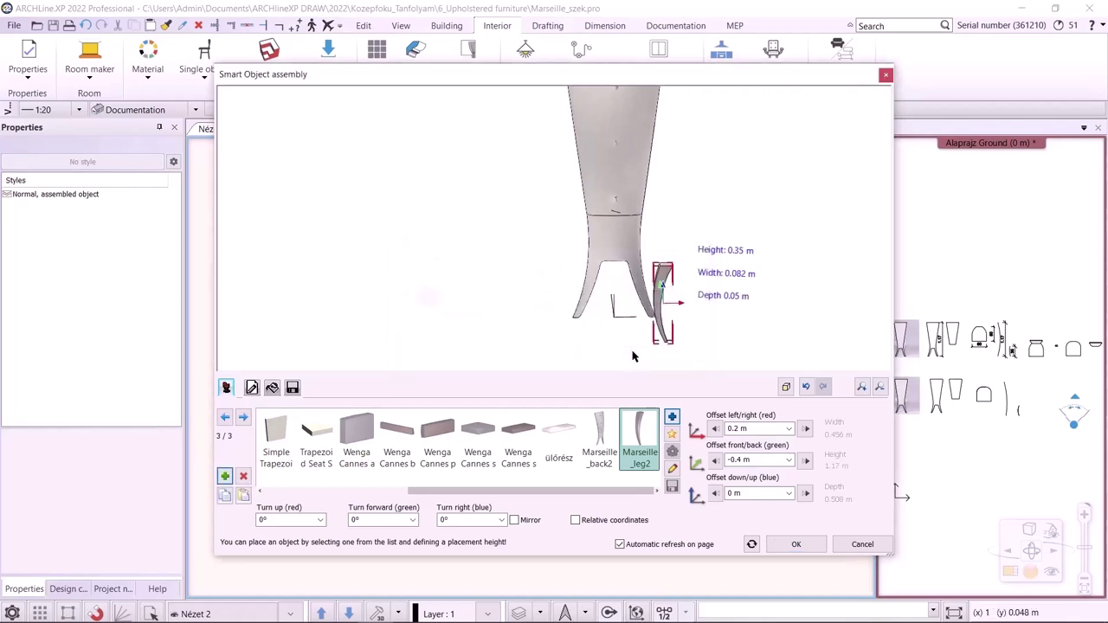
{"action": "left_click", "coordinate": [763, 491]}
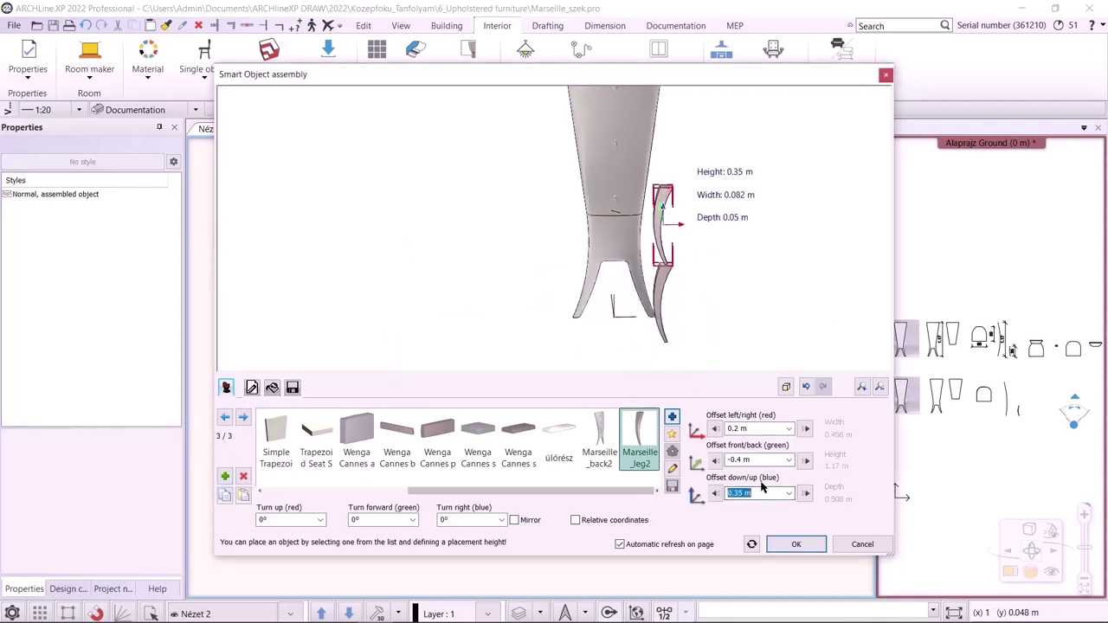
{"action": "type", "text": "0"}
{"action": "key", "text": "Return"}
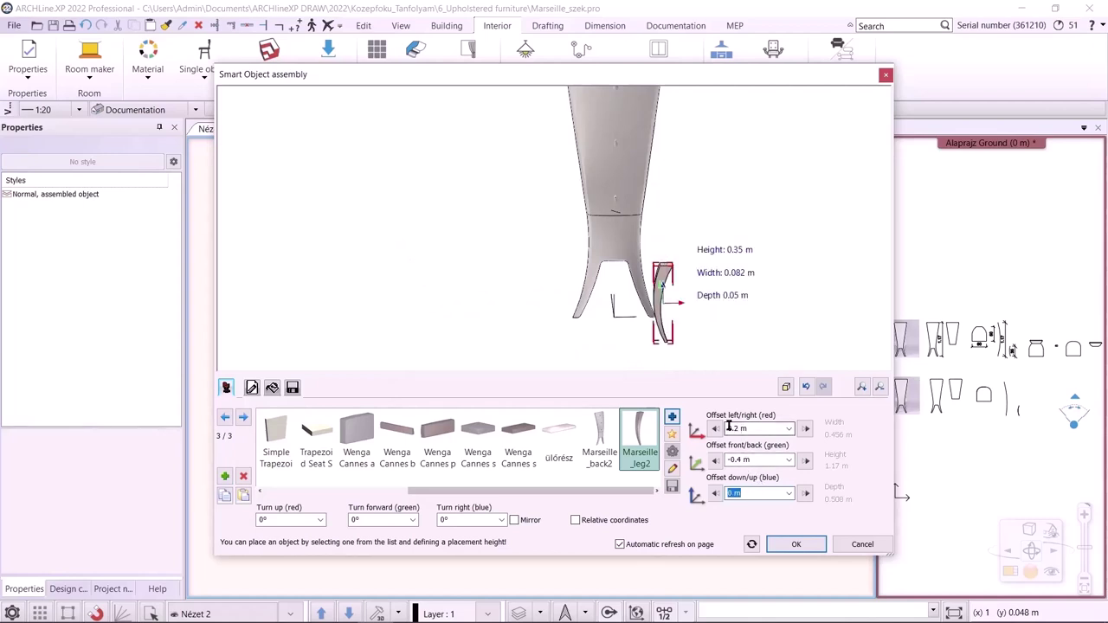
{"action": "left_click", "coordinate": [728, 428]}
{"action": "type", "text": "-"}
{"action": "key", "text": "Return"}
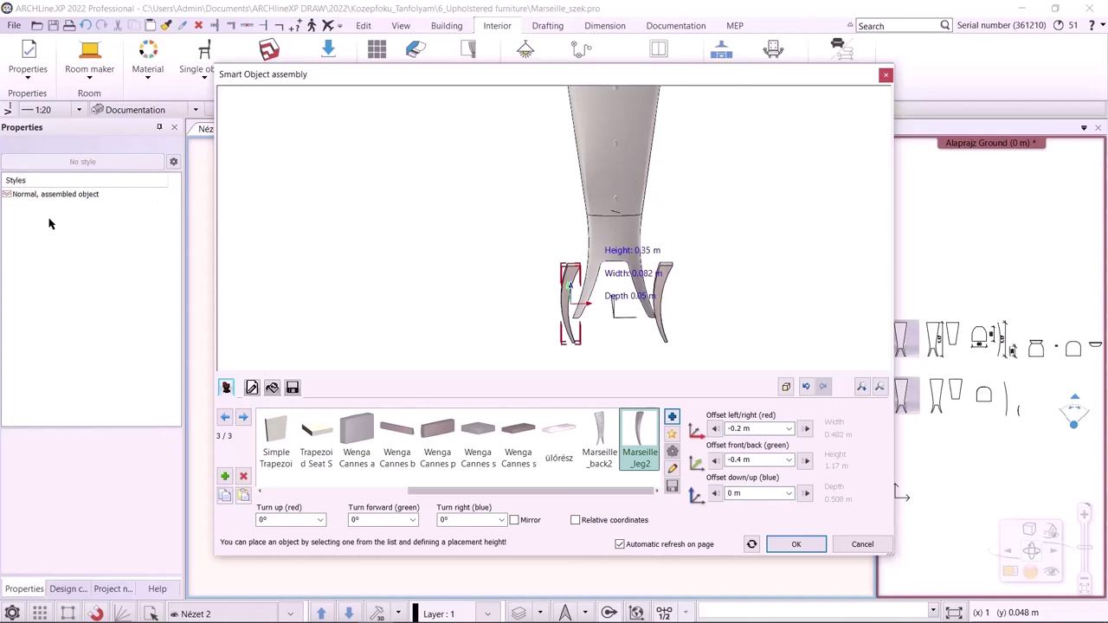
- Add the seat Marseille_pillow2 as a new element, with left/right offset 0 m and front/back offset -0.278 m
{"action": "left_click", "coordinate": [224, 477]}
{"action": "left_click", "coordinate": [598, 351]}
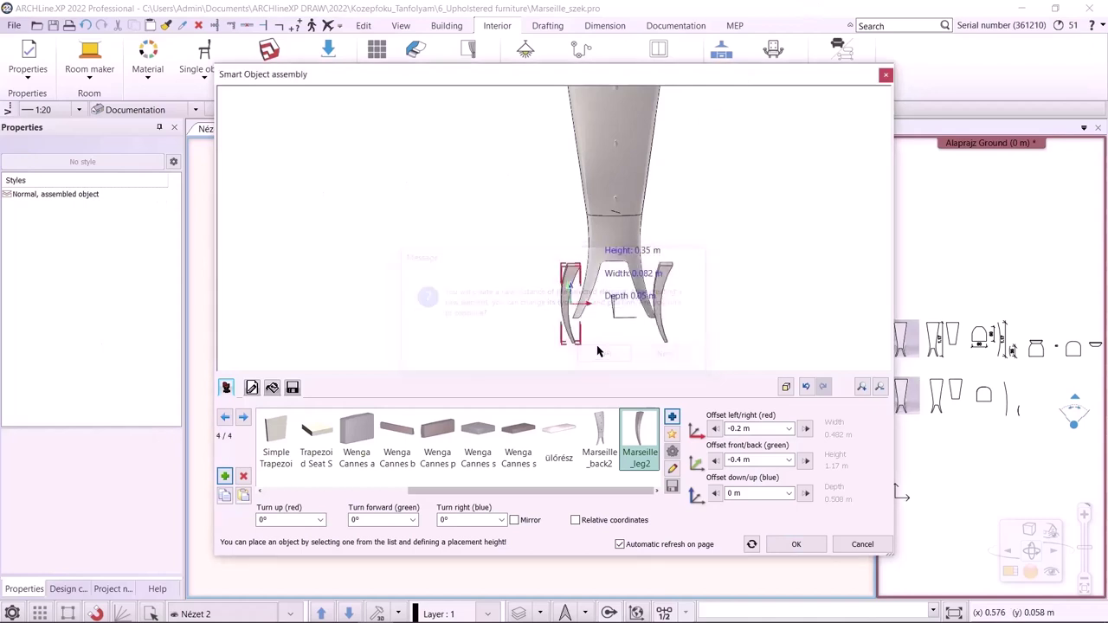
{"action": "left_click", "coordinate": [672, 417]}
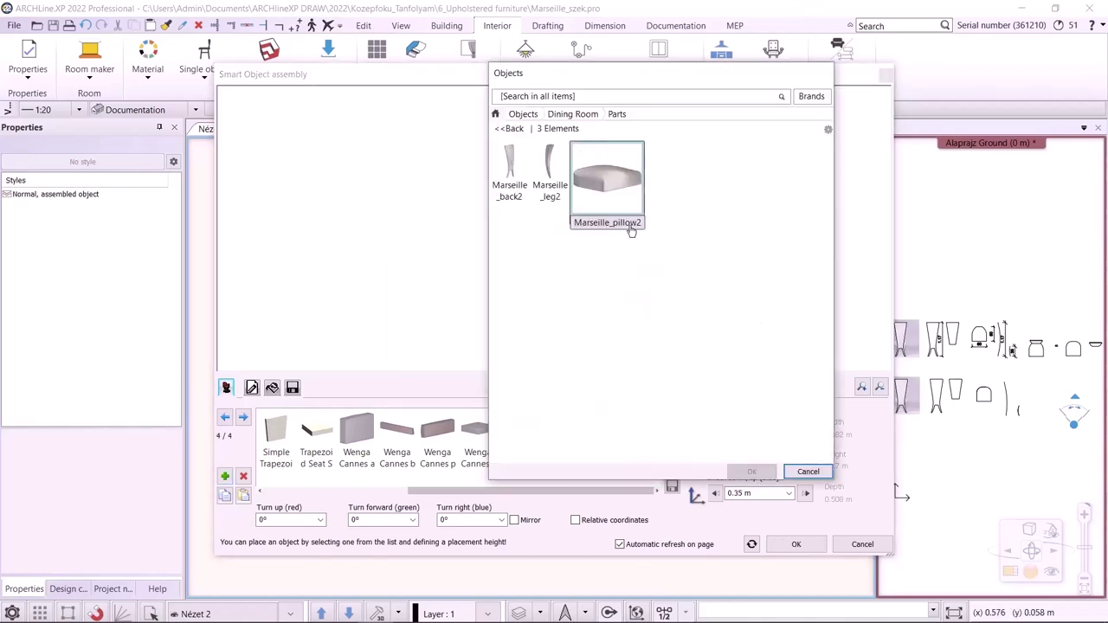
{"action": "left_click", "coordinate": [631, 227]}
{"action": "left_click", "coordinate": [759, 470]}
{"action": "left_click", "coordinate": [752, 471]}
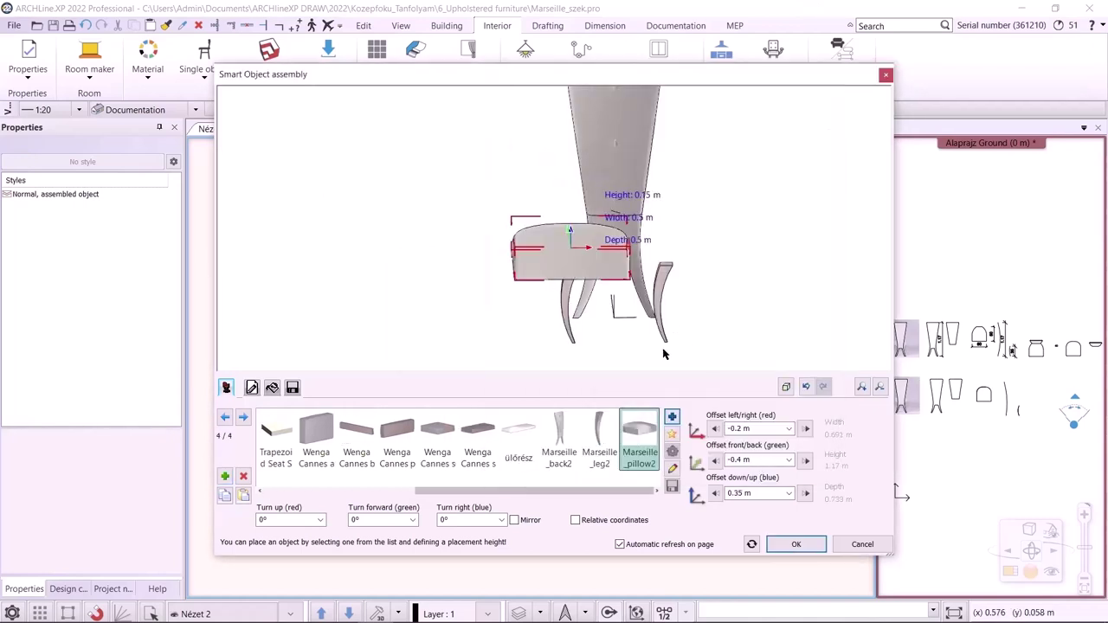
{"action": "left_click", "coordinate": [757, 427]}
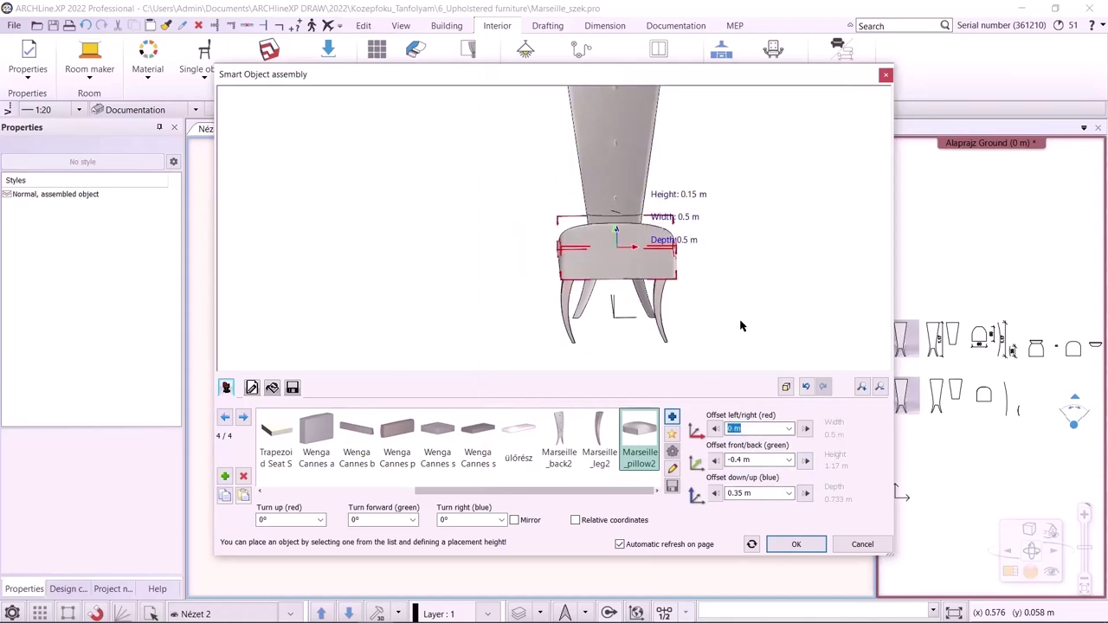
{"action": "left_click_drag", "start_coordinate": [740, 325], "coordinate": [717, 293]}
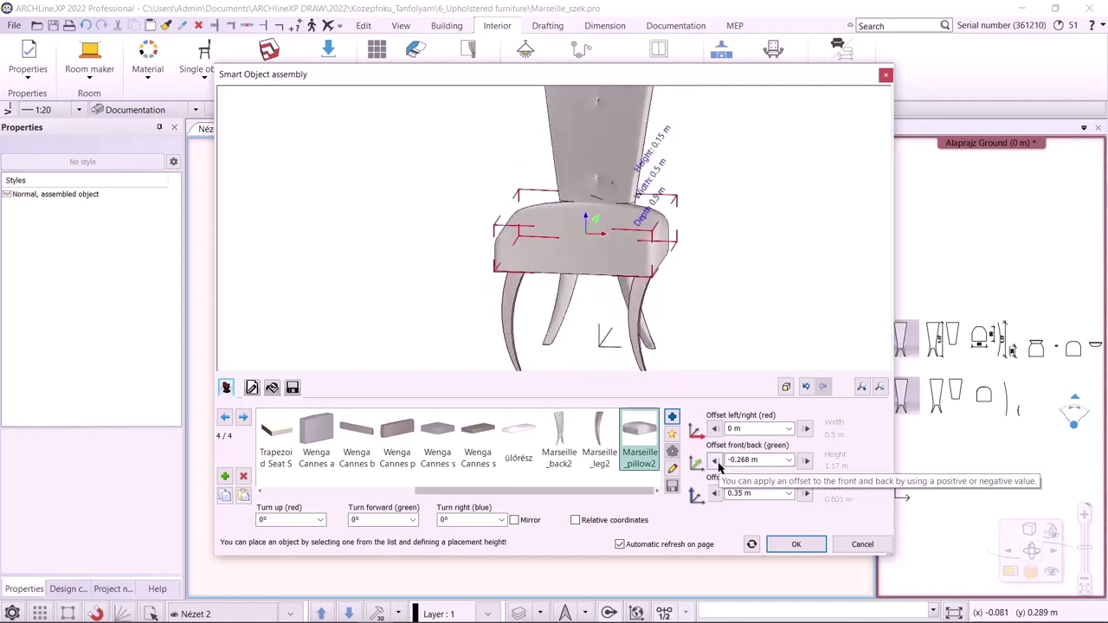
{"action": "left_click", "coordinate": [716, 462]}
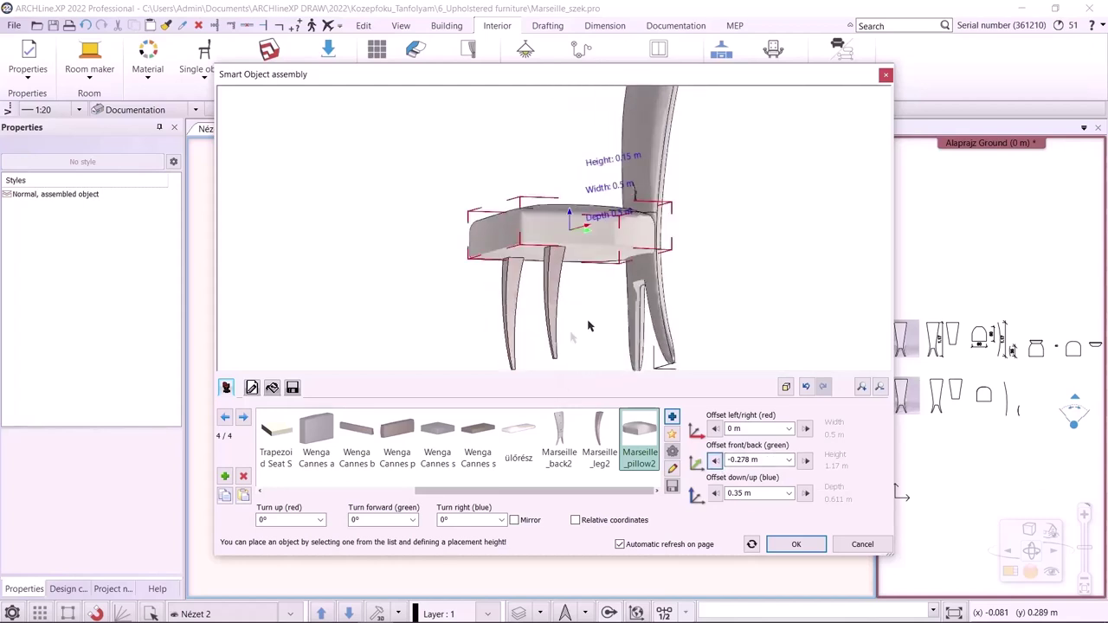
- Move both front legs to a front/back offset of -0.51 m
{"action": "left_click", "coordinate": [556, 299]}
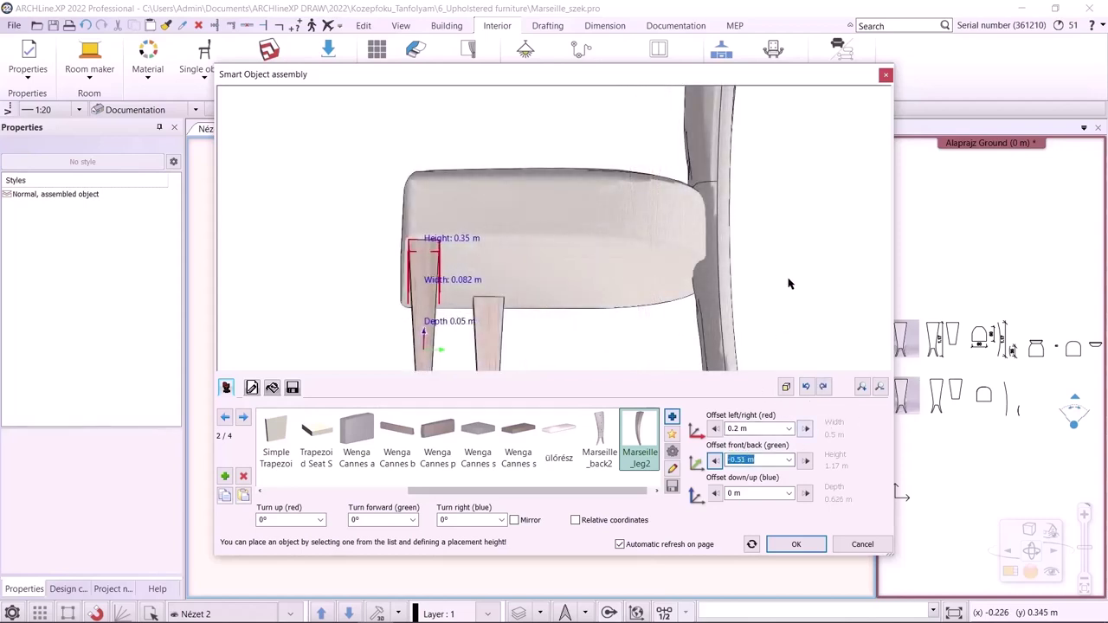
{"action": "scroll", "coordinate": [569, 318], "scroll_direction": "down", "scroll_amount": 1}
{"action": "left_click_drag", "start_coordinate": [535, 306], "coordinate": [645, 306]}
{"action": "left_click_drag", "start_coordinate": [467, 300], "coordinate": [518, 330]}
{"action": "left_click", "coordinate": [486, 299]}
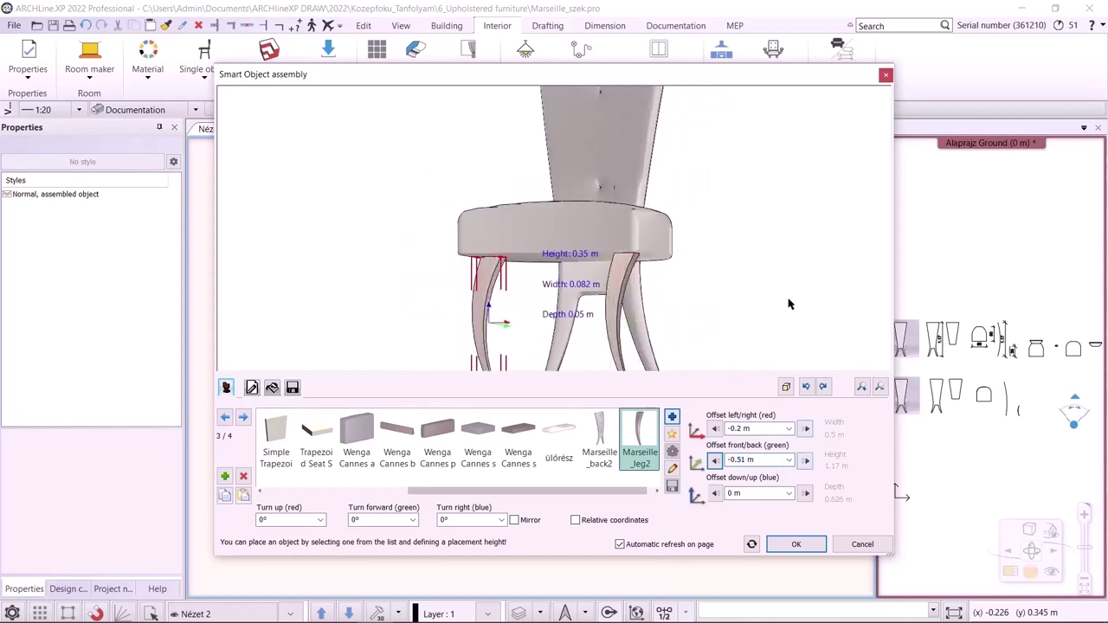
{"action": "key", "text": "Down"}
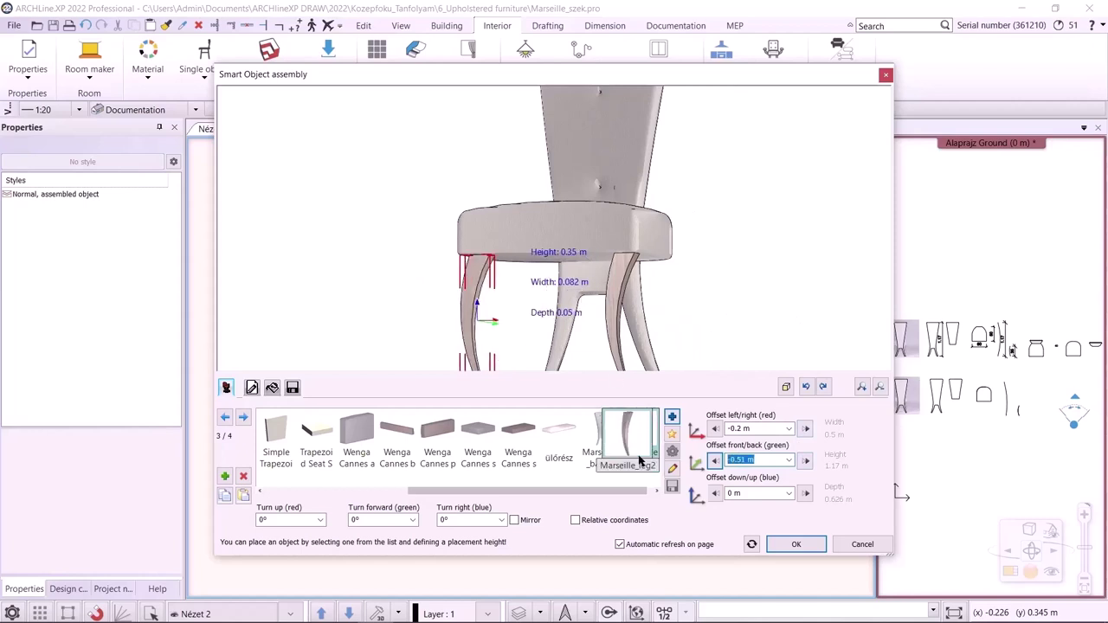
- Turn the front leg at left/right offset -0.2 m by 180° around the blue axis
{"action": "left_click", "coordinate": [501, 519]}
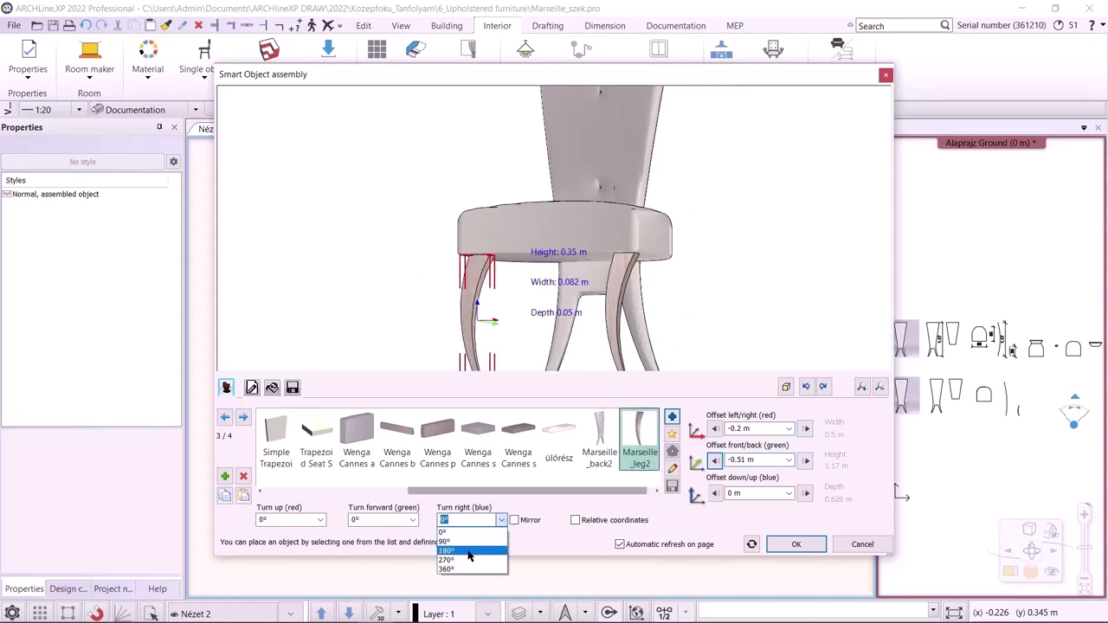
{"action": "left_click", "coordinate": [487, 552]}
{"action": "scroll", "coordinate": [685, 315], "scroll_direction": "down", "scroll_amount": 2}
{"action": "left_click_drag", "start_coordinate": [685, 315], "coordinate": [710, 336]}
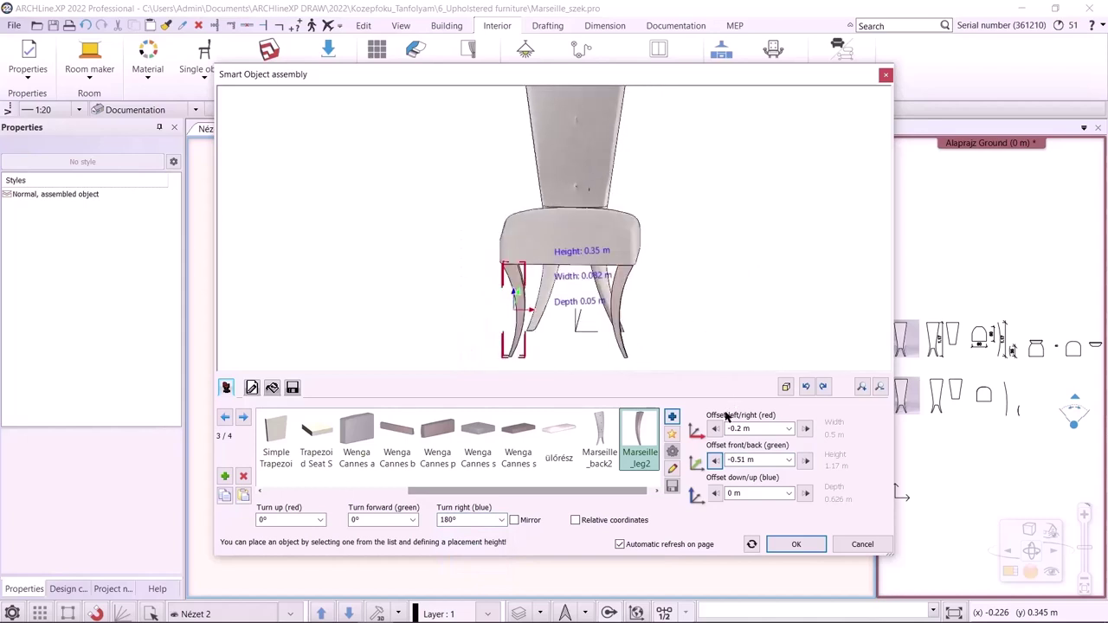
- Save the assembled chair to the library as Marseille_chair2 in category DINING ROOM, sub category Chairs
{"action": "left_click", "coordinate": [292, 387]}
{"action": "left_click", "coordinate": [831, 453]}
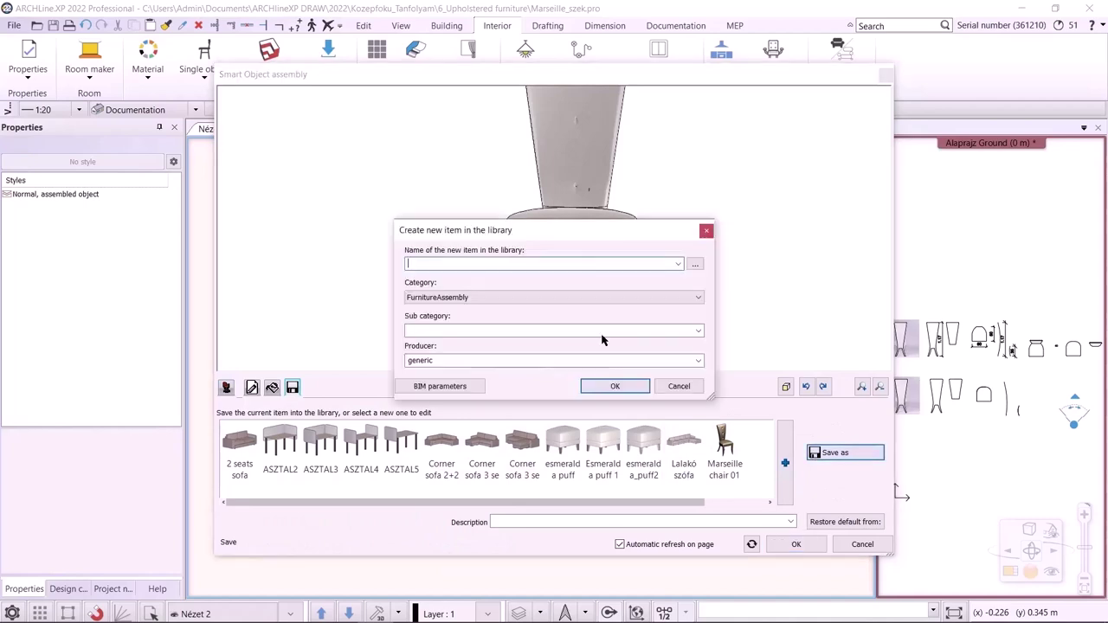
{"action": "left_click", "coordinate": [485, 297]}
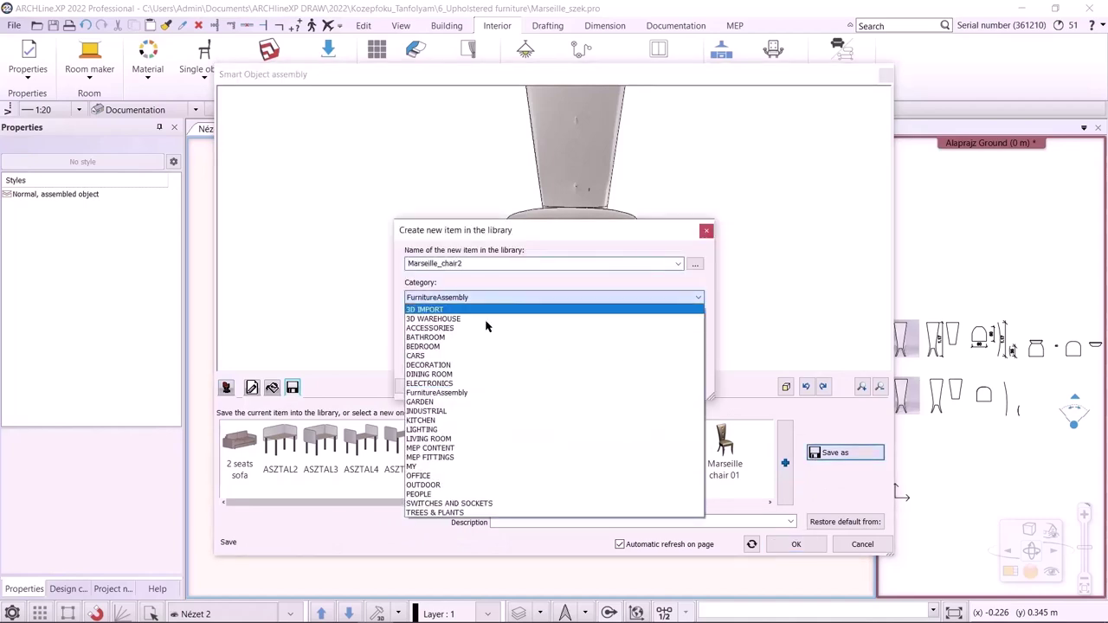
{"action": "left_click", "coordinate": [445, 384]}
{"action": "left_click", "coordinate": [611, 329]}
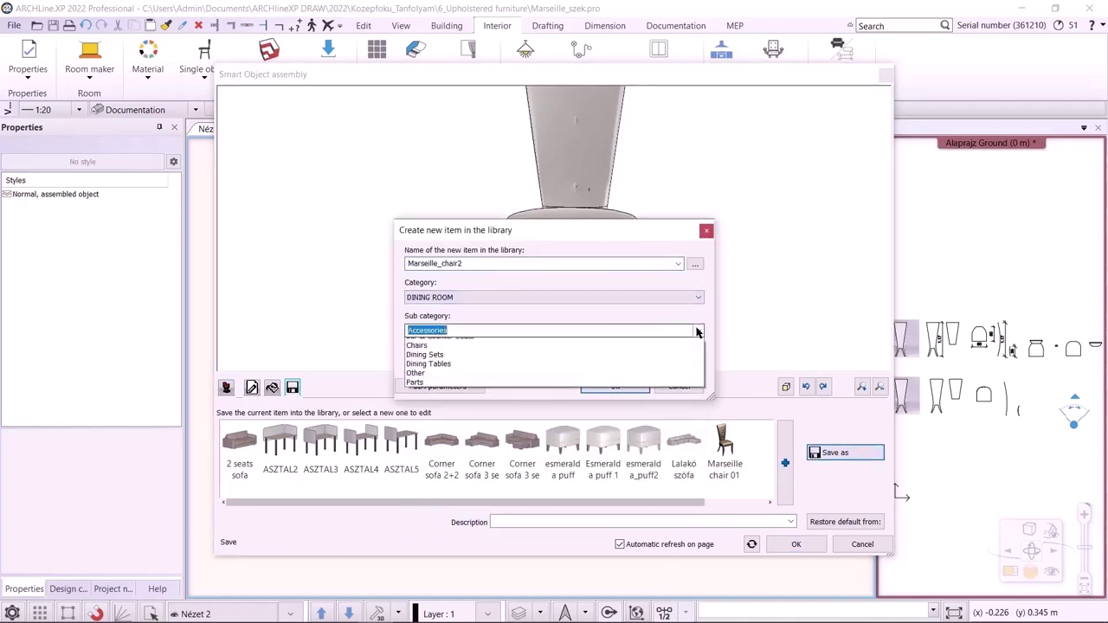
{"action": "left_click", "coordinate": [488, 370]}
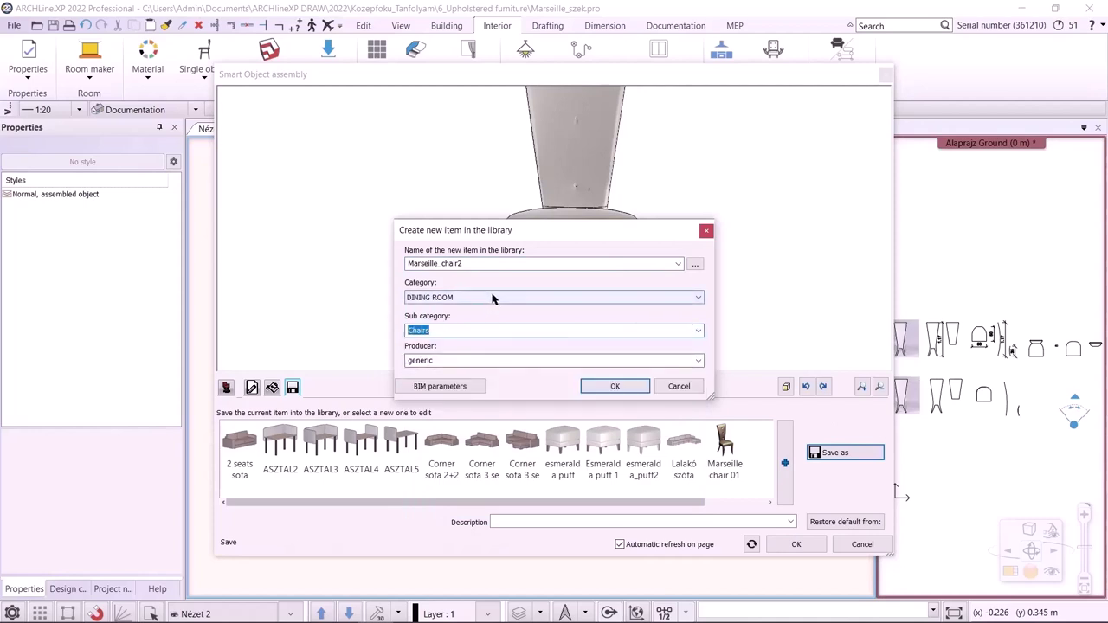
{"action": "left_click", "coordinate": [606, 387]}
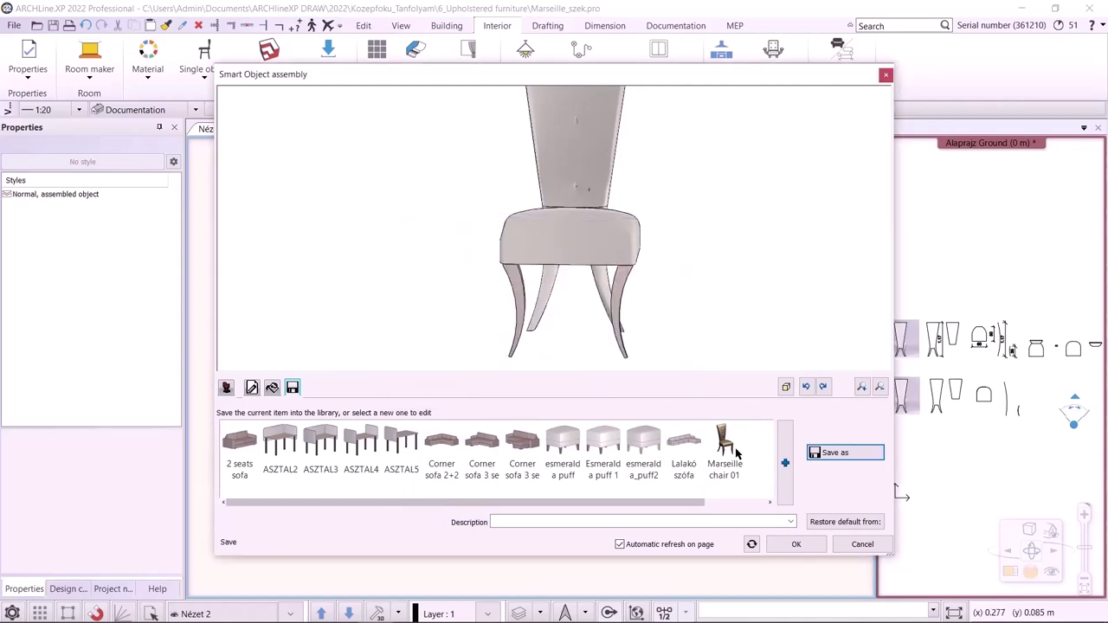
- Finish the assembly and place the chair in the 3D view beside the separate backrest
{"action": "left_click", "coordinate": [796, 544]}
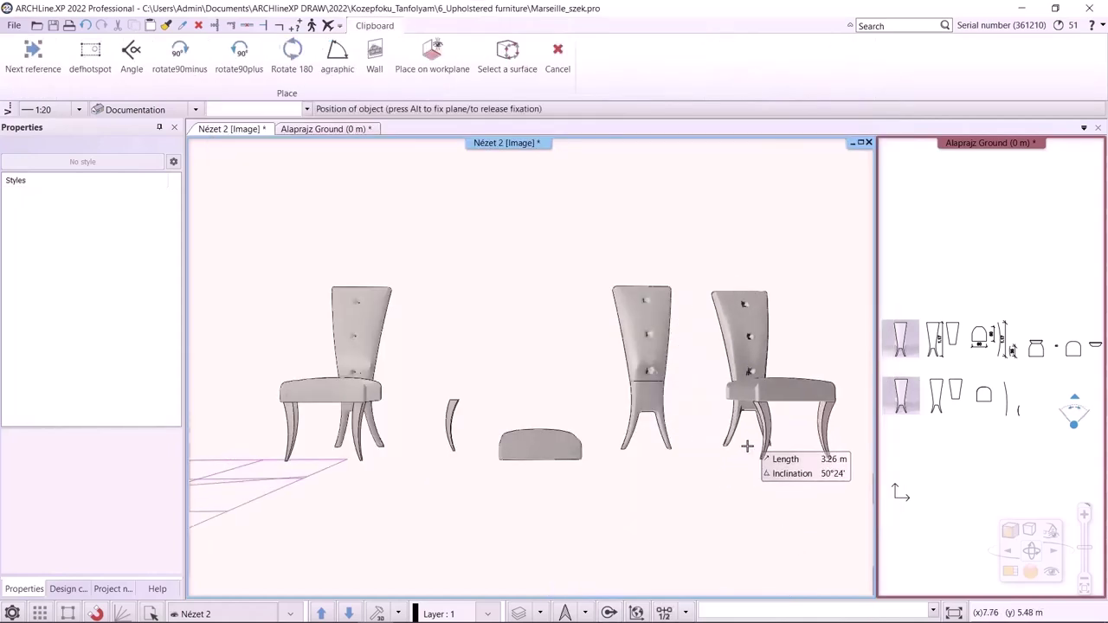
{"action": "left_click", "coordinate": [748, 444]}
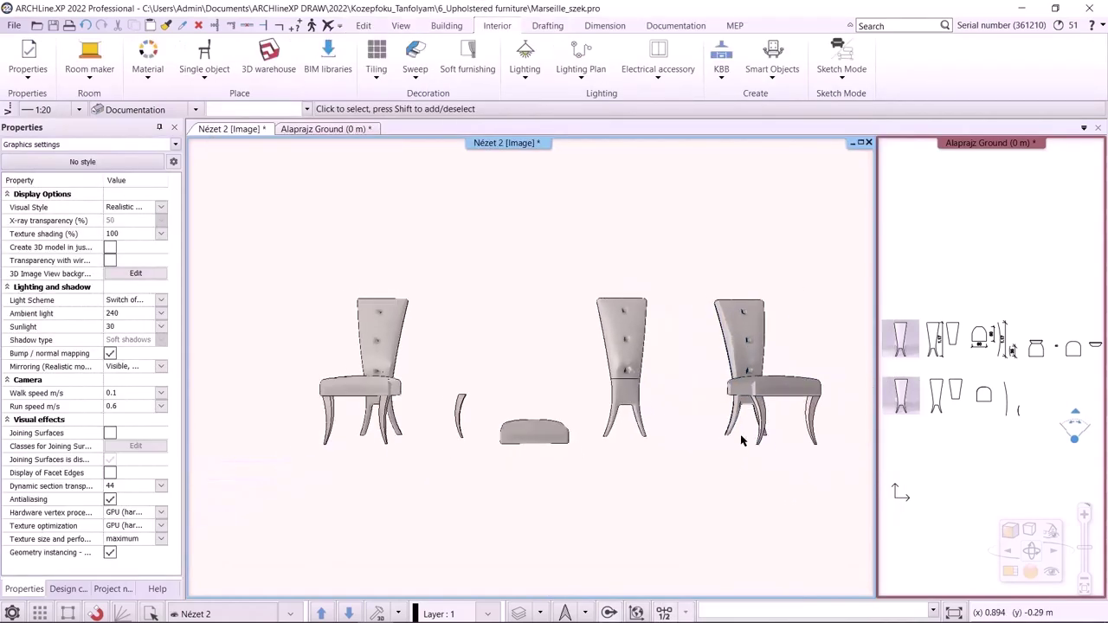
{"action": "mouse_move", "coordinate": [589, 459]}
{"action": "middle_mouse_down"}
{"action": "mouse_move", "coordinate": [547, 460]}
{"action": "mouse_move", "coordinate": [607, 460]}
{"action": "middle_mouse_up"}
- Open the newly placed chair's assembly from the floor plan and edit its backrest part Marseille_back2
{"action": "left_click", "coordinate": [326, 128]}
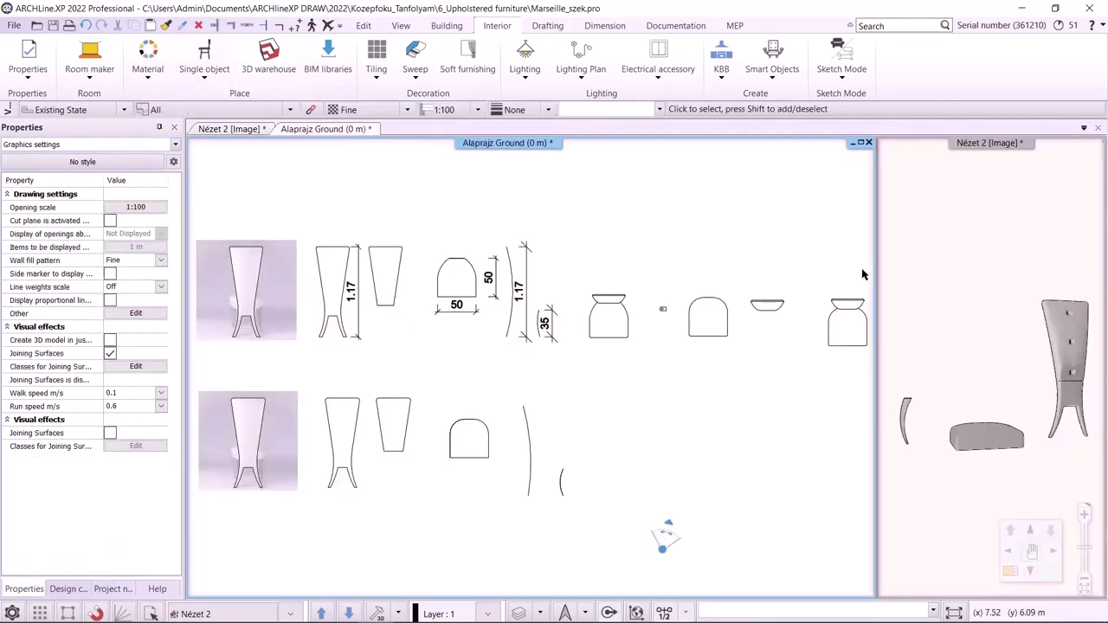
{"action": "left_click", "coordinate": [672, 297]}
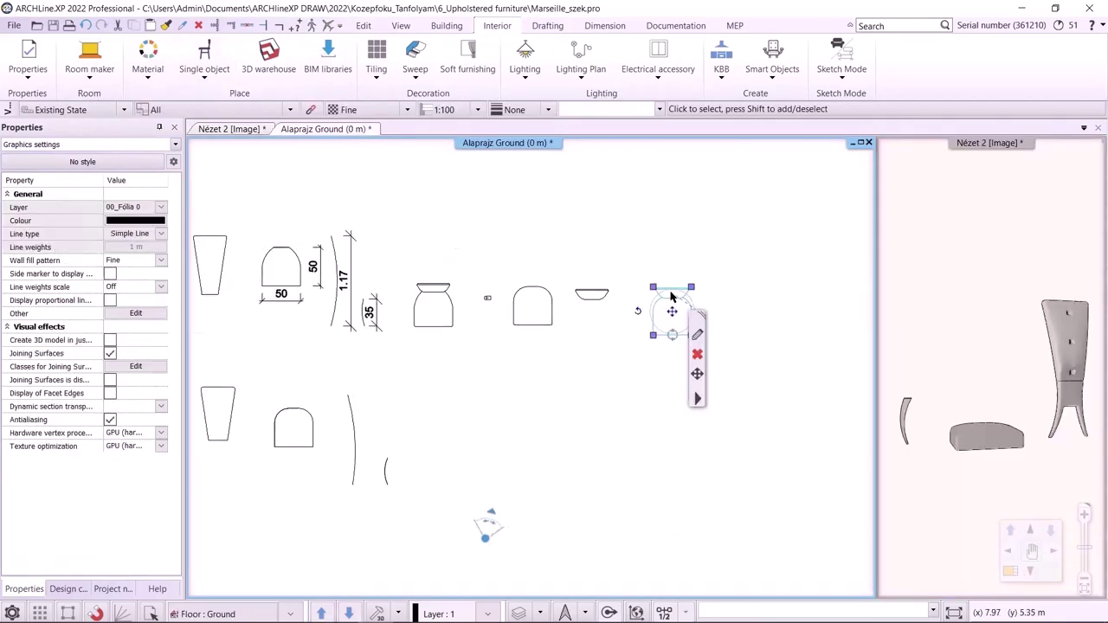
{"action": "left_click", "coordinate": [694, 337]}
{"action": "middle_click_drag", "start_coordinate": [435, 201], "coordinate": [528, 122]}
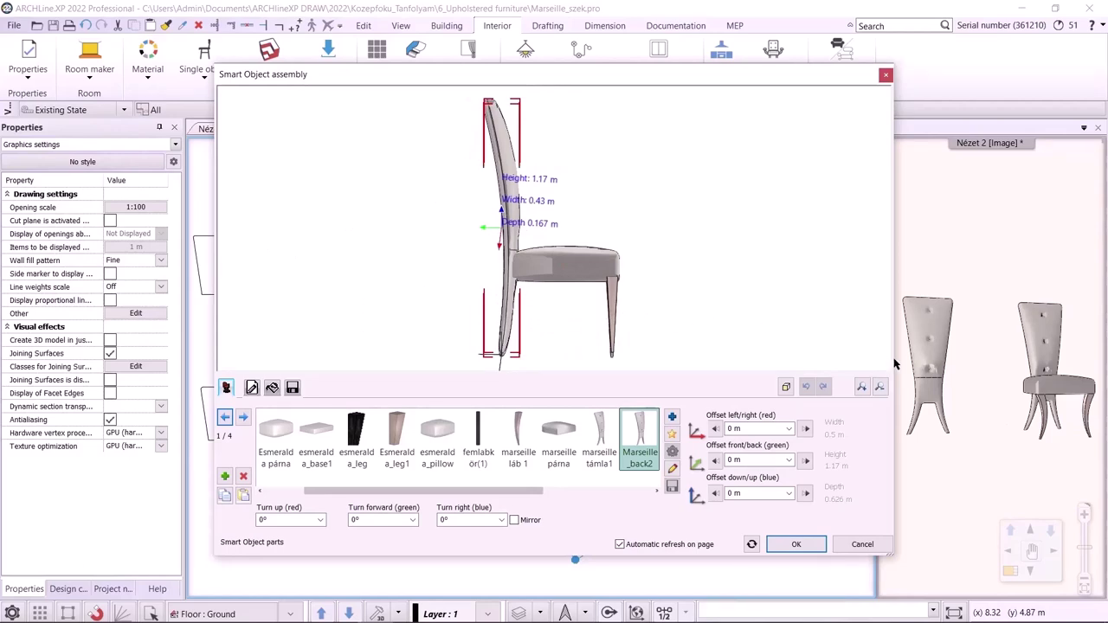
{"action": "left_click", "coordinate": [672, 469]}
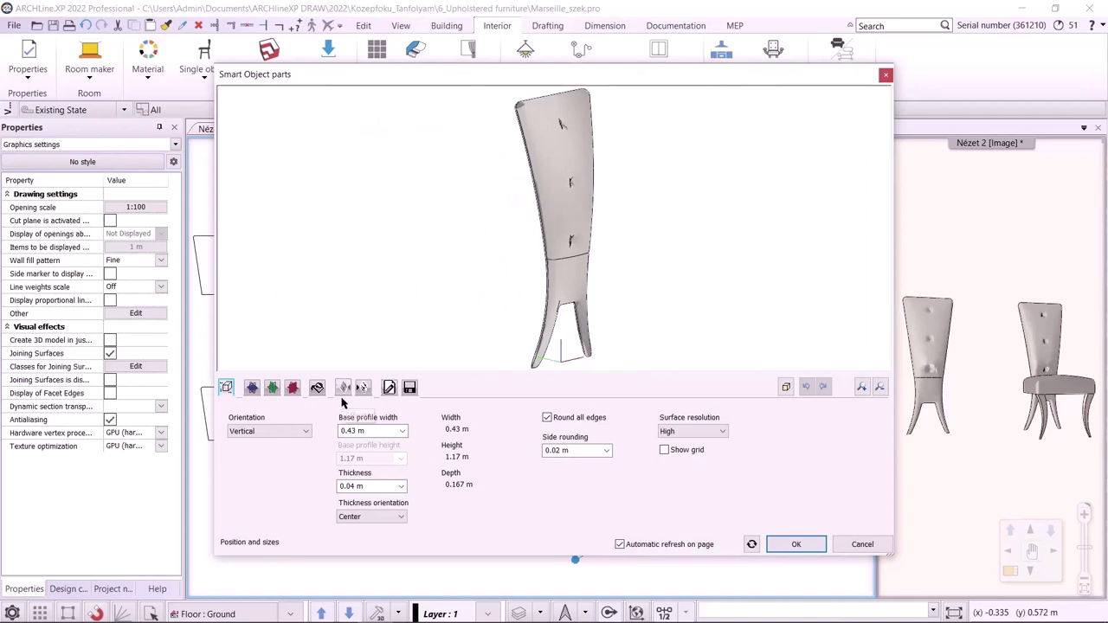
- Open the backrest's vertical guide profile for editing and place it on the floor plan beside the curved outlines
{"action": "left_click", "coordinate": [272, 387]}
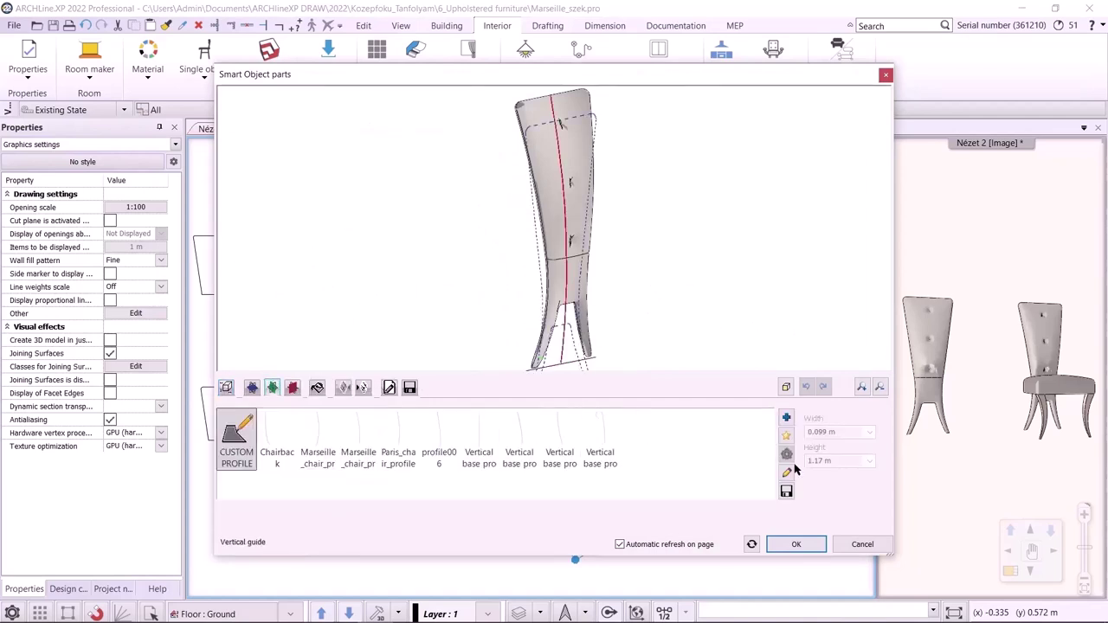
{"action": "left_click", "coordinate": [787, 474]}
{"action": "scroll", "coordinate": [402, 459], "scroll_direction": "up", "scroll_amount": 3}
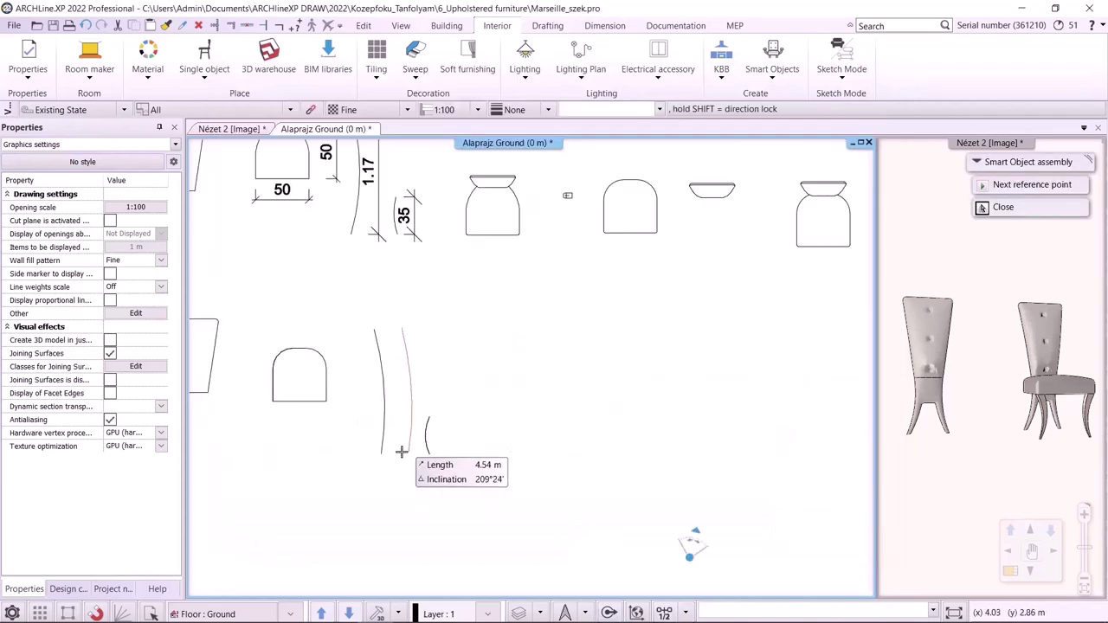
{"action": "left_click", "coordinate": [470, 454]}
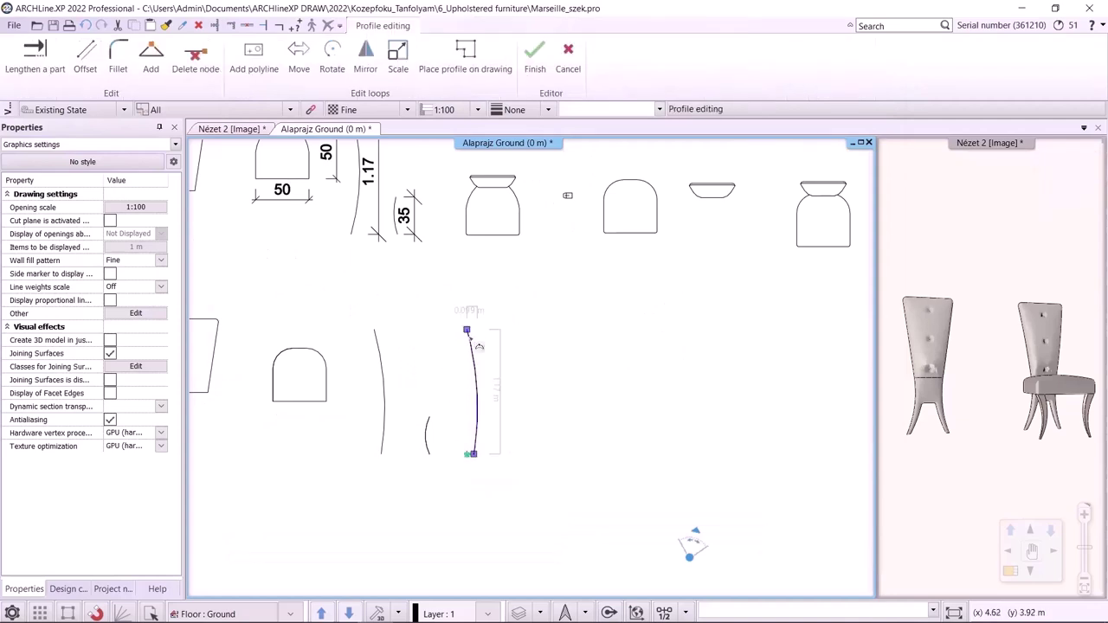
- Move the guide curve's top node backward so the profile is about 0.162 m wide, and finish the profile editing
{"action": "mouse_move", "coordinate": [468, 331]}
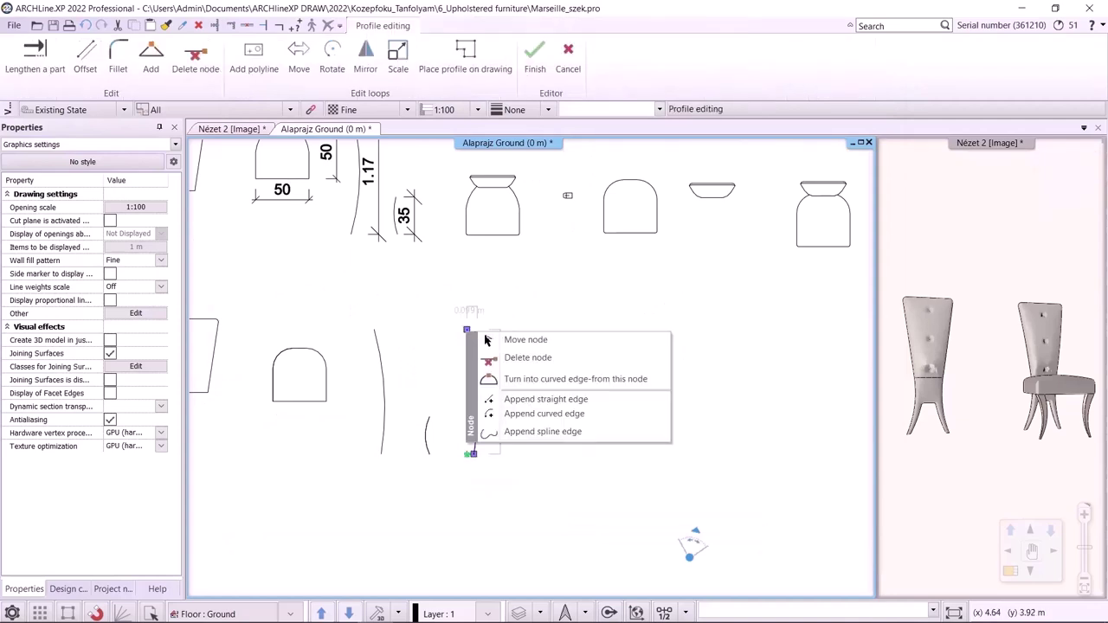
{"action": "left_click", "coordinate": [532, 342]}
{"action": "scroll", "coordinate": [471, 338], "scroll_direction": "up", "scroll_amount": 5}
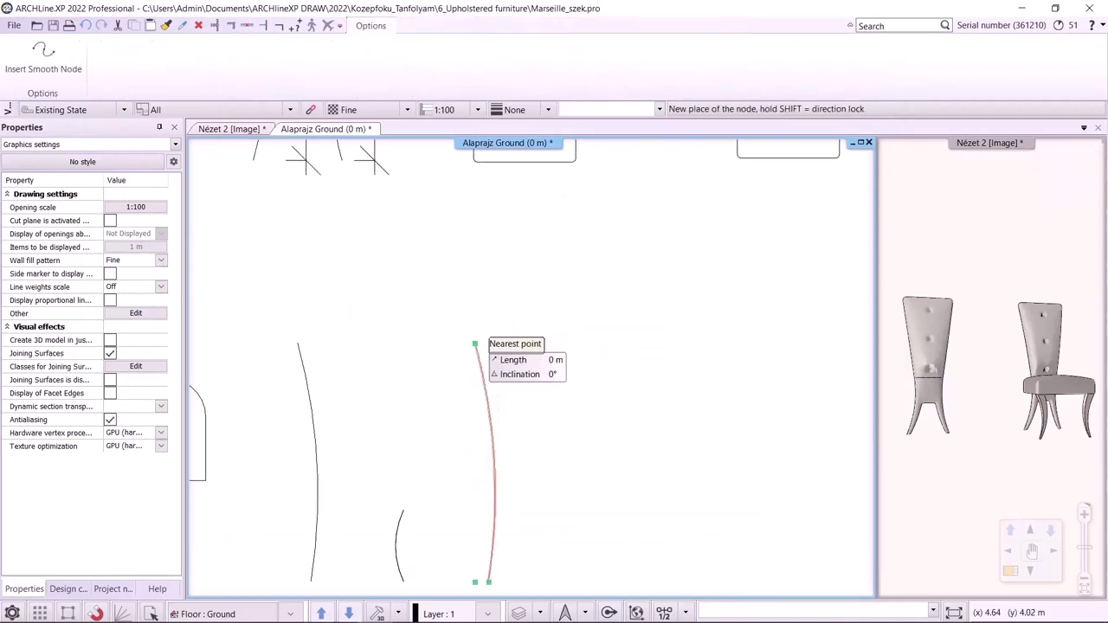
{"action": "left_click", "coordinate": [469, 348]}
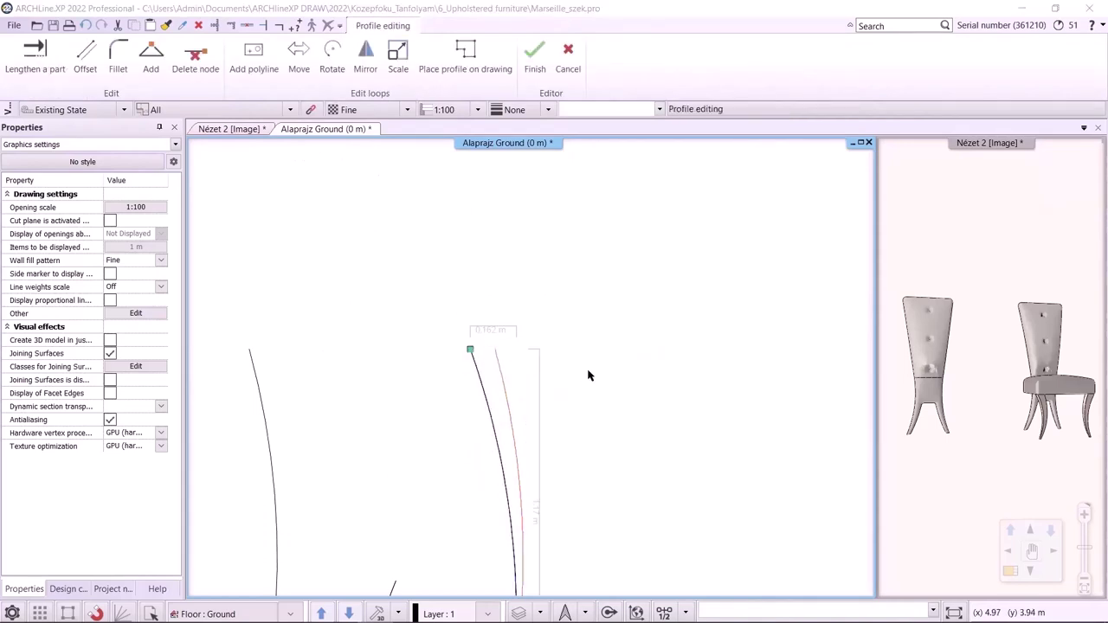
{"action": "key", "text": "Return"}
{"action": "scroll", "coordinate": [677, 300], "scroll_direction": "down", "scroll_amount": 2}
{"action": "left_click_drag", "start_coordinate": [677, 300], "coordinate": [762, 300]}
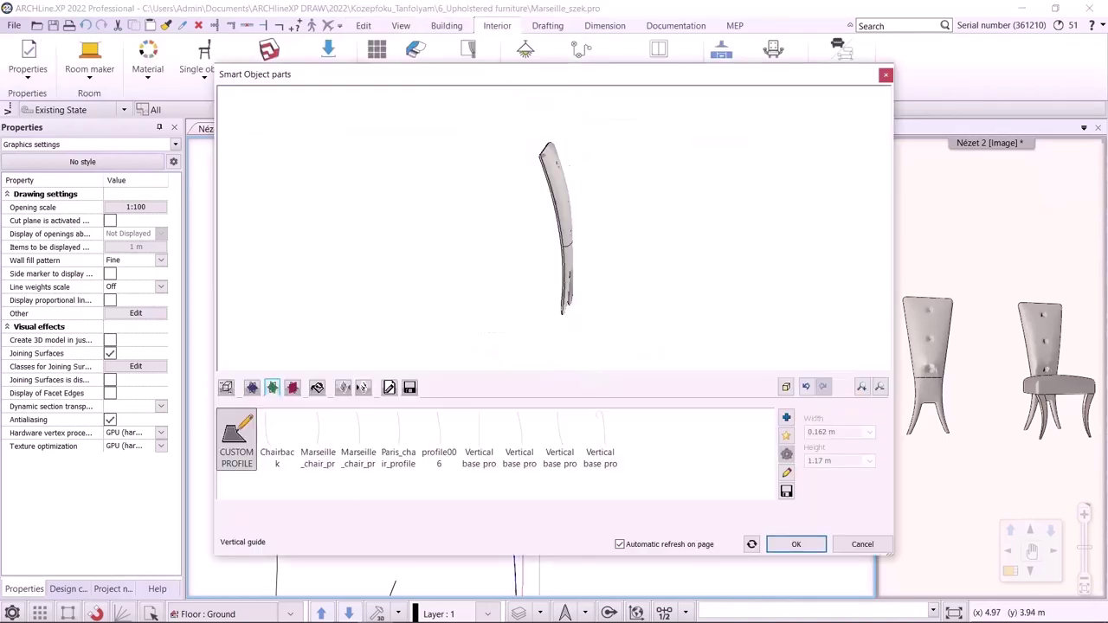
- Save the modified backrest over Marseille_back2 in the library and return to the chair assembly
{"action": "left_click", "coordinate": [409, 387]}
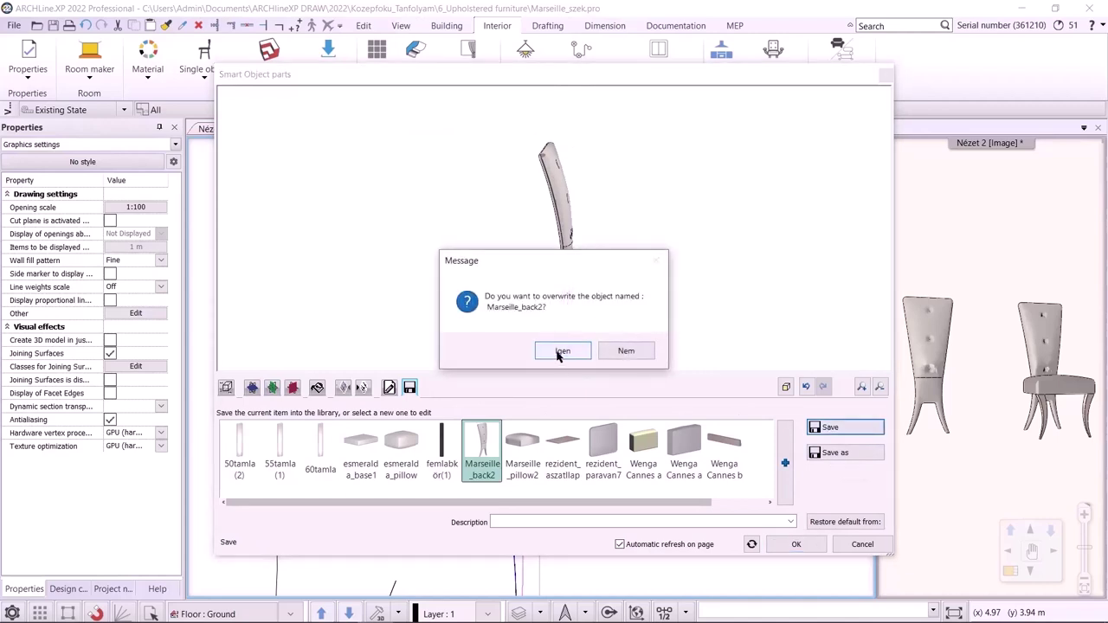
{"action": "left_click", "coordinate": [565, 349]}
{"action": "left_click", "coordinate": [814, 544]}
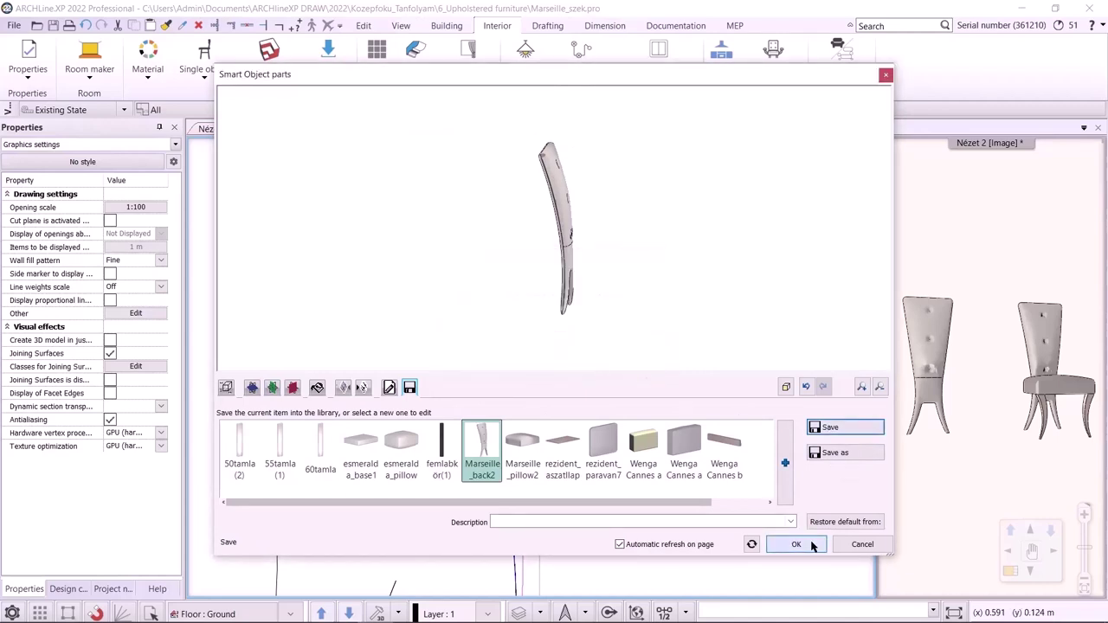
- Save the updated assembly over Marseille_chair2 in the library and finish editing the chair
{"action": "left_click_drag", "start_coordinate": [659, 358], "coordinate": [693, 359]}
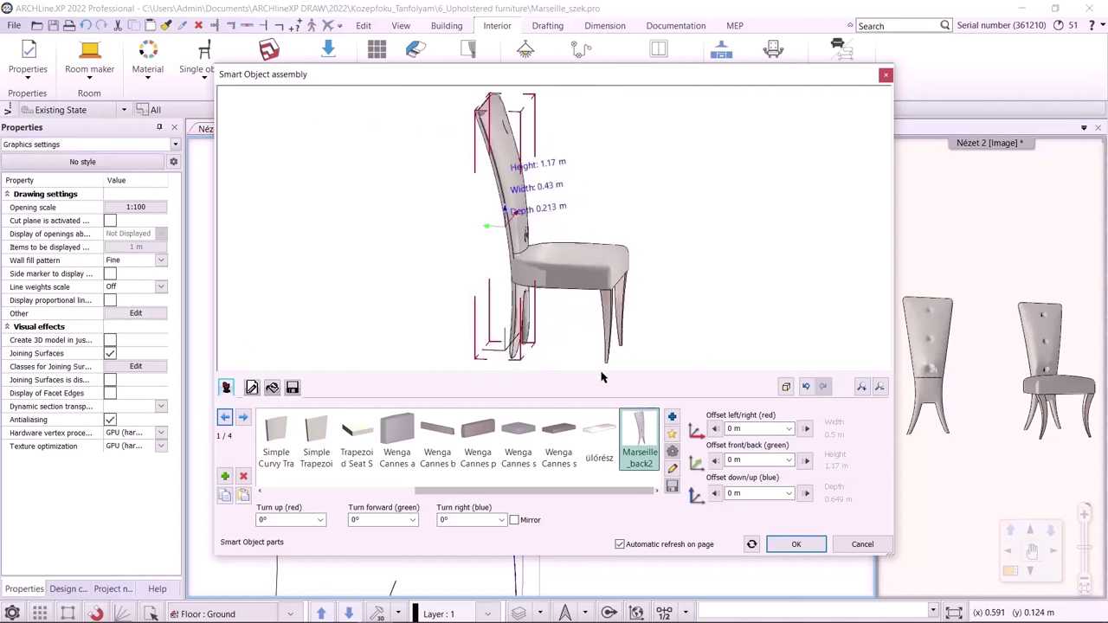
{"action": "left_click", "coordinate": [292, 387]}
{"action": "left_click", "coordinate": [838, 428]}
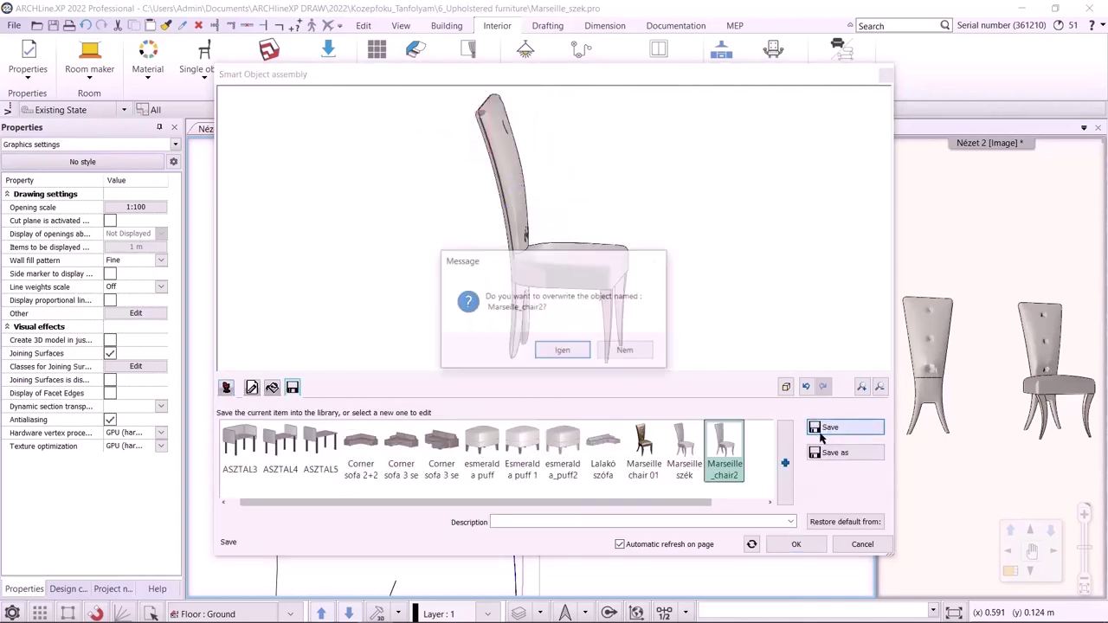
{"action": "left_click", "coordinate": [563, 352]}
{"action": "left_click", "coordinate": [797, 543]}
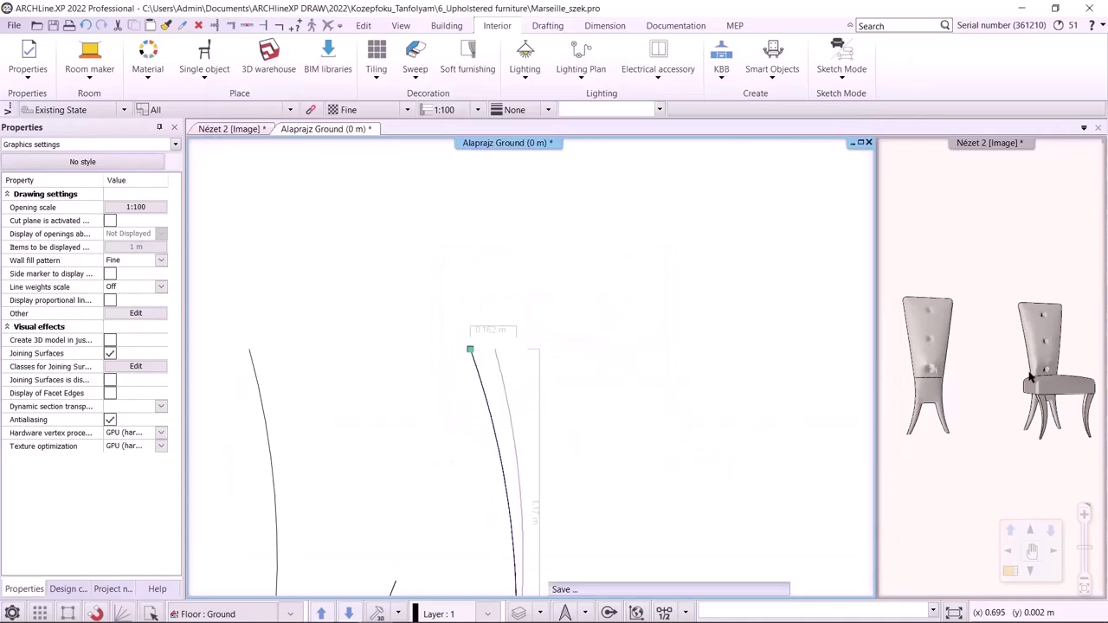
{"action": "left_click", "coordinate": [1035, 344]}
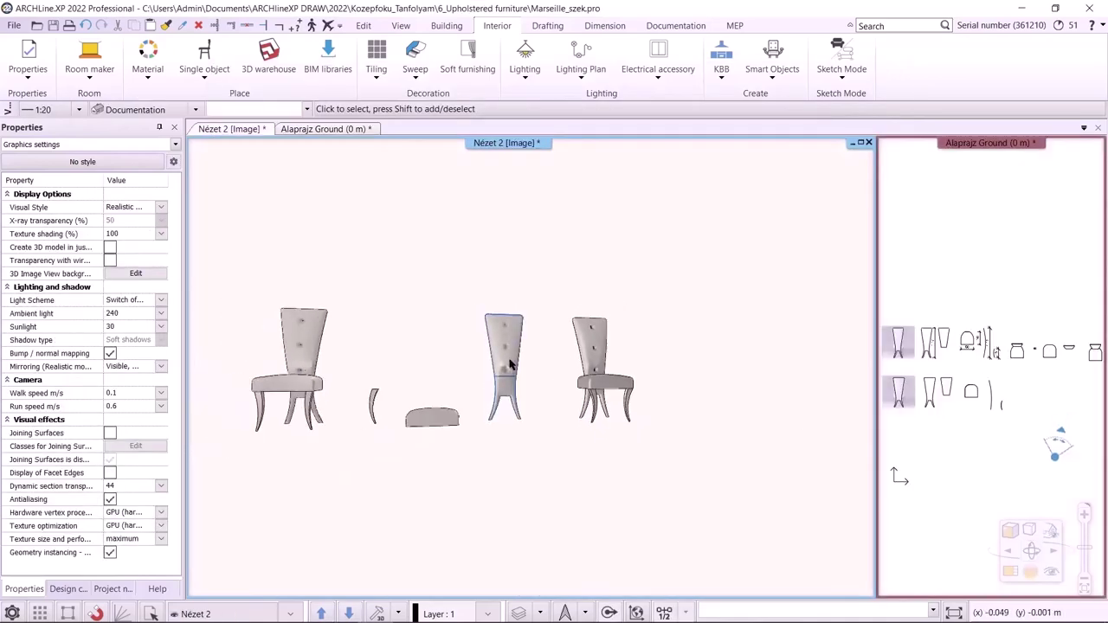
{"action": "mouse_move", "coordinate": [529, 359]}
{"action": "middle_mouse_down"}
{"action": "mouse_move", "coordinate": [458, 355]}
{"action": "mouse_move", "coordinate": [465, 393]}
{"action": "mouse_move", "coordinate": [517, 370]}
{"action": "middle_mouse_up"}
{"action": "mouse_move", "coordinate": [604, 385]}
{"action": "middle_mouse_down"}
{"action": "mouse_move", "coordinate": [591, 386]}
{"action": "mouse_move", "coordinate": [635, 377]}
{"action": "mouse_move", "coordinate": [594, 386]}
{"action": "mouse_move", "coordinate": [676, 388]}
{"action": "middle_mouse_up"}
{"action": "middle_click_drag", "start_coordinate": [293, 363], "coordinate": [180, 363]}
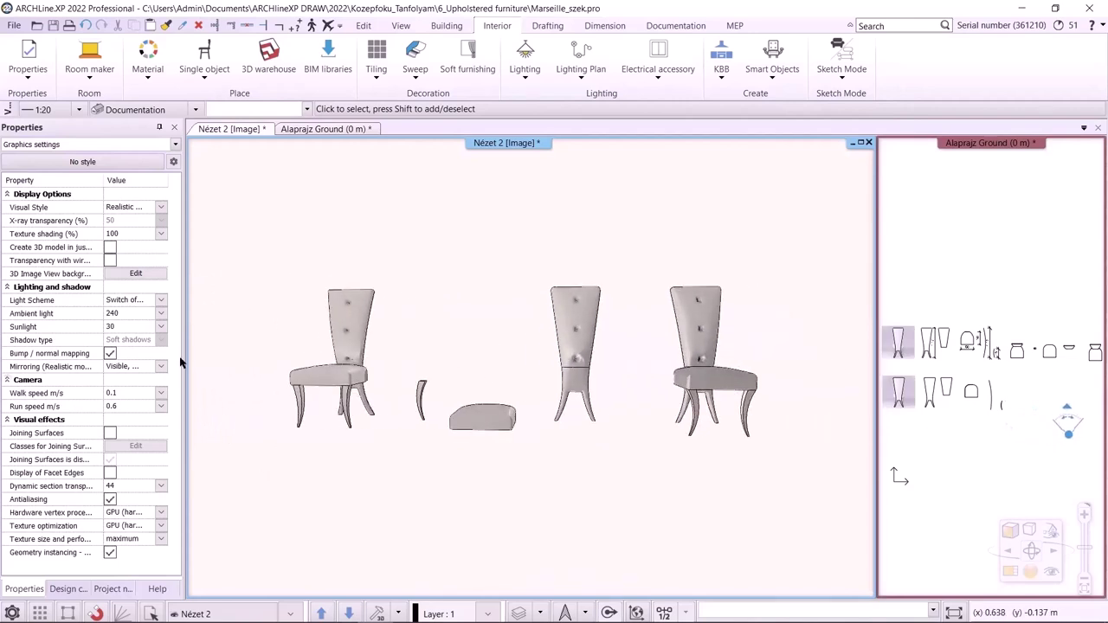